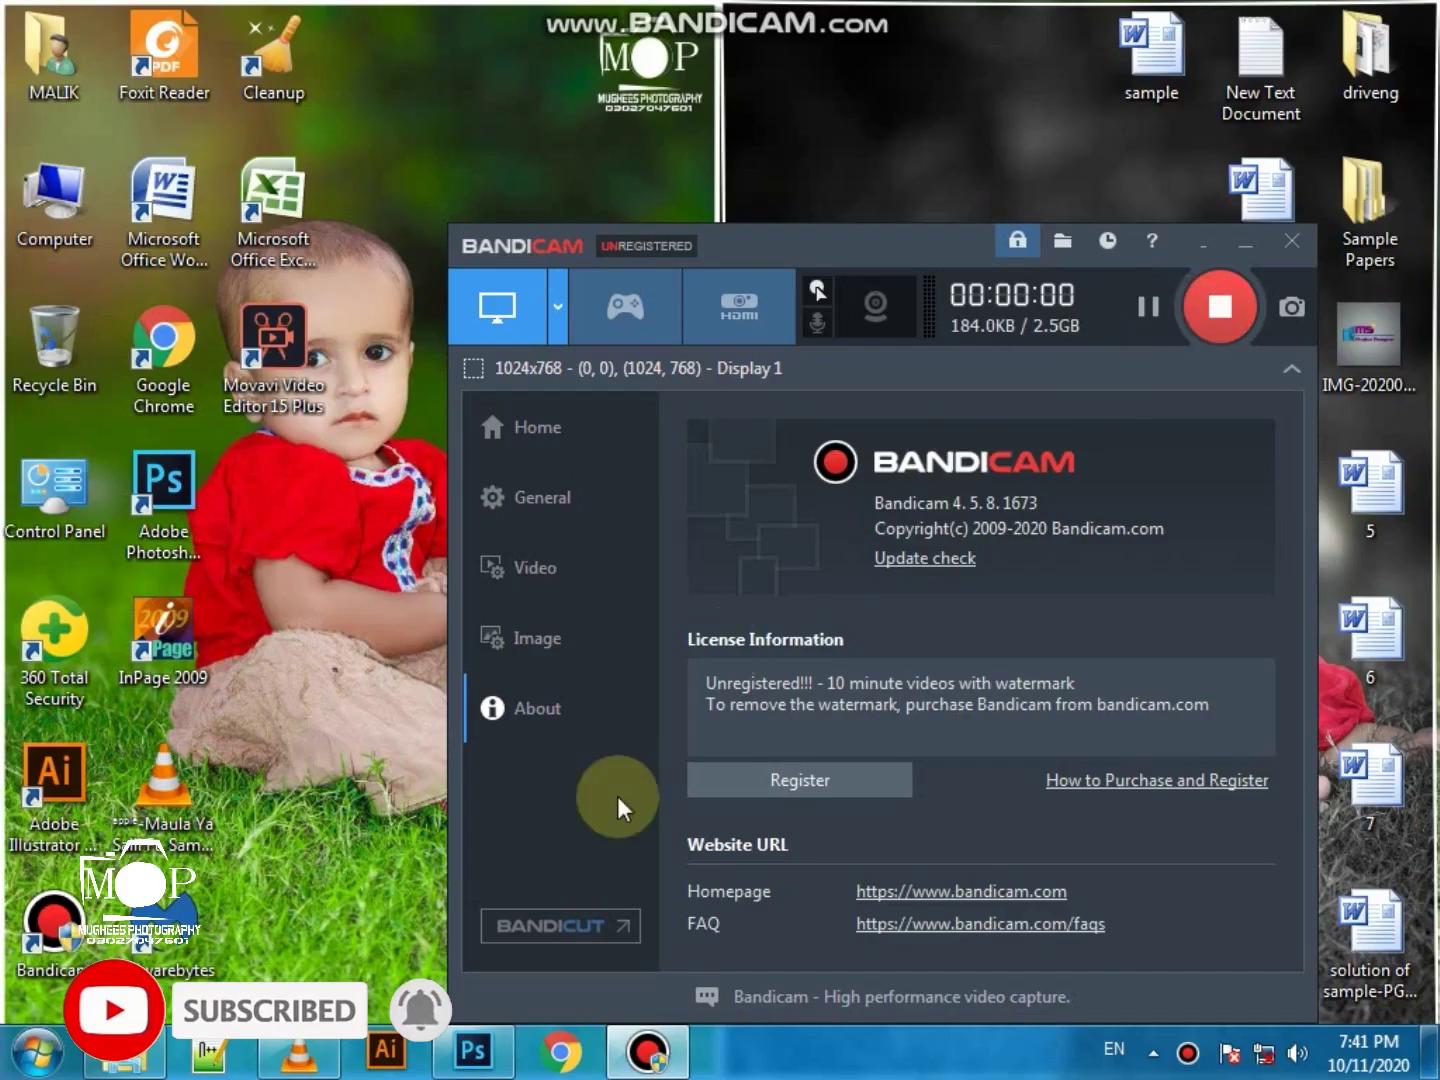
# Drag IMG_8175 from the photo folder into Photoshop and zoom in on the face
pyautogui.click(125, 1052)
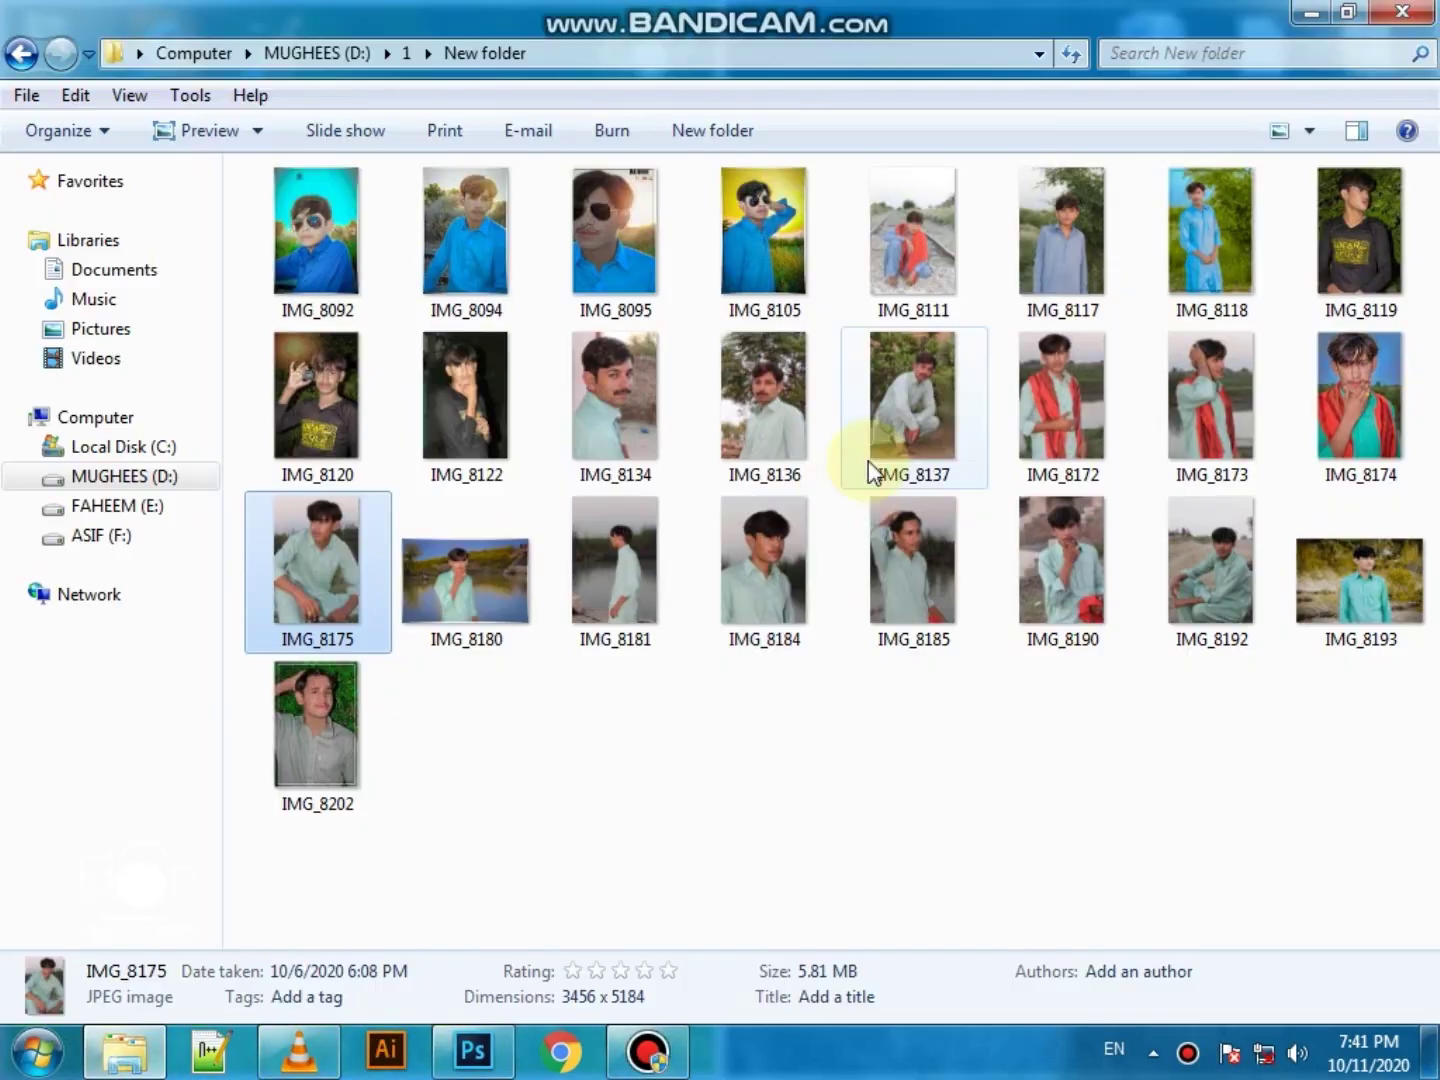
pyautogui.moveTo(335, 588); pyautogui.dragTo(391, 713)
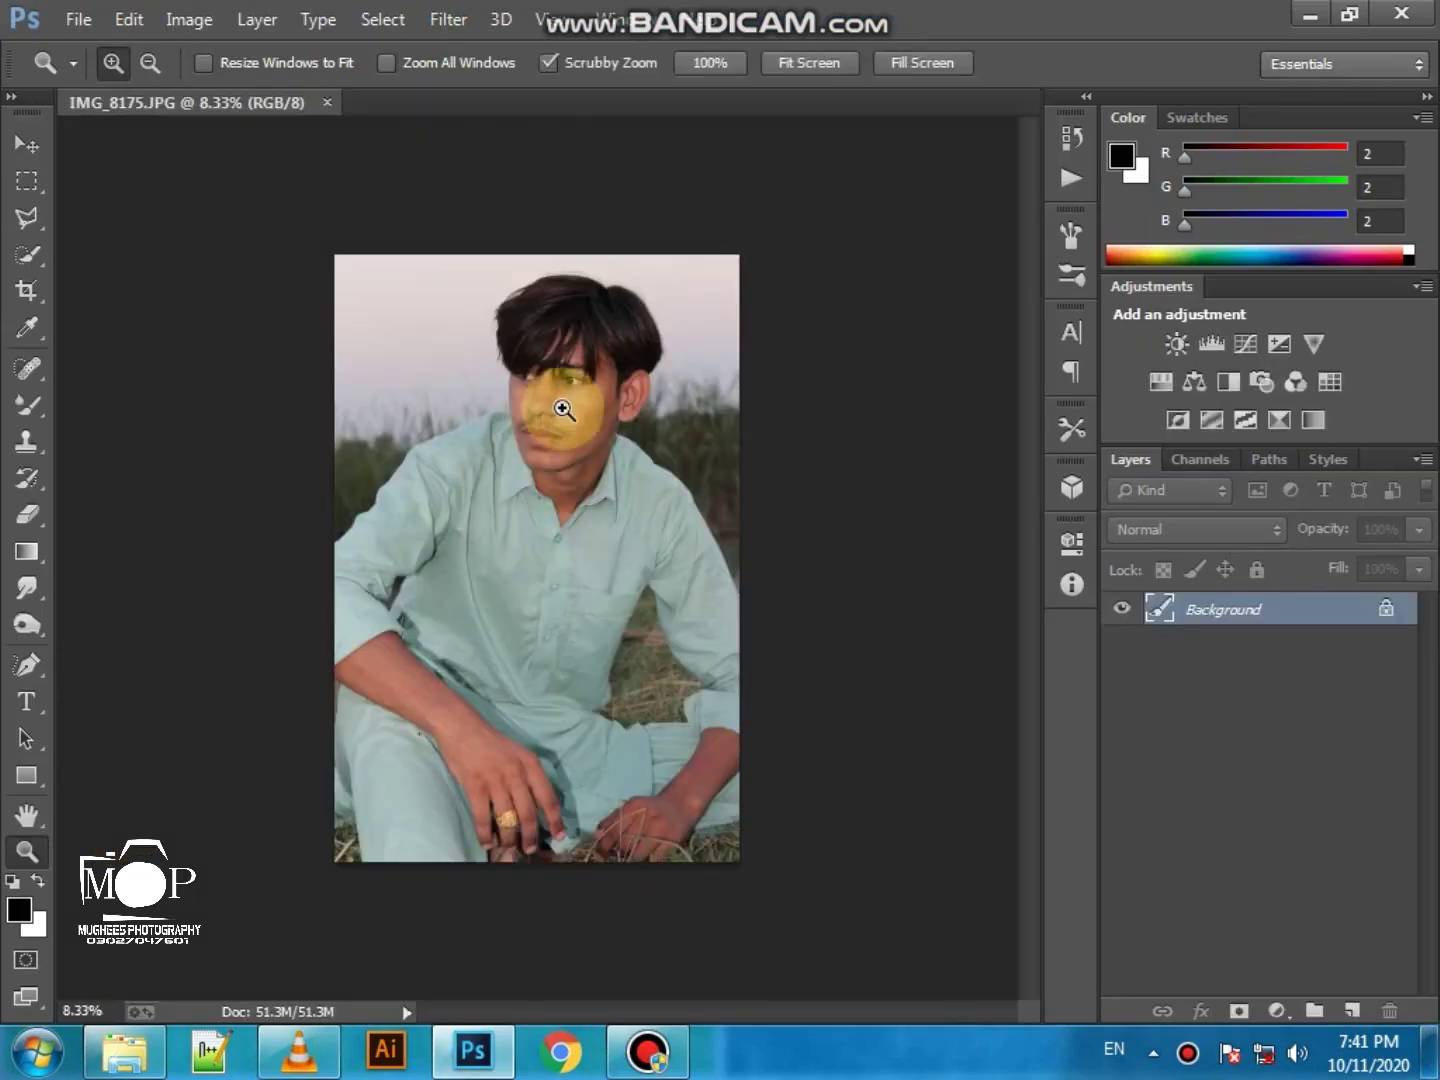
pyautogui.moveTo(562, 410)
pyautogui.mouseDown()
pyautogui.moveTo(706, 813)
pyautogui.moveTo(746, 875)
pyautogui.mouseUp()
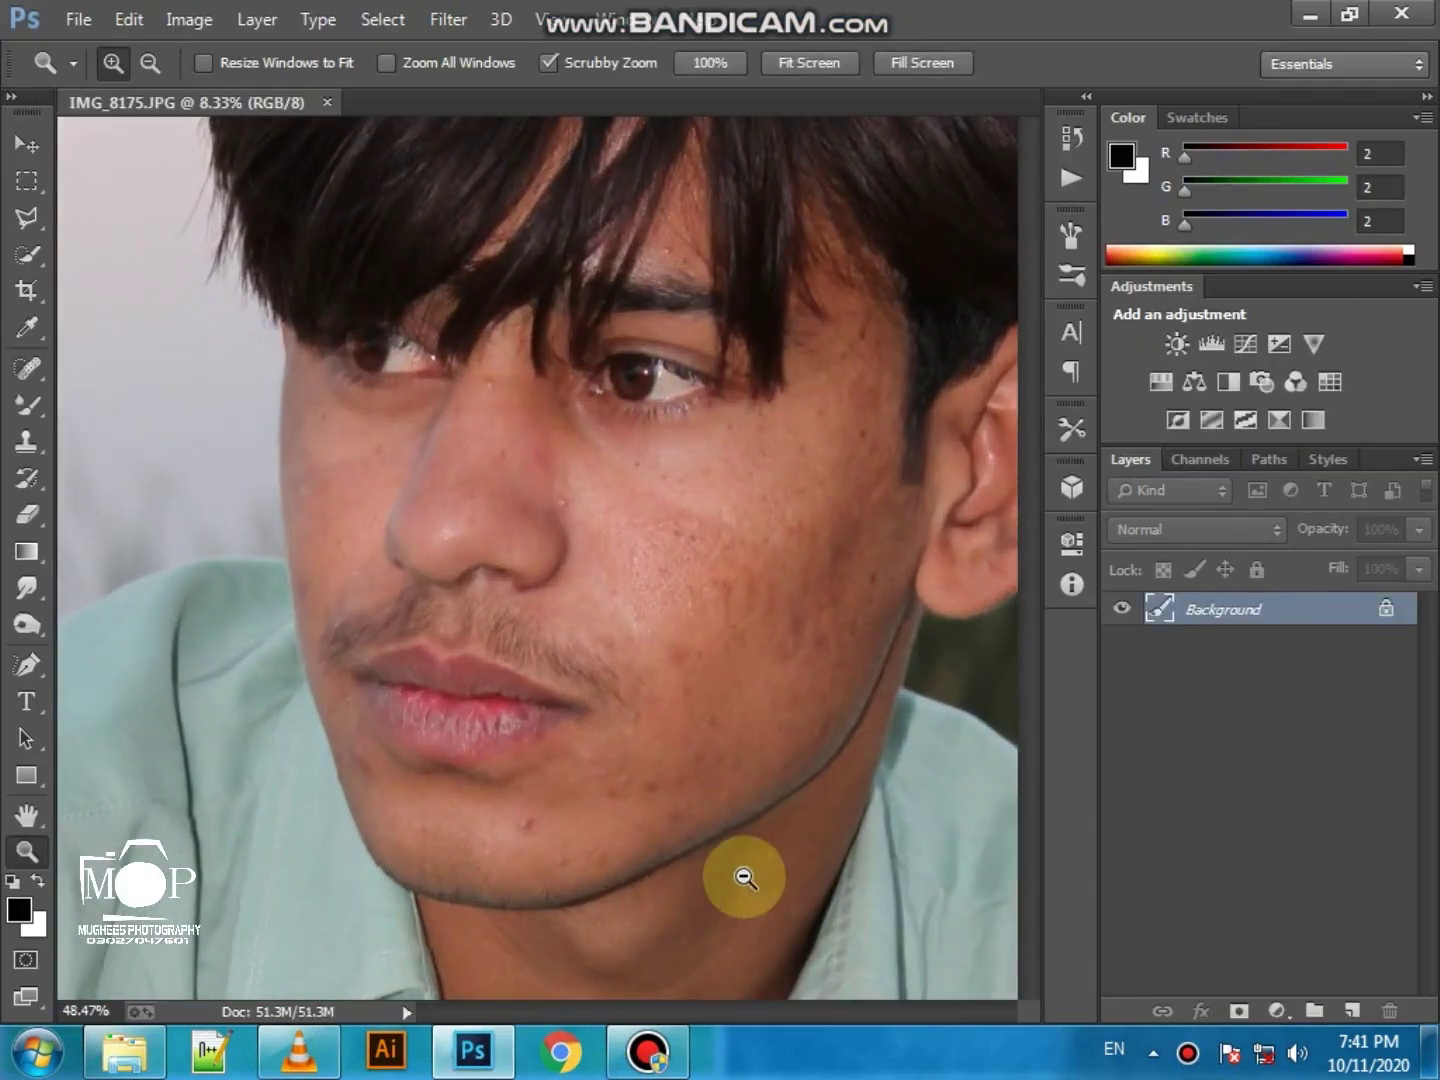
# Apply Auto tone correction to the portrait in the Camera Raw Filter
pyautogui.click(478, 22)
pyautogui.click(476, 183)
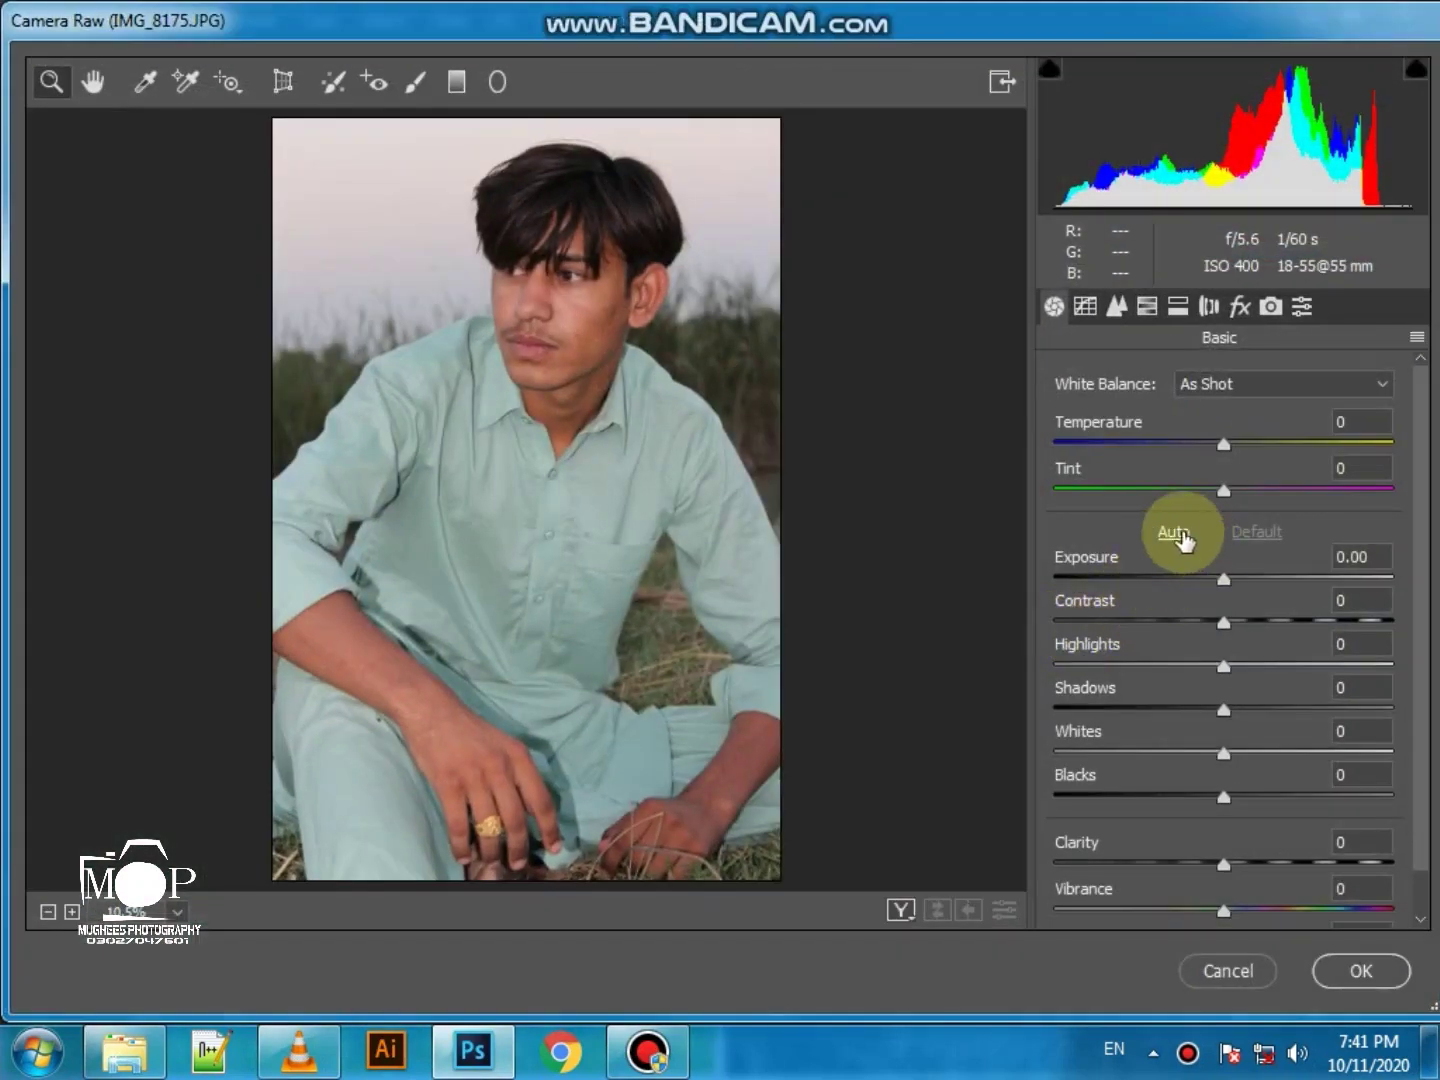
pyautogui.click(1175, 534)
pyautogui.click(1258, 531)
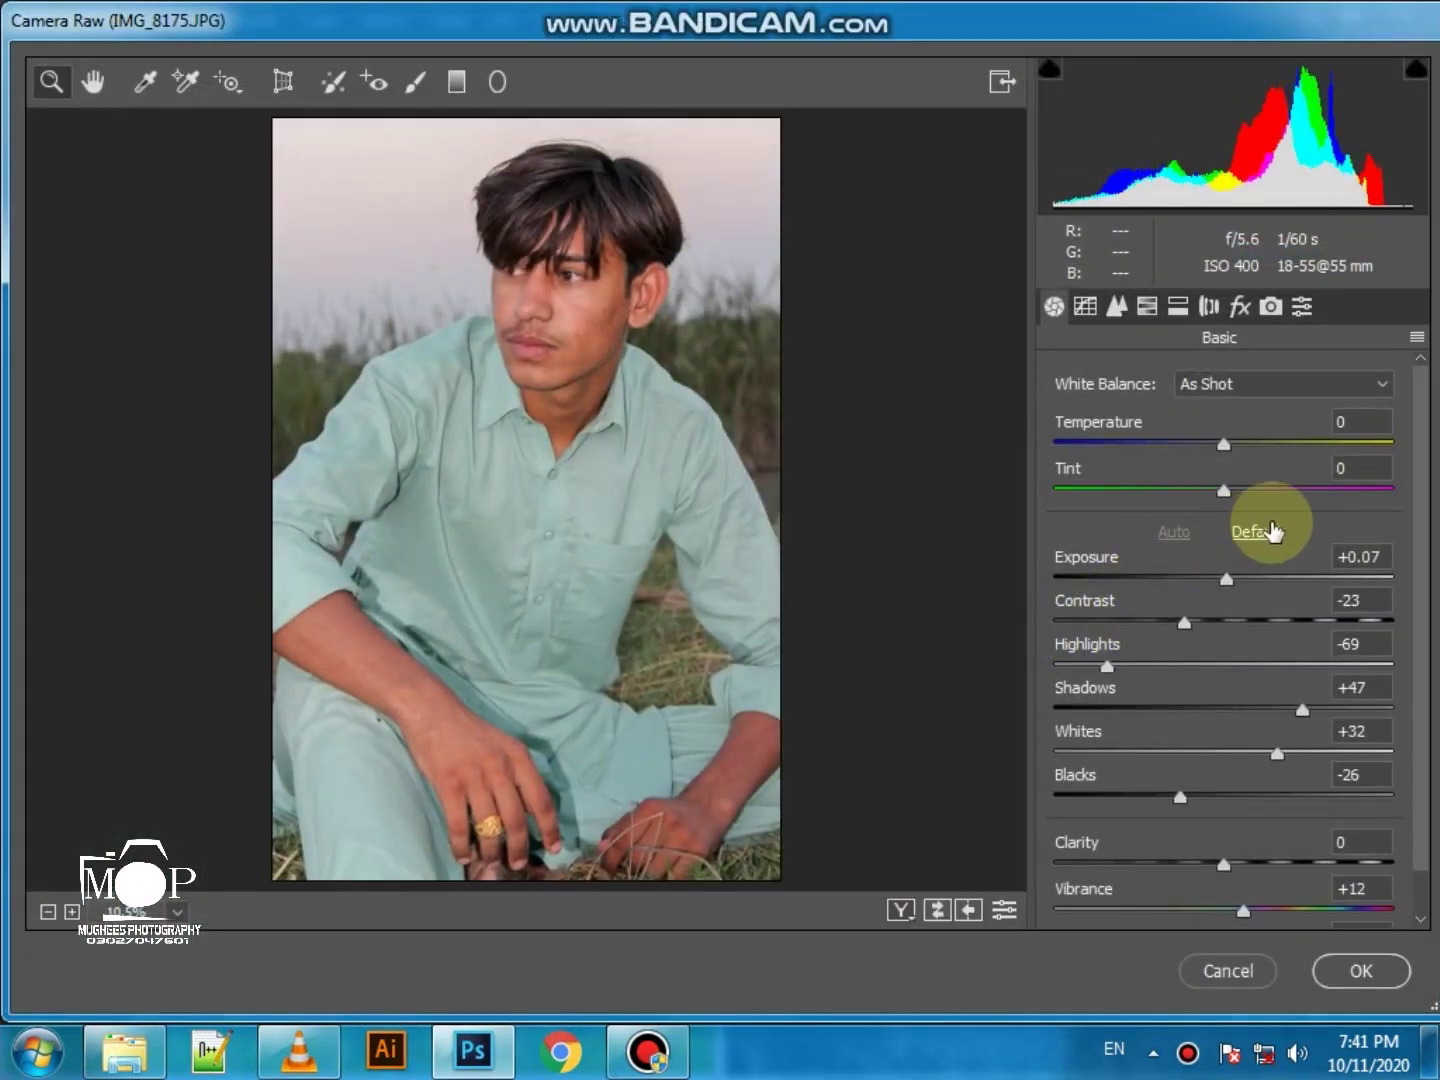
pyautogui.click(1176, 534)
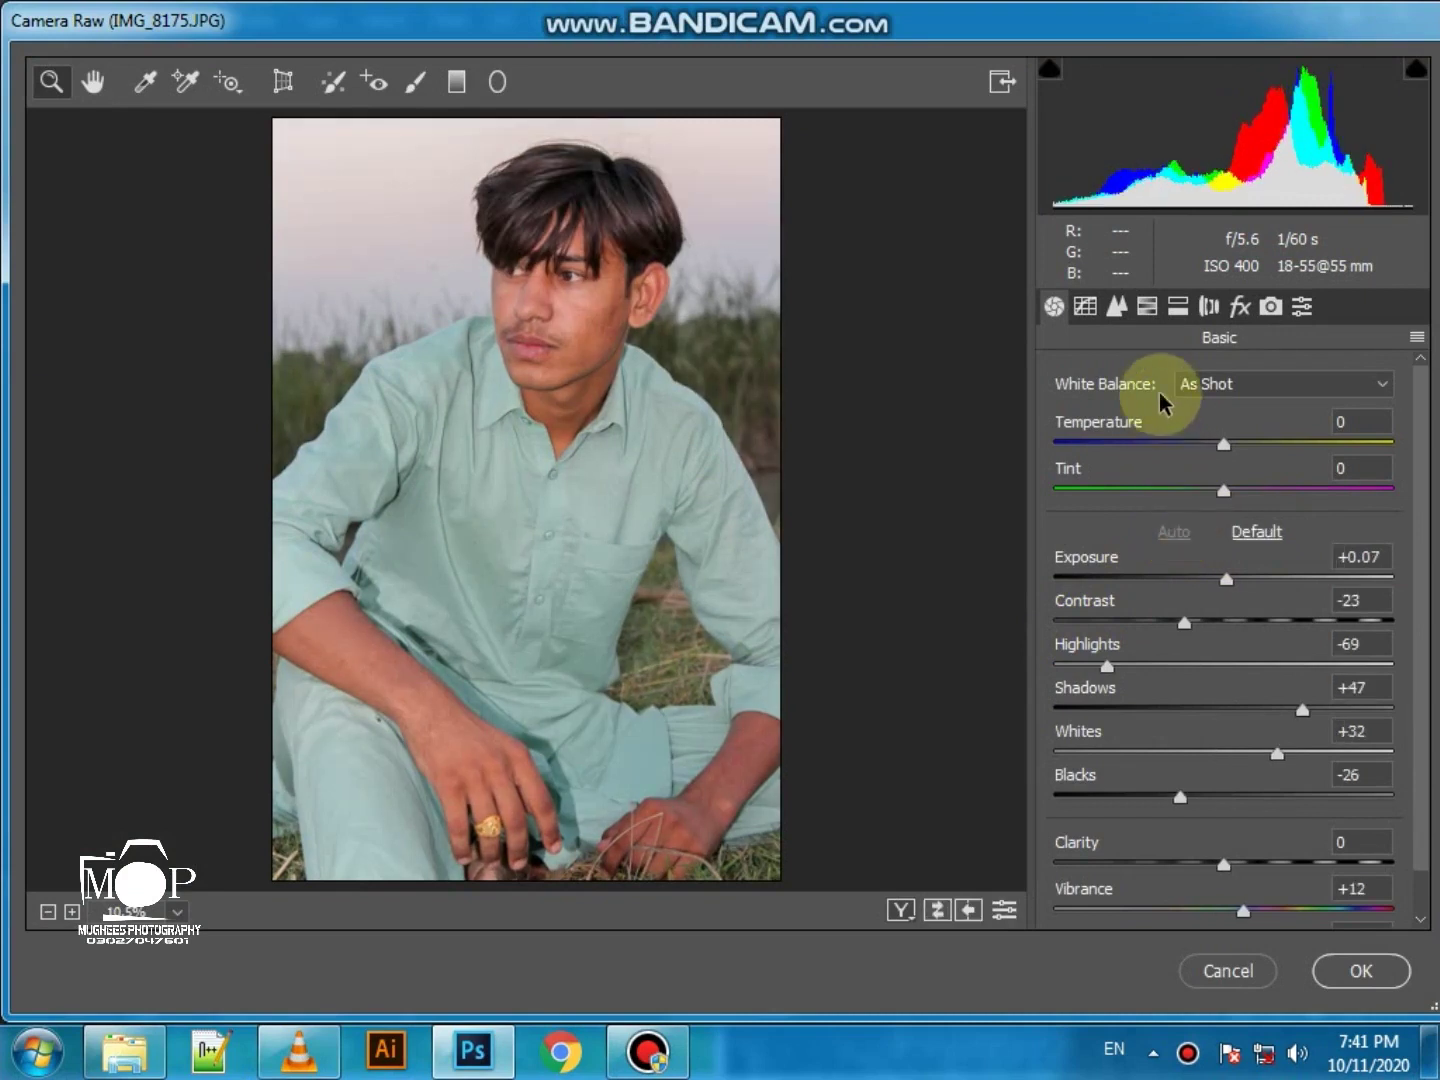
# Lower the Oranges saturation to -29 in HSL/Grayscale and apply the filter
pyautogui.click(1130, 312)
pyautogui.click(1143, 417)
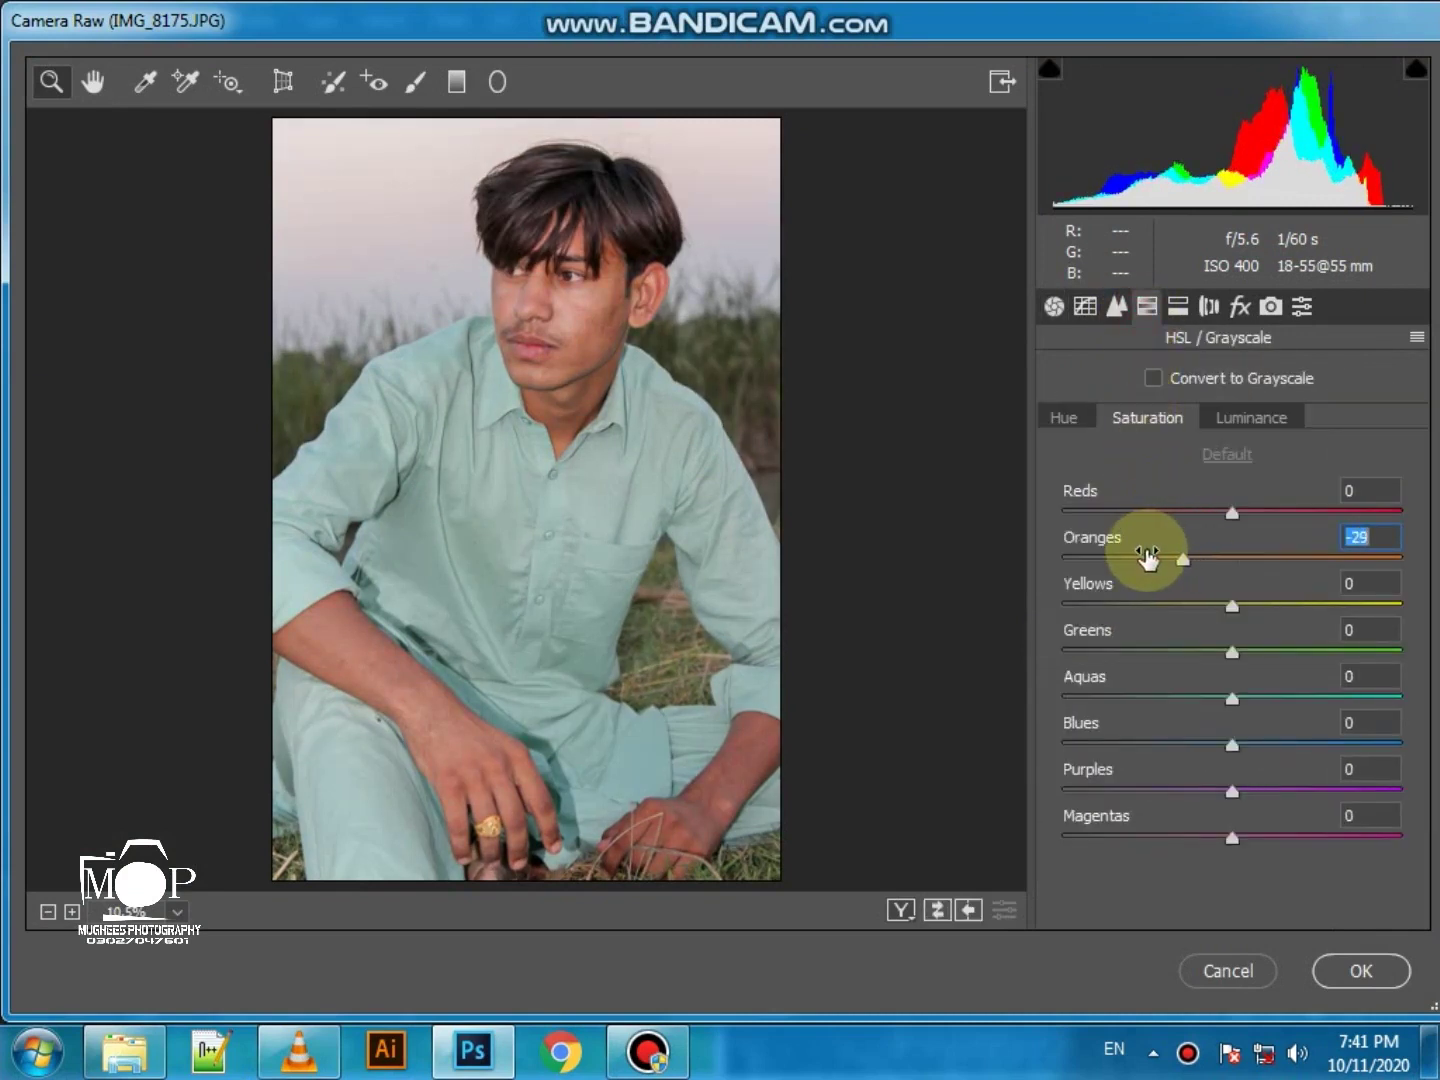
pyautogui.click(1284, 1052)
pyautogui.click(1267, 751)
pyautogui.click(1265, 472)
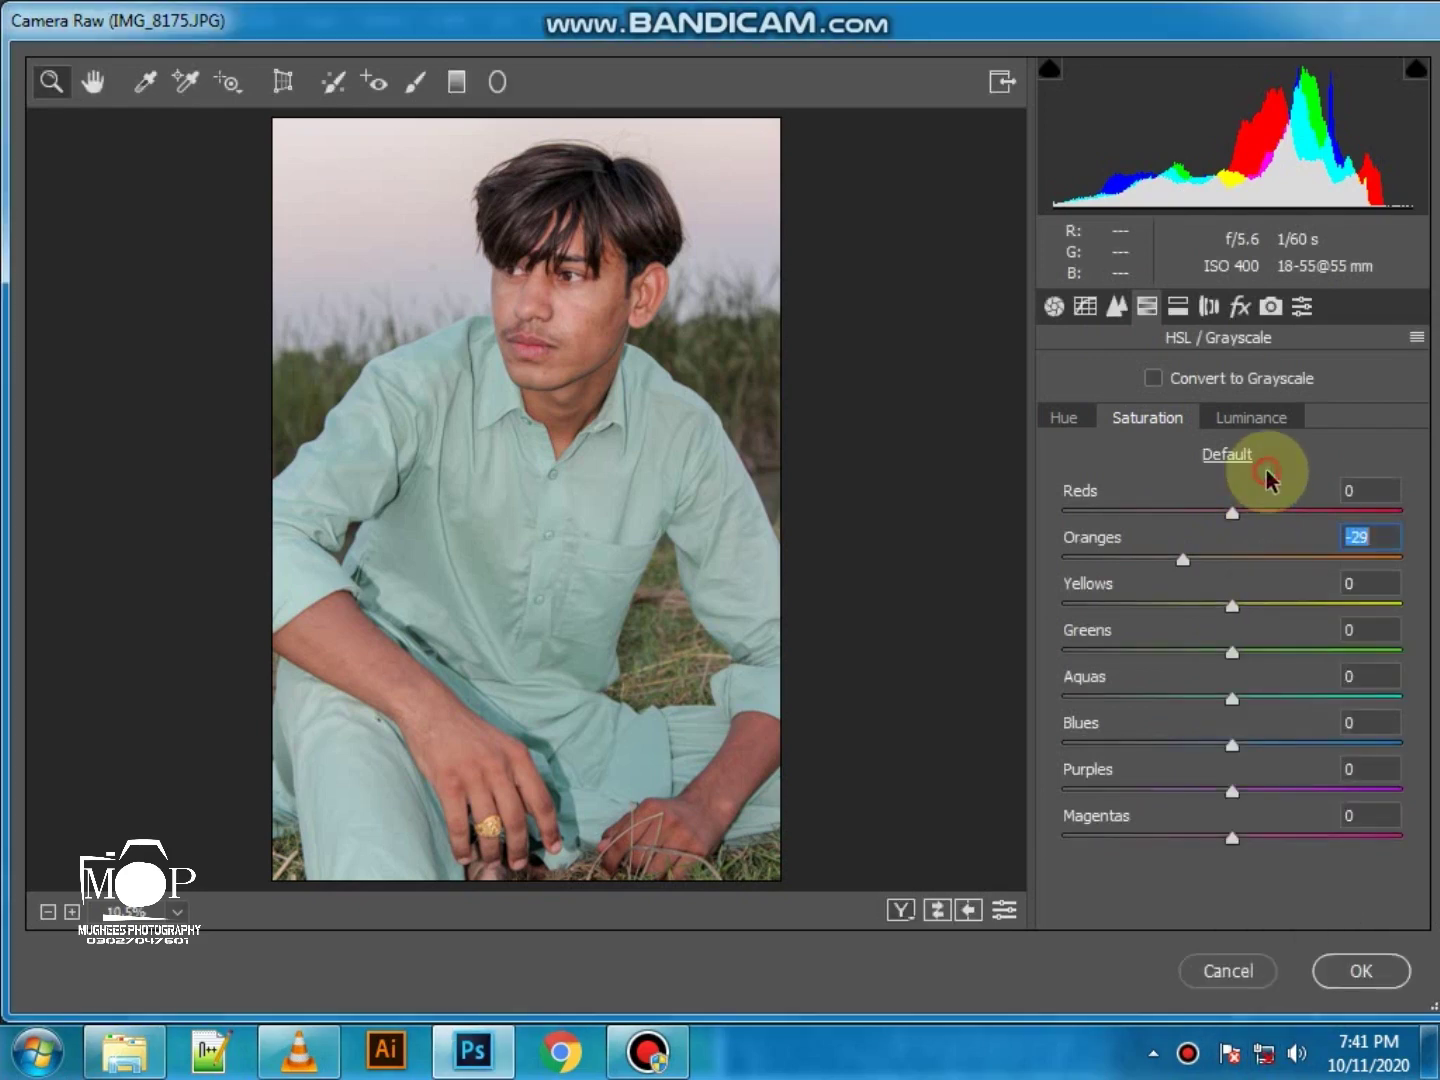
pyautogui.click(1330, 968)
pyautogui.click(820, 640)
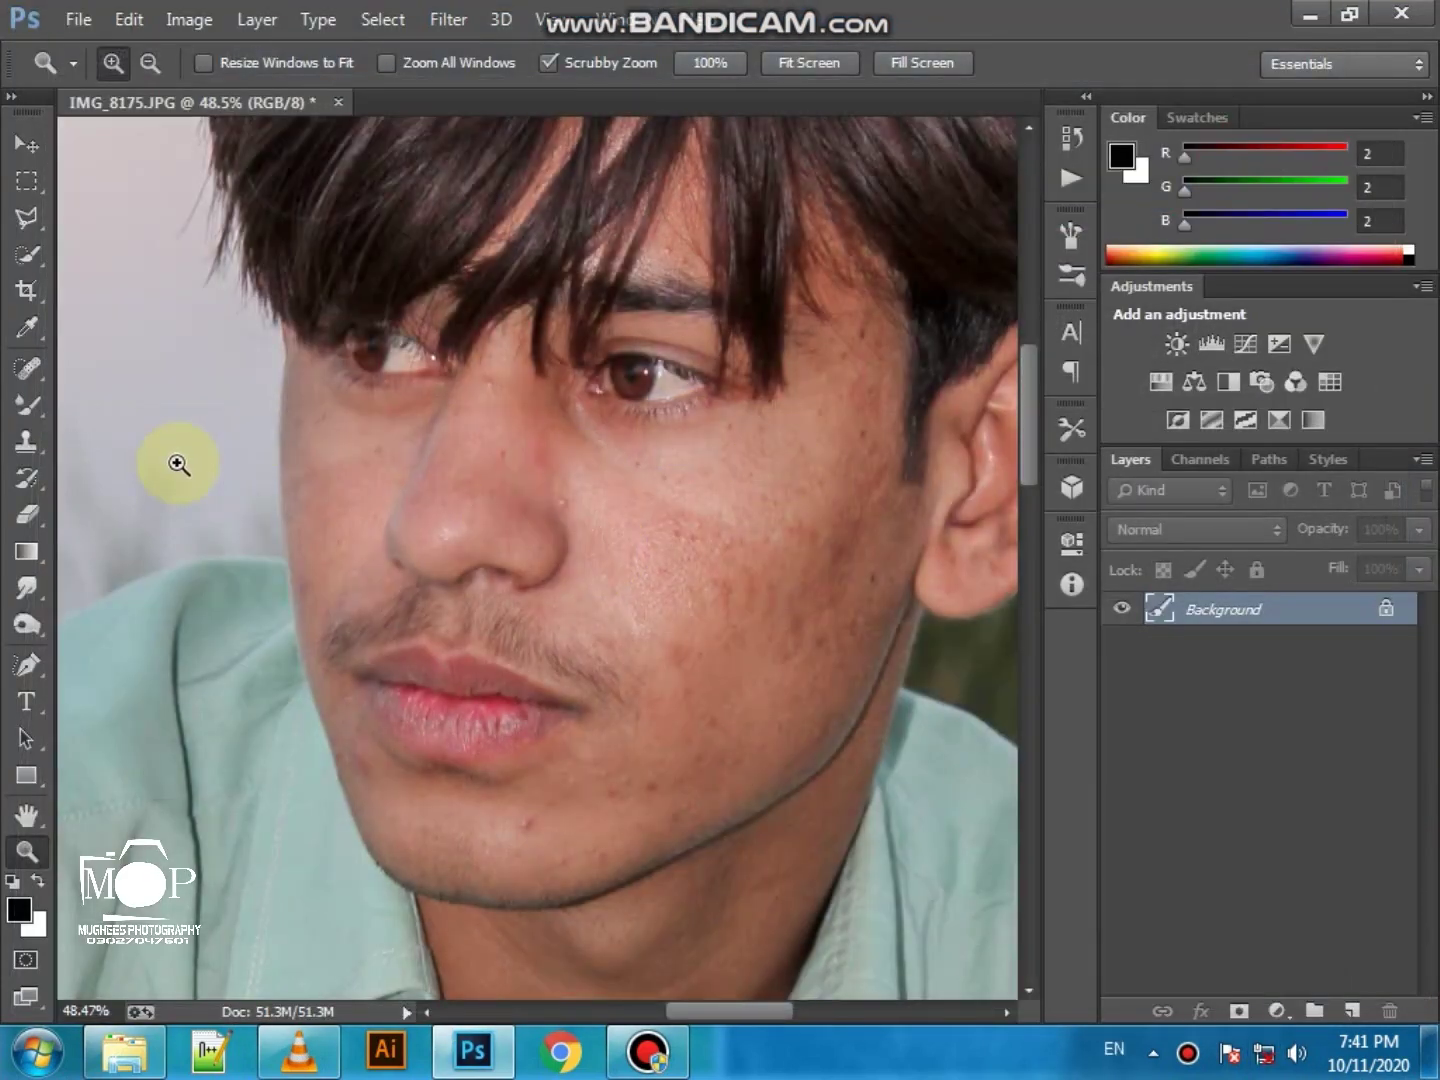
# Smooth the nose and the cheek acne with an enlarged Mixer Brush
pyautogui.click(27, 403)
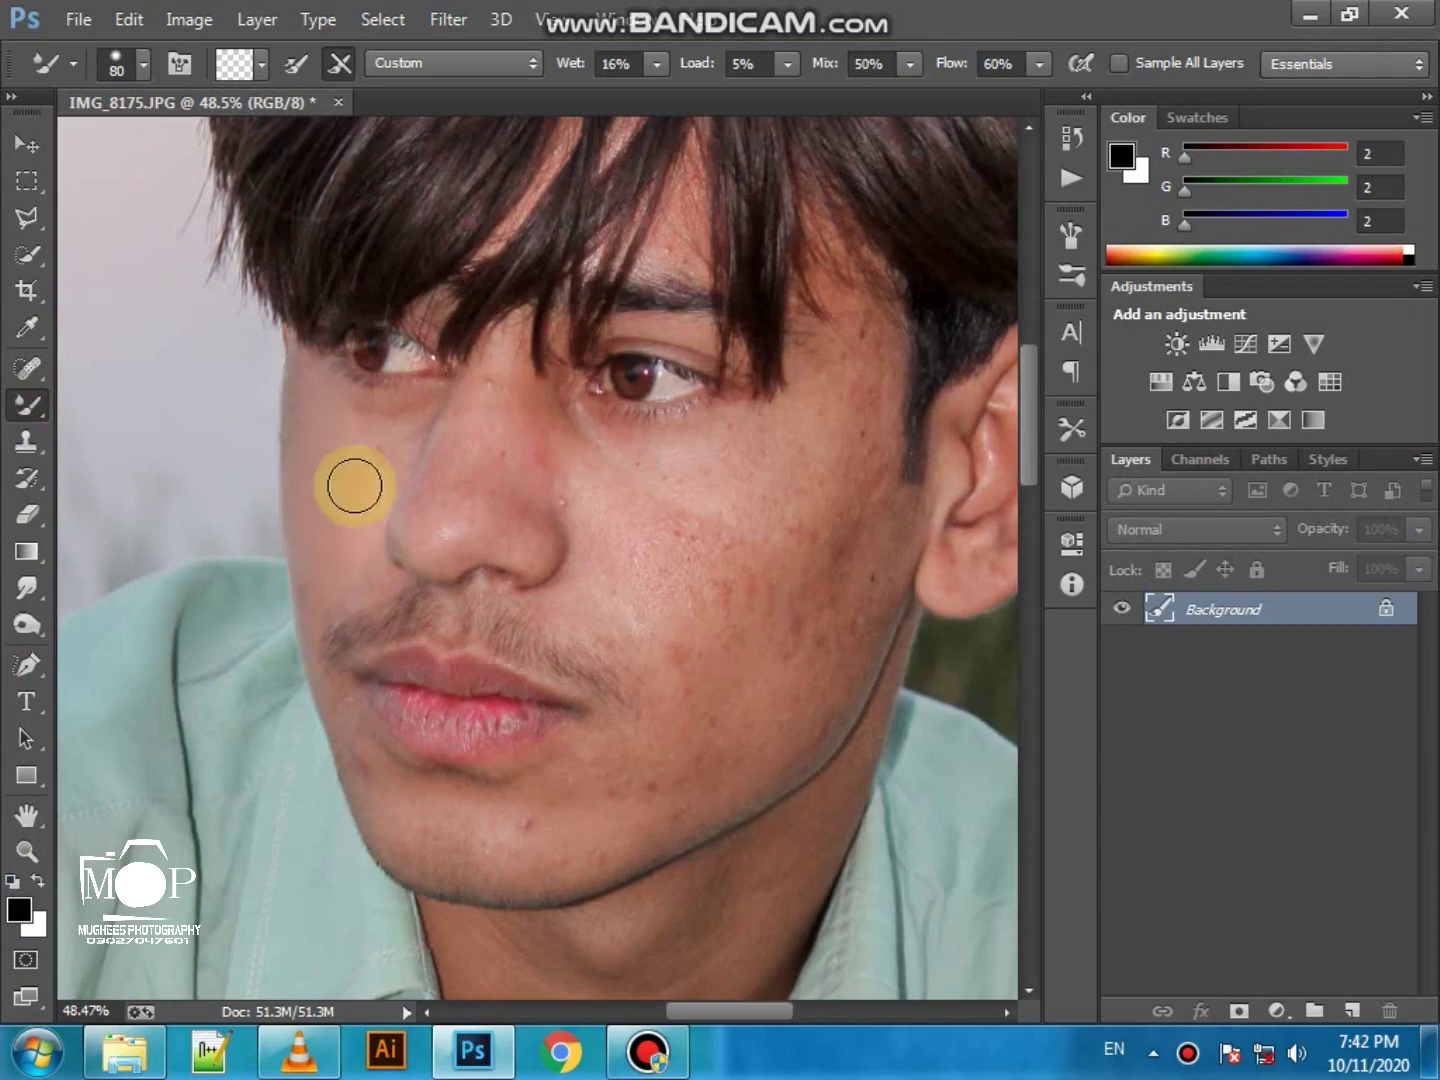
pyautogui.rightClick(377, 446)
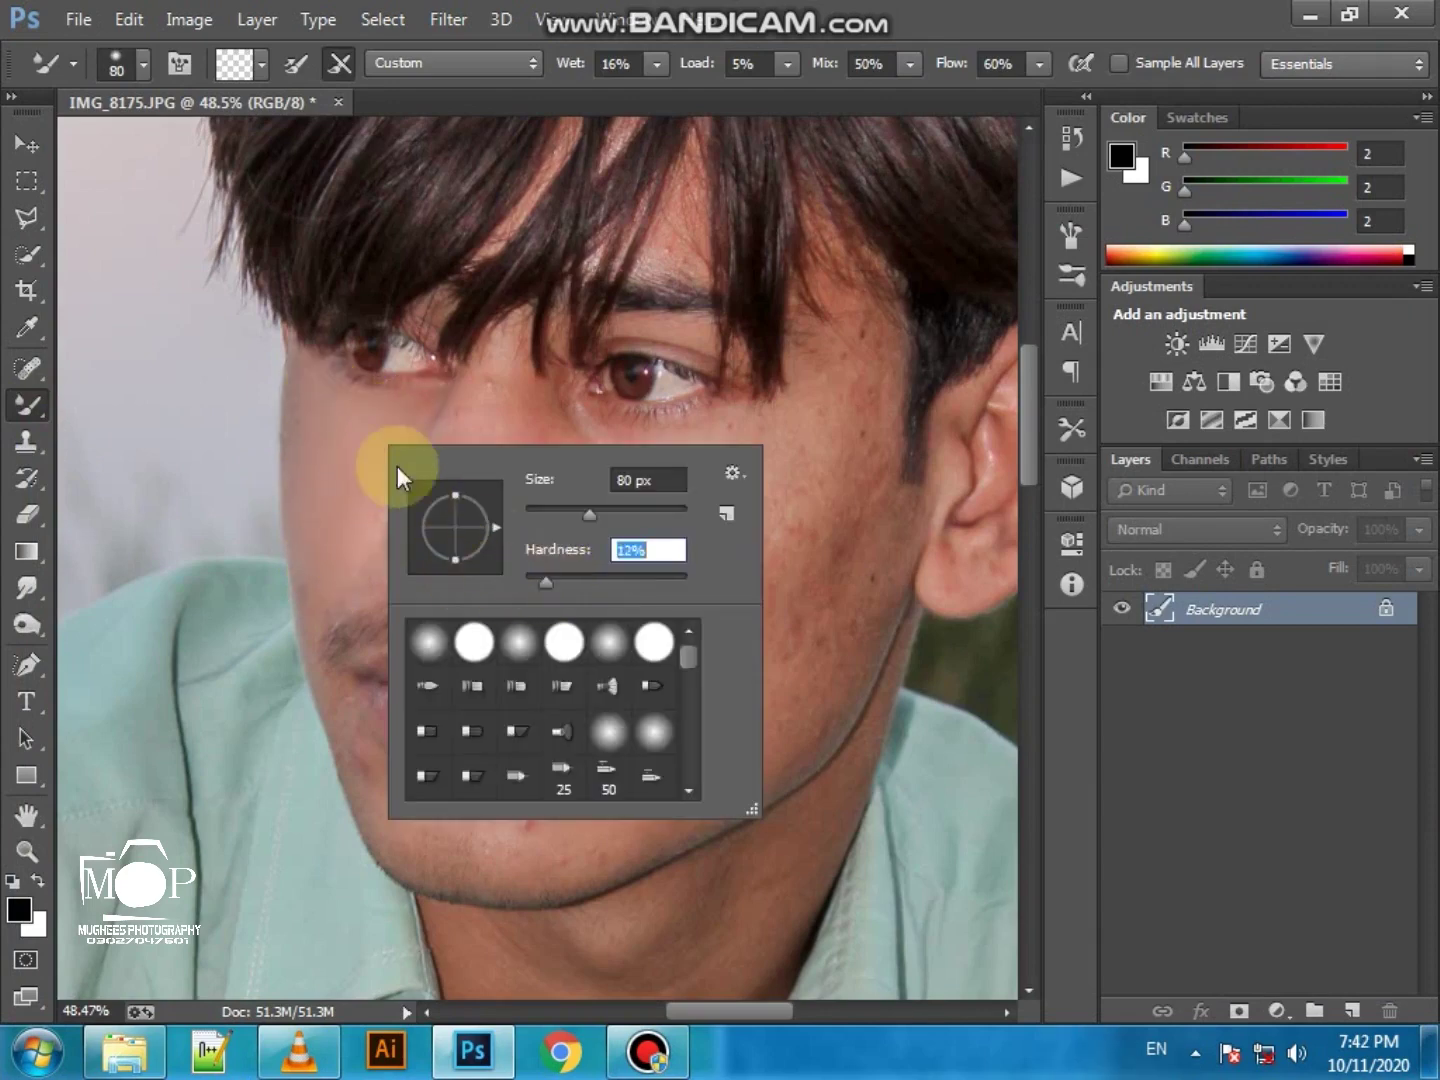
pyautogui.press('Return')
pyautogui.press(']')
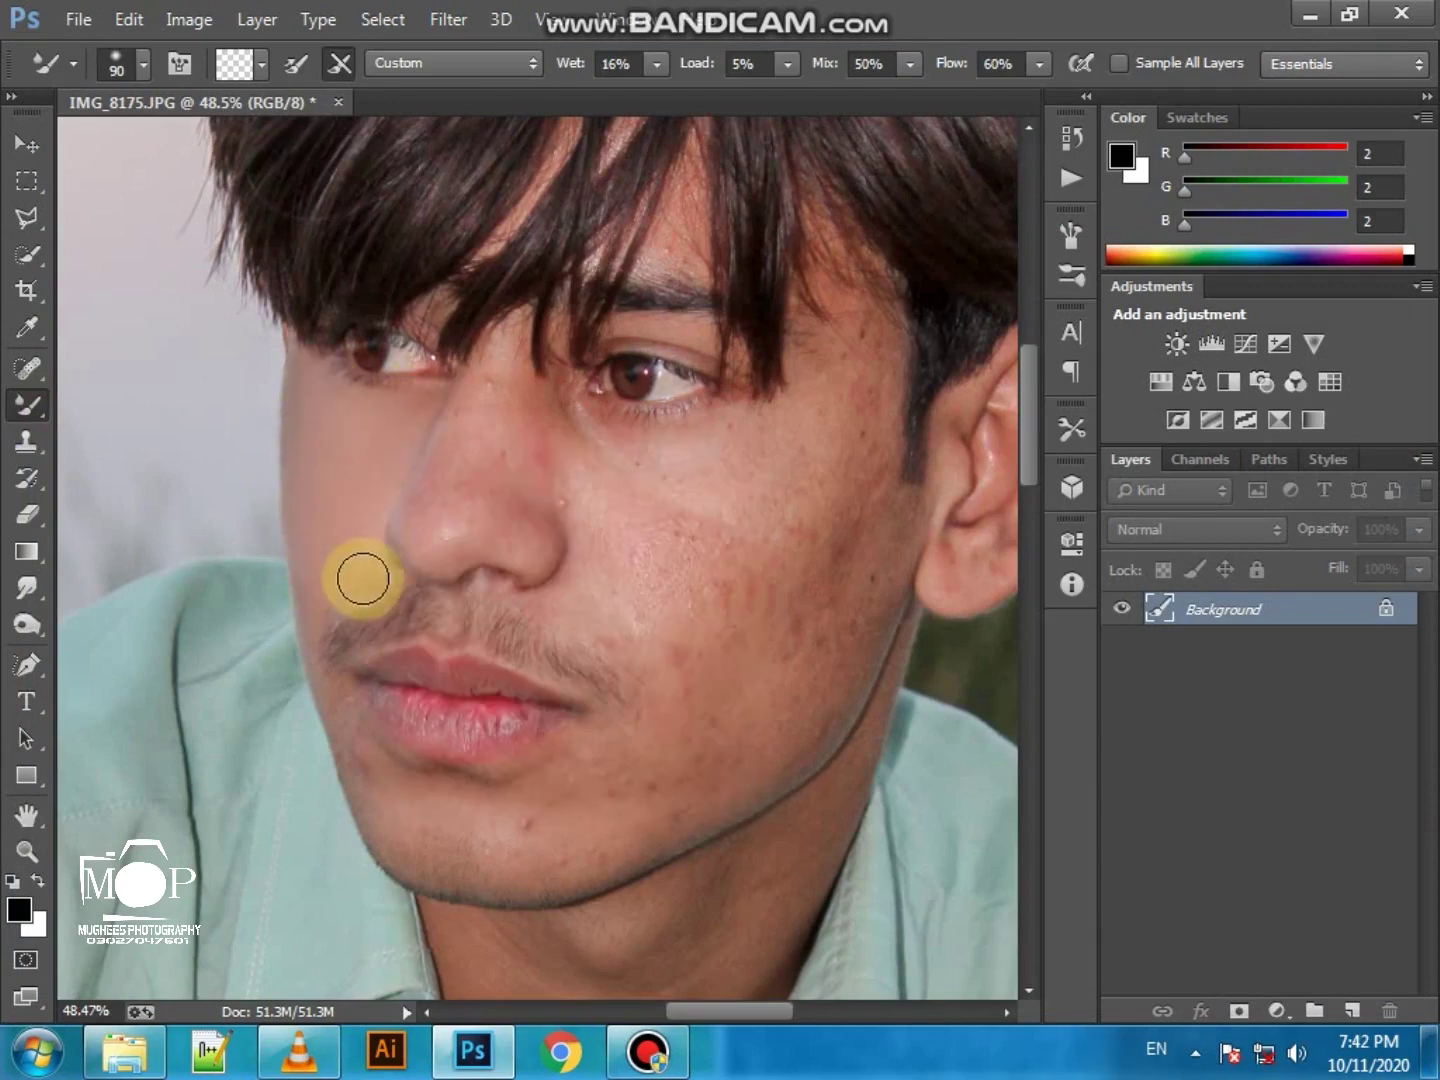
pyautogui.press(']')
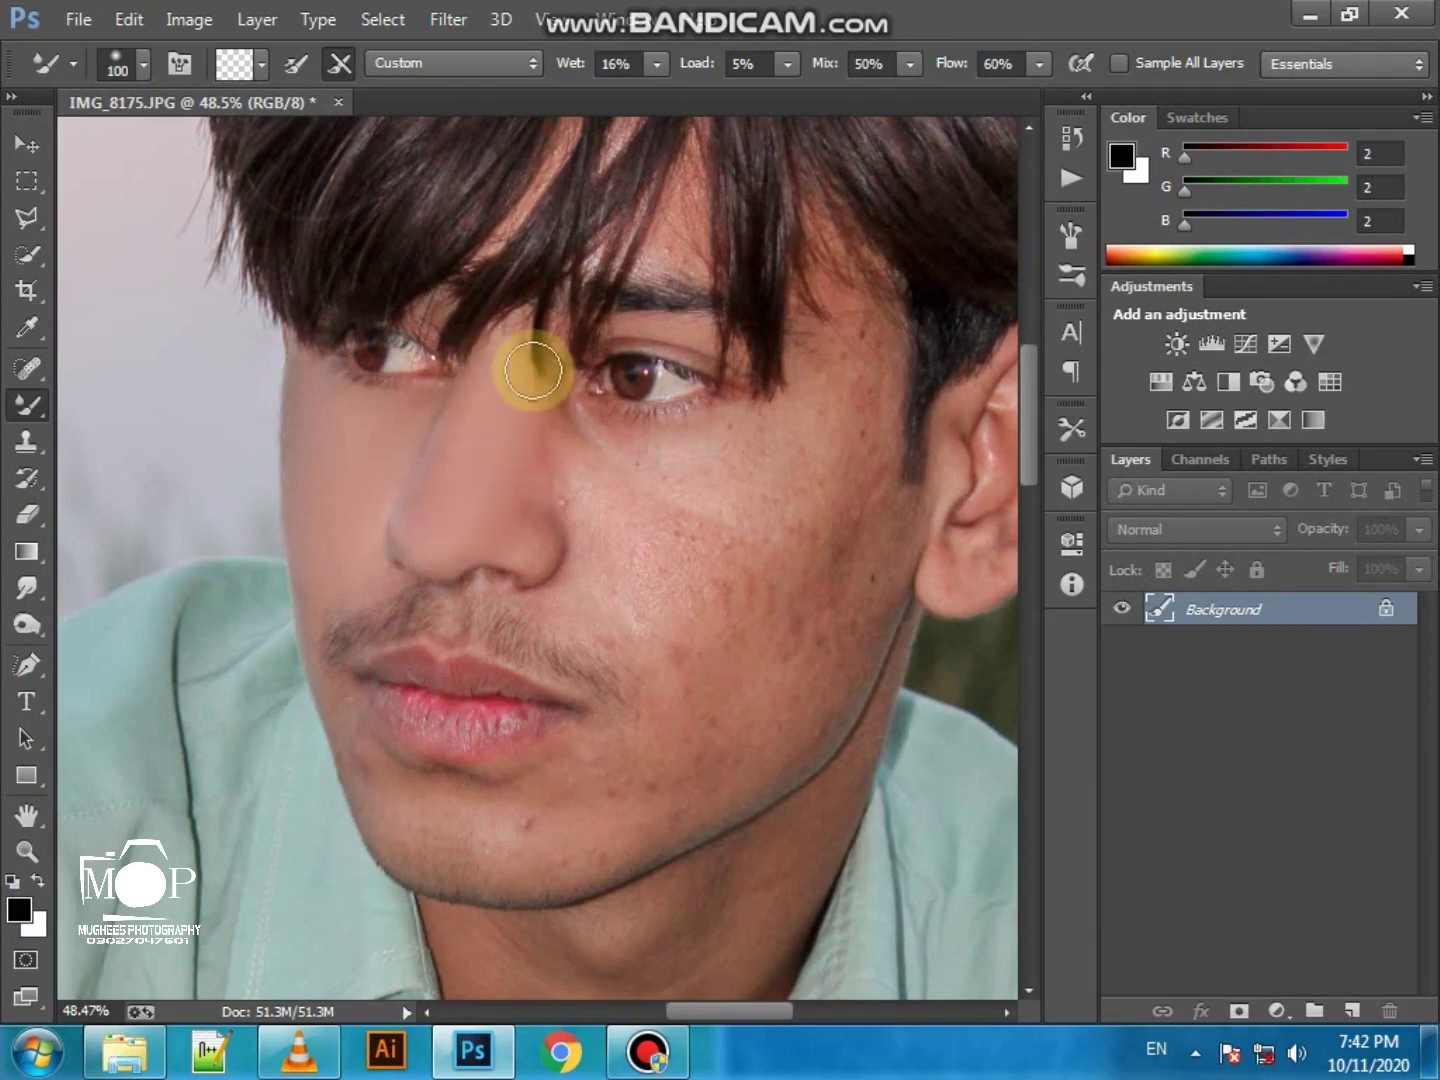
pyautogui.moveTo(473, 541); pyautogui.dragTo(524, 536)
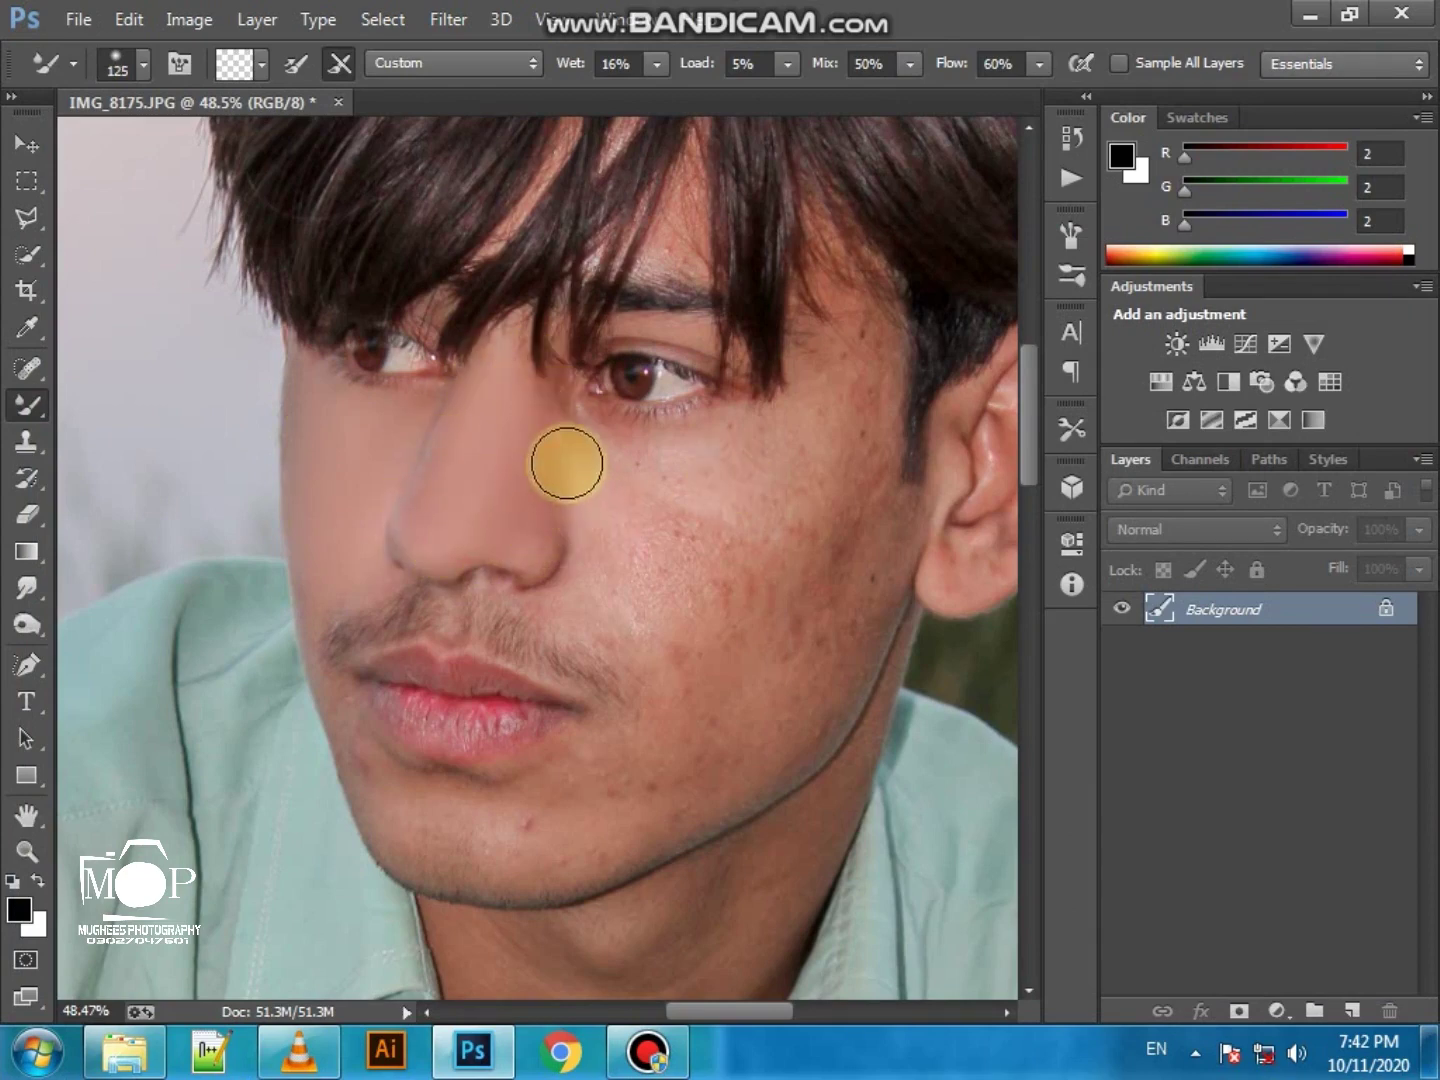
pyautogui.moveTo(610, 596); pyautogui.dragTo(775, 578)
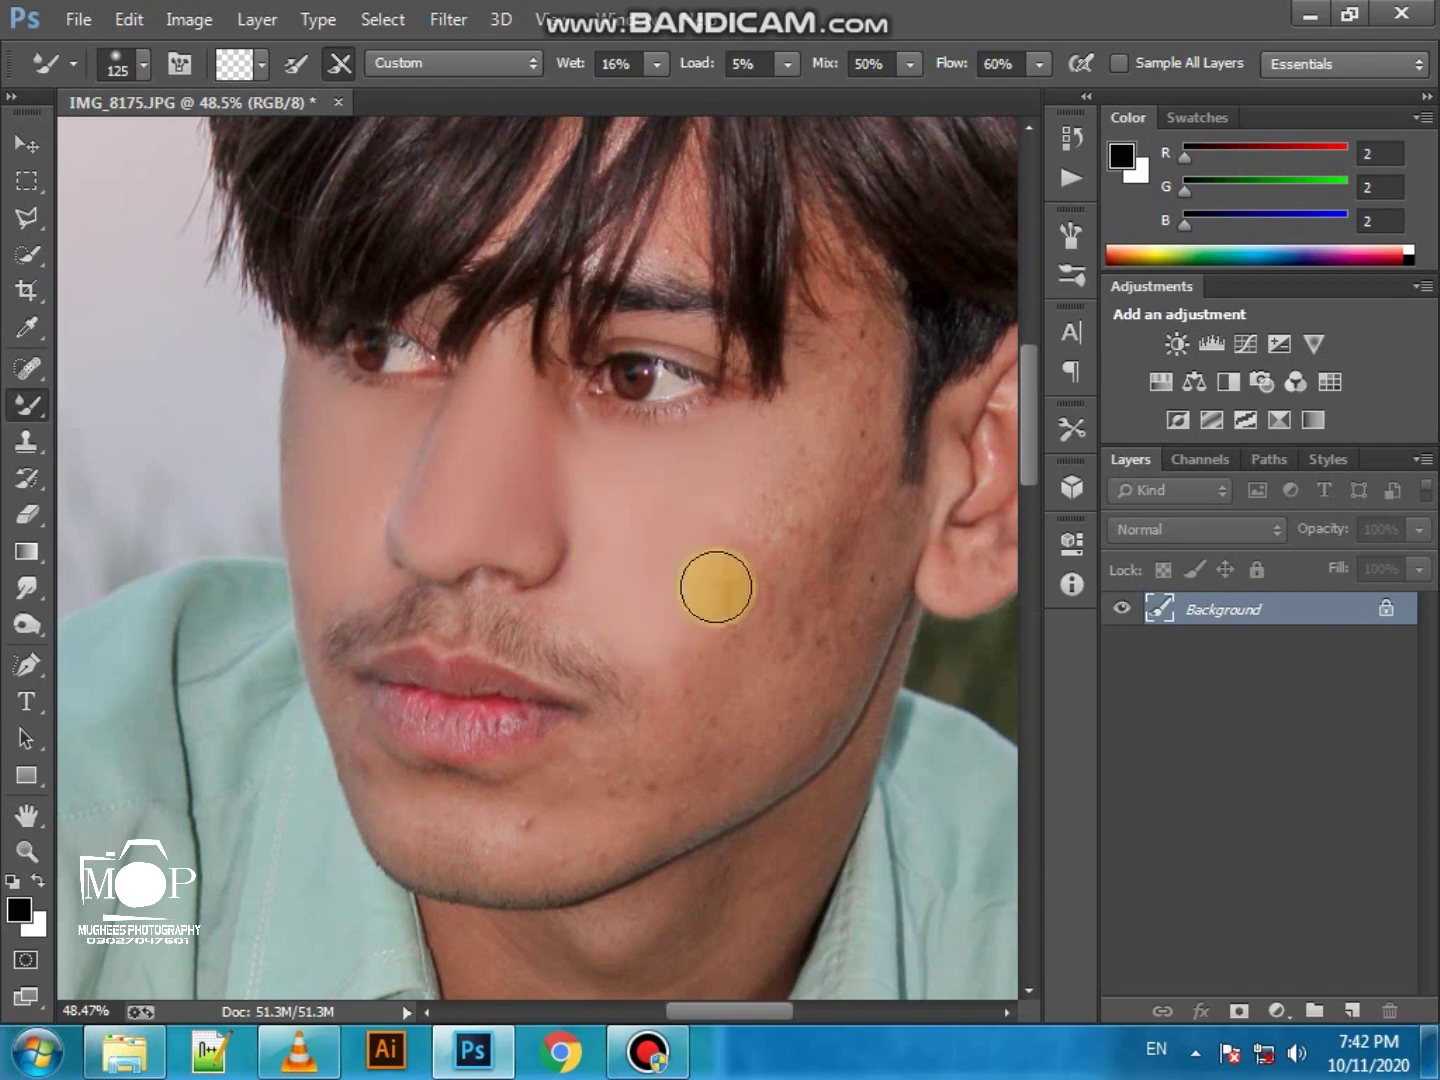
# Blend the skin under the eye, across the cheek, and from the lip corner to the chin
pyautogui.press('[')
pyautogui.press('[')
pyautogui.moveTo(585, 460); pyautogui.dragTo(598, 449)
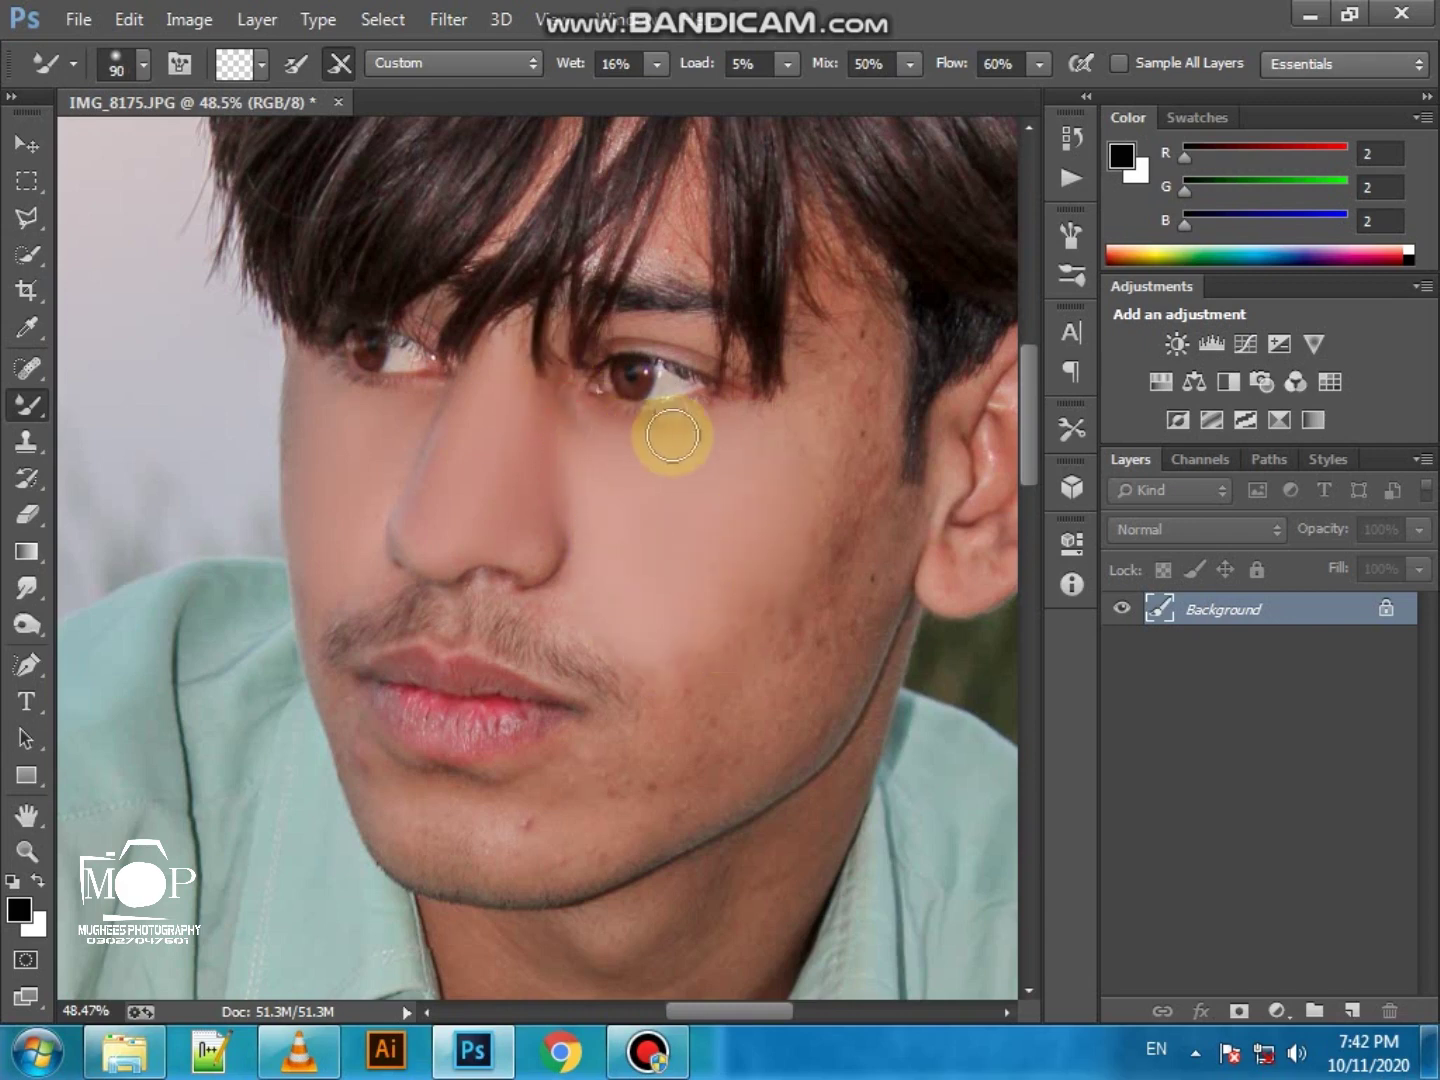
pyautogui.press(']')
pyautogui.press(']')
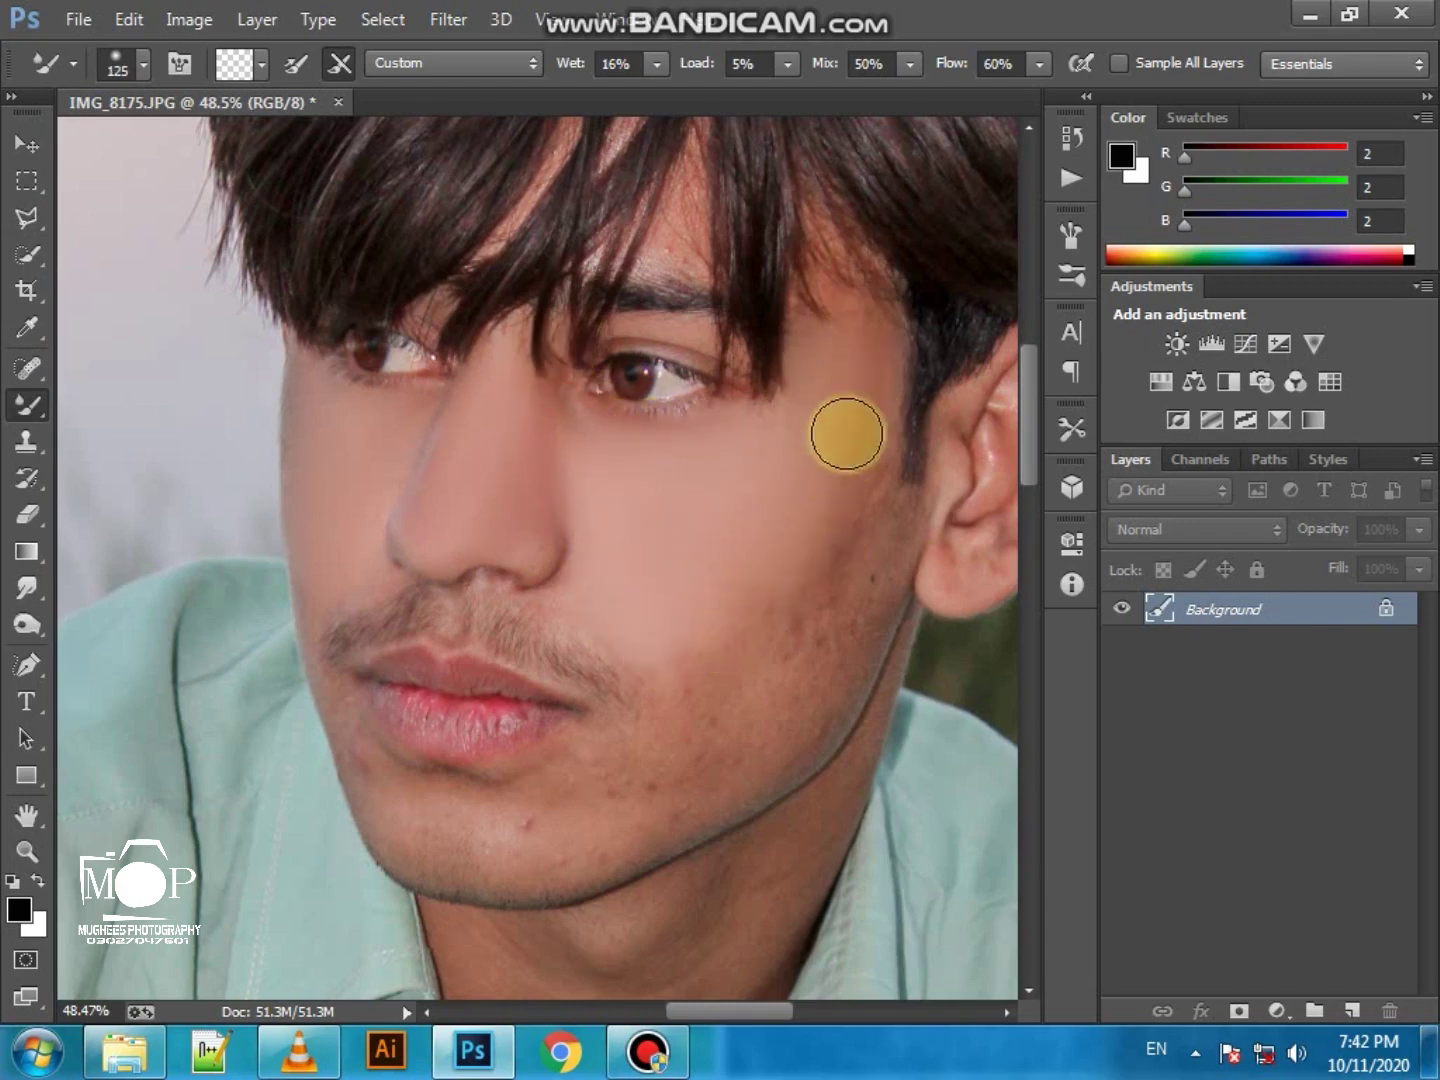
pyautogui.moveTo(765, 707)
pyautogui.mouseDown()
pyautogui.moveTo(635, 810)
pyautogui.moveTo(679, 743)
pyautogui.mouseUp()
pyautogui.press('[')
pyautogui.press('[')
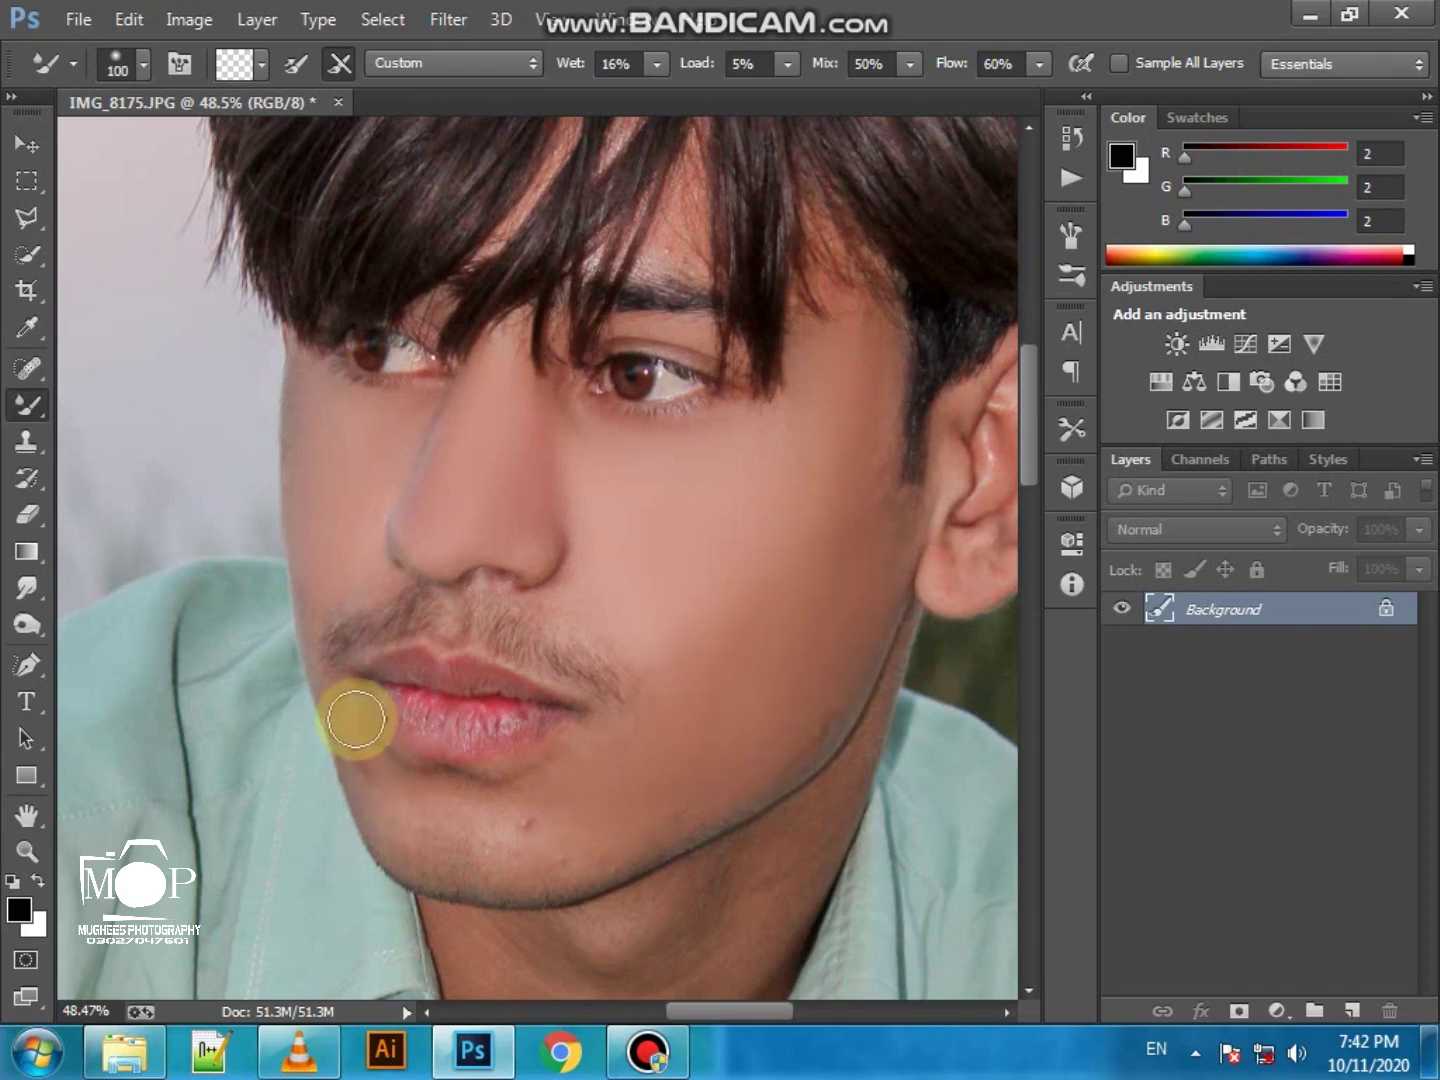
pyautogui.moveTo(338, 714)
pyautogui.mouseDown()
pyautogui.moveTo(443, 869)
pyautogui.moveTo(460, 815)
pyautogui.mouseUp()
pyautogui.press(']')
pyautogui.press(']')
pyautogui.moveTo(540, 852)
pyautogui.mouseDown()
pyautogui.moveTo(536, 807)
pyautogui.moveTo(434, 804)
pyautogui.moveTo(566, 771)
pyautogui.moveTo(575, 845)
pyautogui.moveTo(746, 773)
pyautogui.mouseUp()
pyautogui.press(']')
pyautogui.moveTo(662, 656); pyautogui.dragTo(685, 709)
pyautogui.press('[')
pyautogui.press('[')
pyautogui.press('[')
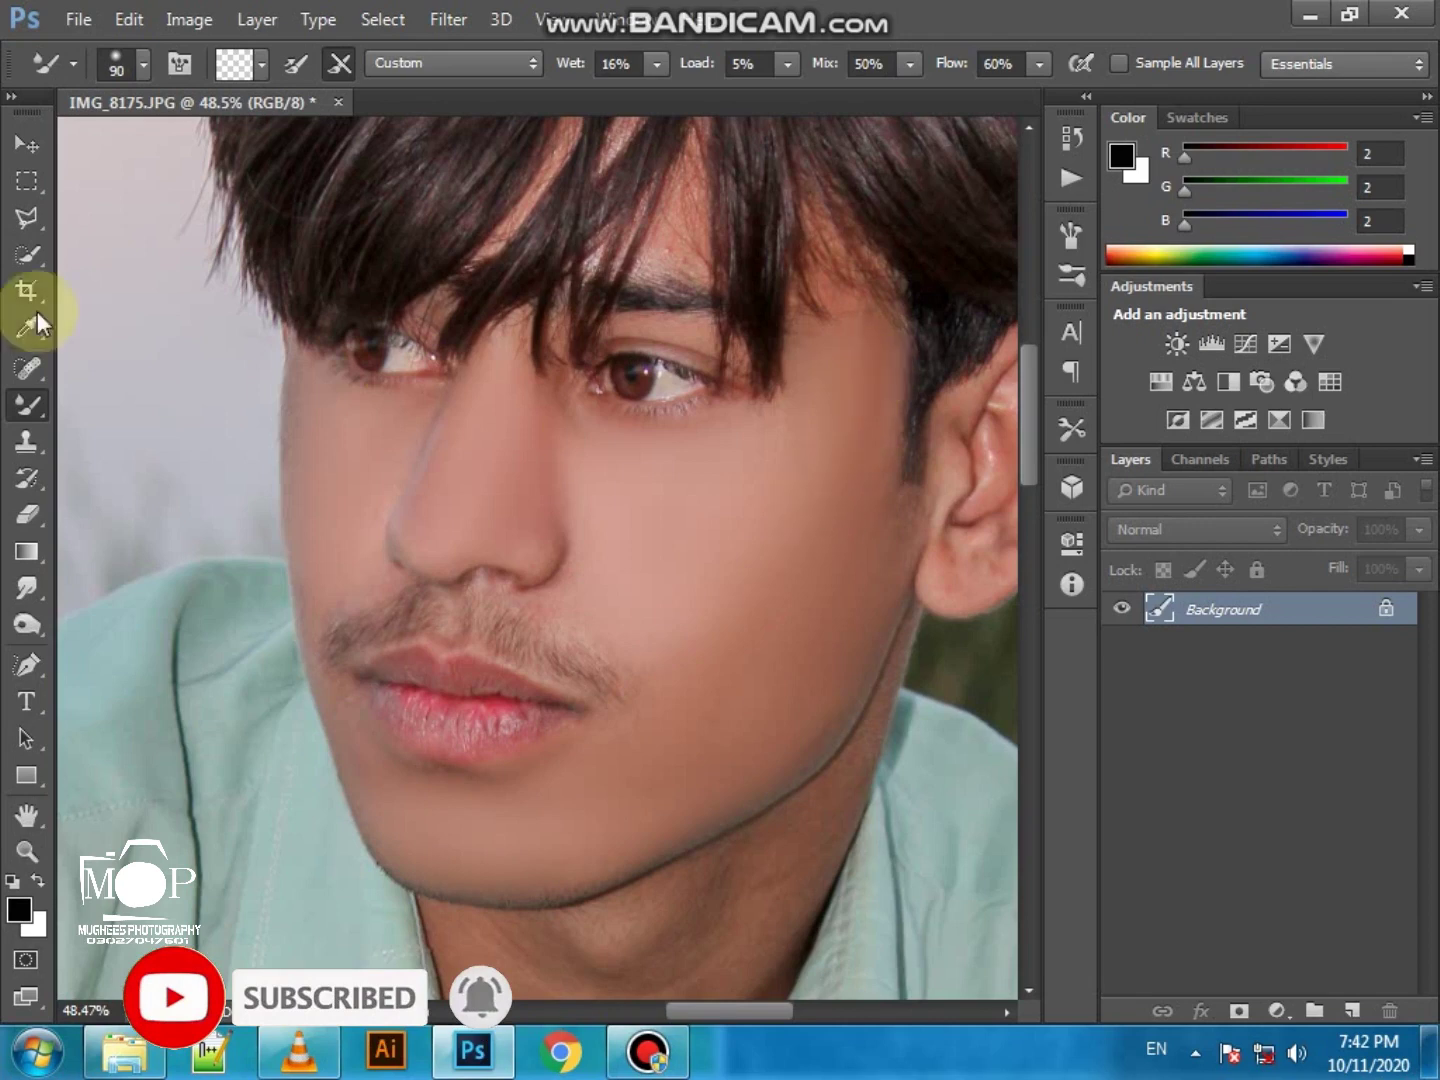
pyautogui.click(41, 229)
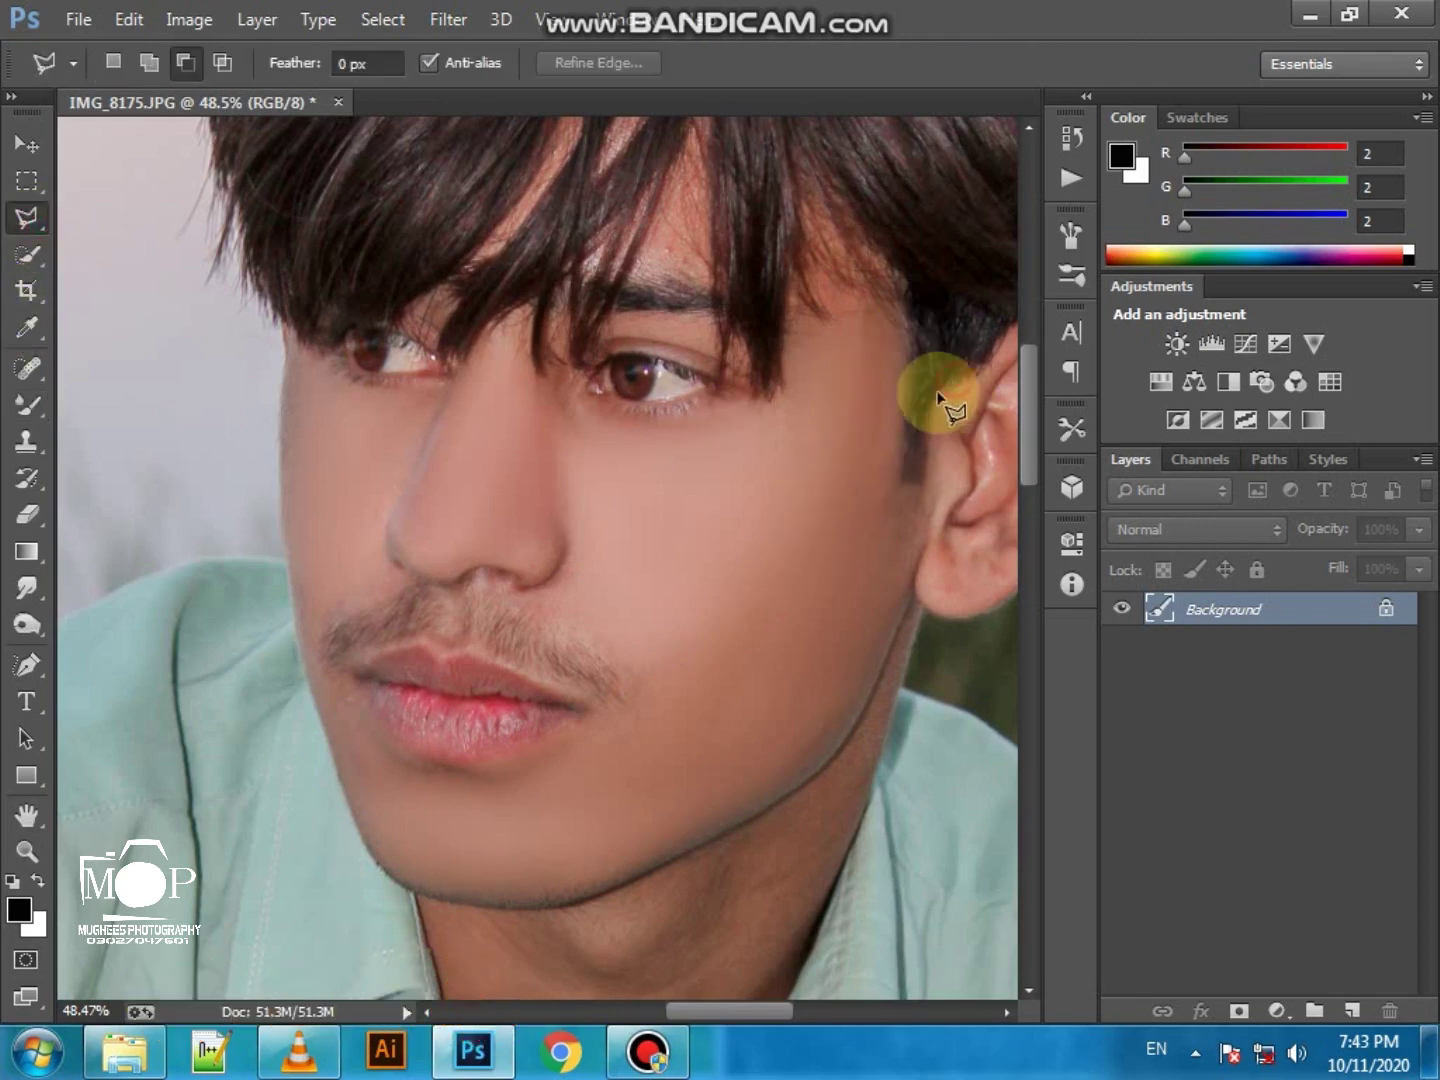
# Select the cheek beside the ear with the Polygonal Lasso, smooth it, then deselect
pyautogui.click(904, 487)
pyautogui.click(907, 320)
pyautogui.click(761, 519)
pyautogui.click(870, 651)
pyautogui.doubleClick(949, 380)
pyautogui.click(26, 404)
pyautogui.moveTo(981, 310)
pyautogui.mouseDown()
pyautogui.moveTo(895, 461)
pyautogui.moveTo(964, 498)
pyautogui.moveTo(931, 466)
pyautogui.moveTo(900, 503)
pyautogui.mouseUp()
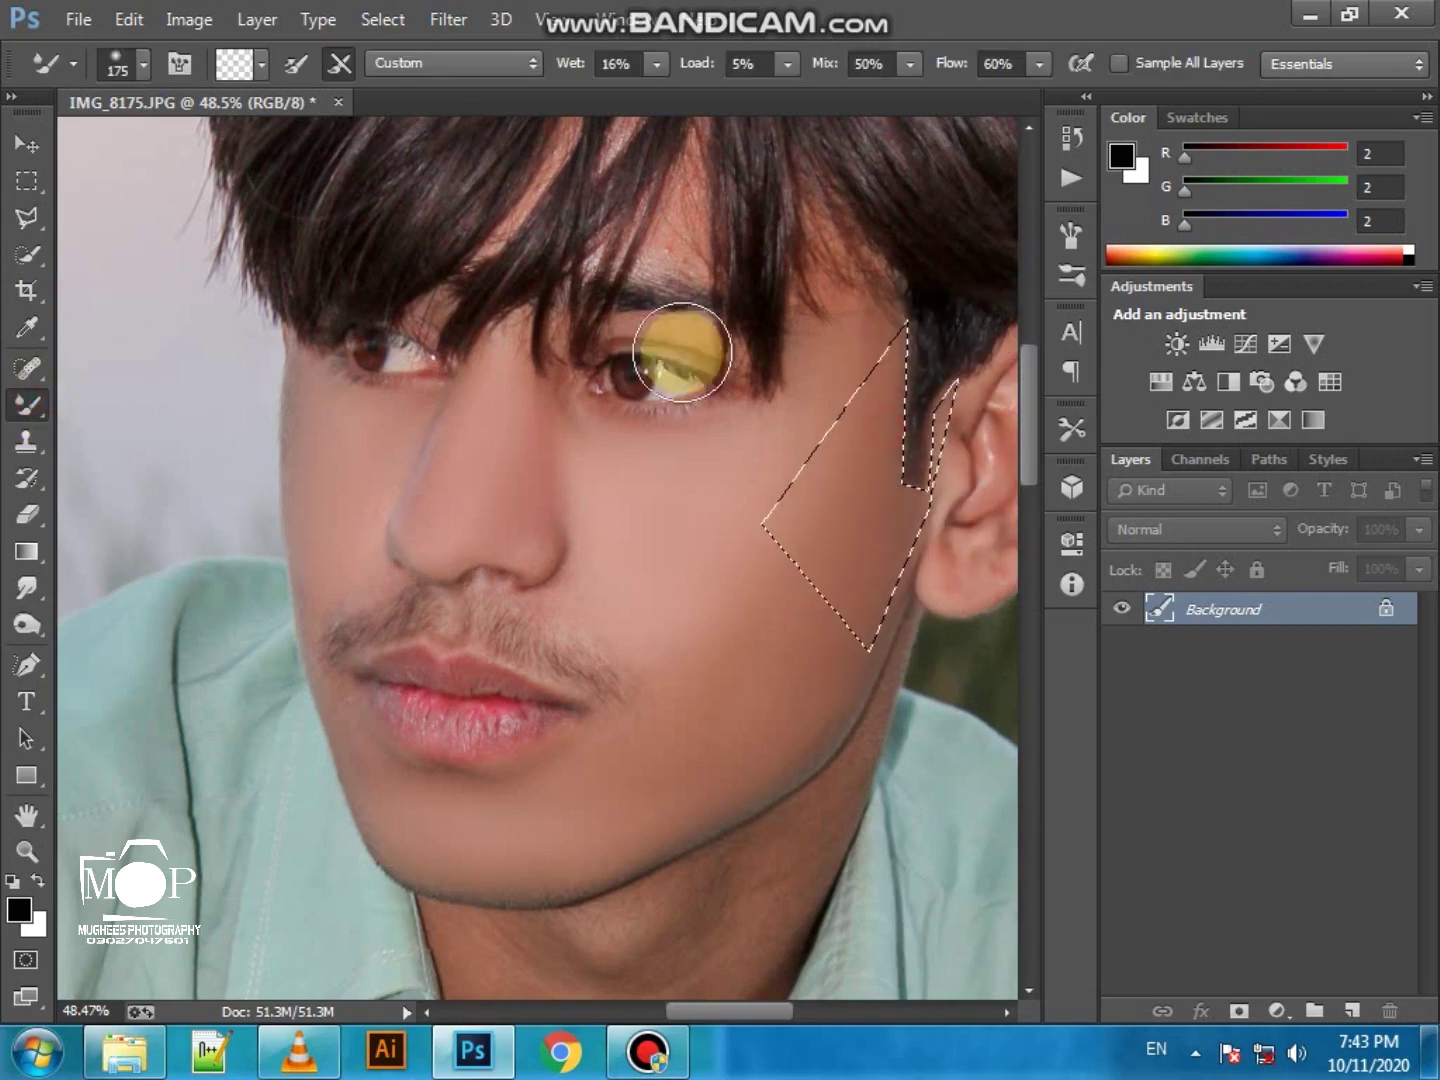
pyautogui.click(26, 217)
pyautogui.hotkey('ctrl', 'd')
# Smooth the ear and temple skin with the Mixer Brush
pyautogui.click(27, 407)
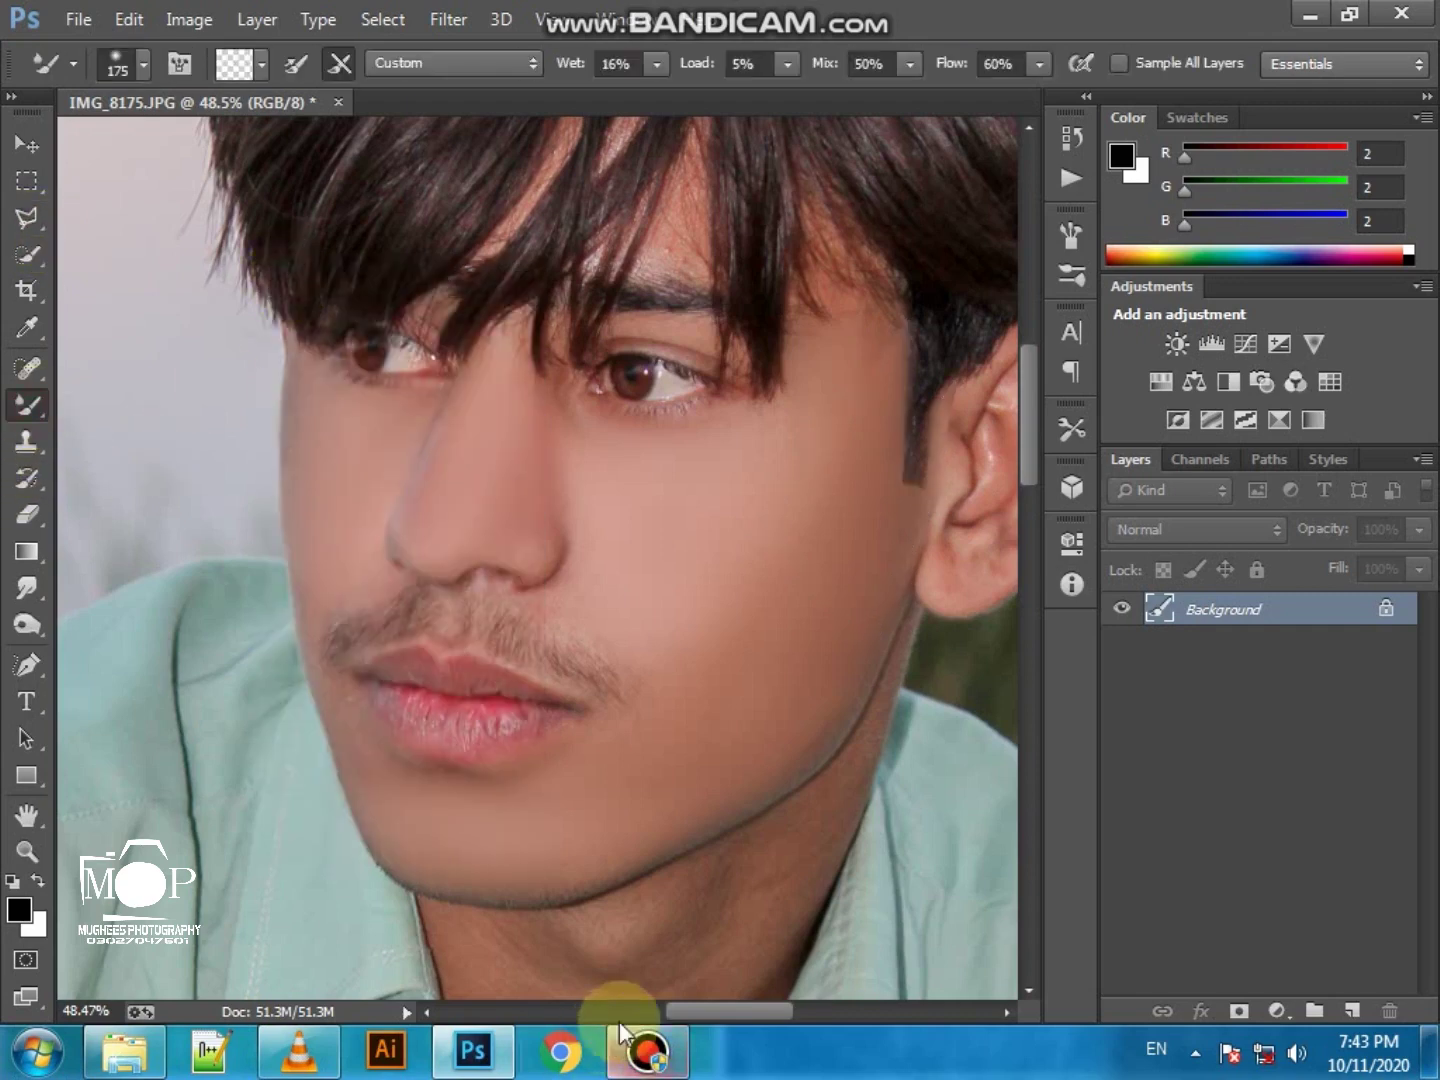
pyautogui.moveTo(710, 1010); pyautogui.dragTo(731, 1010)
pyautogui.moveTo(864, 440)
pyautogui.mouseDown()
pyautogui.moveTo(928, 419)
pyautogui.moveTo(824, 566)
pyautogui.moveTo(818, 444)
pyautogui.mouseUp()
pyautogui.press('[')
pyautogui.press('[')
pyautogui.press(']')
pyautogui.click(733, 399)
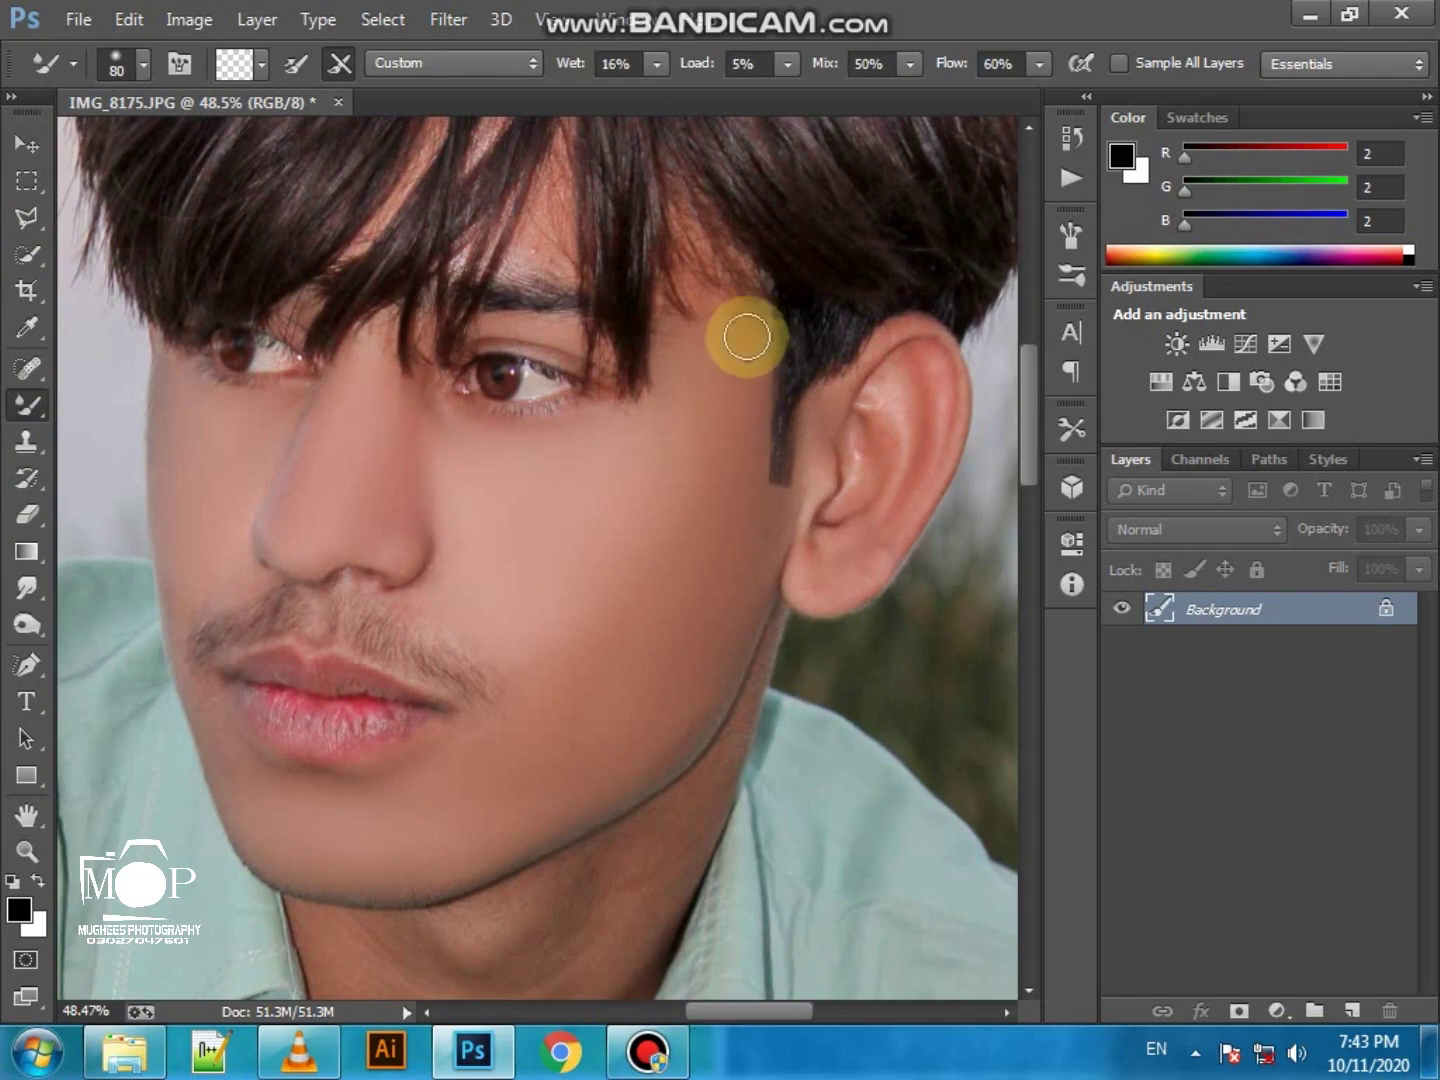
pyautogui.moveTo(1029, 476); pyautogui.dragTo(1029, 551)
pyautogui.press(']')
pyautogui.press(']')
# Smooth the neck shading under the chin up to the jaw
pyautogui.moveTo(343, 506)
pyautogui.mouseDown()
pyautogui.moveTo(459, 653)
pyautogui.moveTo(401, 553)
pyautogui.mouseUp()
pyautogui.press(']')
pyautogui.moveTo(581, 505)
pyautogui.mouseDown()
pyautogui.moveTo(547, 556)
pyautogui.moveTo(454, 635)
pyautogui.mouseUp()
pyautogui.moveTo(605, 428); pyautogui.dragTo(491, 601)
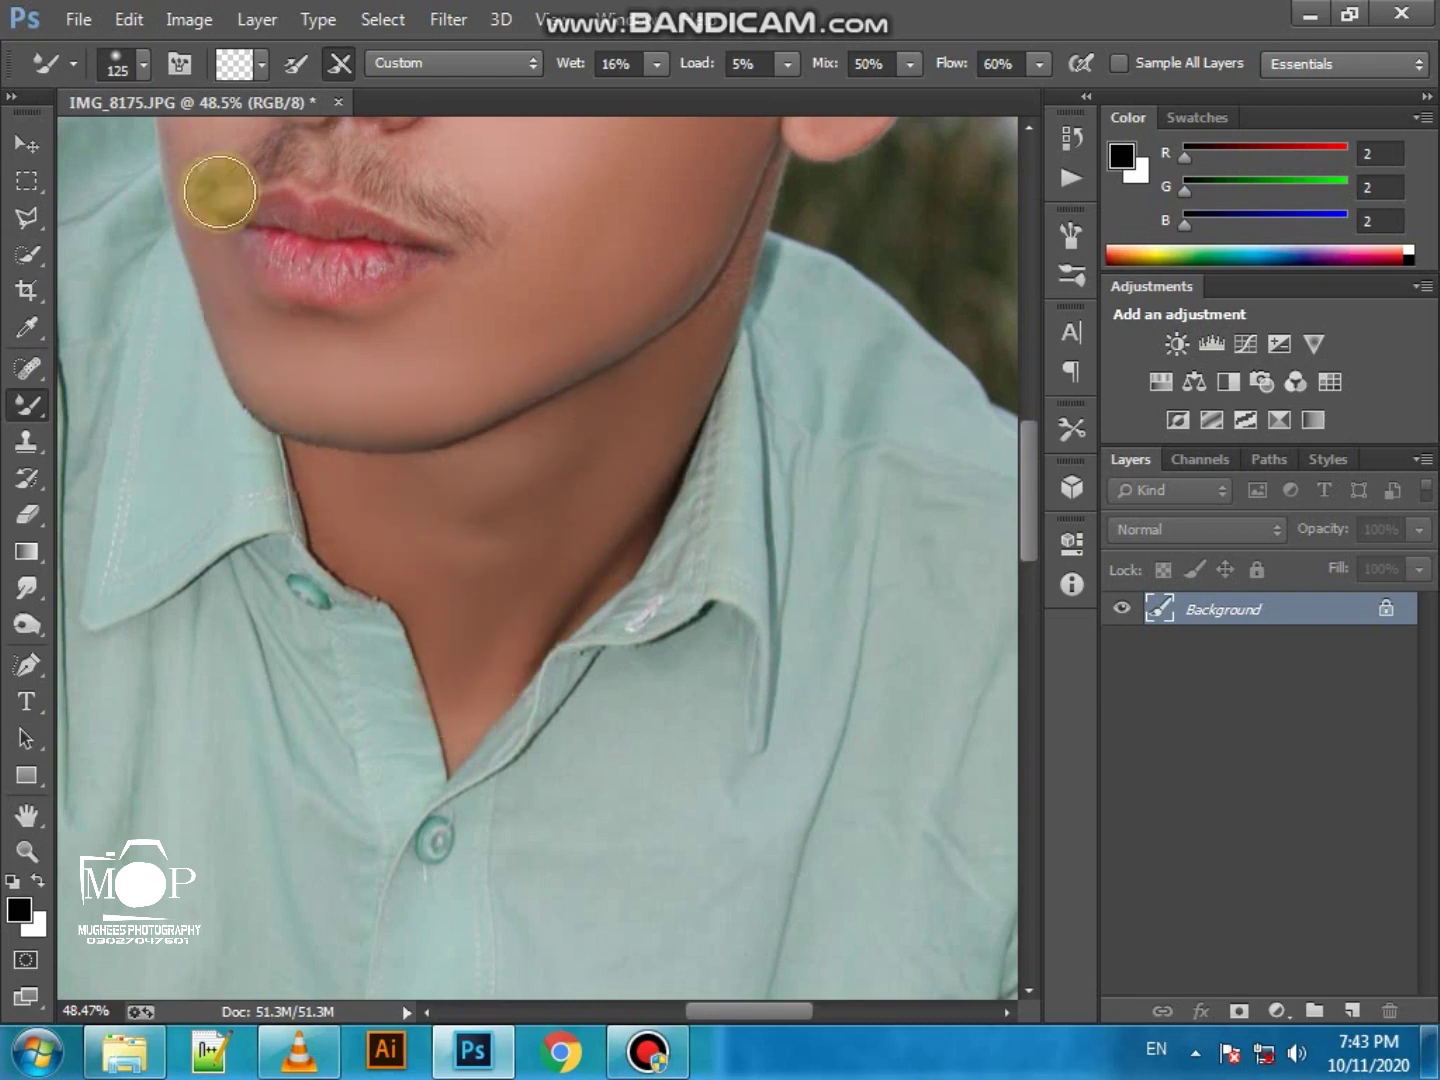
pyautogui.scroll(3, 194, 695)
pyautogui.click(26, 850)
pyautogui.click(225, 545)
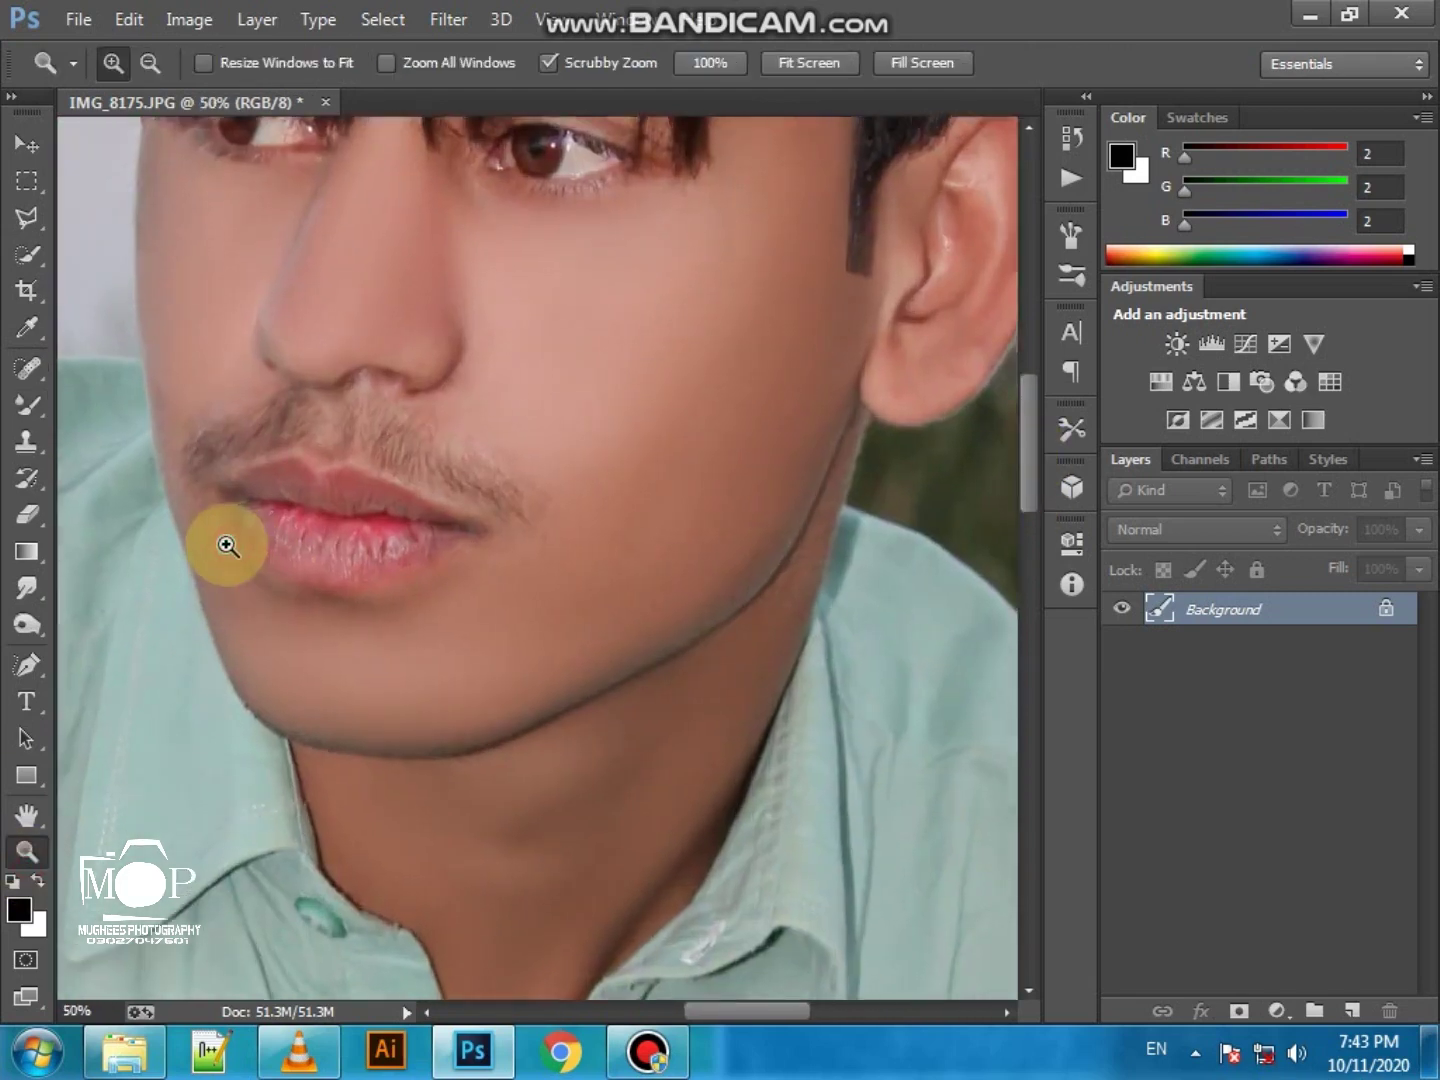
# Smooth the lips on a duplicate layer, set it to 66% opacity, and merge down
pyautogui.moveTo(1334, 721); pyautogui.dragTo(1351, 1008)
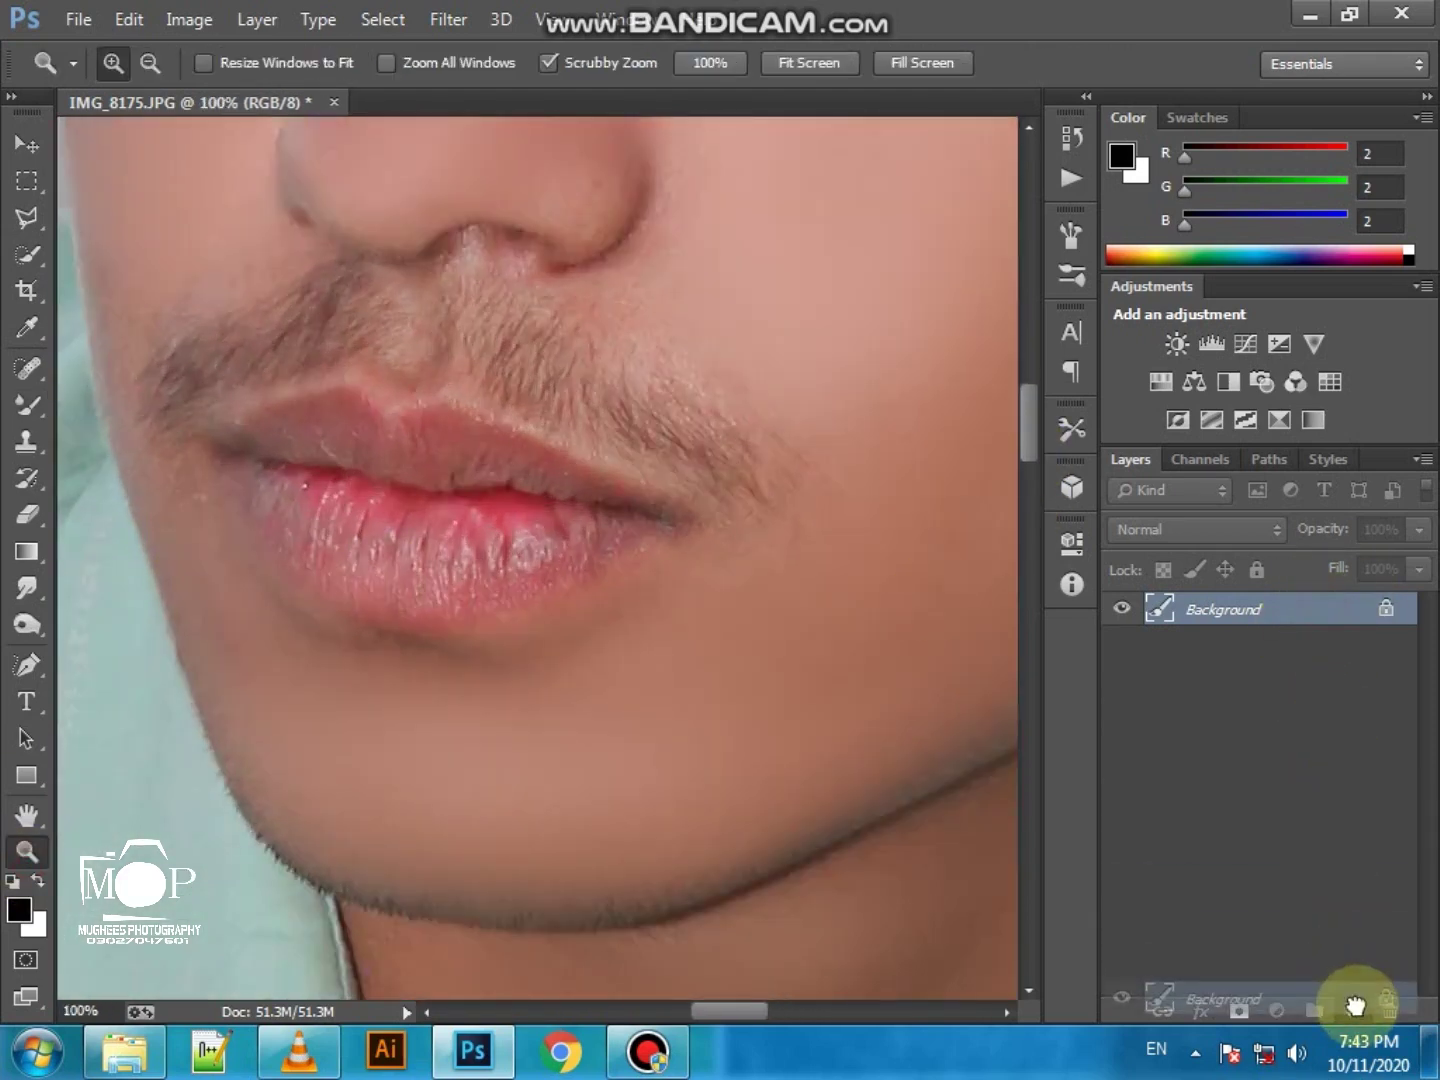
pyautogui.press('b')
pyautogui.moveTo(331, 433)
pyautogui.mouseDown()
pyautogui.moveTo(444, 436)
pyautogui.moveTo(465, 492)
pyautogui.moveTo(630, 524)
pyautogui.moveTo(544, 576)
pyautogui.moveTo(395, 591)
pyautogui.moveTo(285, 571)
pyautogui.moveTo(356, 505)
pyautogui.moveTo(473, 533)
pyautogui.mouseUp()
pyautogui.moveTo(563, 530)
pyautogui.mouseDown()
pyautogui.moveTo(346, 571)
pyautogui.moveTo(283, 514)
pyautogui.moveTo(460, 556)
pyautogui.moveTo(606, 519)
pyautogui.mouseUp()
pyautogui.click(1271, 591)
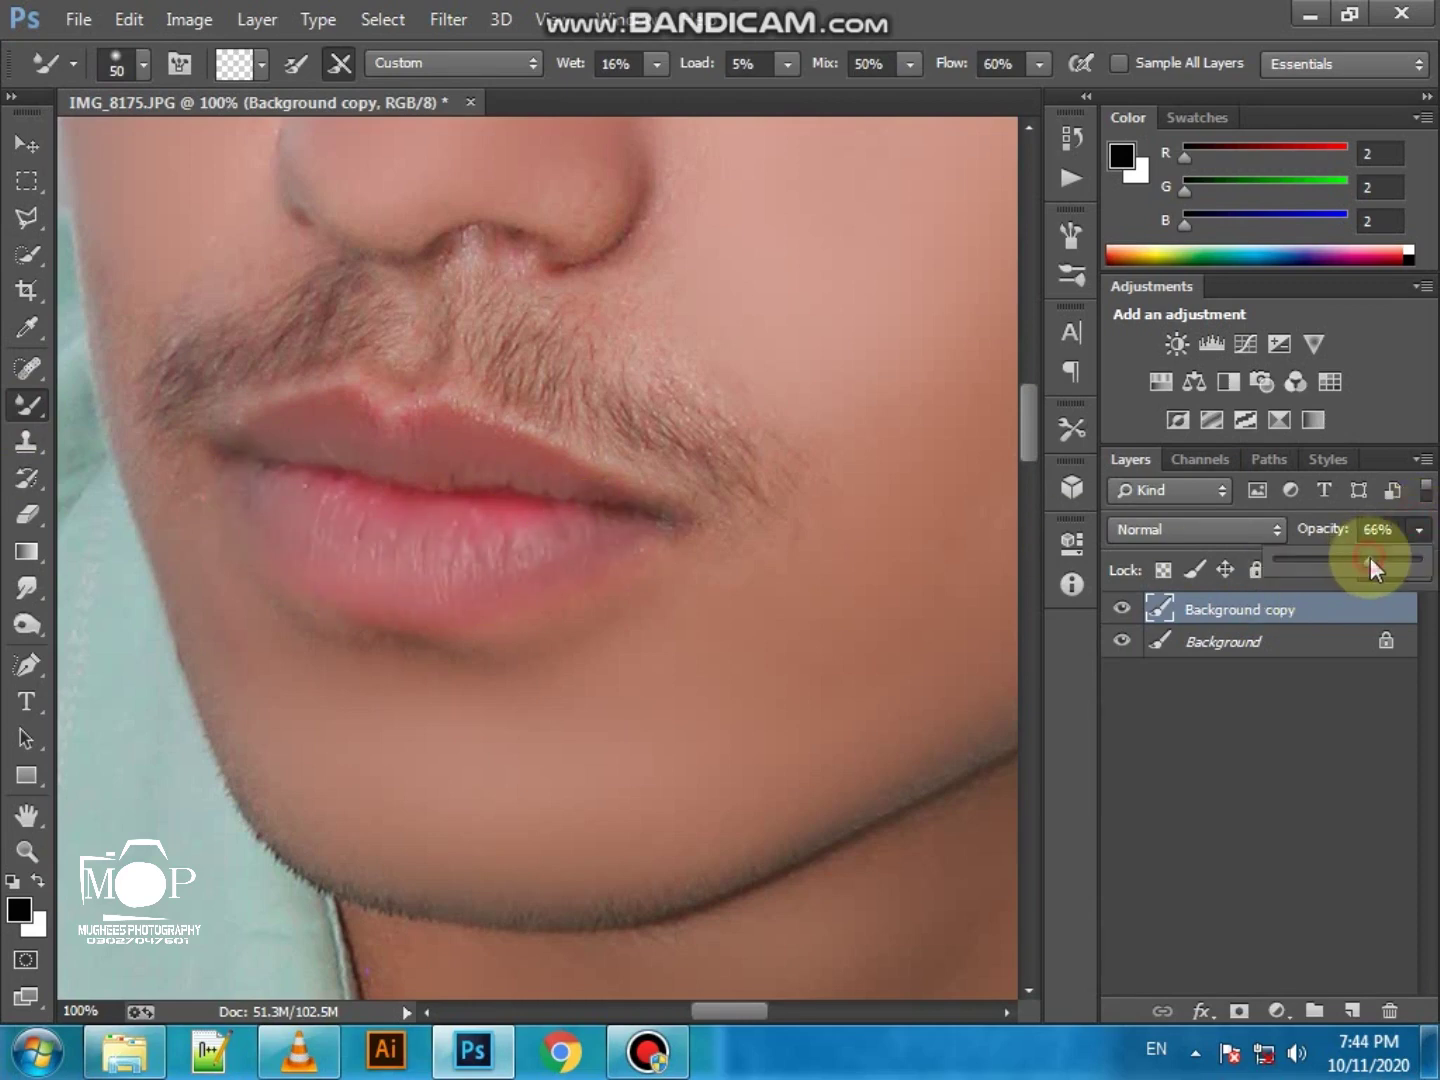
pyautogui.hotkey('ctrl', 'e')
pyautogui.click(28, 850)
pyautogui.hotkey('ctrl', '0')
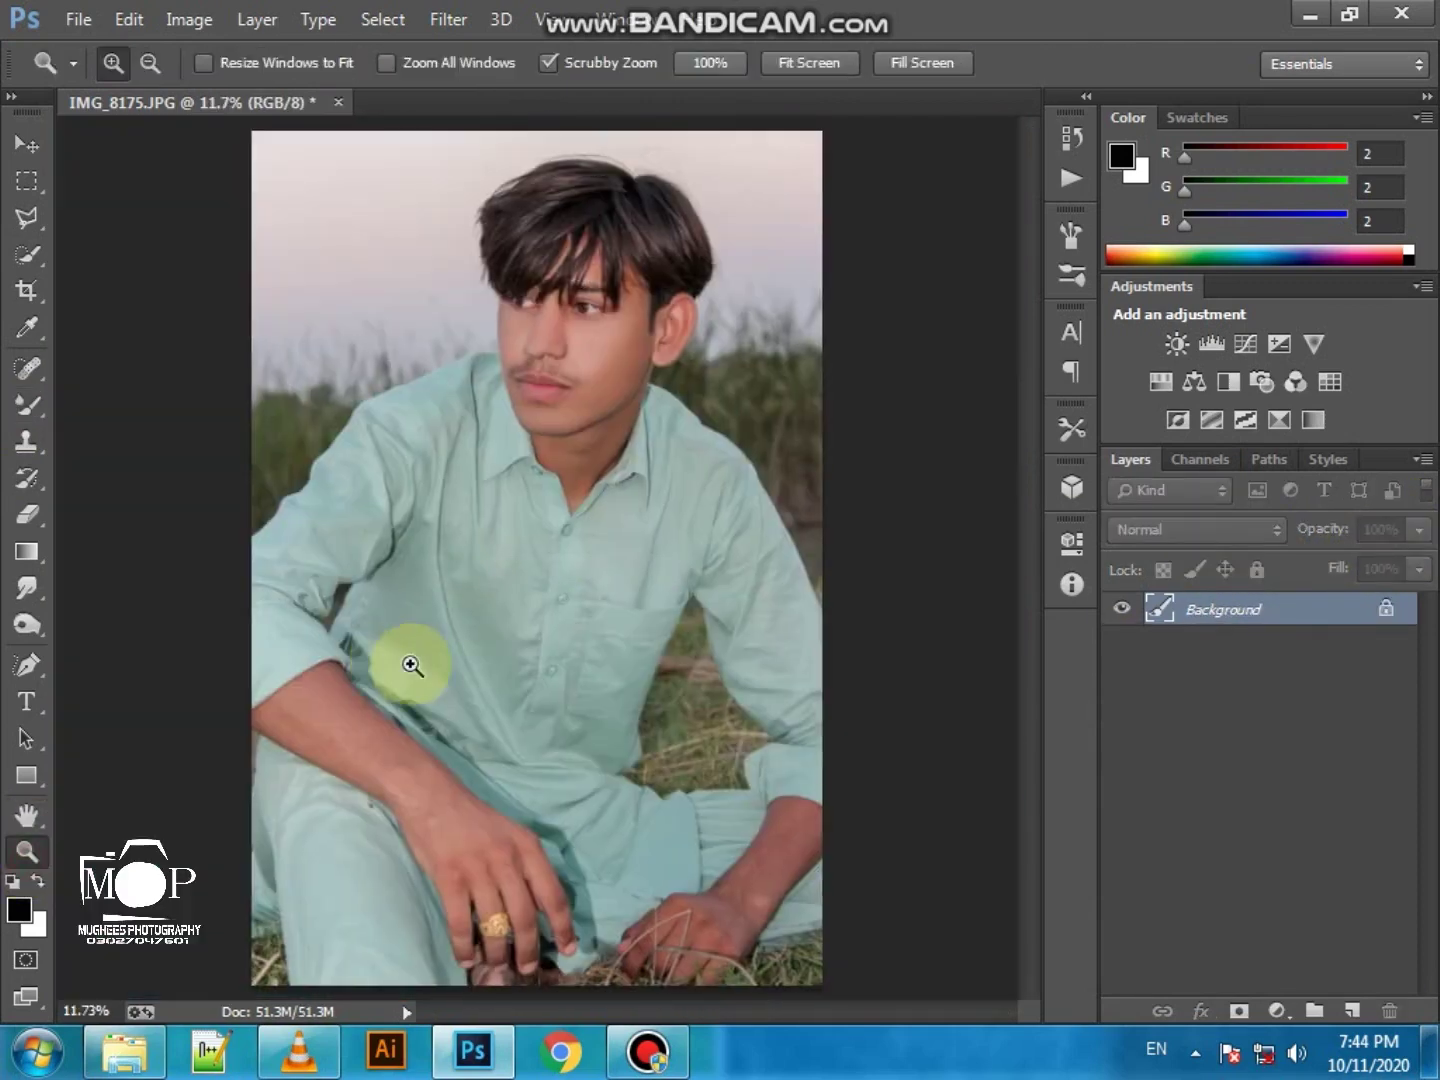
# Smooth the hair texture off the upper arm with the Mixer Brush (Wet 16%, Load 5%)
pyautogui.moveTo(321, 803)
pyautogui.mouseDown()
pyautogui.moveTo(438, 900)
pyautogui.moveTo(720, 1067)
pyautogui.mouseUp()
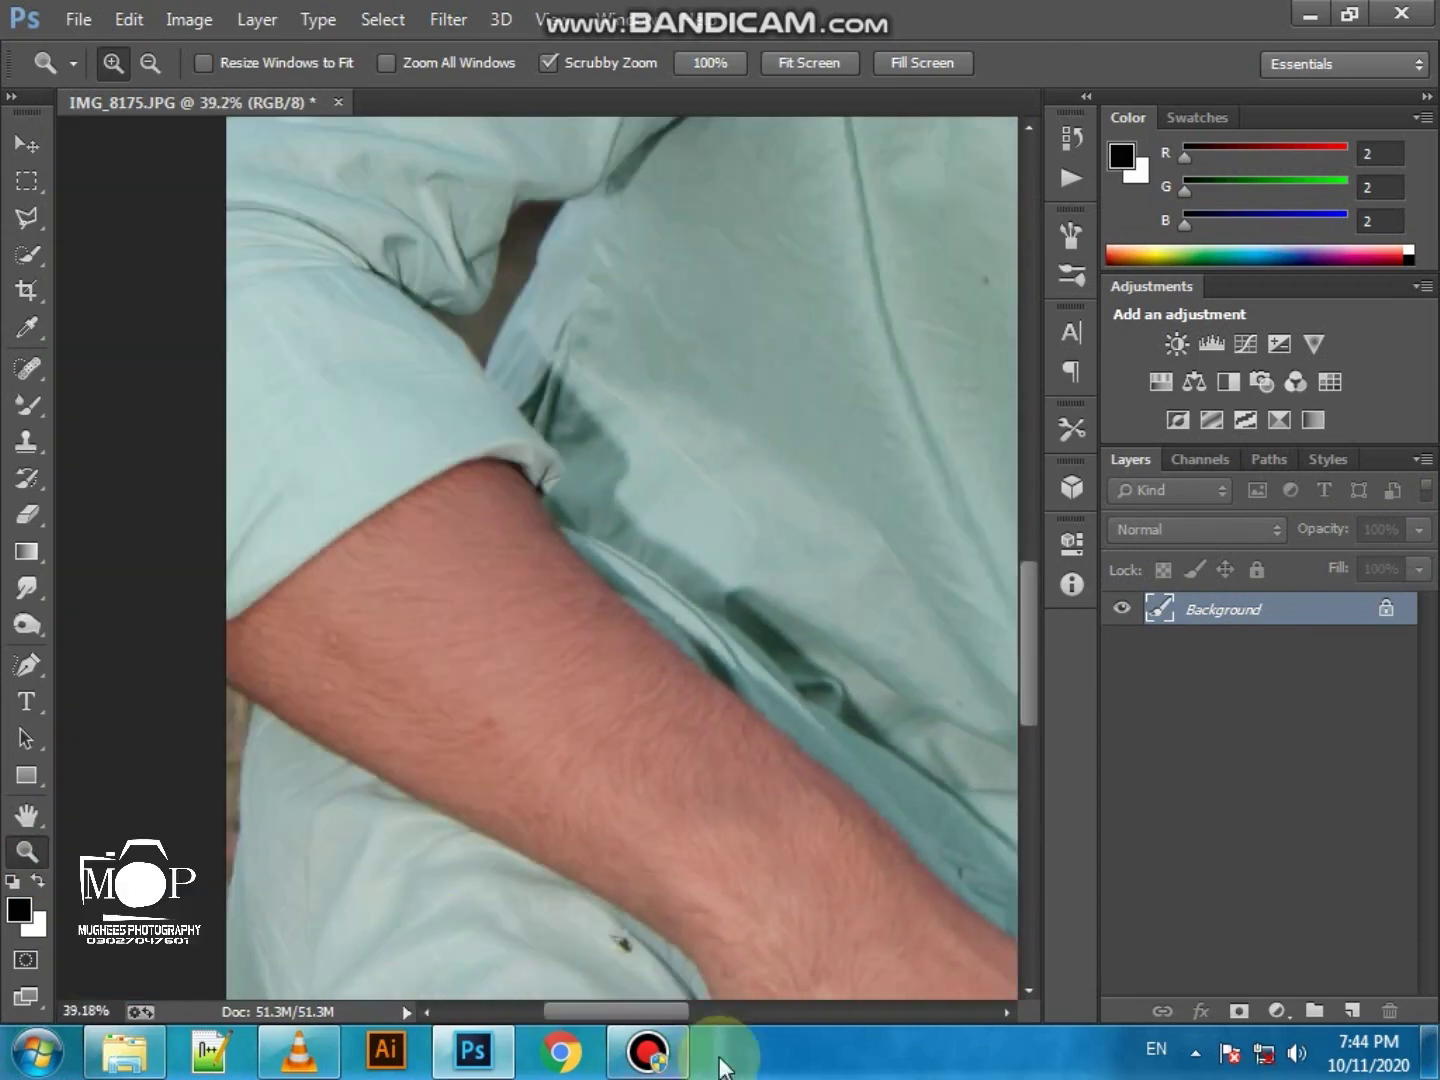
pyautogui.click(24, 409)
pyautogui.click(301, 562)
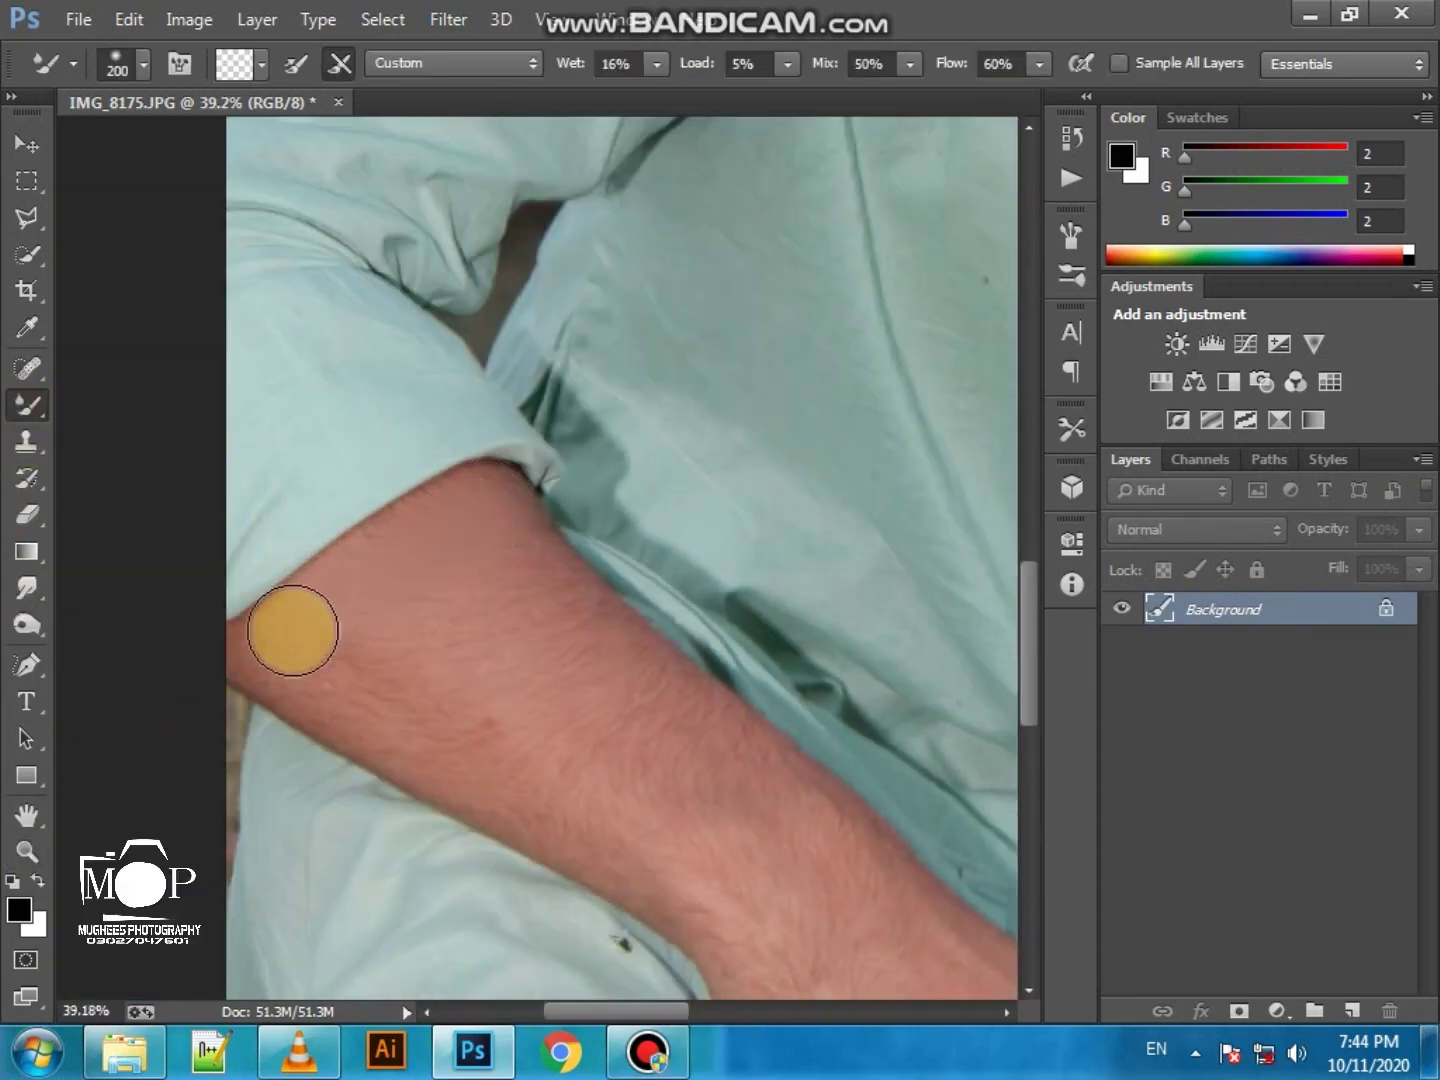
pyautogui.moveTo(290, 663)
pyautogui.mouseDown()
pyautogui.moveTo(394, 550)
pyautogui.moveTo(344, 679)
pyautogui.moveTo(556, 623)
pyautogui.mouseUp()
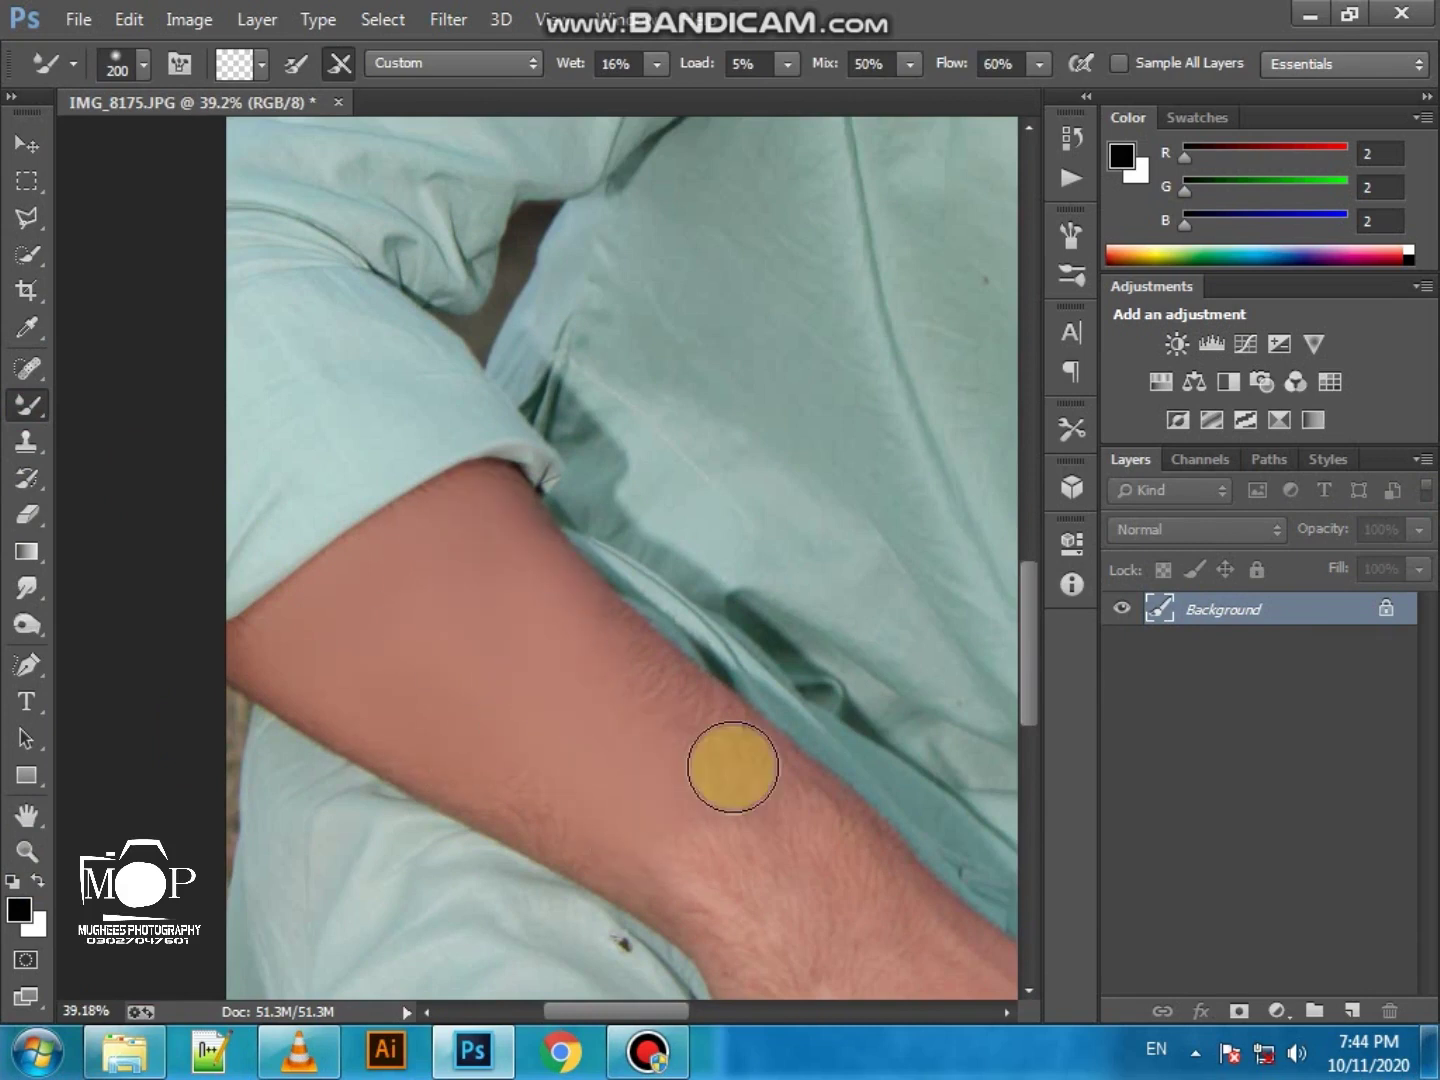
pyautogui.scroll(-3, 1033, 680)
pyautogui.scroll(-3, 1033, 680)
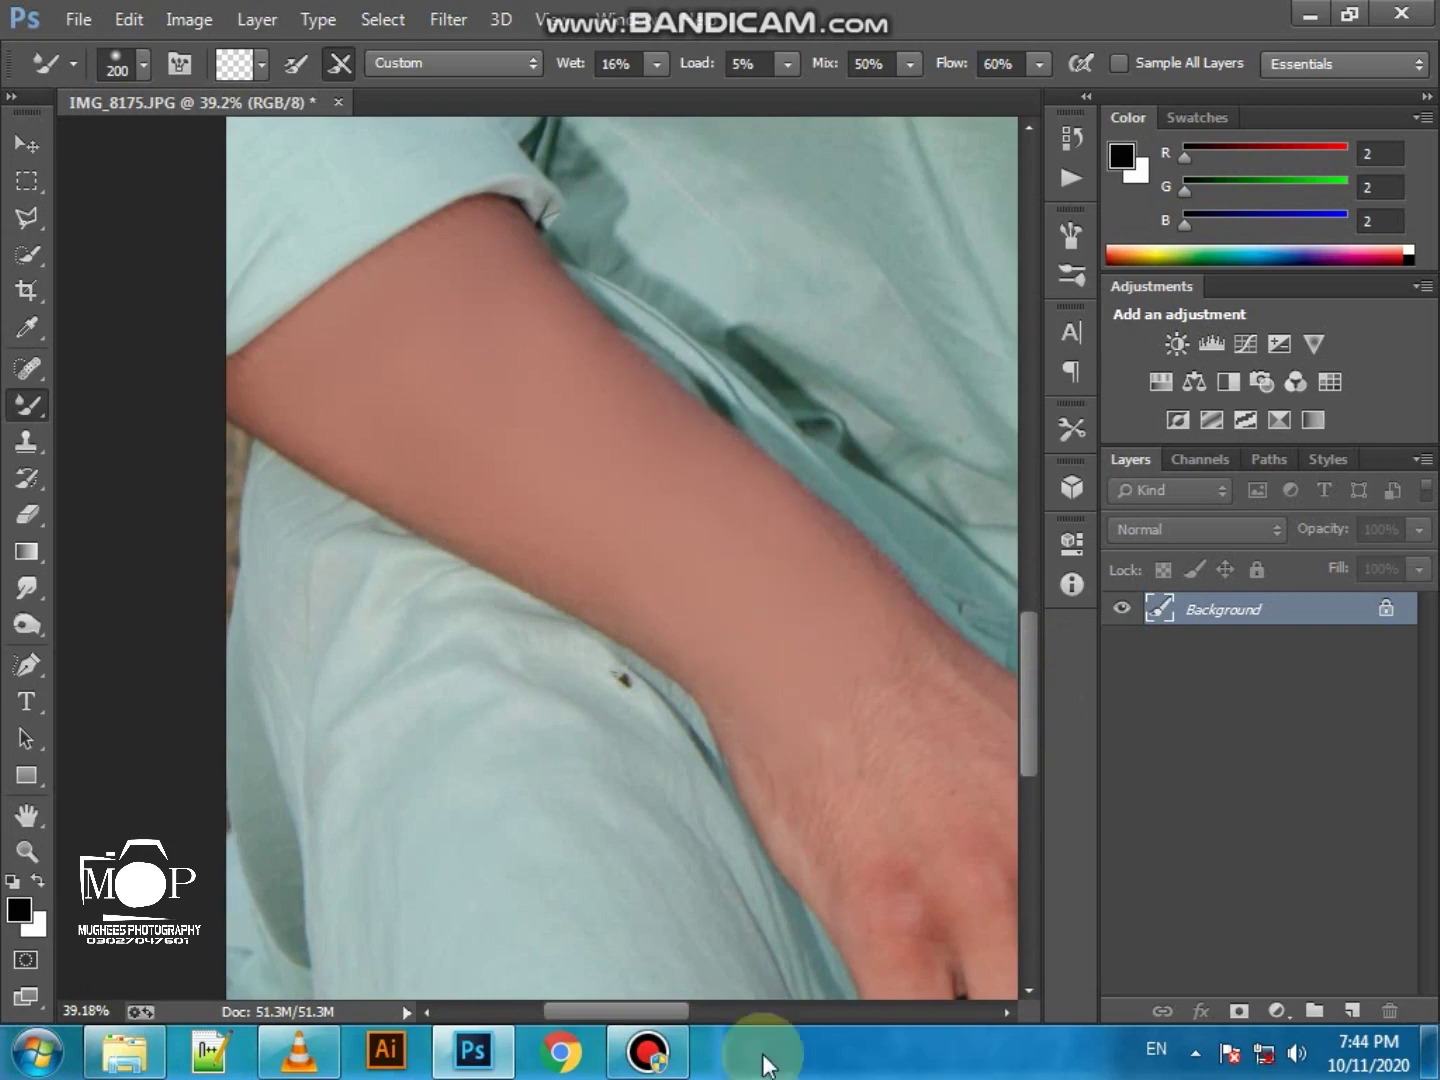
pyautogui.hscroll(5, 662, 1011)
pyautogui.scroll(-2, 1033, 670)
pyautogui.scroll(-1, 1032, 679)
# Blend the skin on the back of the hand, the forearm and the wrist
pyautogui.press('[')
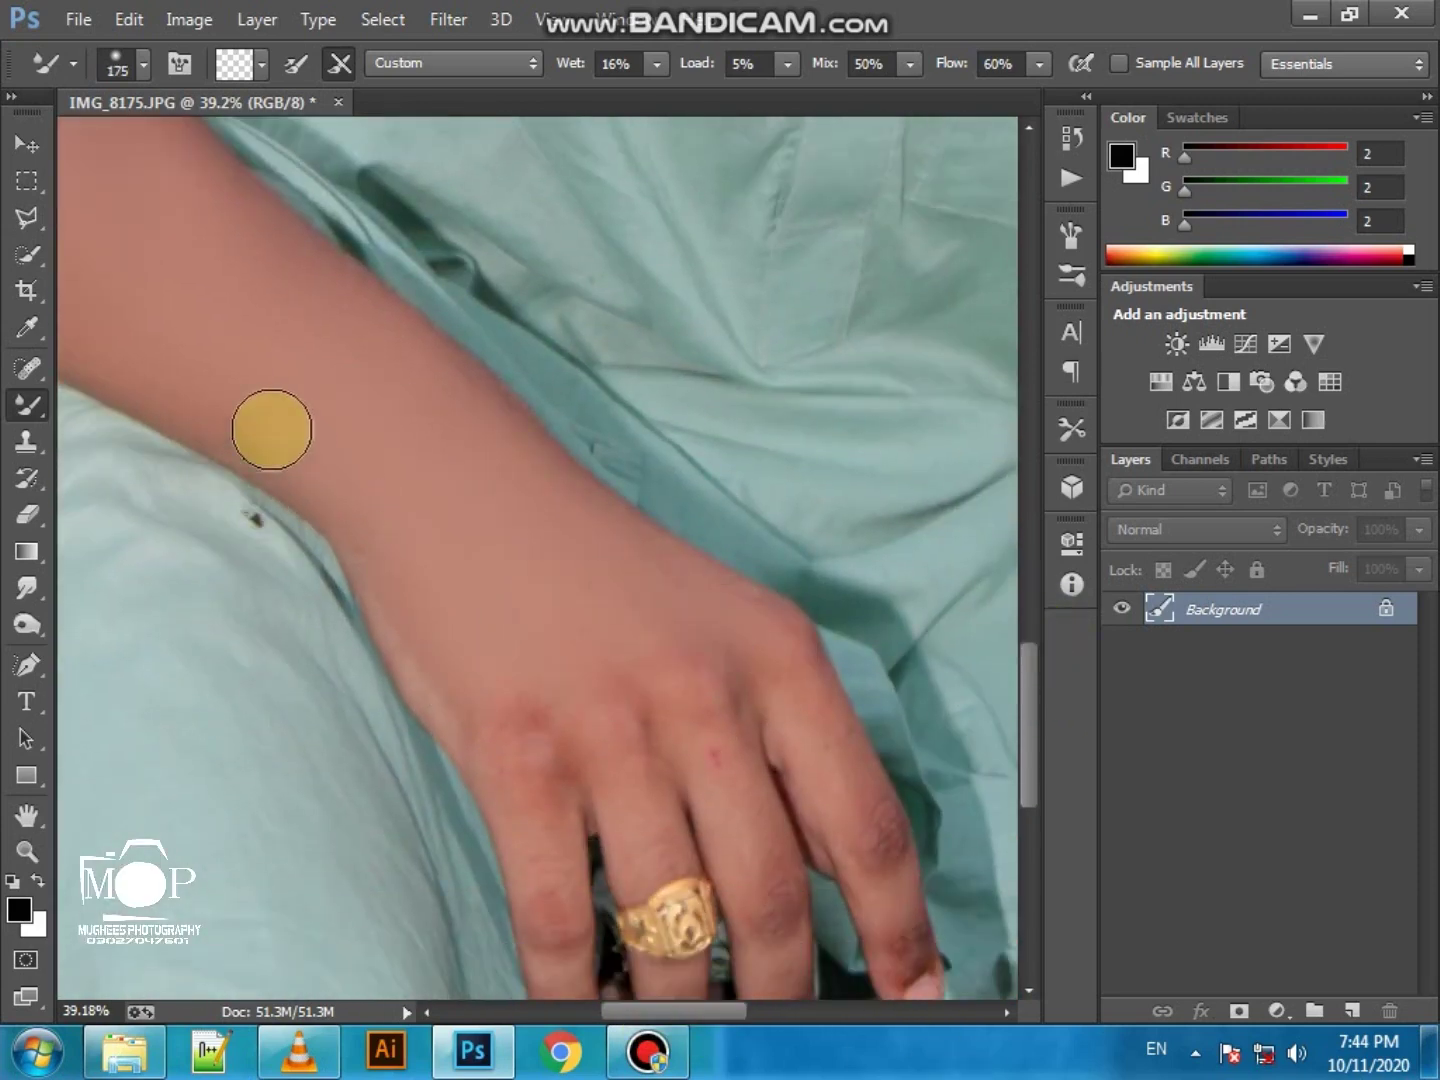
pyautogui.scroll(-5, 769, 692)
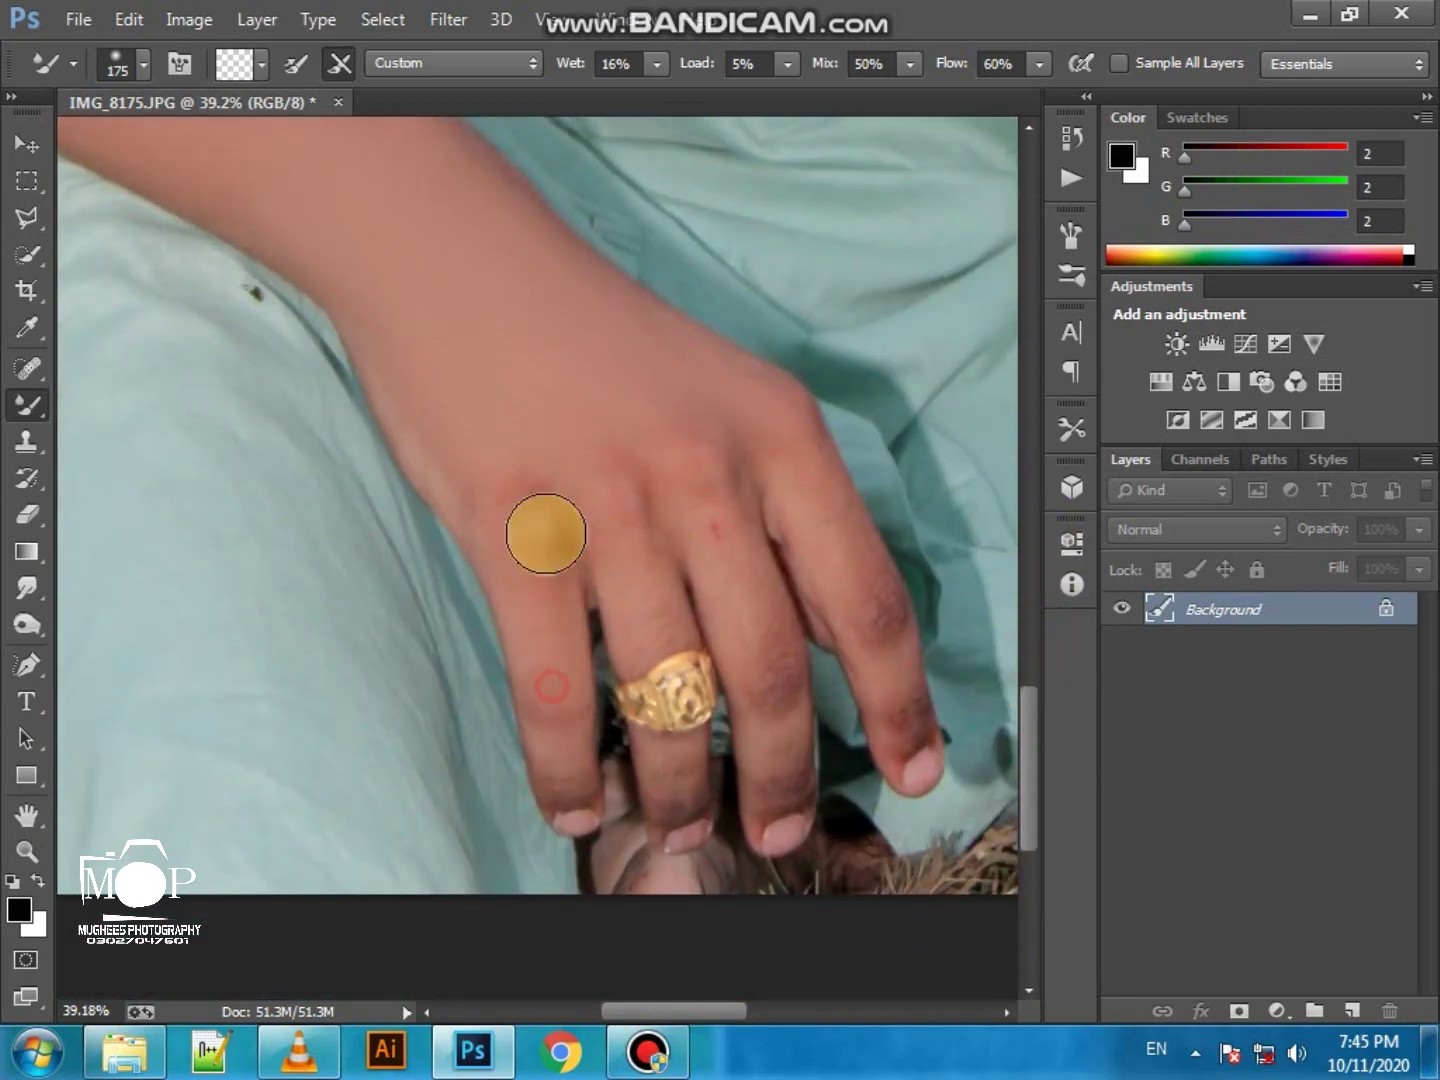
pyautogui.keyDown('alt'); pyautogui.click(689, 496); pyautogui.keyUp('alt')
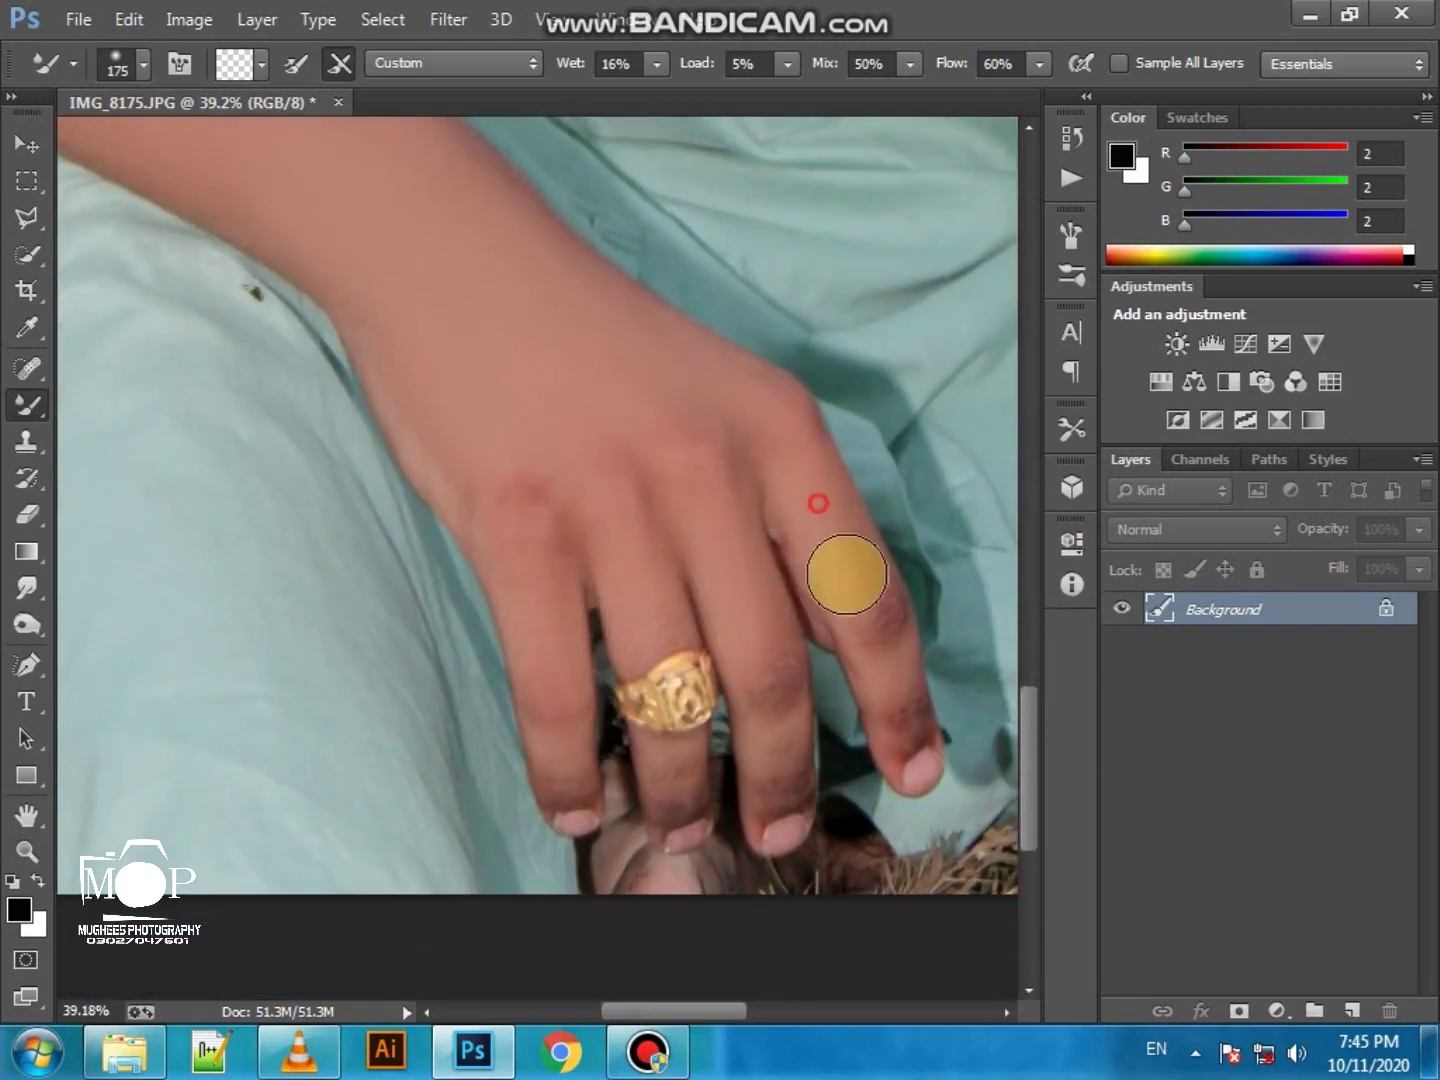
pyautogui.moveTo(718, 1012); pyautogui.dragTo(855, 1011)
pyautogui.press(']')
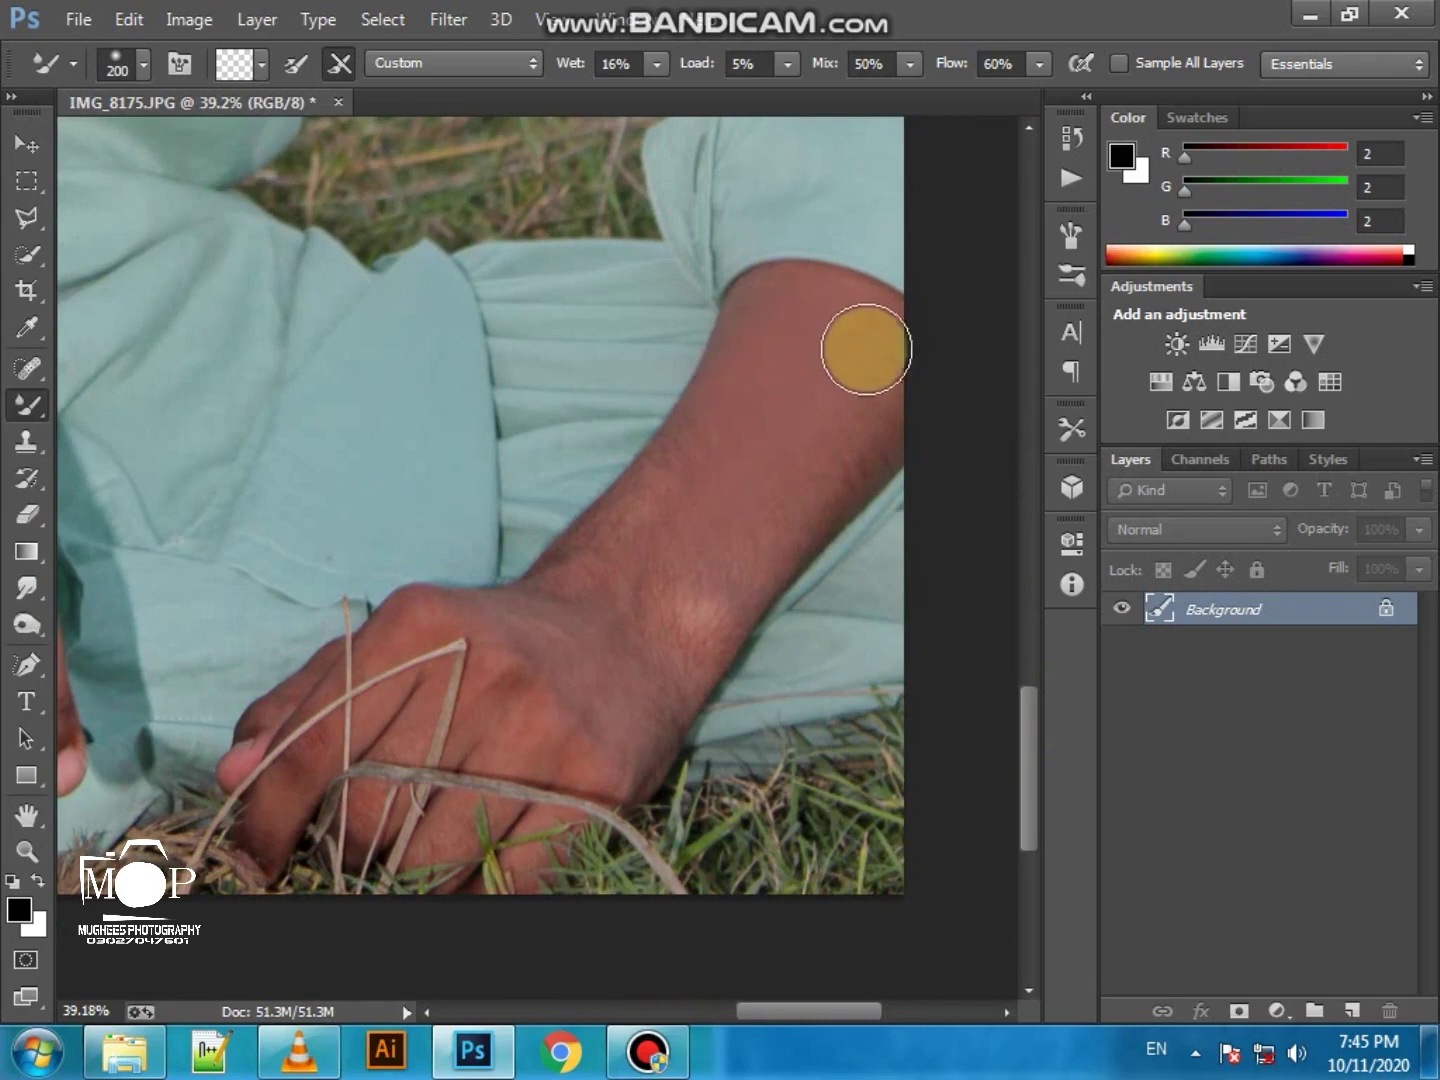
pyautogui.moveTo(860, 347); pyautogui.dragTo(644, 649)
pyautogui.moveTo(703, 454); pyautogui.dragTo(538, 623)
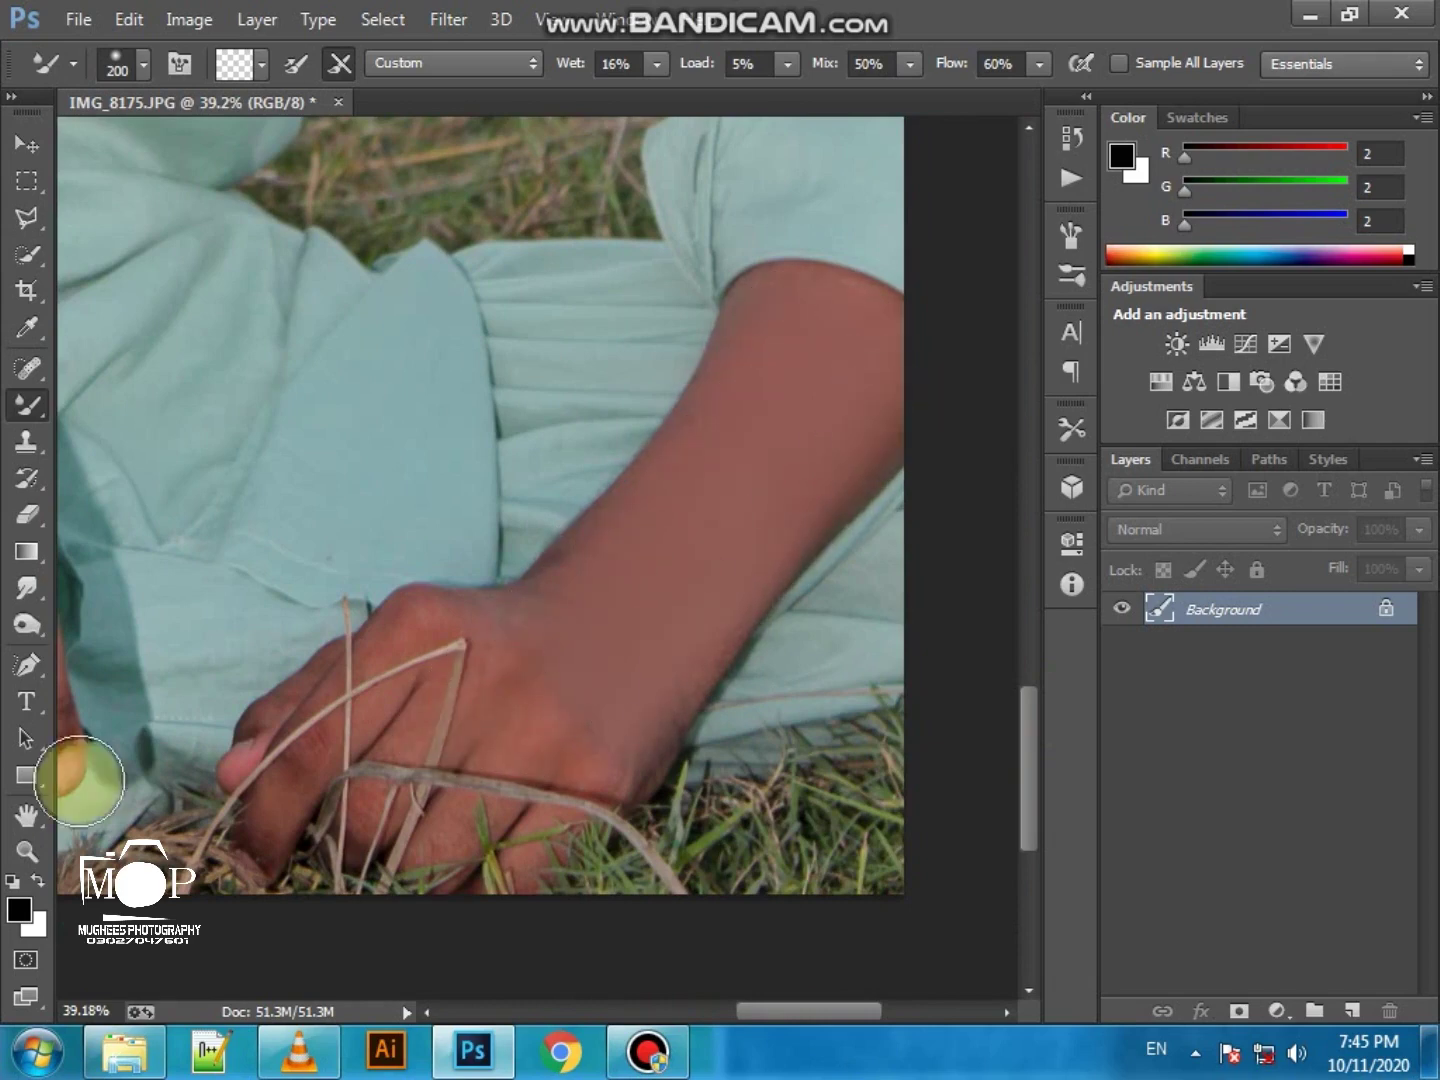
# Fit the photo on screen and Quick Select the young man's head and body
pyautogui.click(26, 851)
pyautogui.rightClick(390, 509)
pyautogui.click(470, 531)
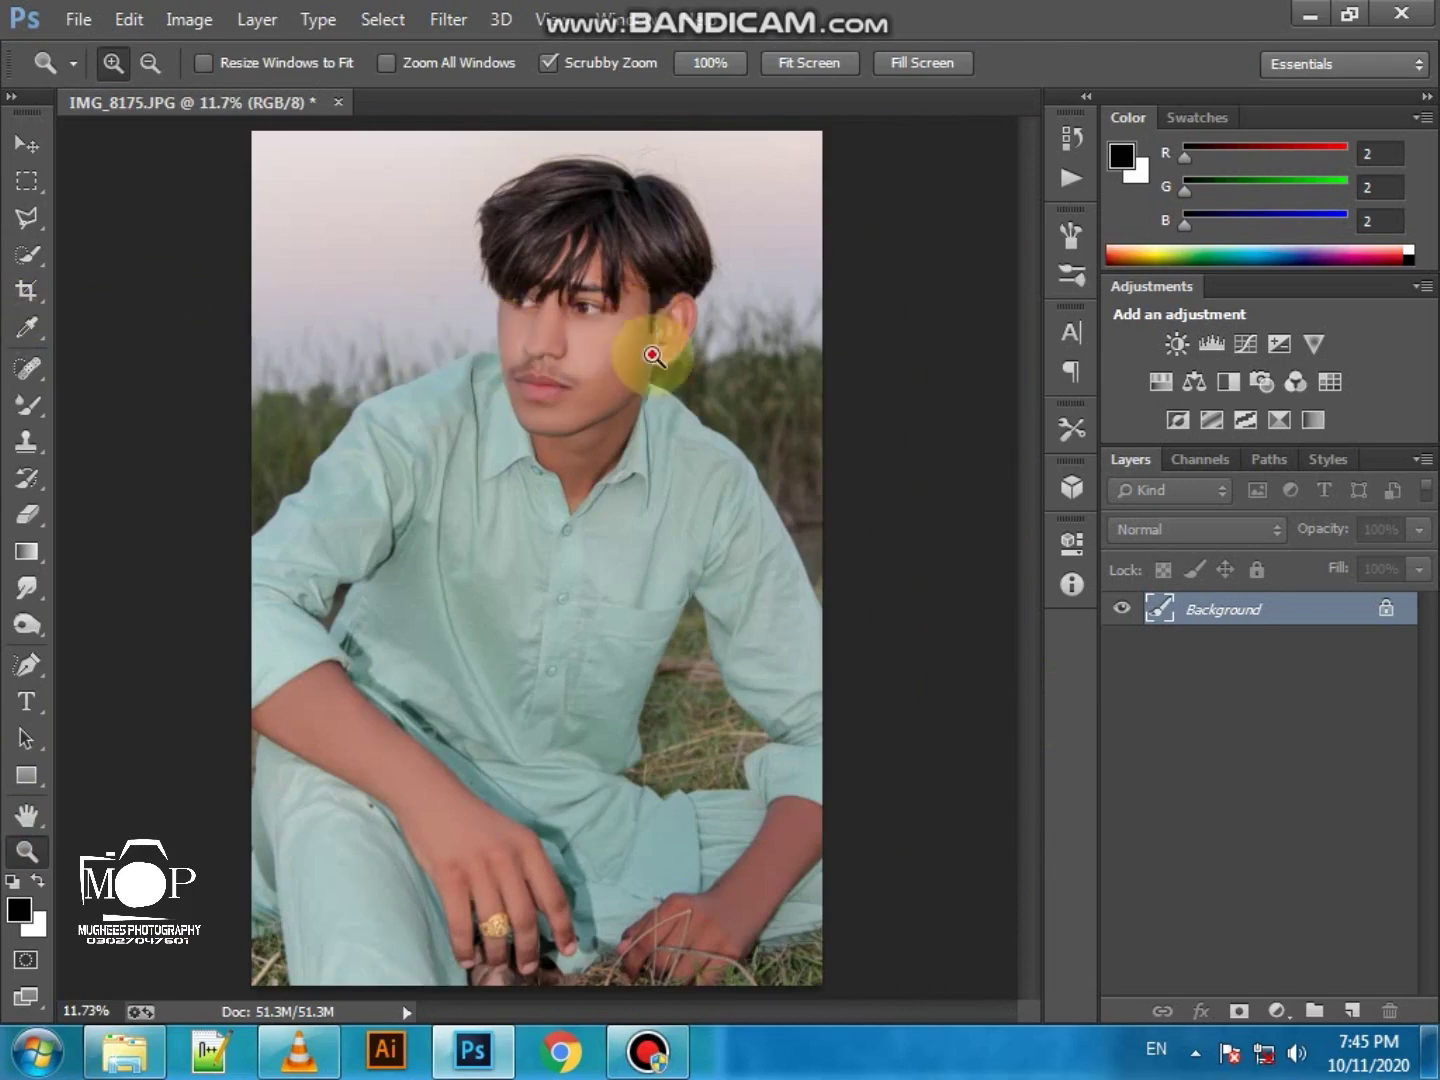
pyautogui.click(647, 324)
pyautogui.click(26, 404)
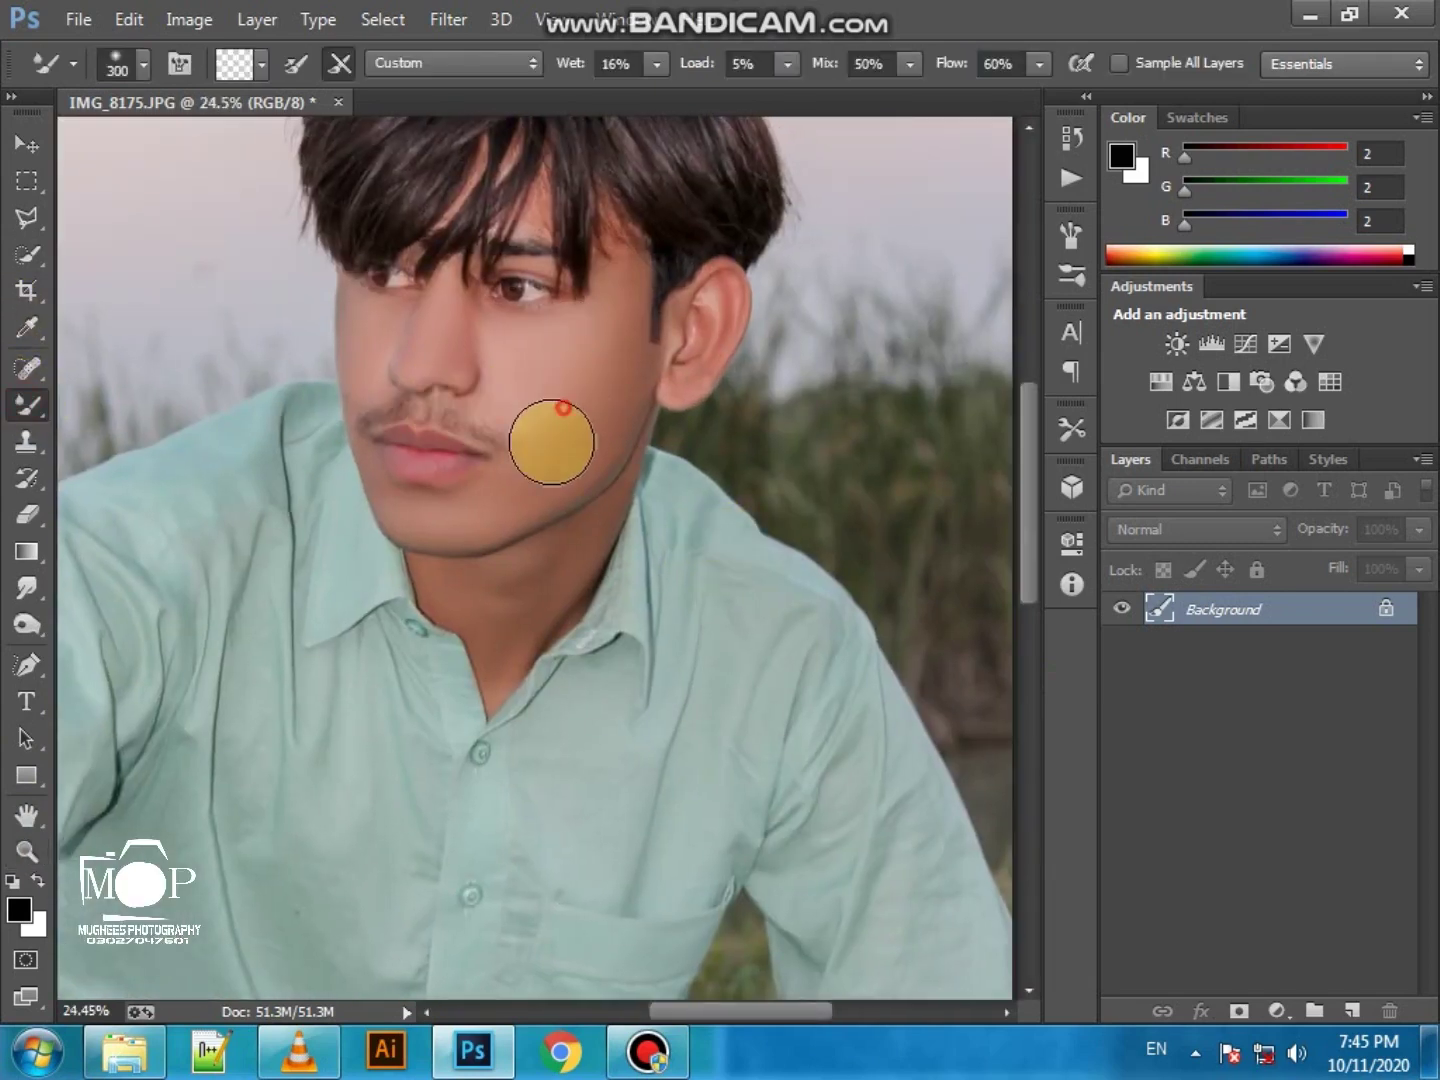
pyautogui.click(26, 850)
pyautogui.rightClick(521, 364)
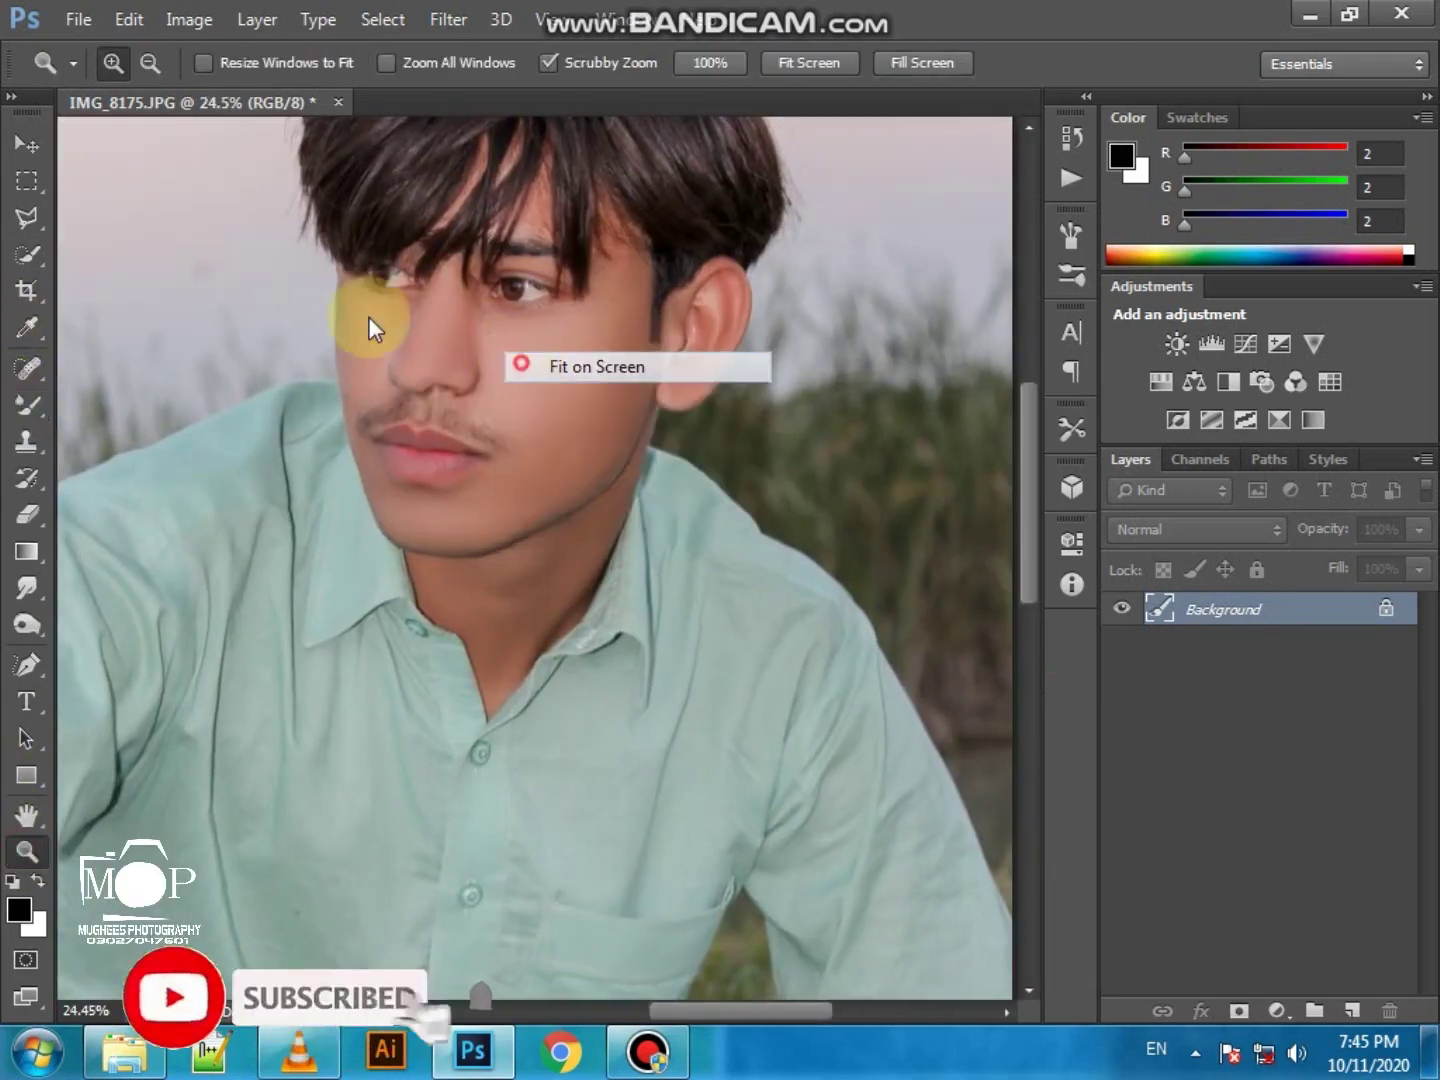
pyautogui.click(524, 367)
pyautogui.click(26, 254)
pyautogui.moveTo(566, 214)
pyautogui.mouseDown()
pyautogui.moveTo(560, 428)
pyautogui.moveTo(456, 888)
pyautogui.moveTo(653, 929)
pyautogui.moveTo(725, 918)
pyautogui.moveTo(784, 735)
pyautogui.moveTo(643, 339)
pyautogui.moveTo(675, 314)
pyautogui.mouseUp()
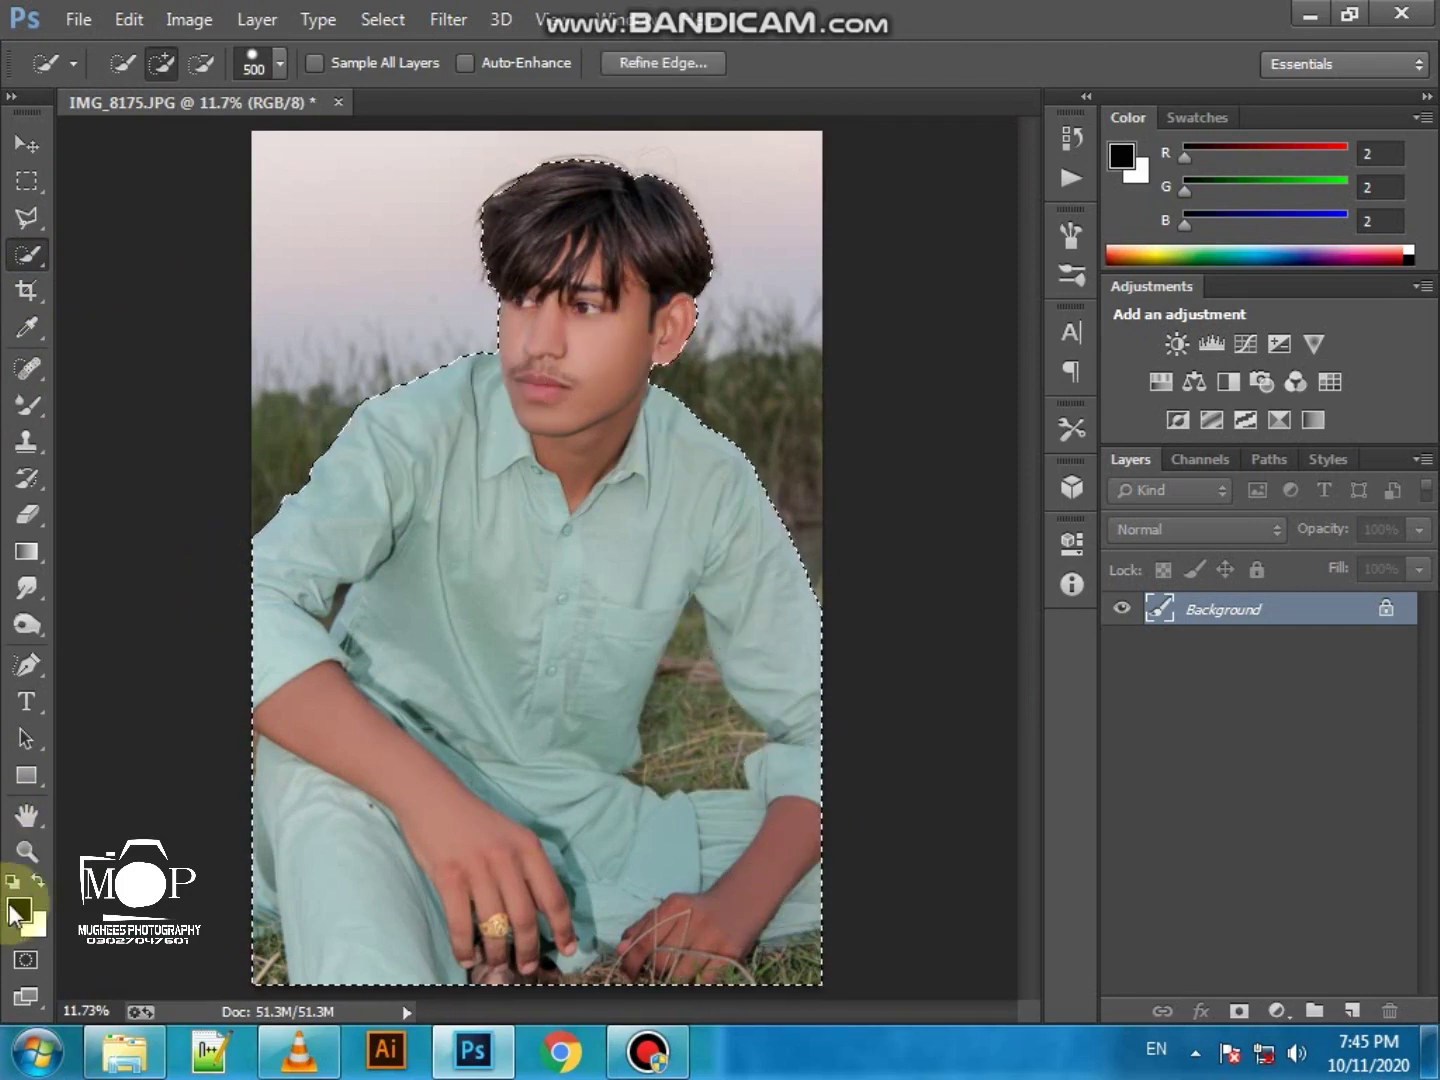
# Zoom in on the hair and add its top-left and right edges to the Quick Selection
pyautogui.click(27, 851)
pyautogui.keyDown('alt'); pyautogui.click(552, 417); pyautogui.keyUp('alt')
pyautogui.moveTo(552, 418)
pyautogui.mouseDown()
pyautogui.moveTo(626, 584)
pyautogui.moveTo(662, 275)
pyautogui.moveTo(950, 525)
pyautogui.mouseUp()
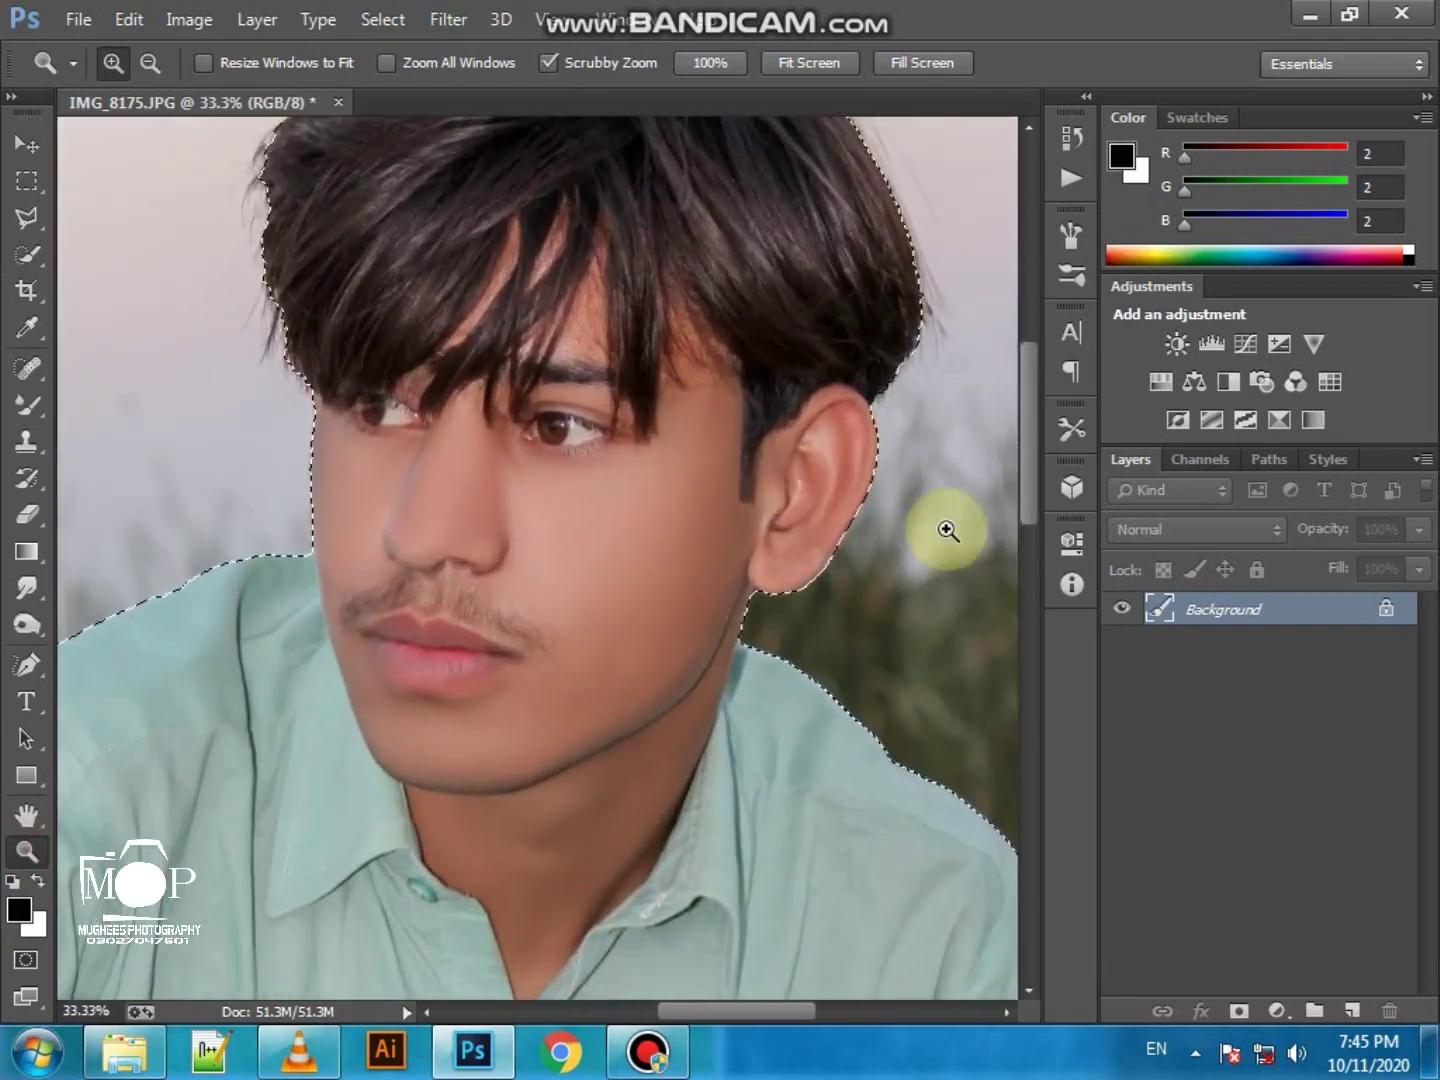
pyautogui.moveTo(1035, 478); pyautogui.dragTo(1030, 435)
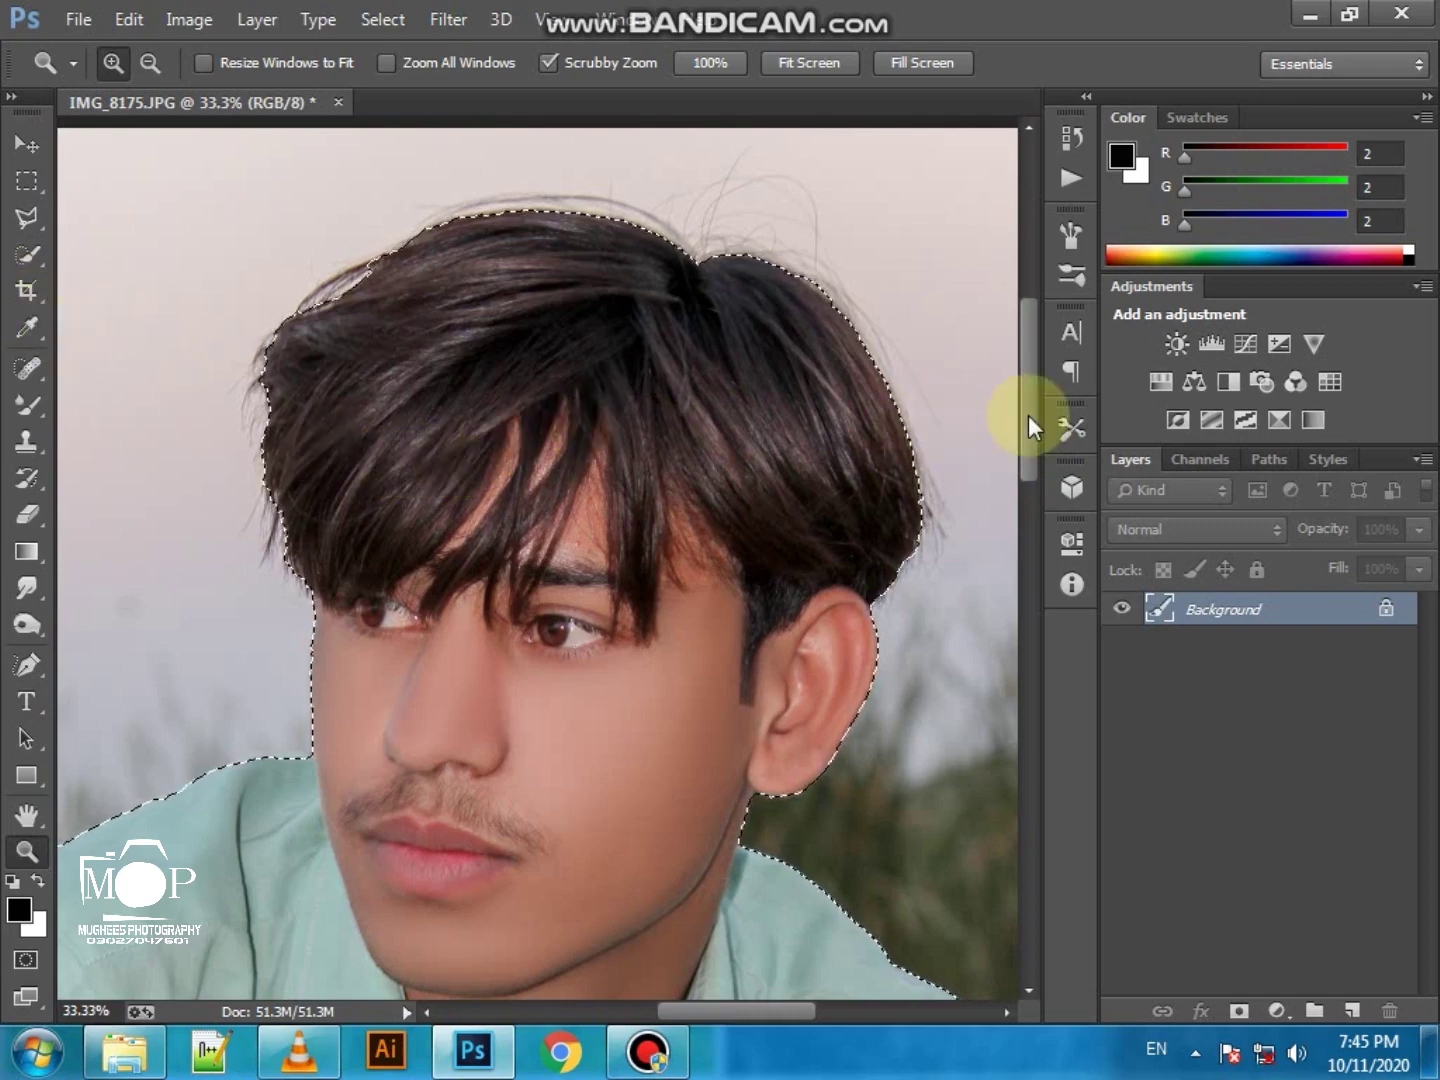
pyautogui.scroll(-2, 1025, 428)
pyautogui.scroll(-1, 1027, 468)
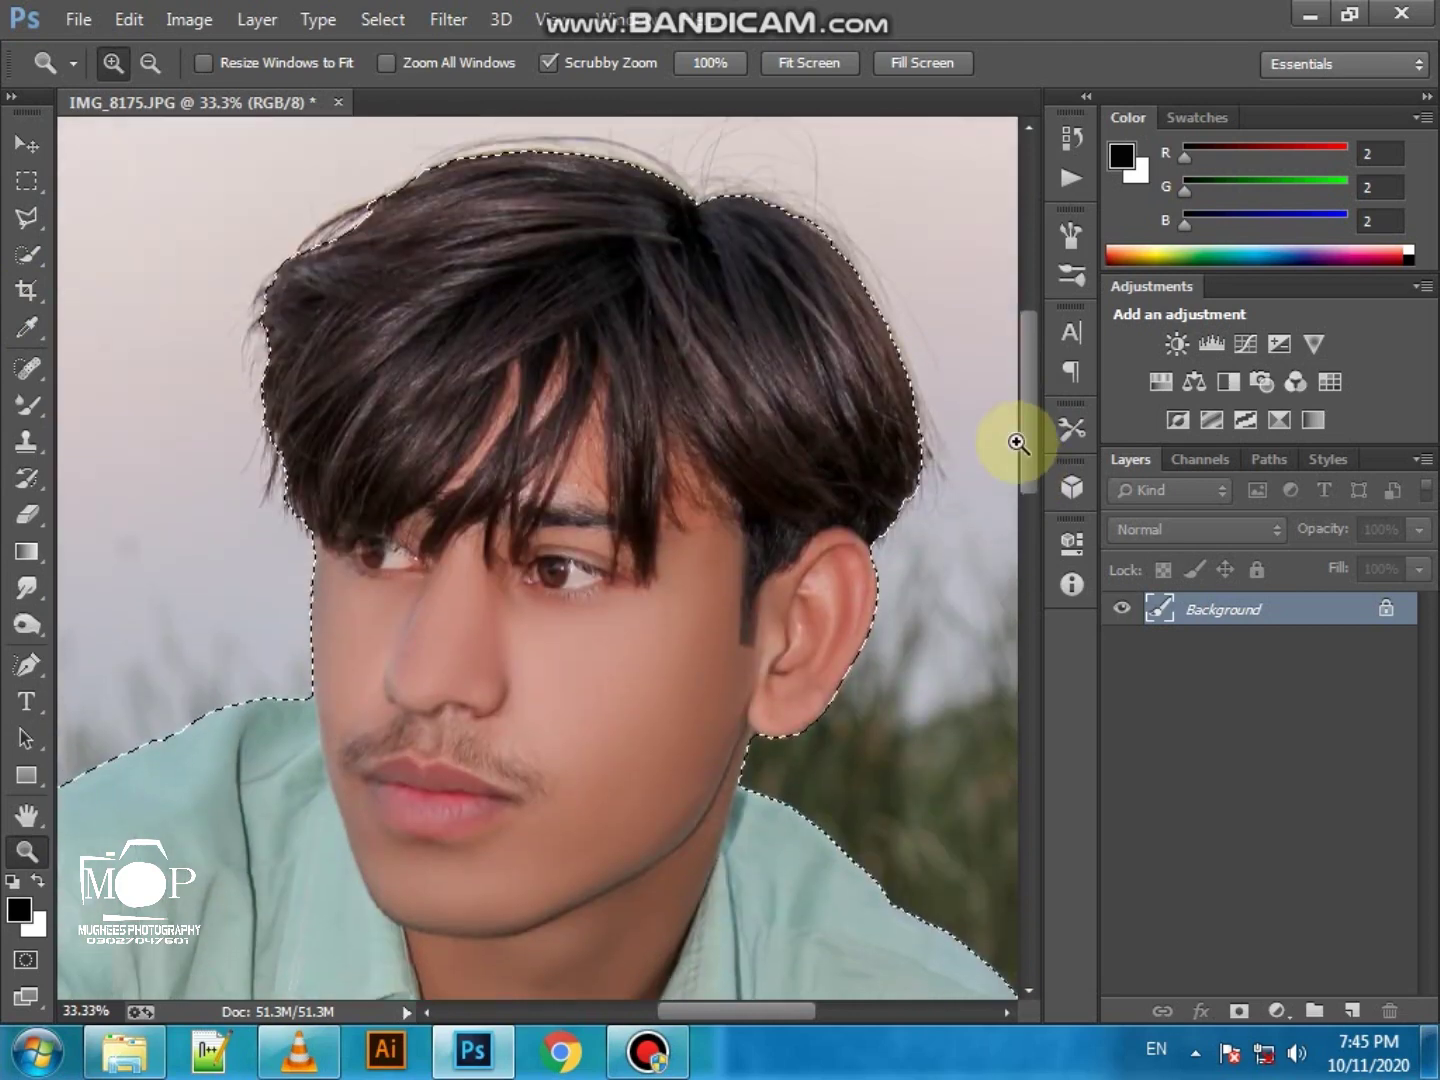
pyautogui.click(27, 254)
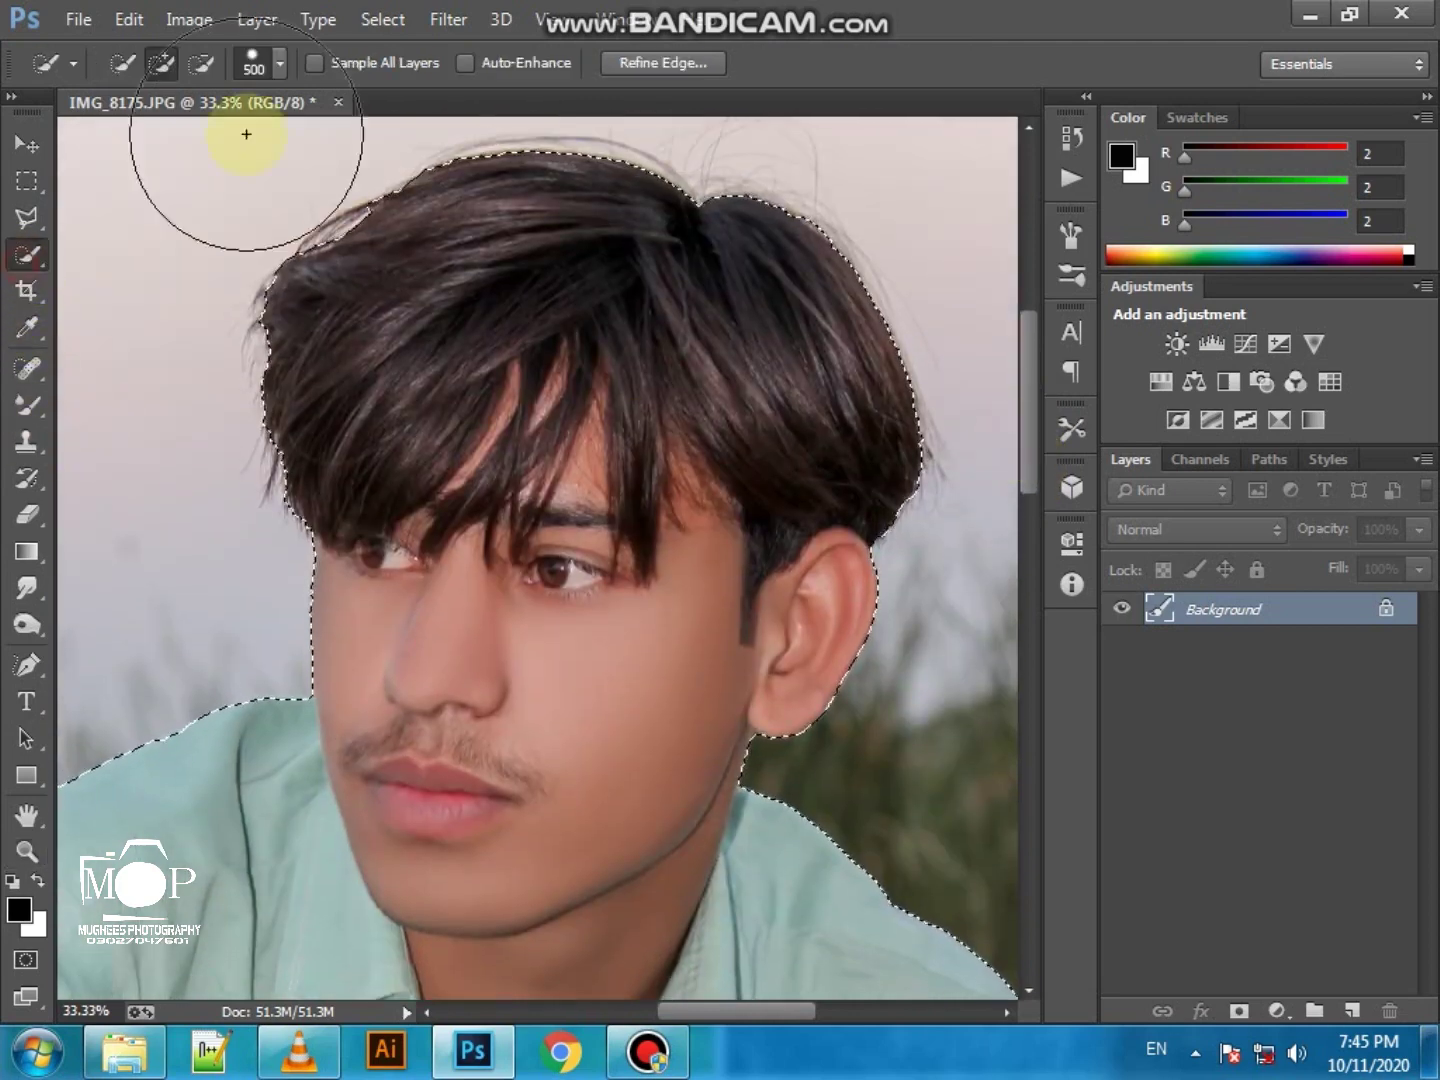
pyautogui.moveTo(343, 256); pyautogui.dragTo(373, 256)
pyautogui.press('[')
pyautogui.press('[')
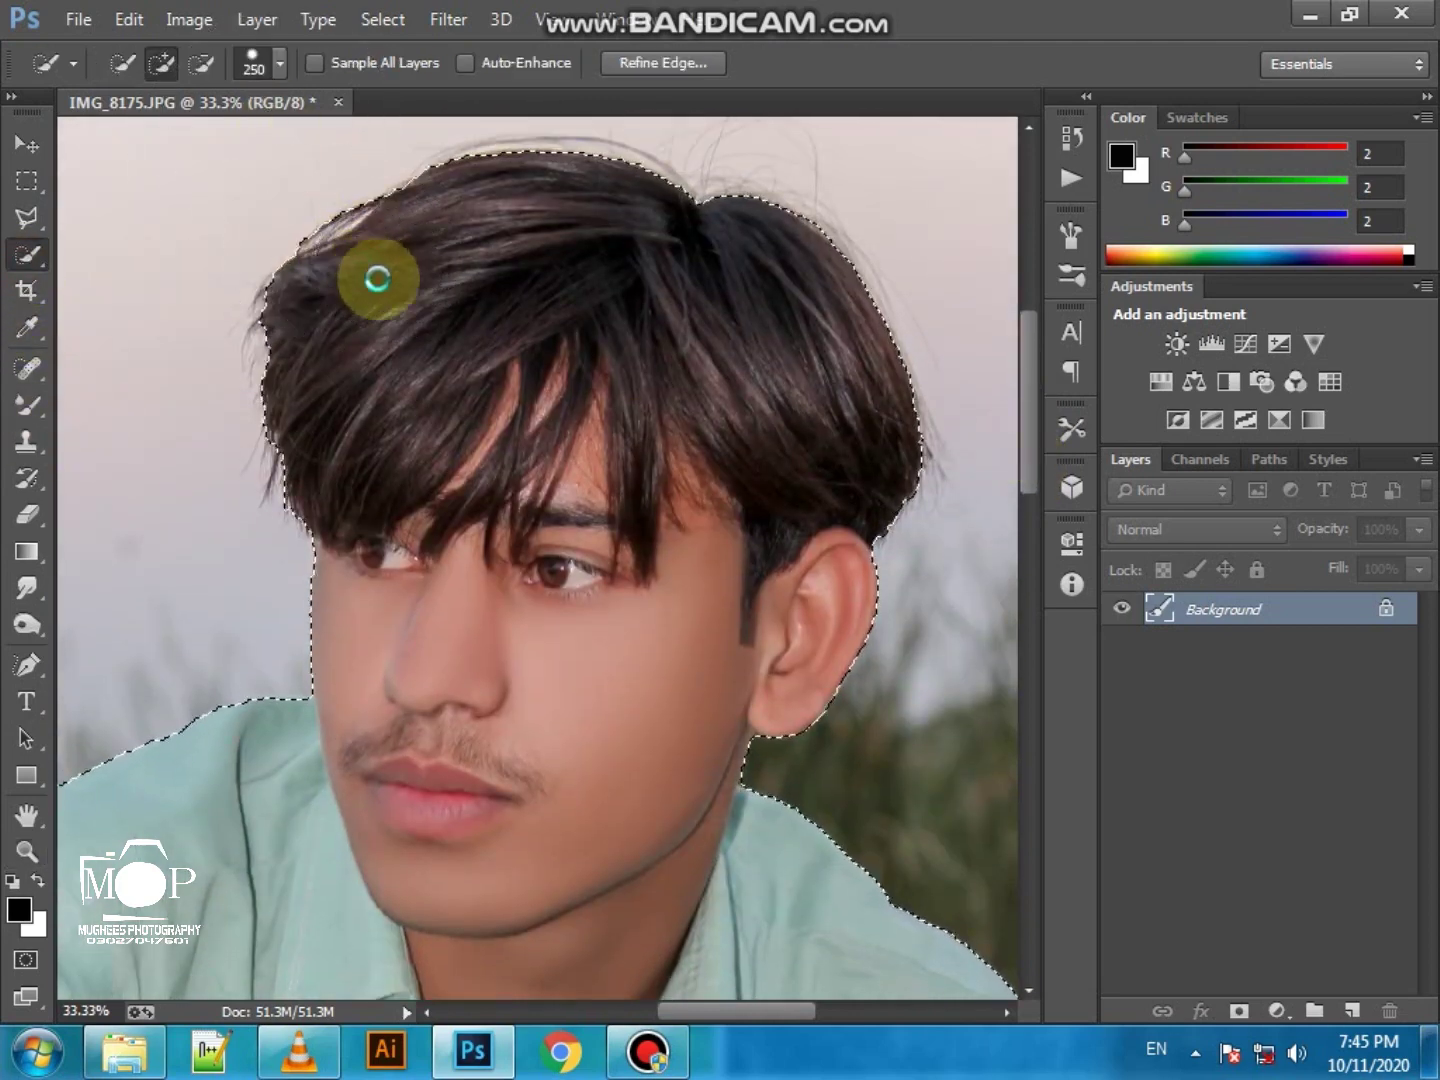
pyautogui.moveTo(918, 376); pyautogui.dragTo(1018, 517)
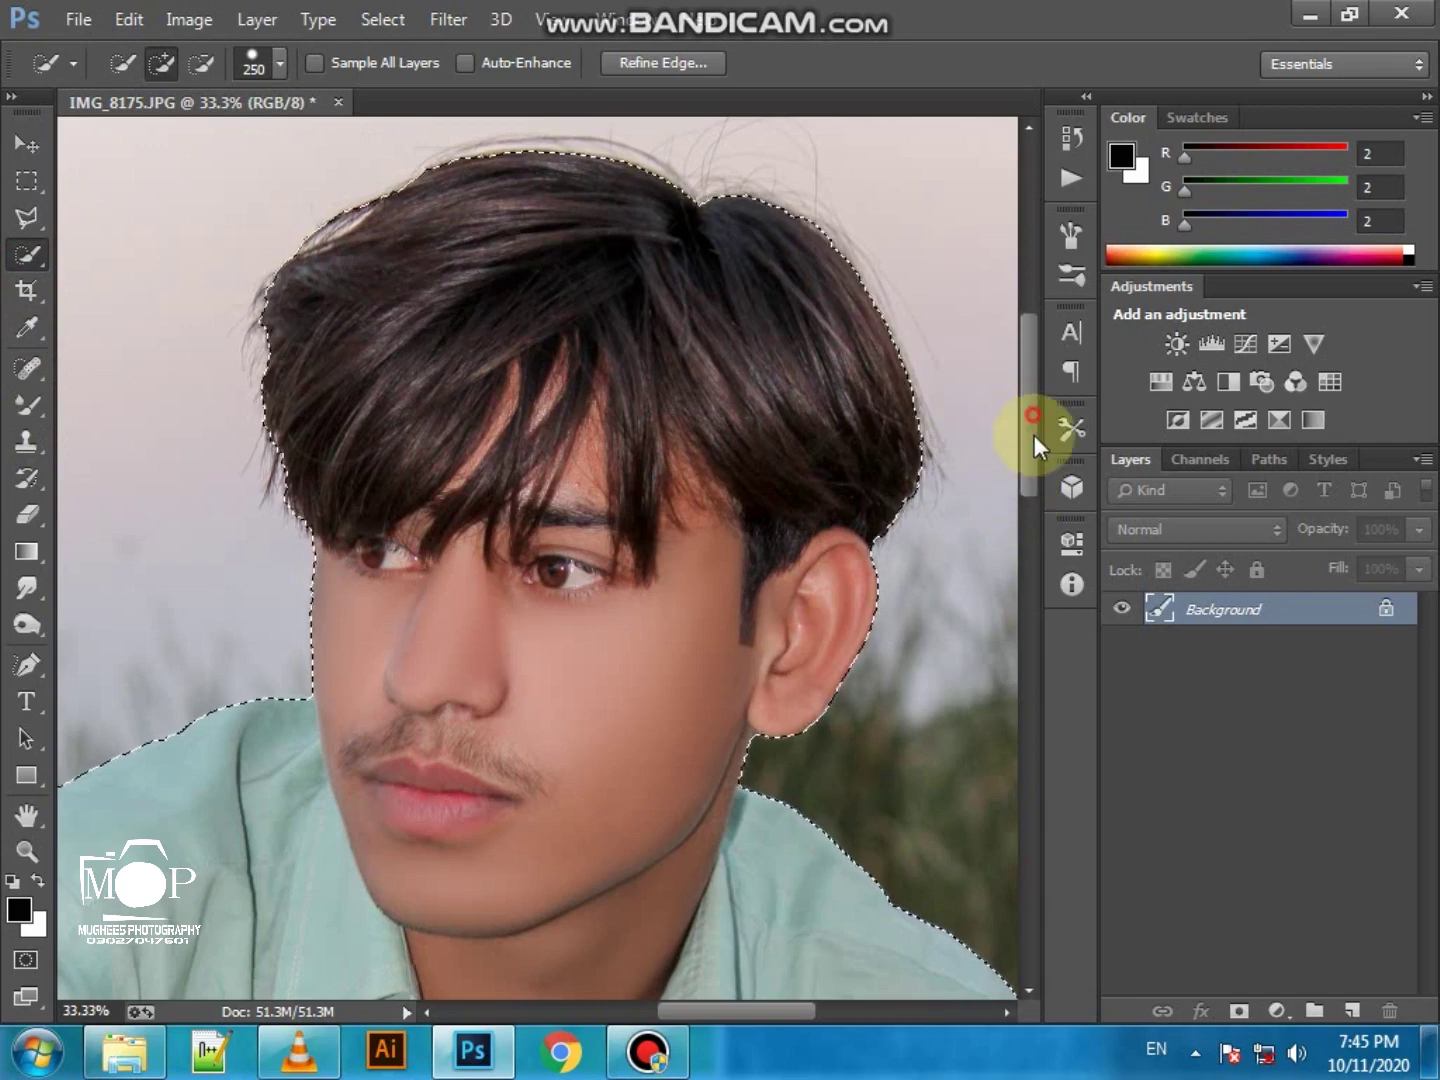
pyautogui.moveTo(1034, 435); pyautogui.dragTo(1062, 660)
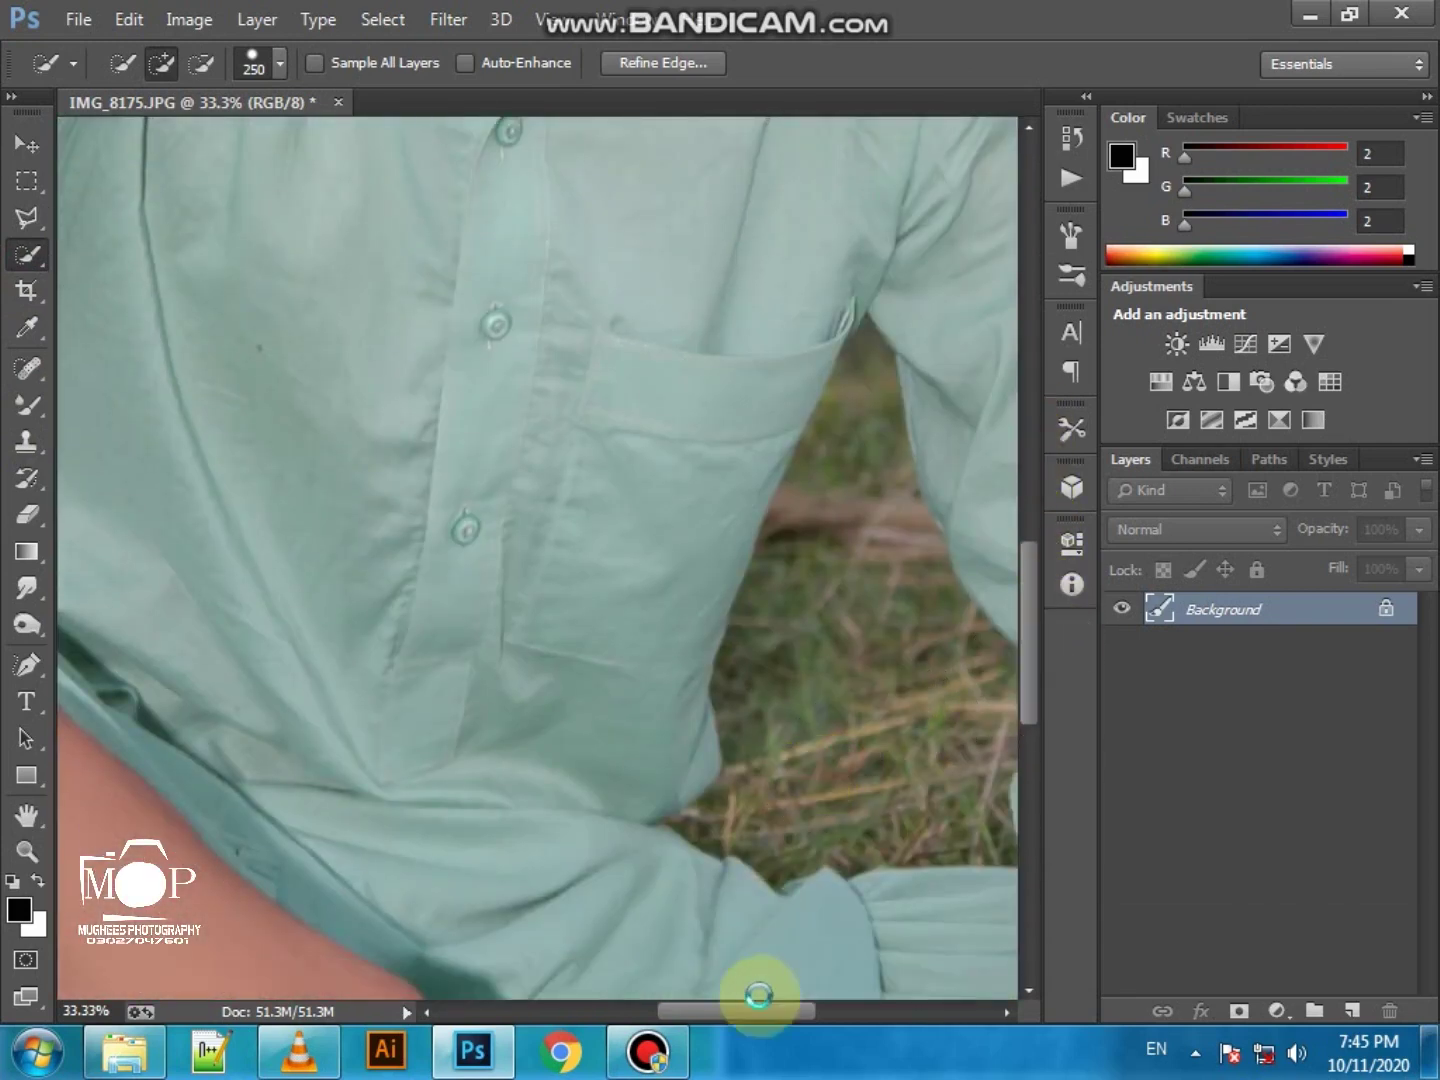
# In Subtract mode, paint out the grass between arm and torso up to the armpit
pyautogui.moveTo(796, 1013); pyautogui.dragTo(813, 1012)
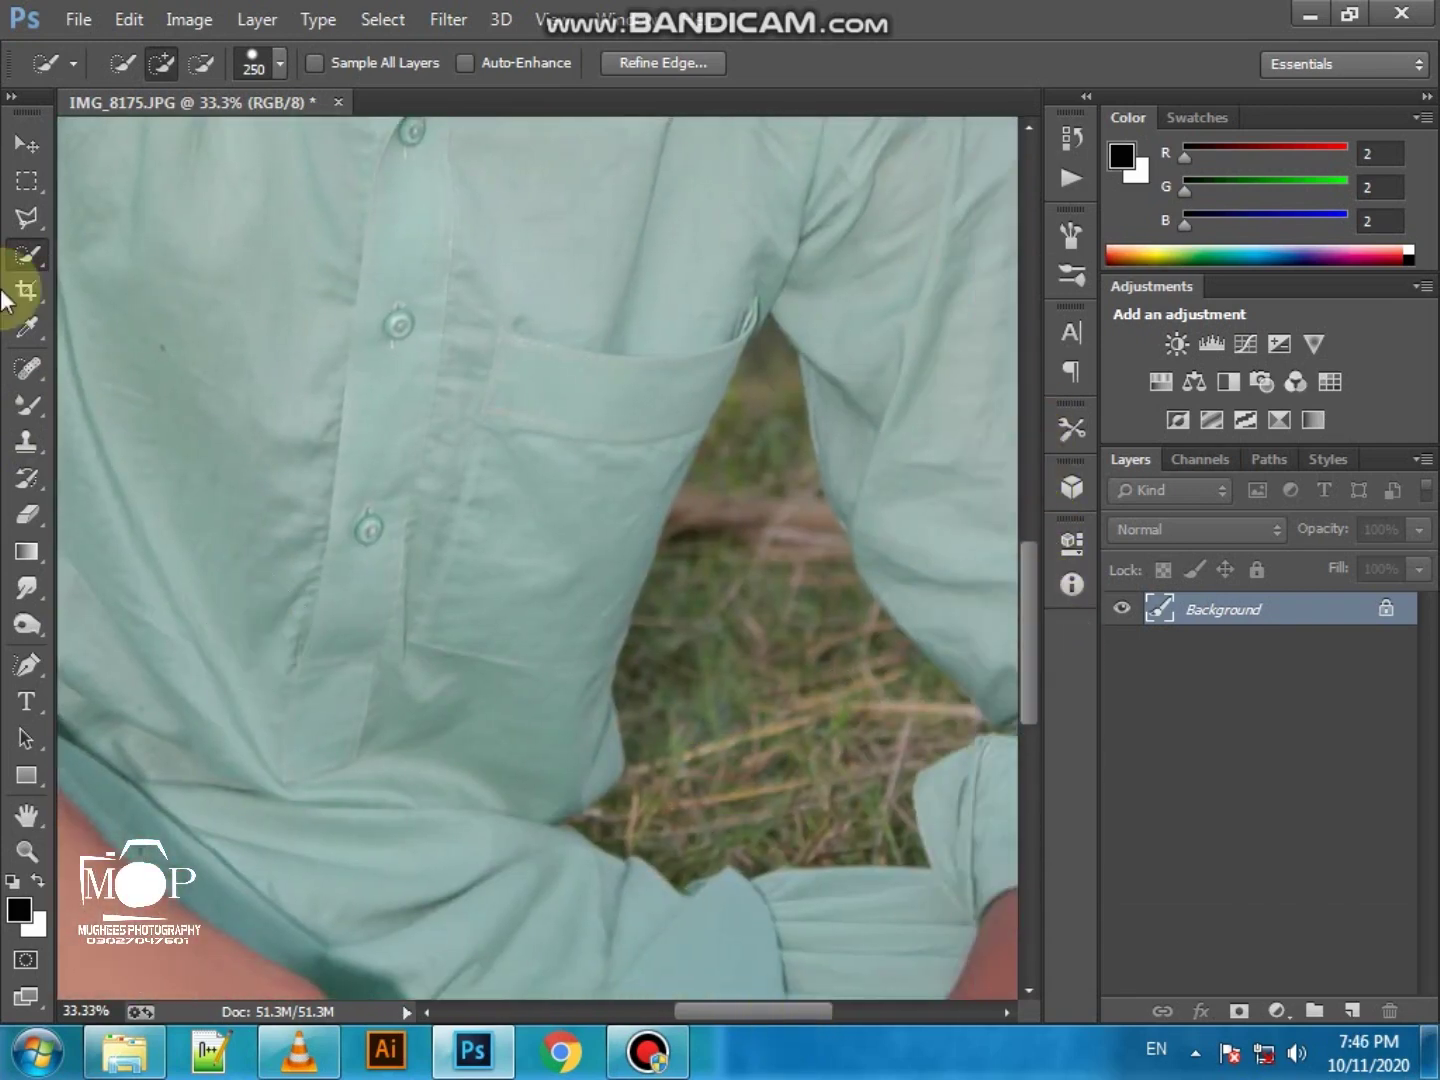
pyautogui.click(210, 63)
pyautogui.moveTo(681, 662); pyautogui.dragTo(720, 640)
pyautogui.moveTo(744, 528); pyautogui.dragTo(762, 783)
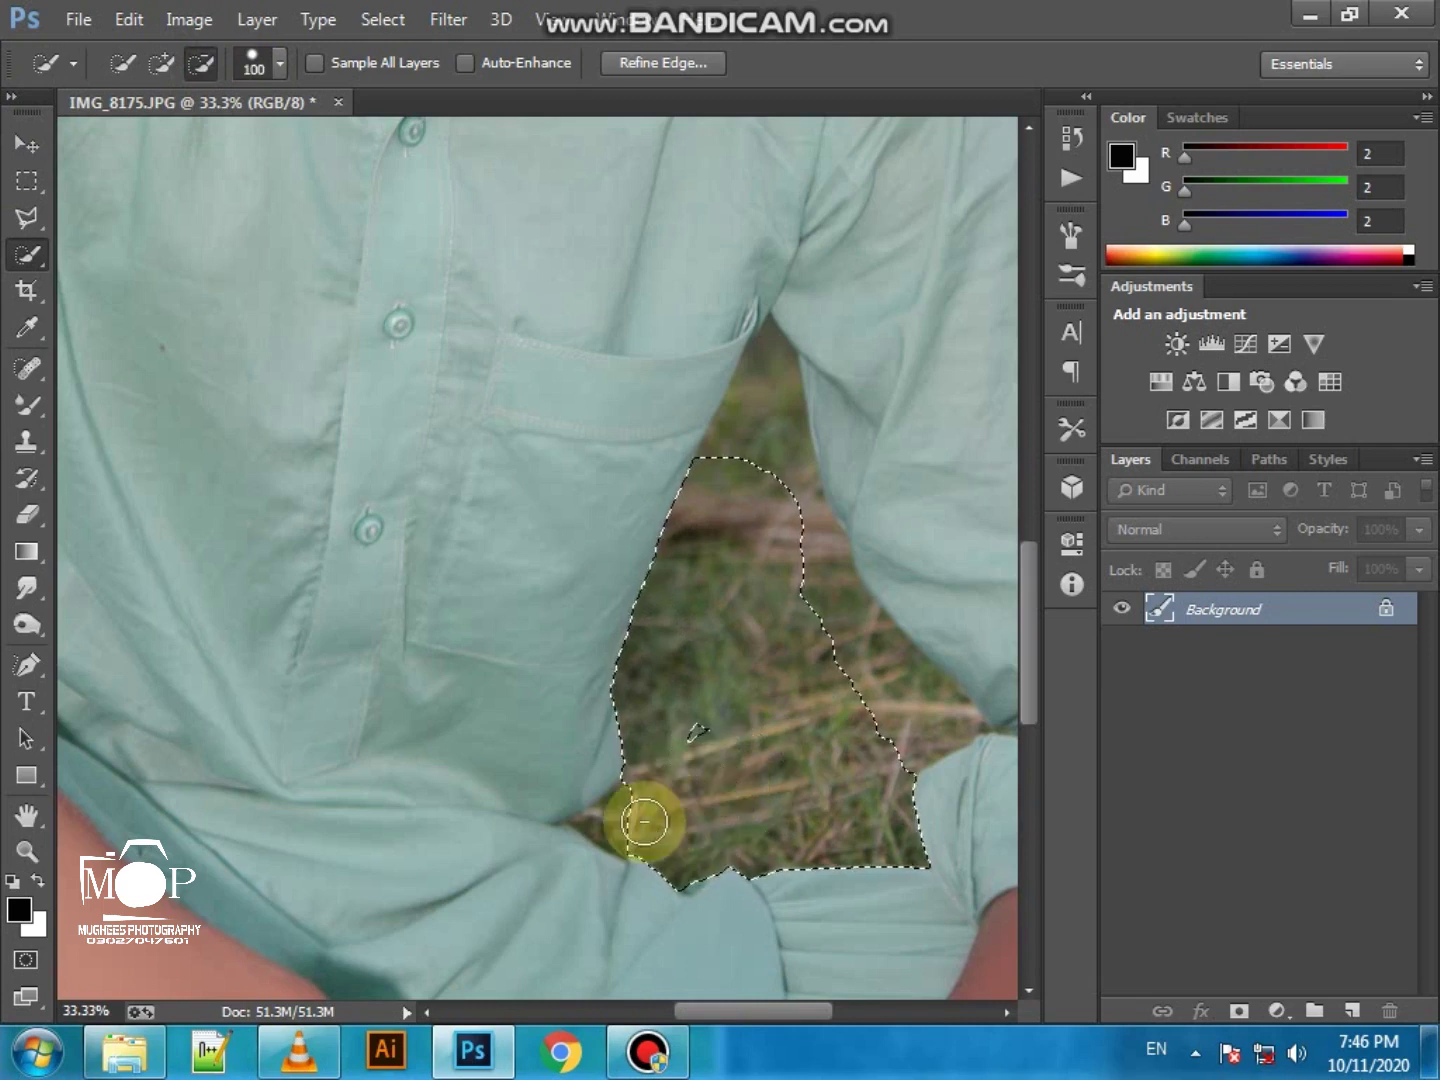
pyautogui.moveTo(641, 822)
pyautogui.mouseDown()
pyautogui.moveTo(710, 720)
pyautogui.moveTo(878, 706)
pyautogui.mouseUp()
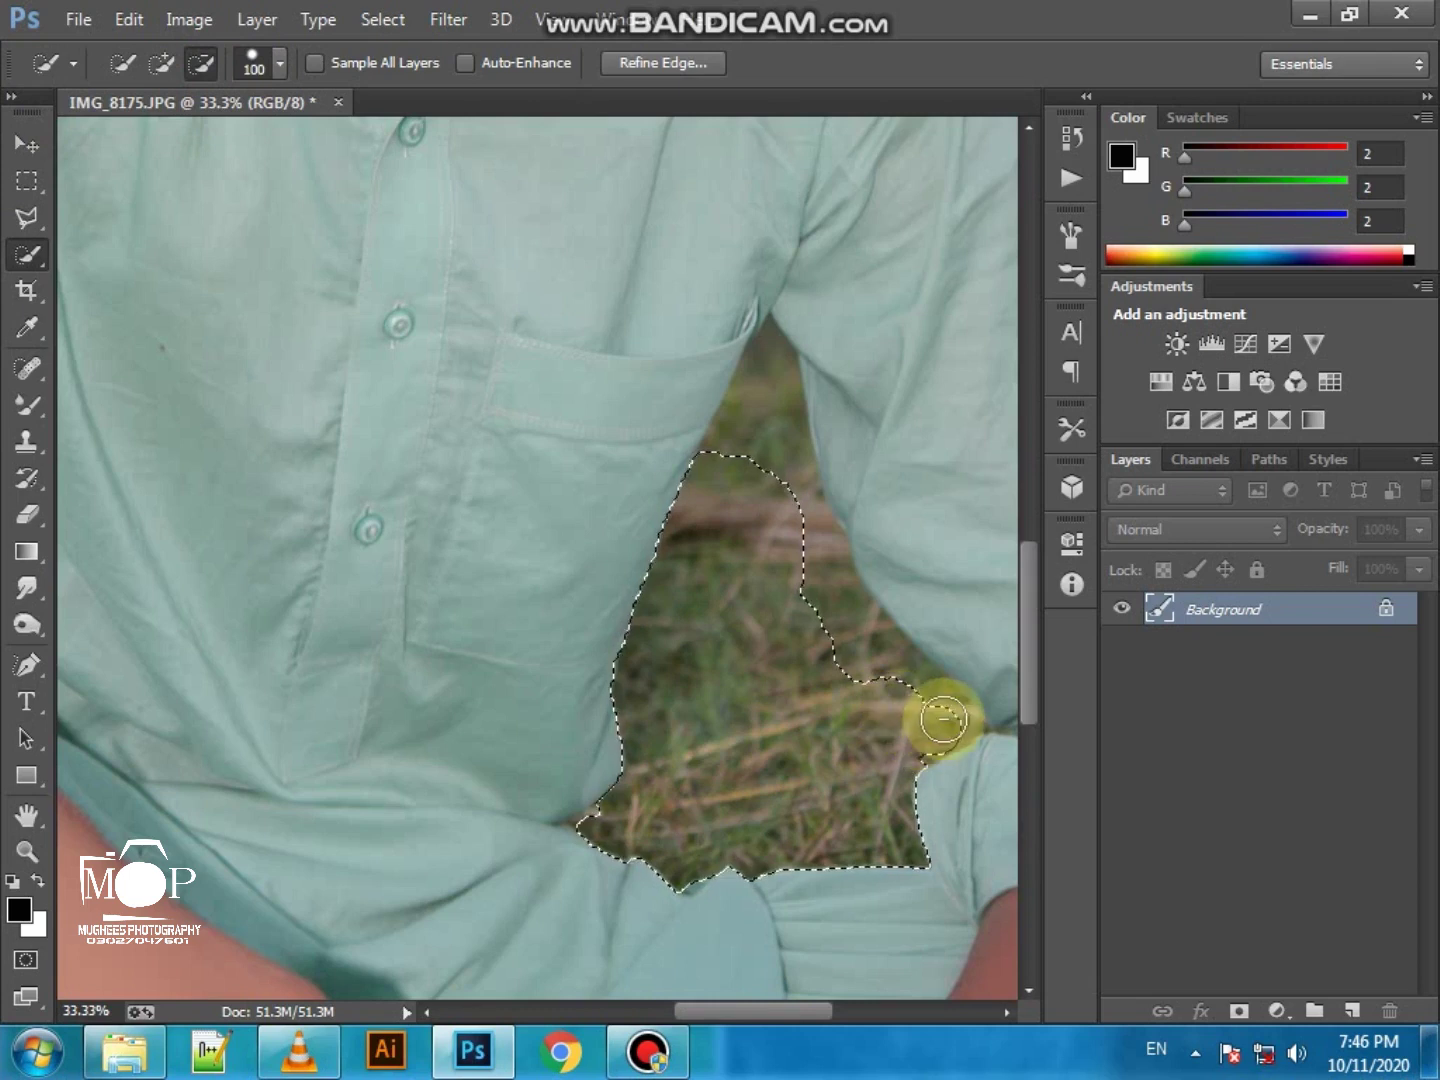
pyautogui.moveTo(887, 693); pyautogui.dragTo(779, 491)
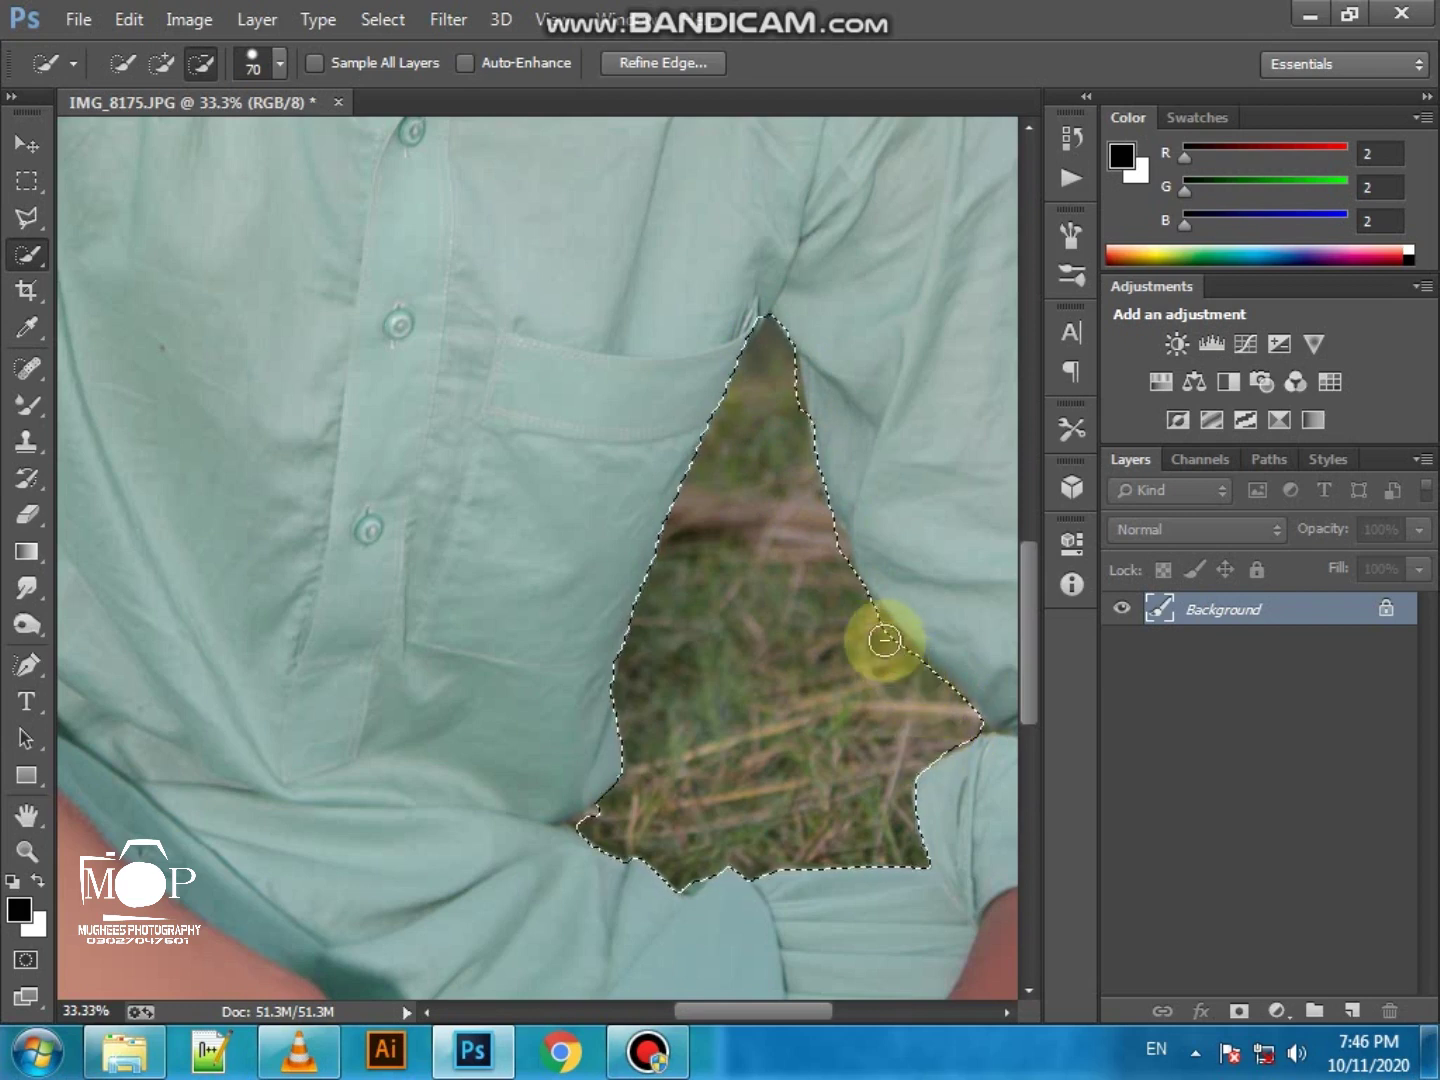
pyautogui.moveTo(806, 608); pyautogui.dragTo(783, 408)
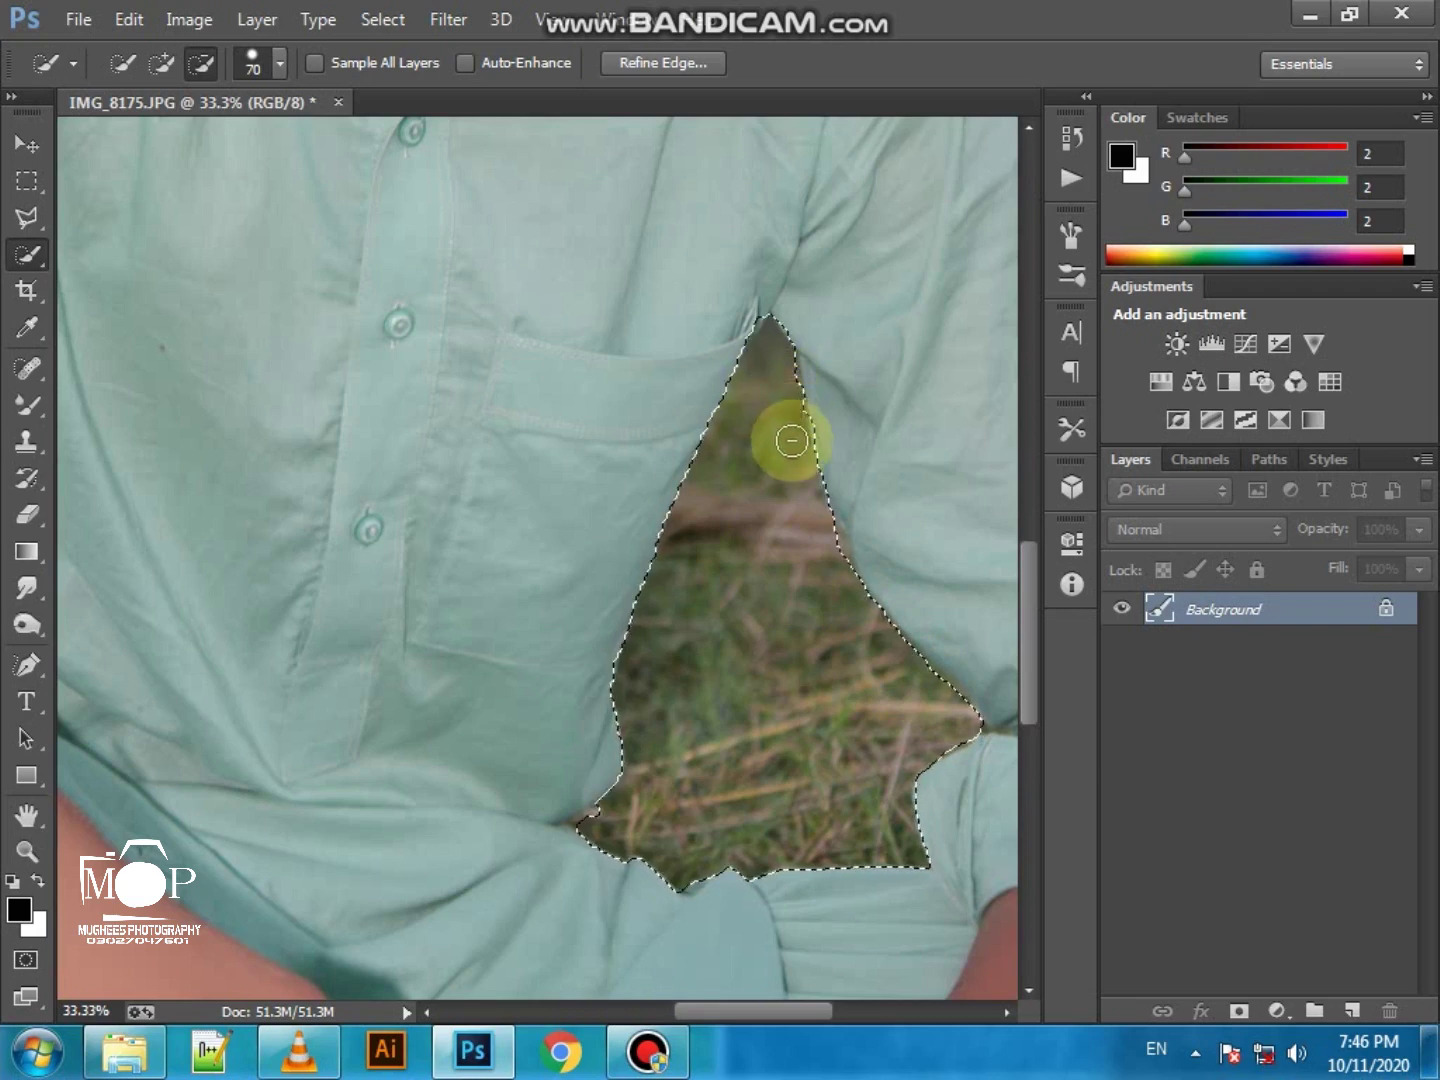
pyautogui.moveTo(785, 400); pyautogui.dragTo(766, 450)
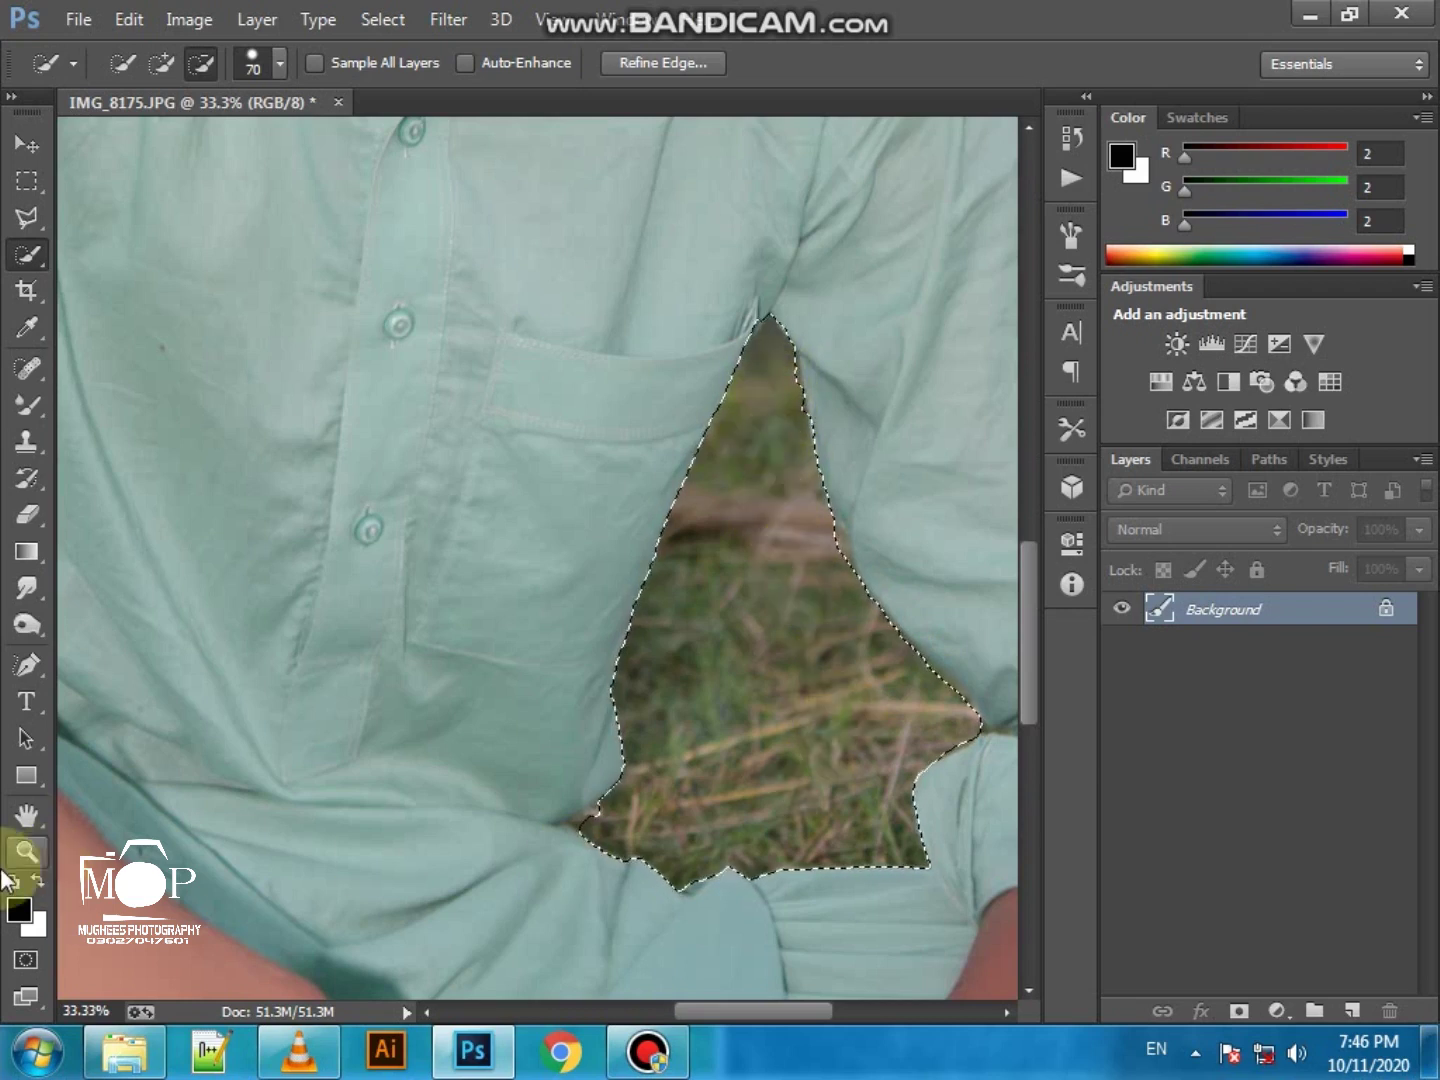
pyautogui.click(27, 850)
# Fix the dark strip in the shirt folds using Quick Selection subtract and add
pyautogui.rightClick(318, 683)
pyautogui.click(319, 683)
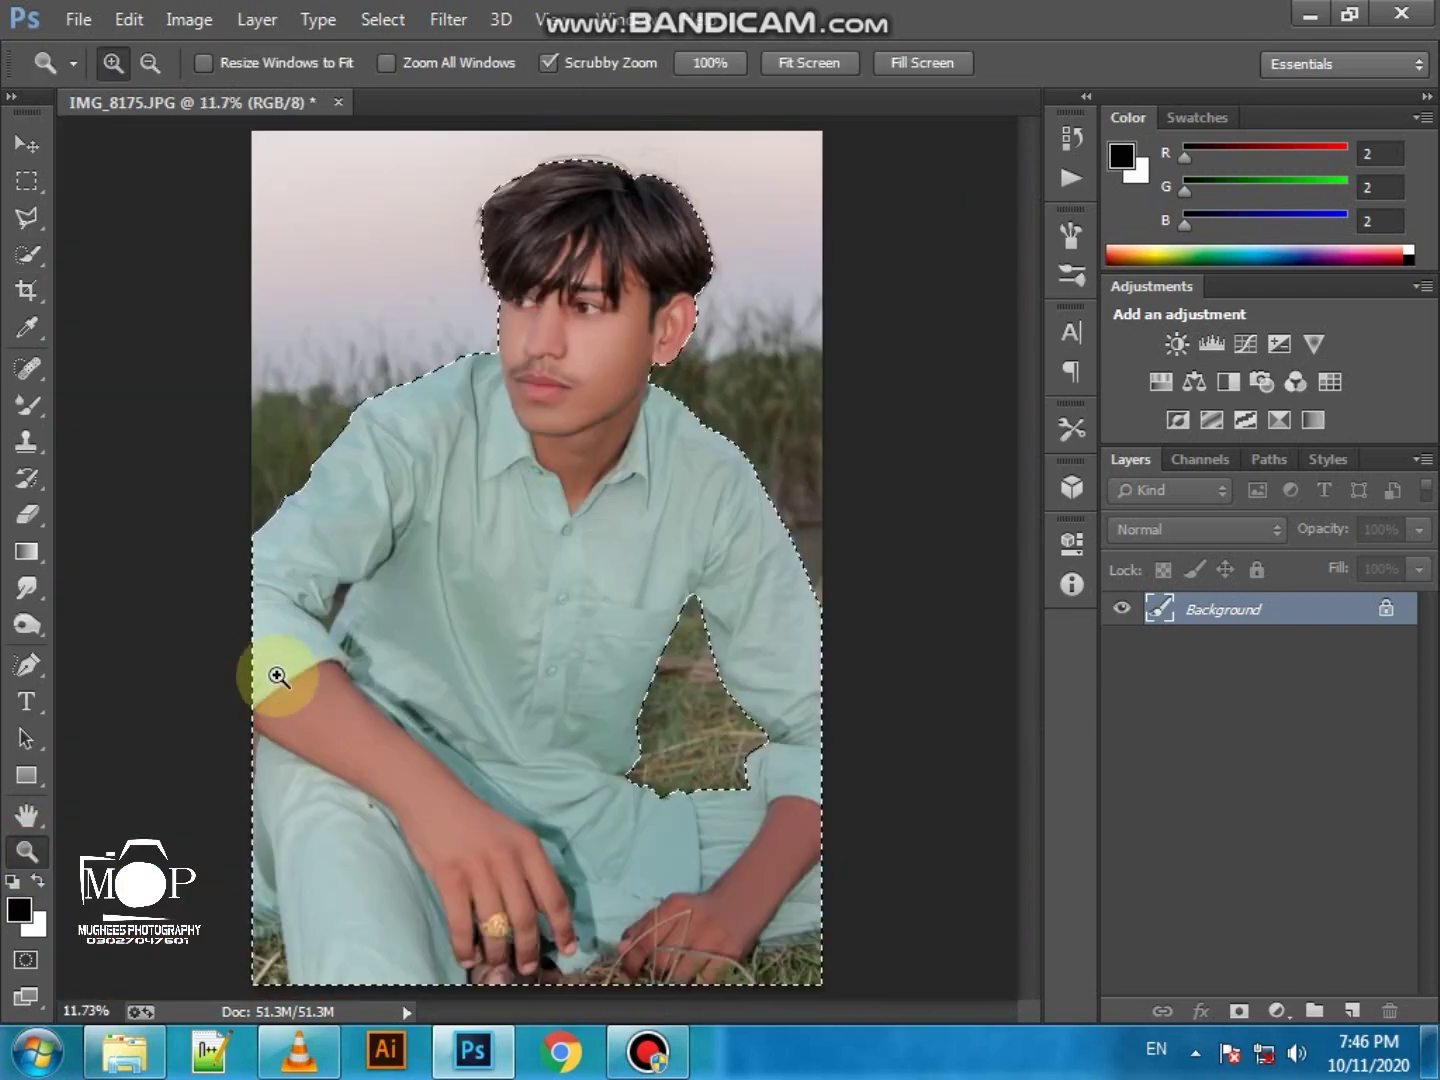
pyautogui.moveTo(286, 579); pyautogui.dragTo(465, 763)
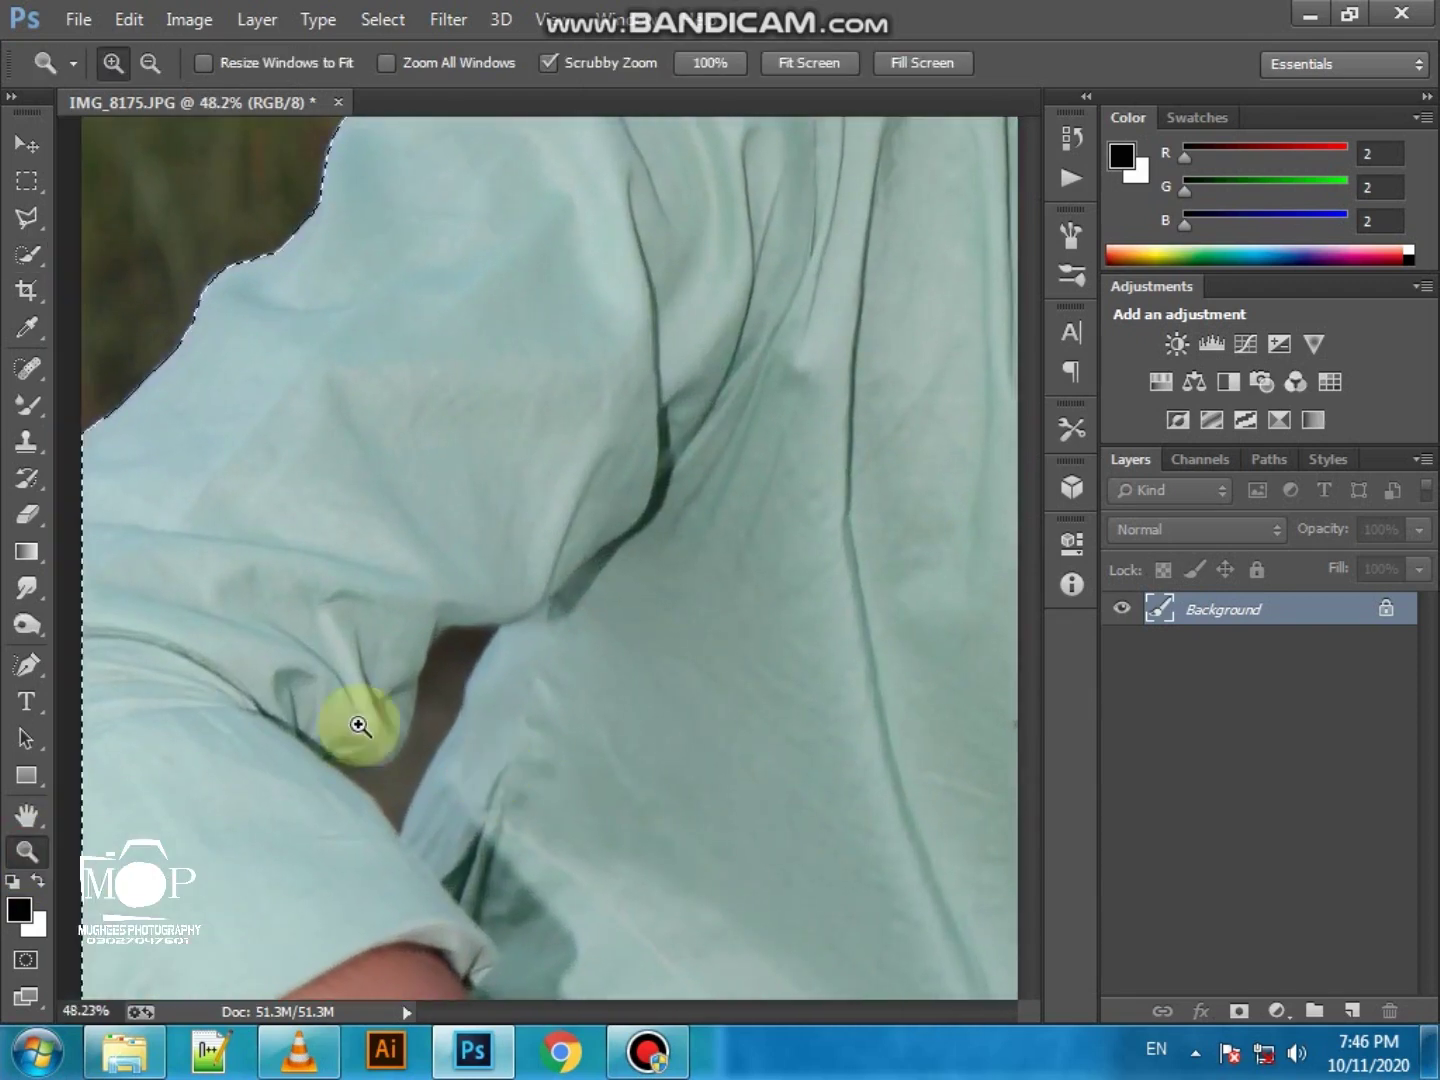
pyautogui.click(27, 254)
pyautogui.click(446, 667)
pyautogui.press('[')
pyautogui.press('[')
pyautogui.press('[')
pyautogui.moveTo(455, 684); pyautogui.dragTo(405, 772)
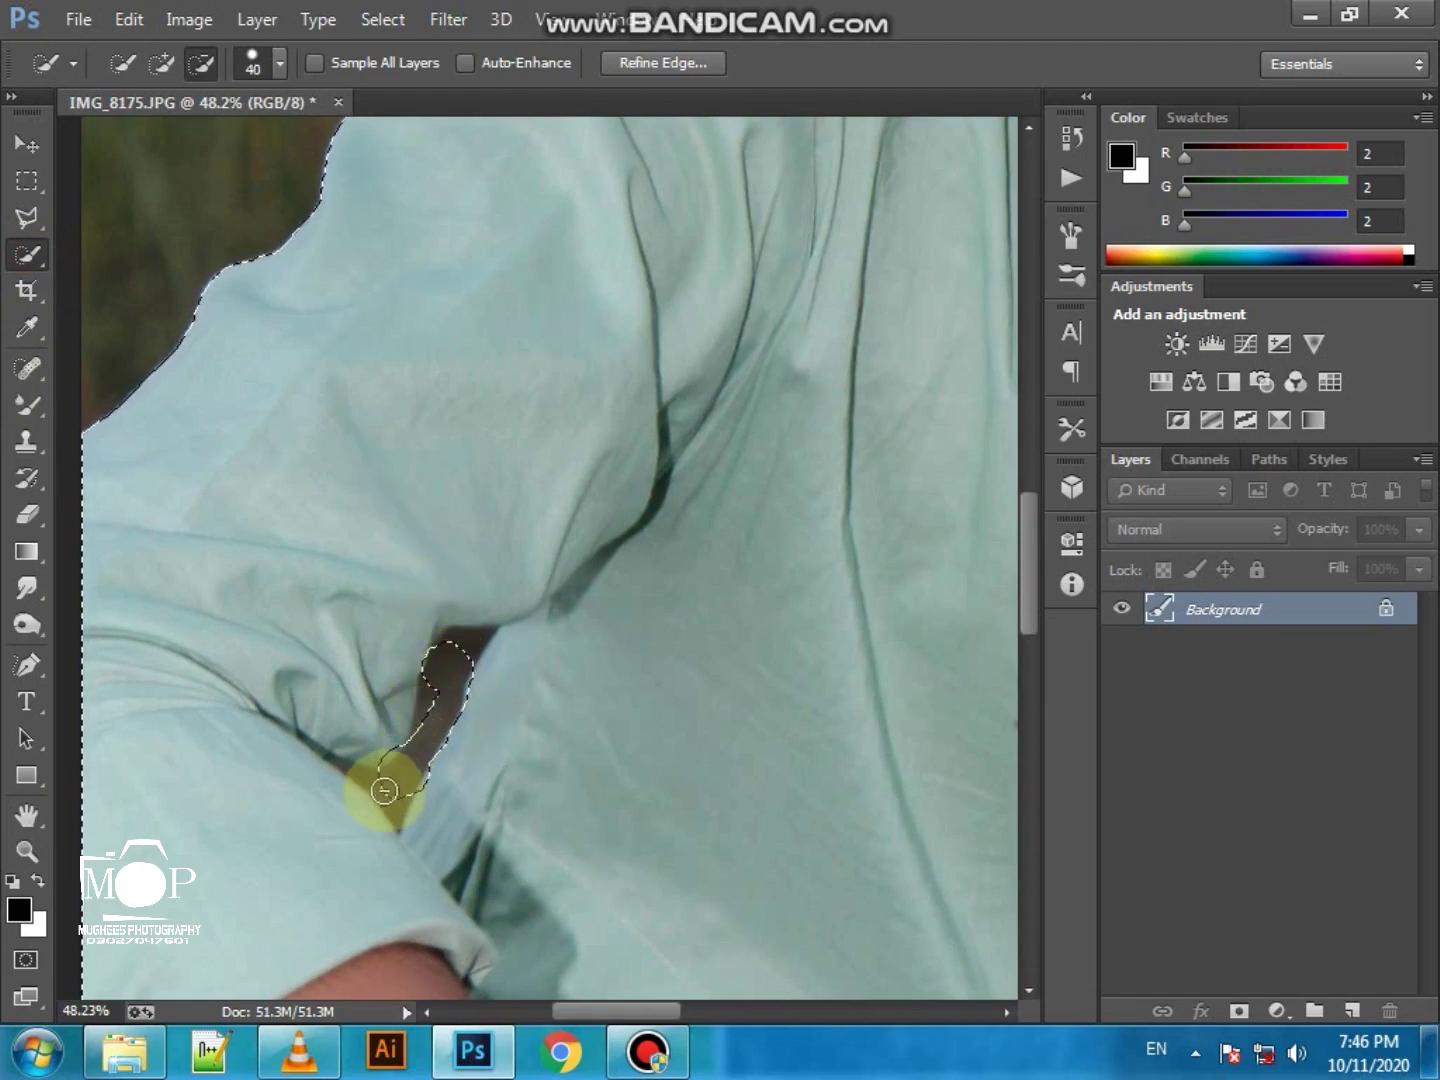
pyautogui.moveTo(355, 768); pyautogui.dragTo(335, 760)
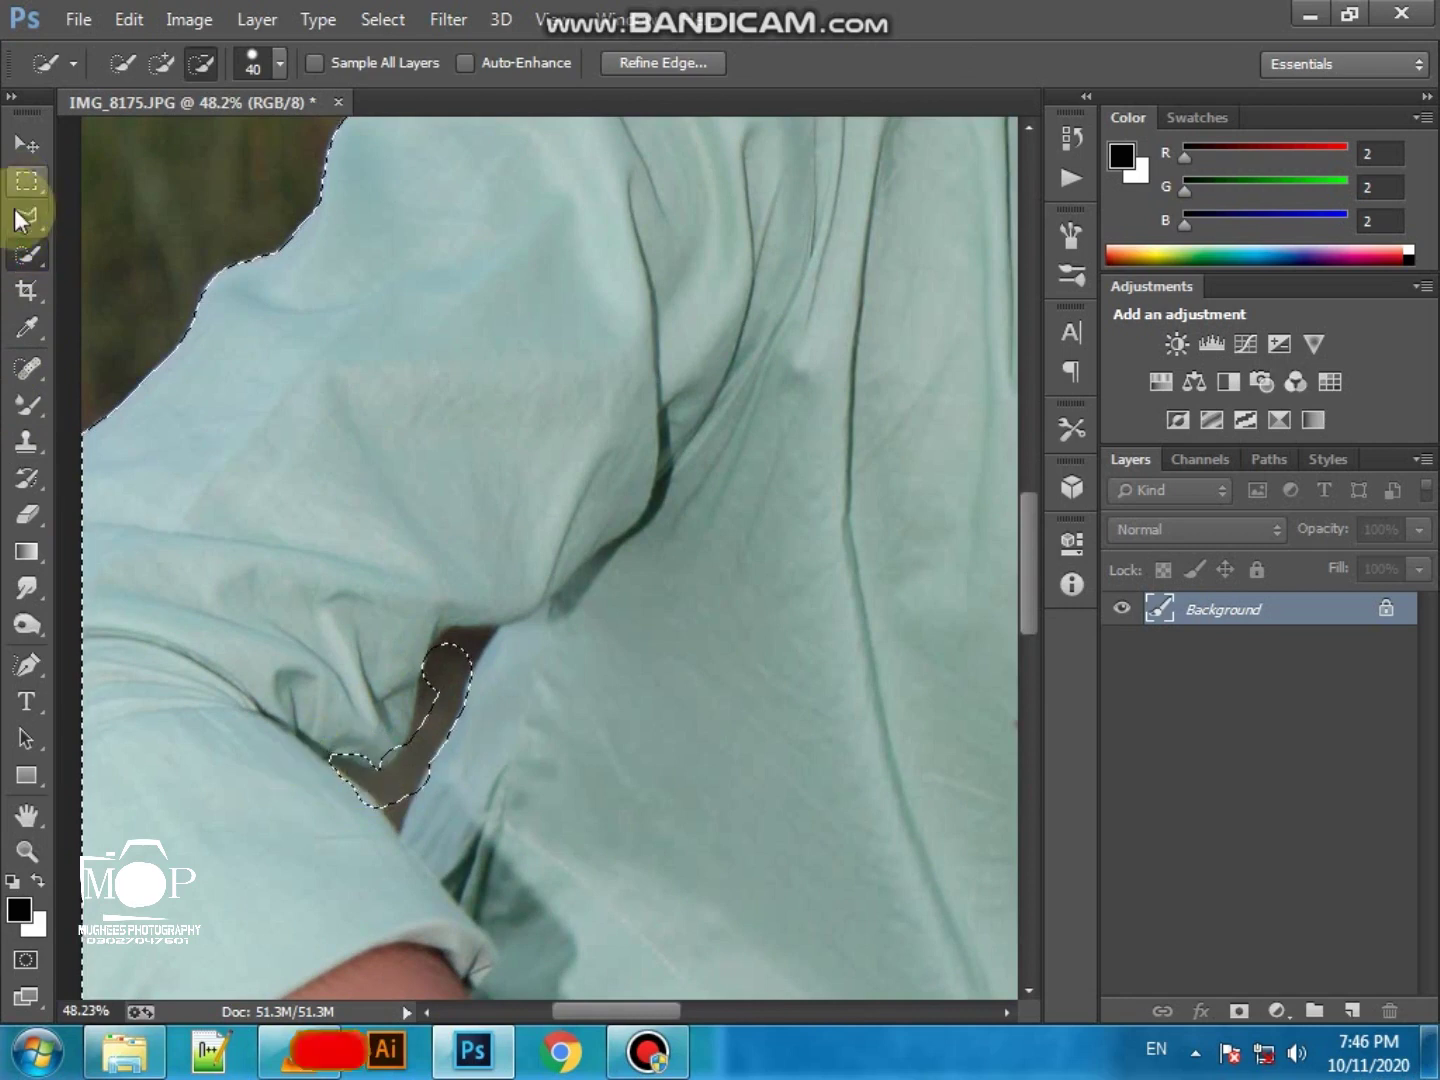
pyautogui.click(150, 66)
pyautogui.press(']')
pyautogui.press(']')
pyautogui.press(']')
pyautogui.moveTo(442, 650)
pyautogui.mouseDown()
pyautogui.moveTo(442, 705)
pyautogui.moveTo(466, 661)
pyautogui.moveTo(386, 770)
pyautogui.mouseUp()
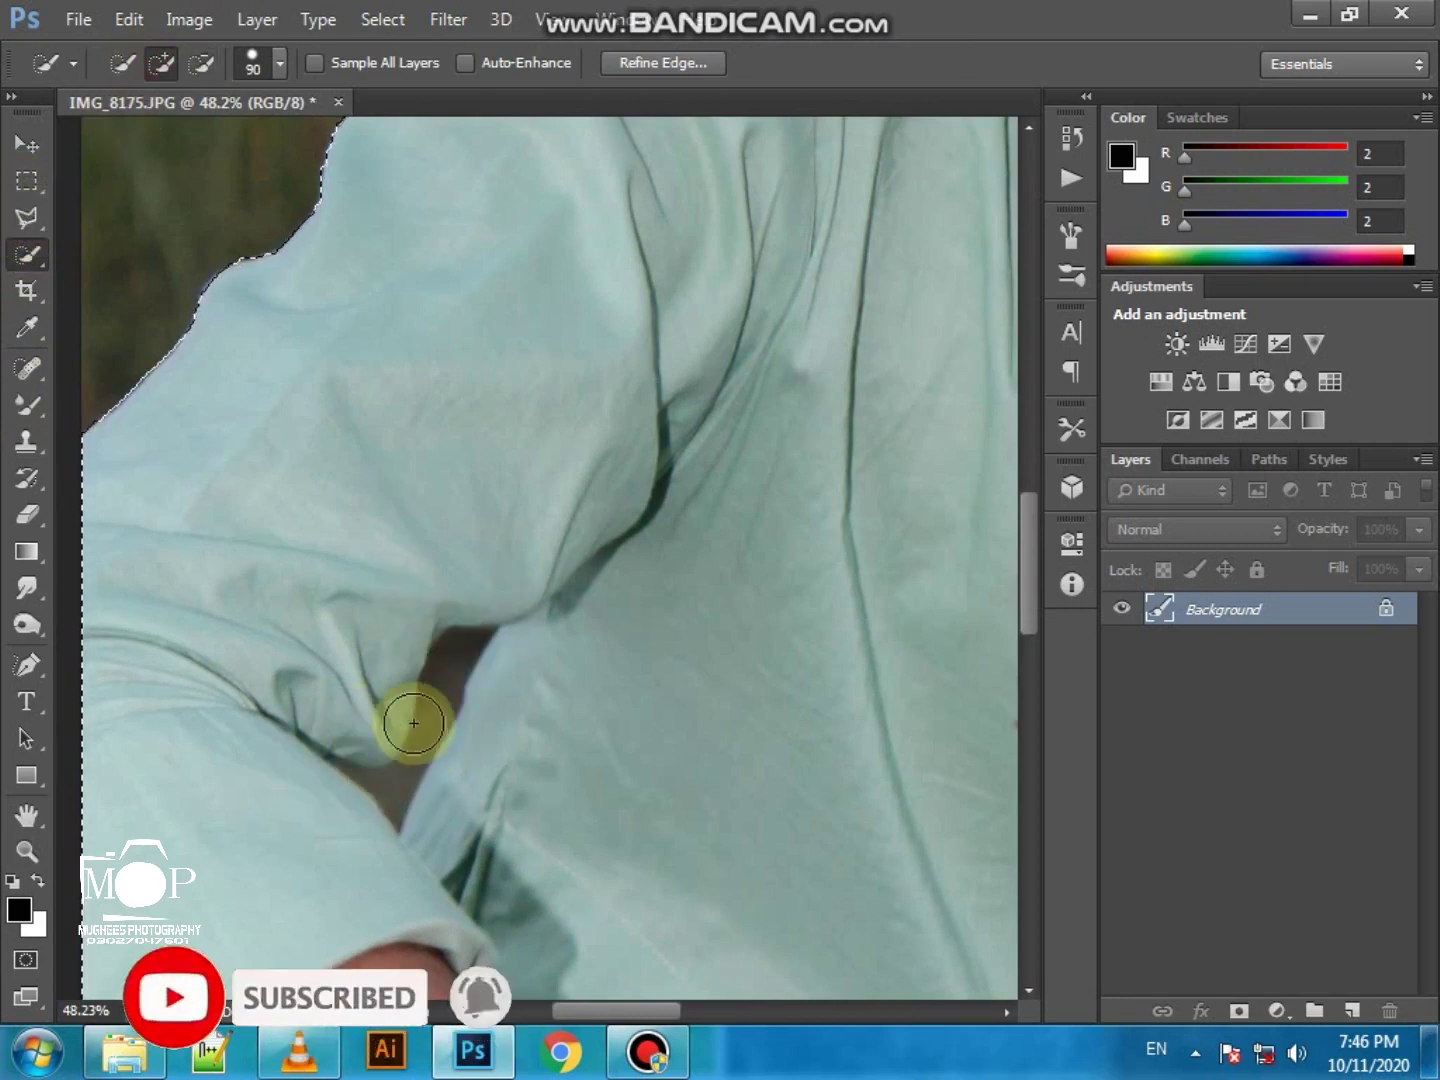
# Subtract the gap under the arm from the selection with a Polygonal Lasso outline
pyautogui.click(42, 222)
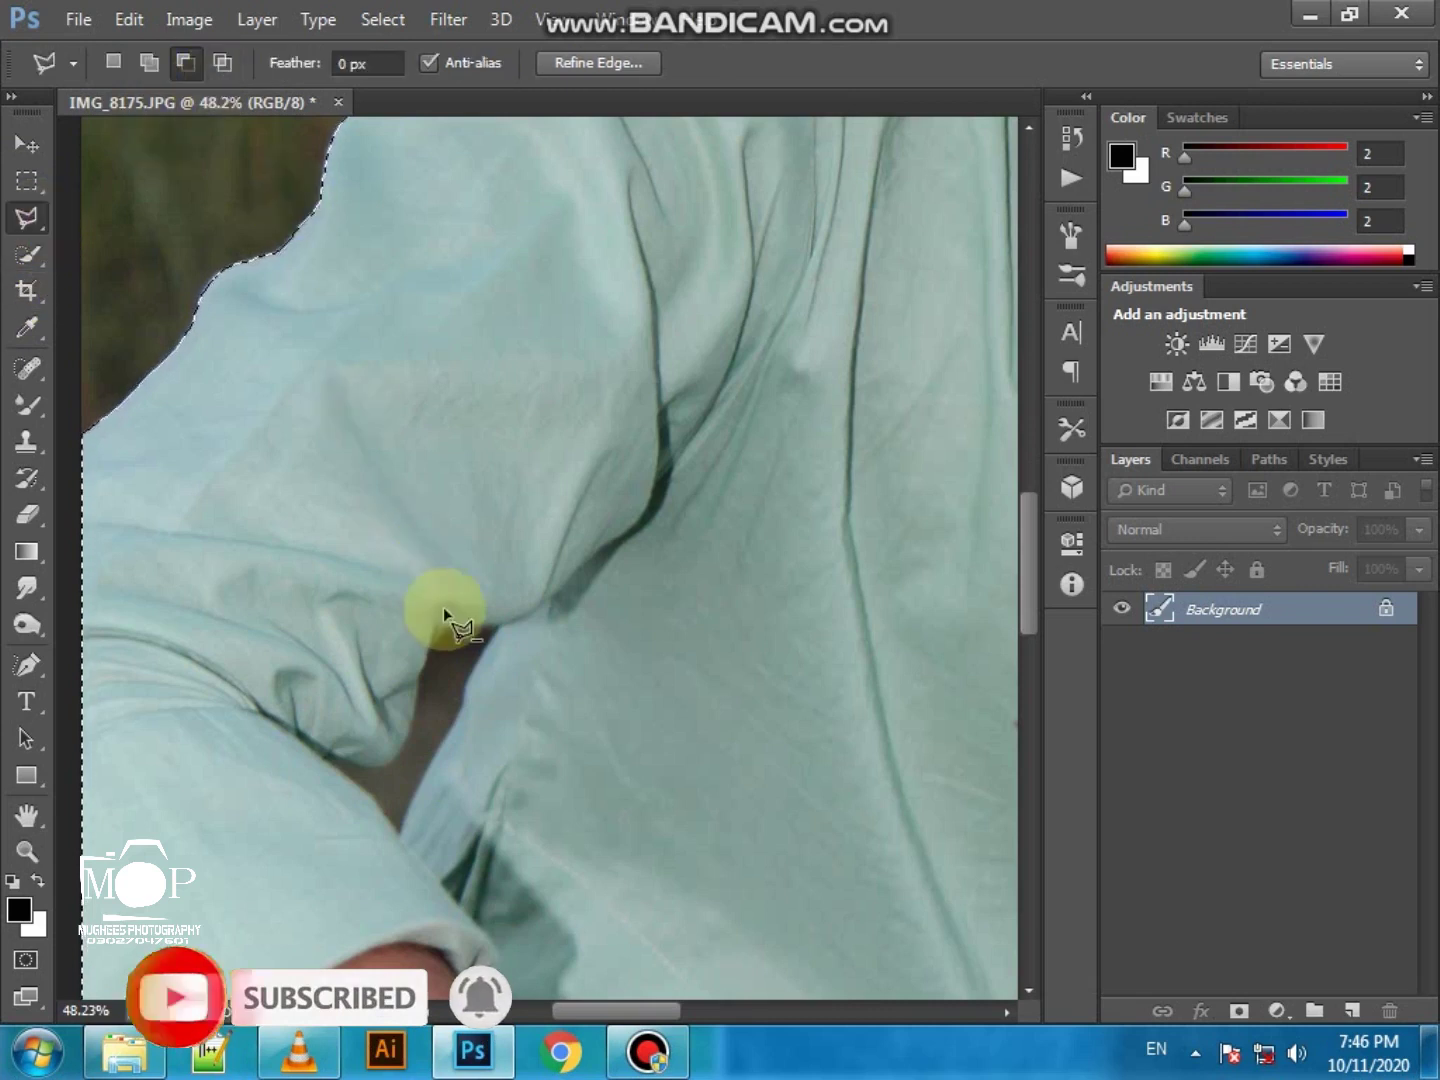
pyautogui.click(503, 634)
pyautogui.click(401, 834)
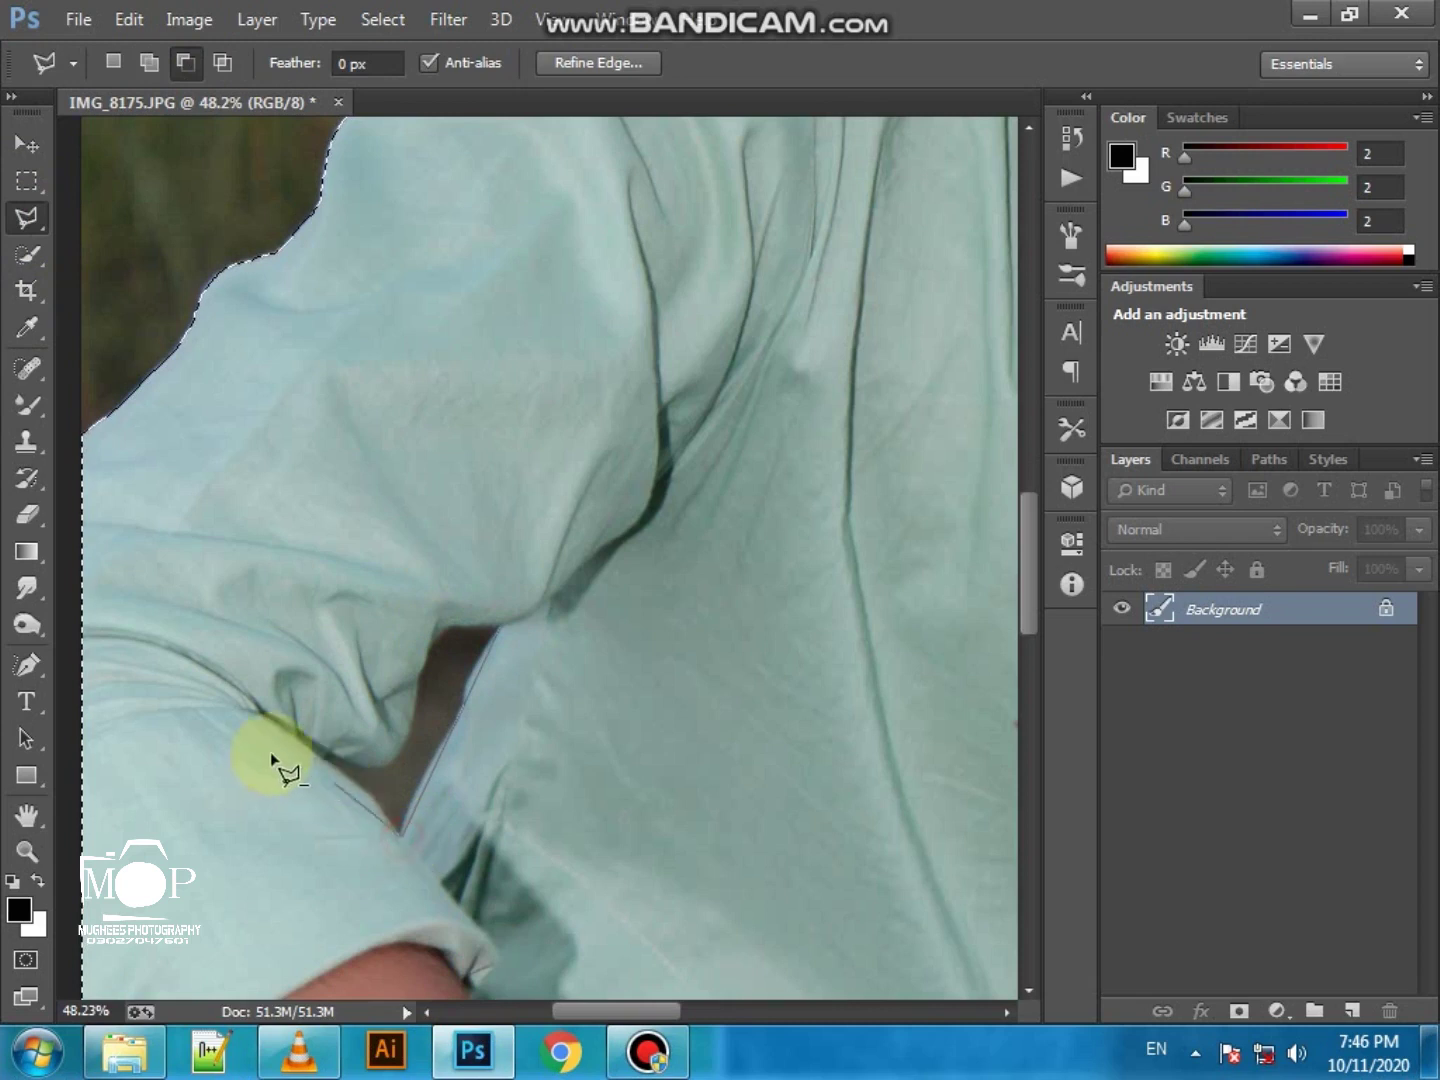
pyautogui.click(321, 756)
pyautogui.click(379, 767)
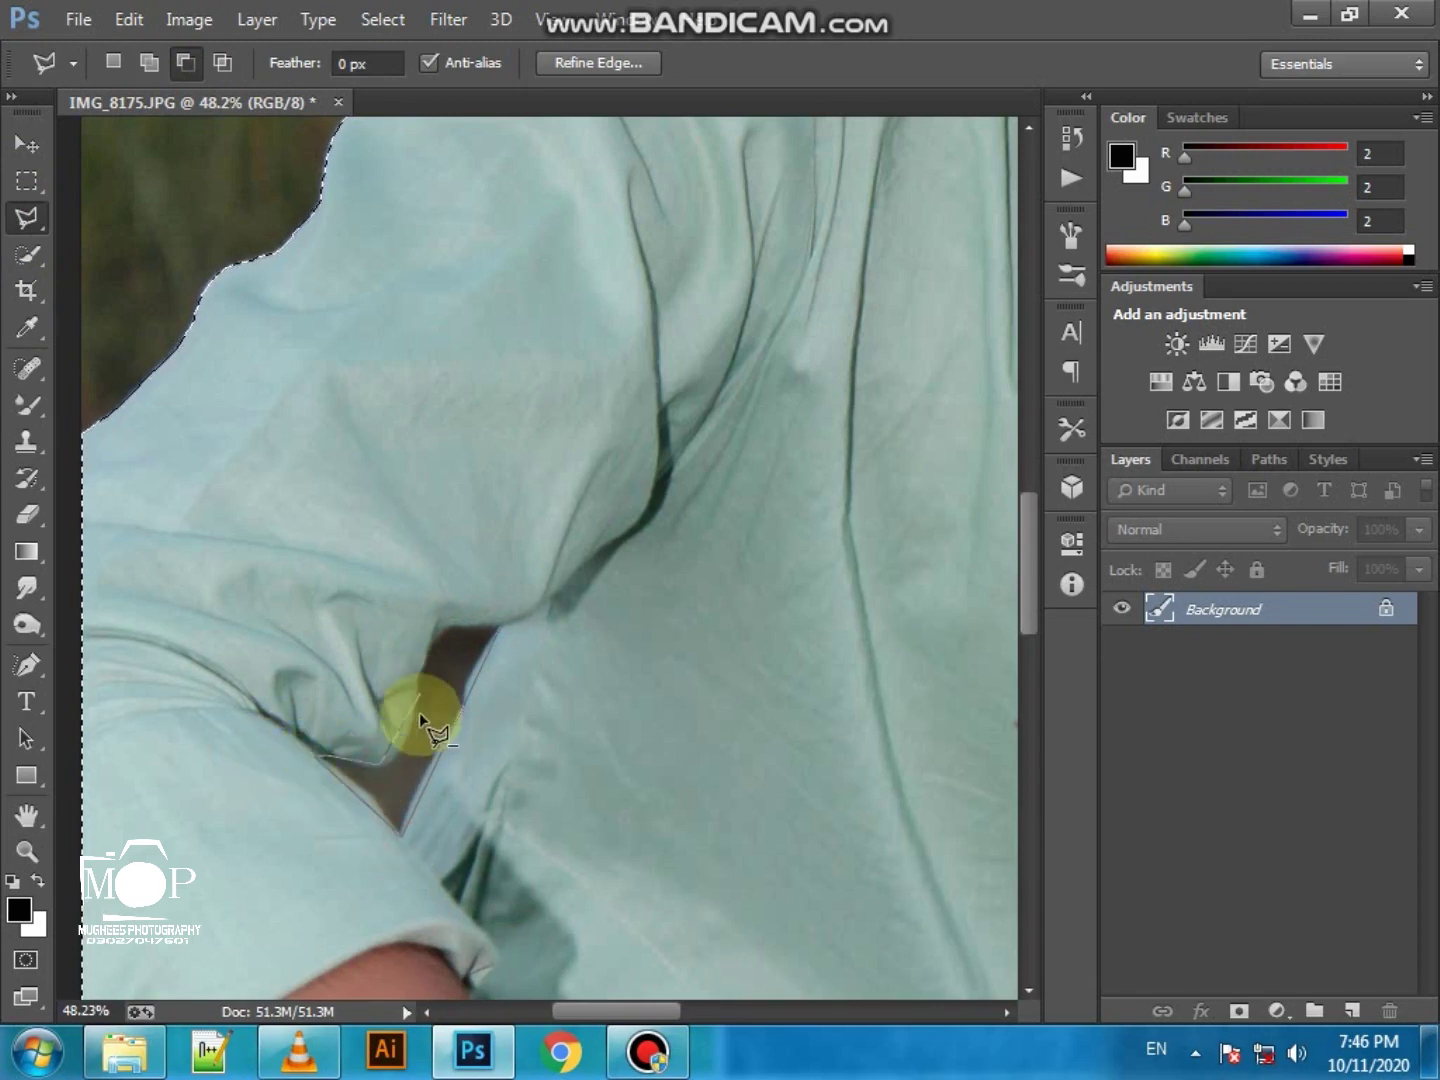
pyautogui.click(405, 748)
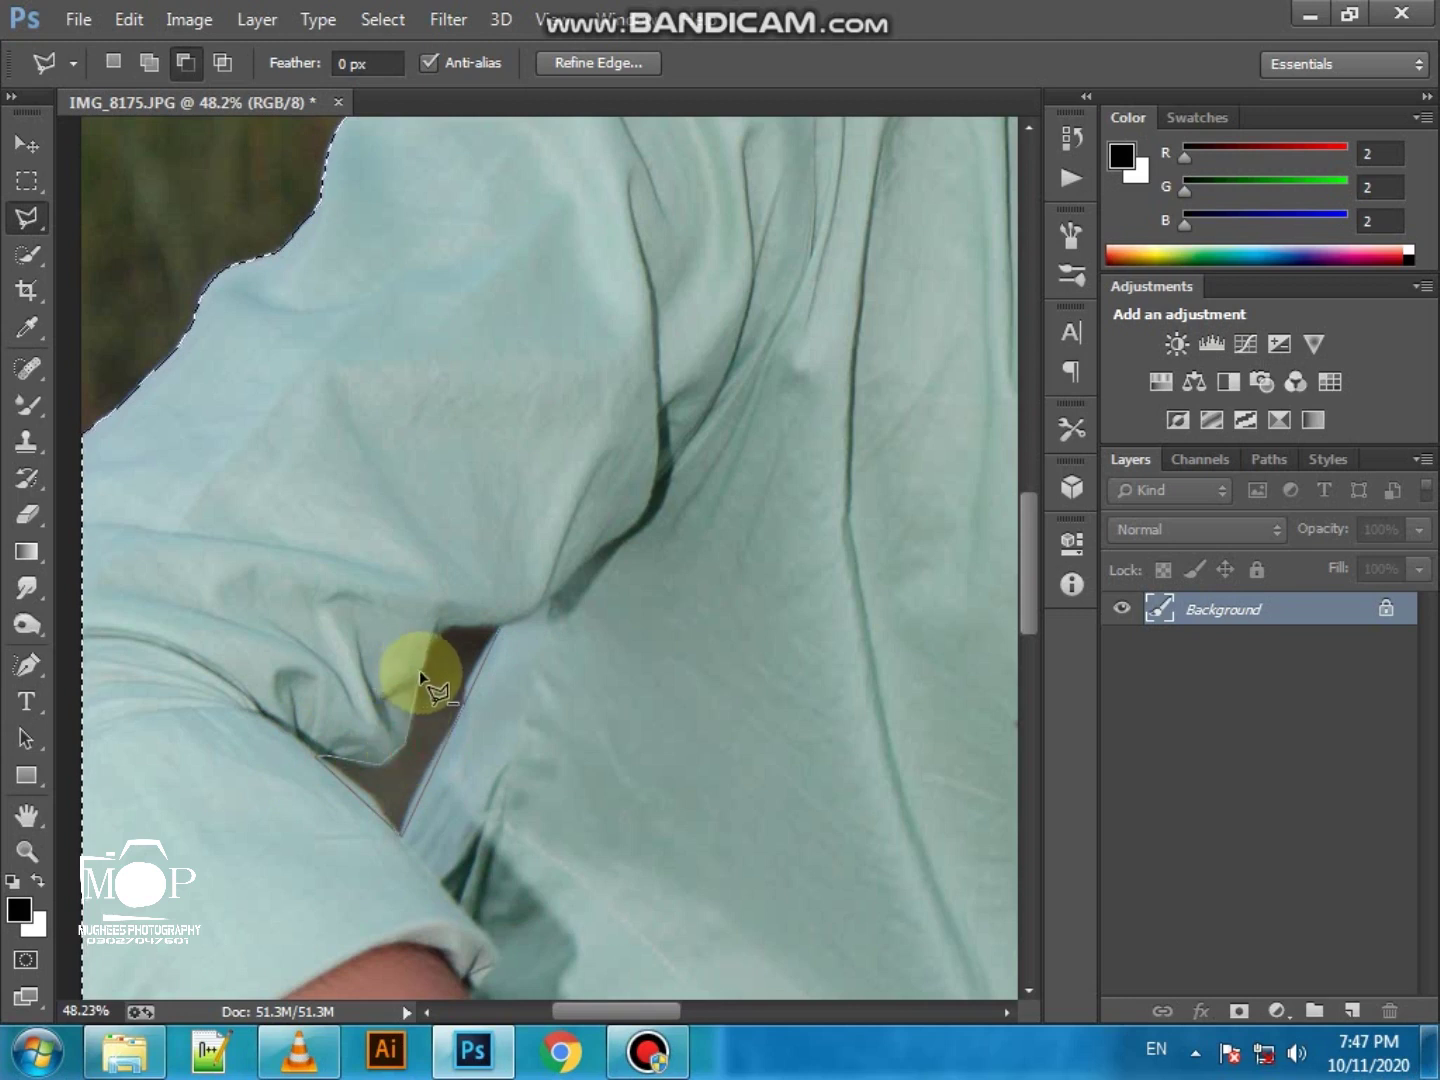
pyautogui.click(437, 640)
pyautogui.click(450, 622)
pyautogui.doubleClick(500, 626)
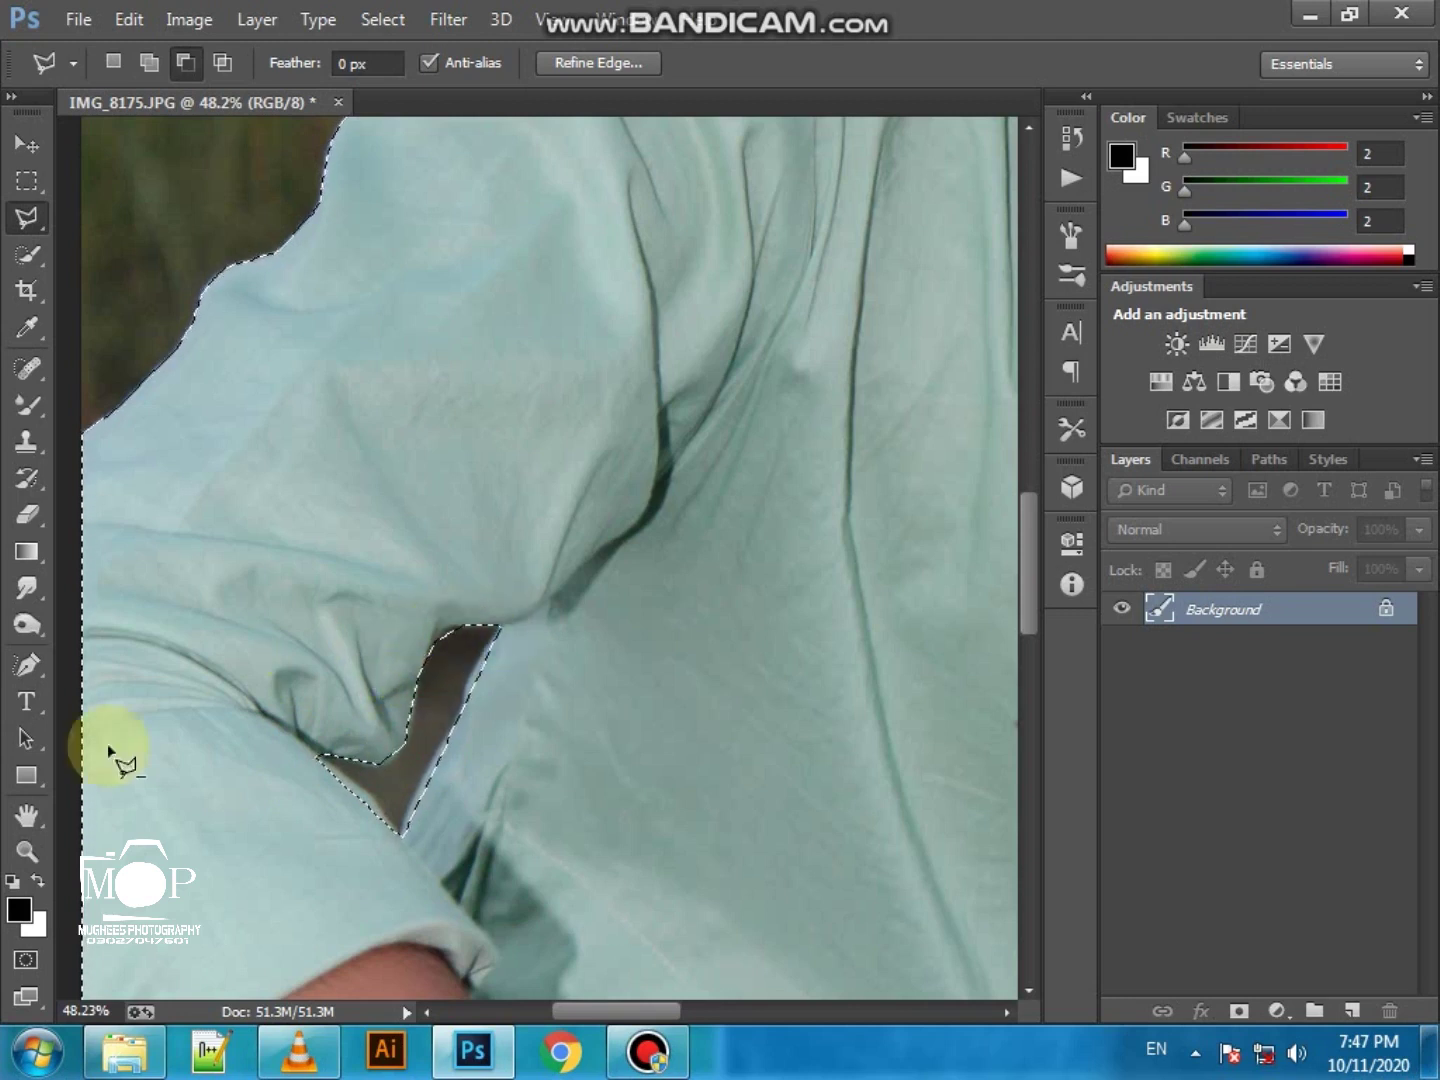
# Fit the photo on screen and open Refine Edge to preview the isolated figure
pyautogui.click(41, 842)
pyautogui.rightClick(600, 515)
pyautogui.click(661, 526)
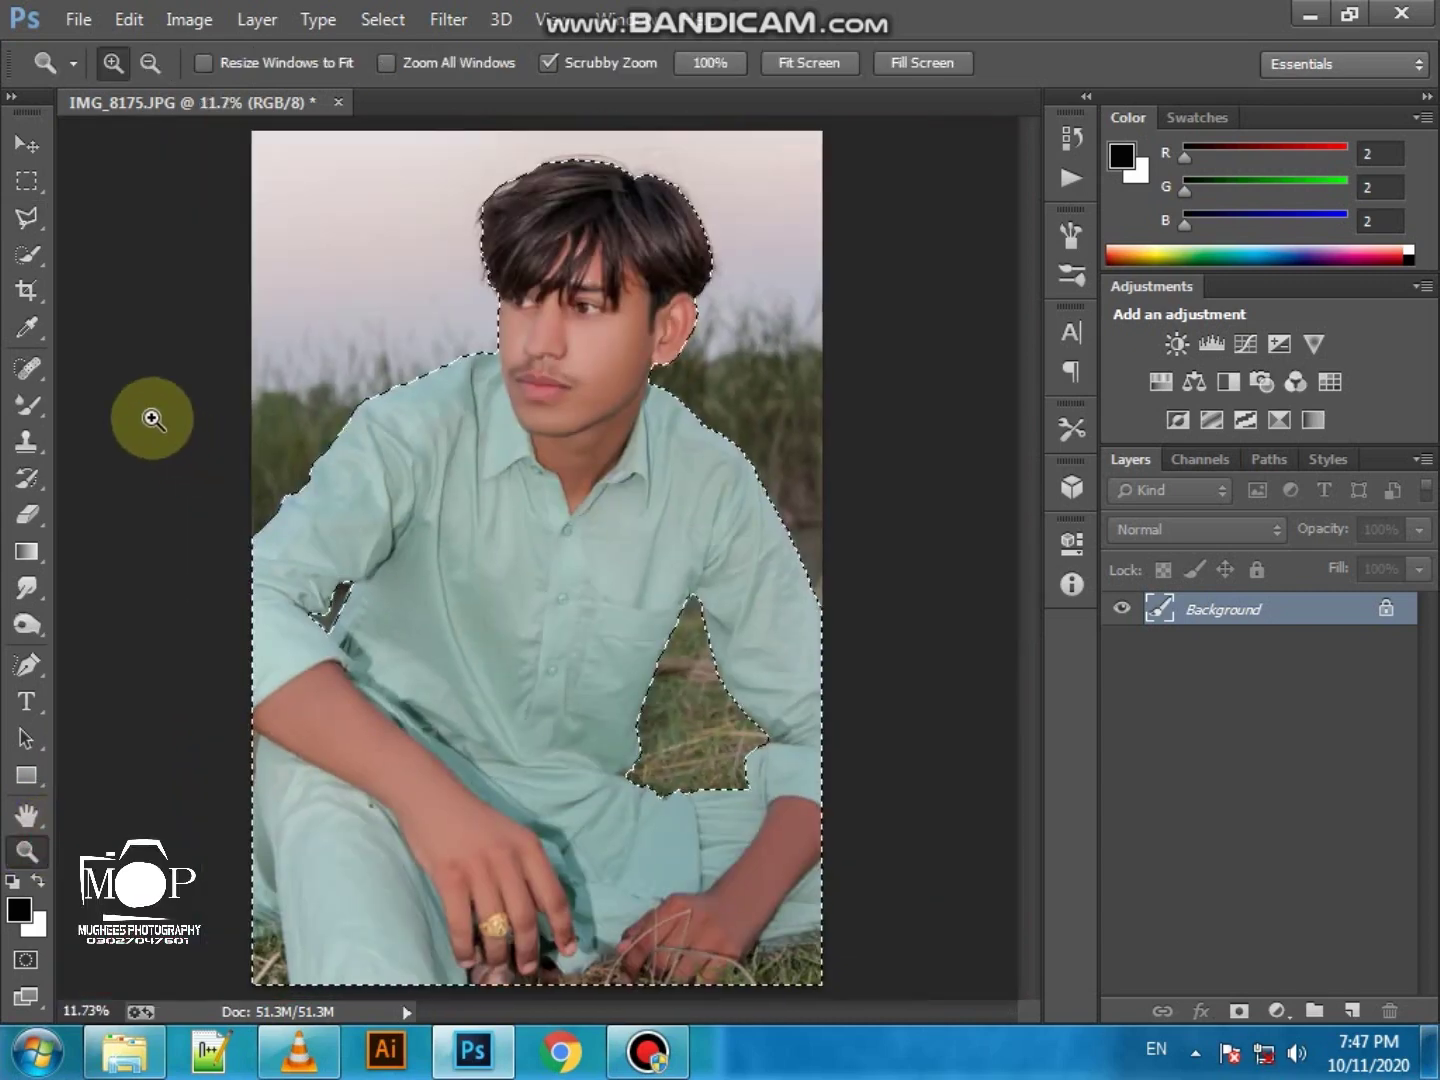
pyautogui.click(27, 217)
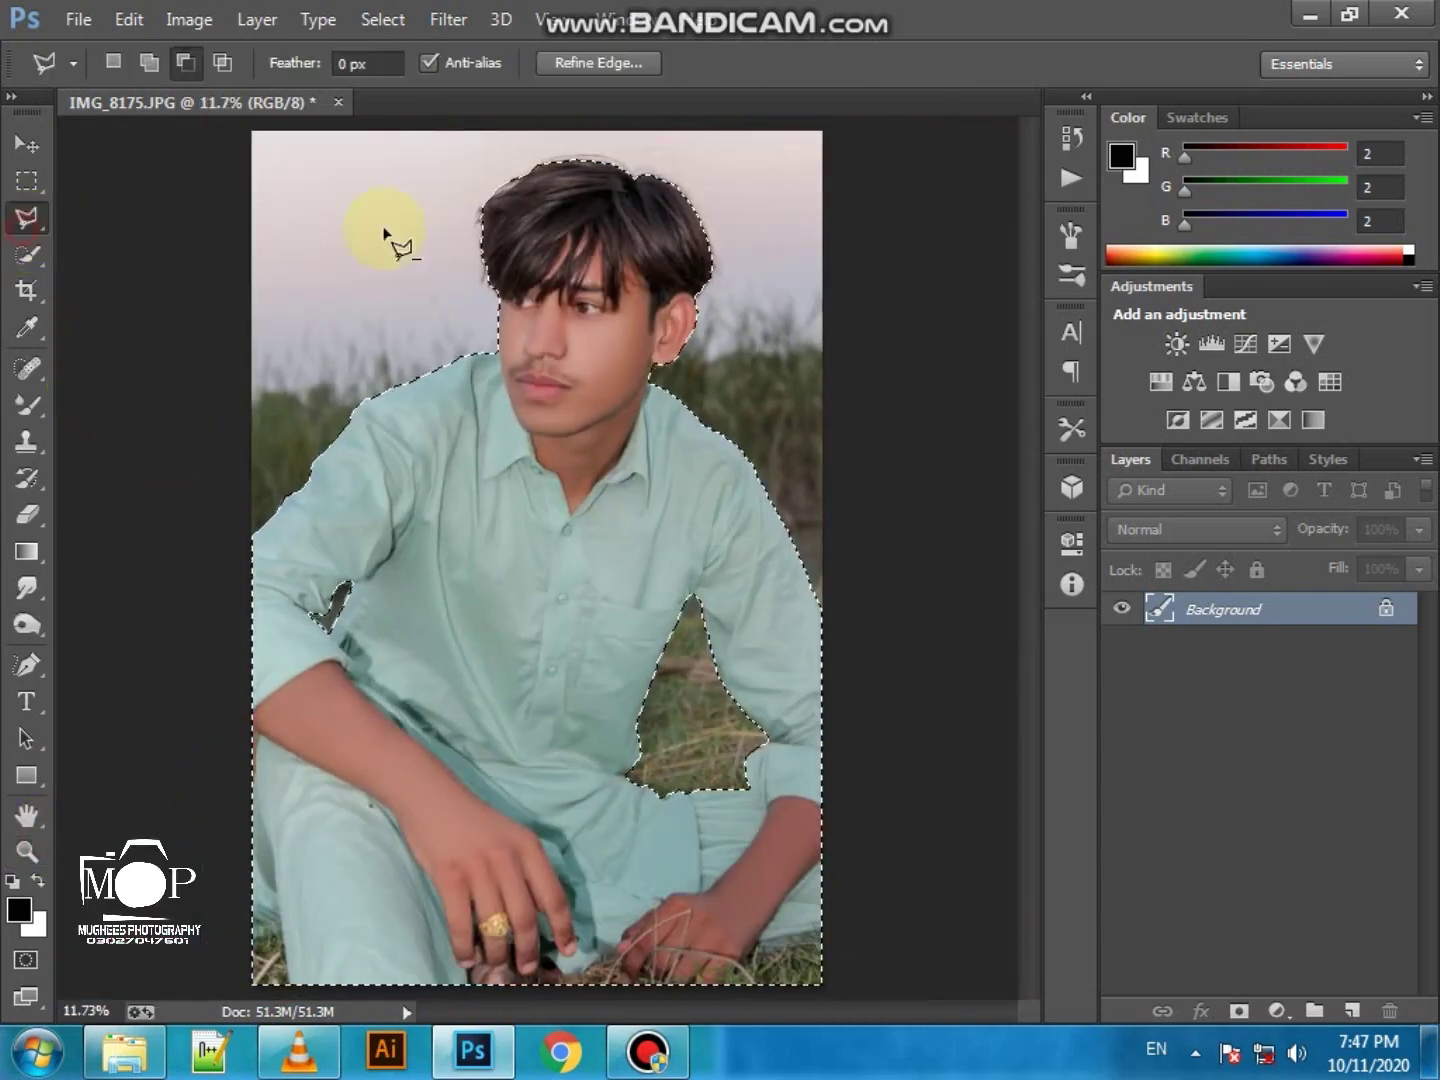
pyautogui.rightClick(455, 229)
pyautogui.click(527, 342)
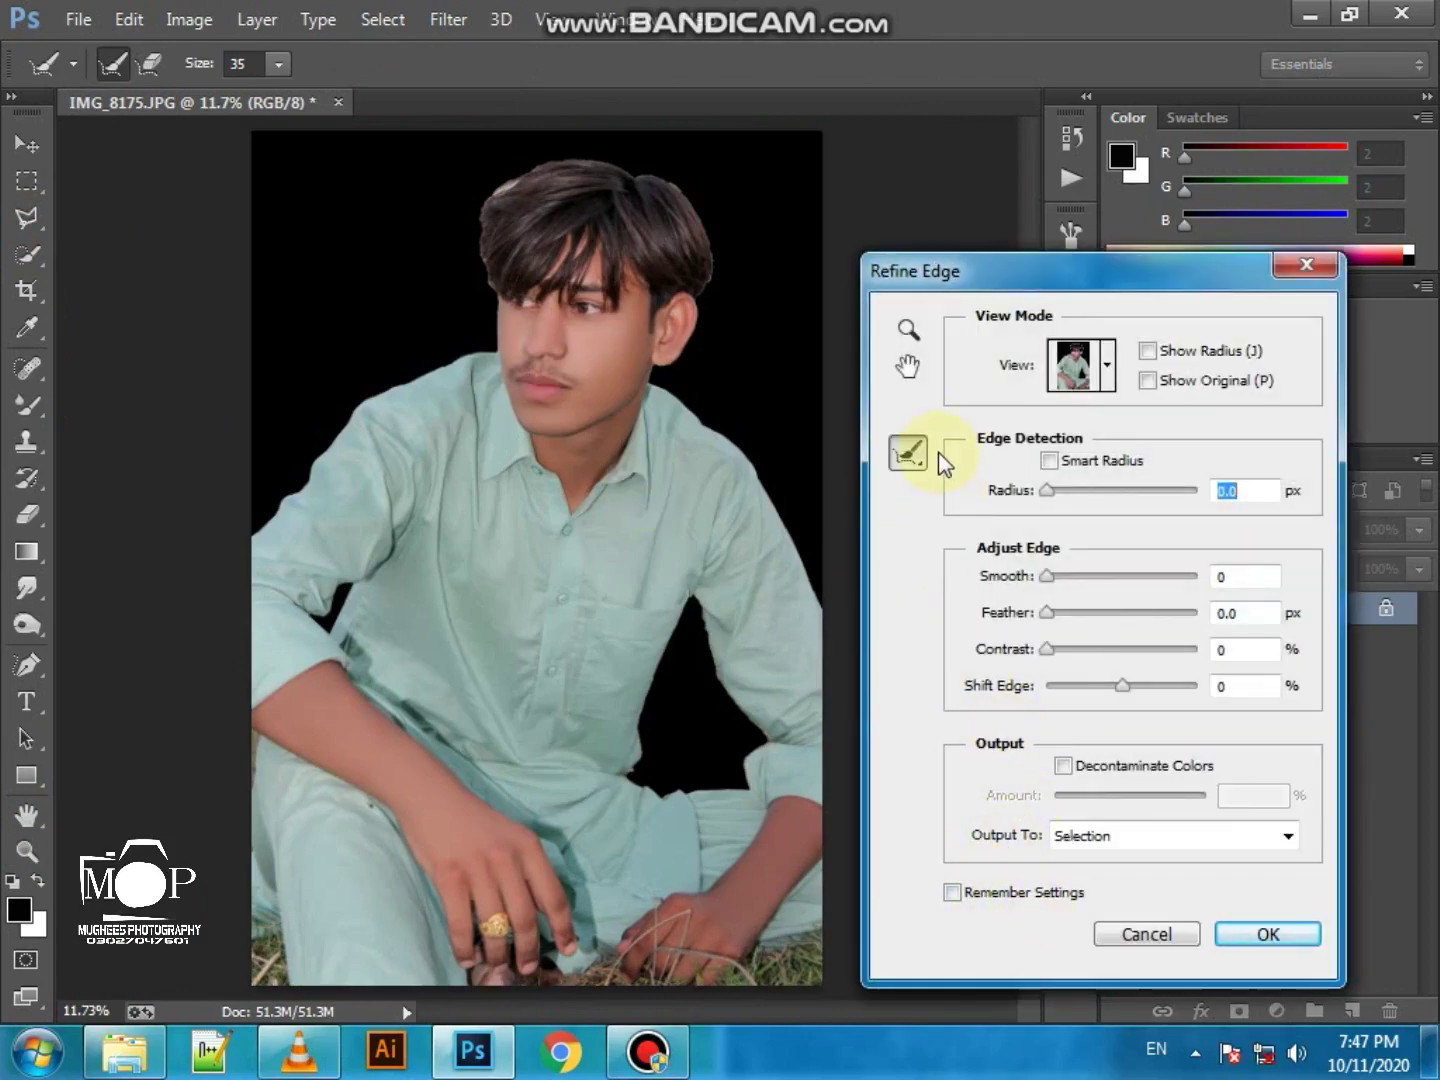
# Brush Refine Radius along the top hair edge to include loose strands, then fit the view
pyautogui.click(908, 329)
pyautogui.moveTo(475, 150)
pyautogui.mouseDown()
pyautogui.moveTo(552, 268)
pyautogui.moveTo(670, 296)
pyautogui.mouseUp()
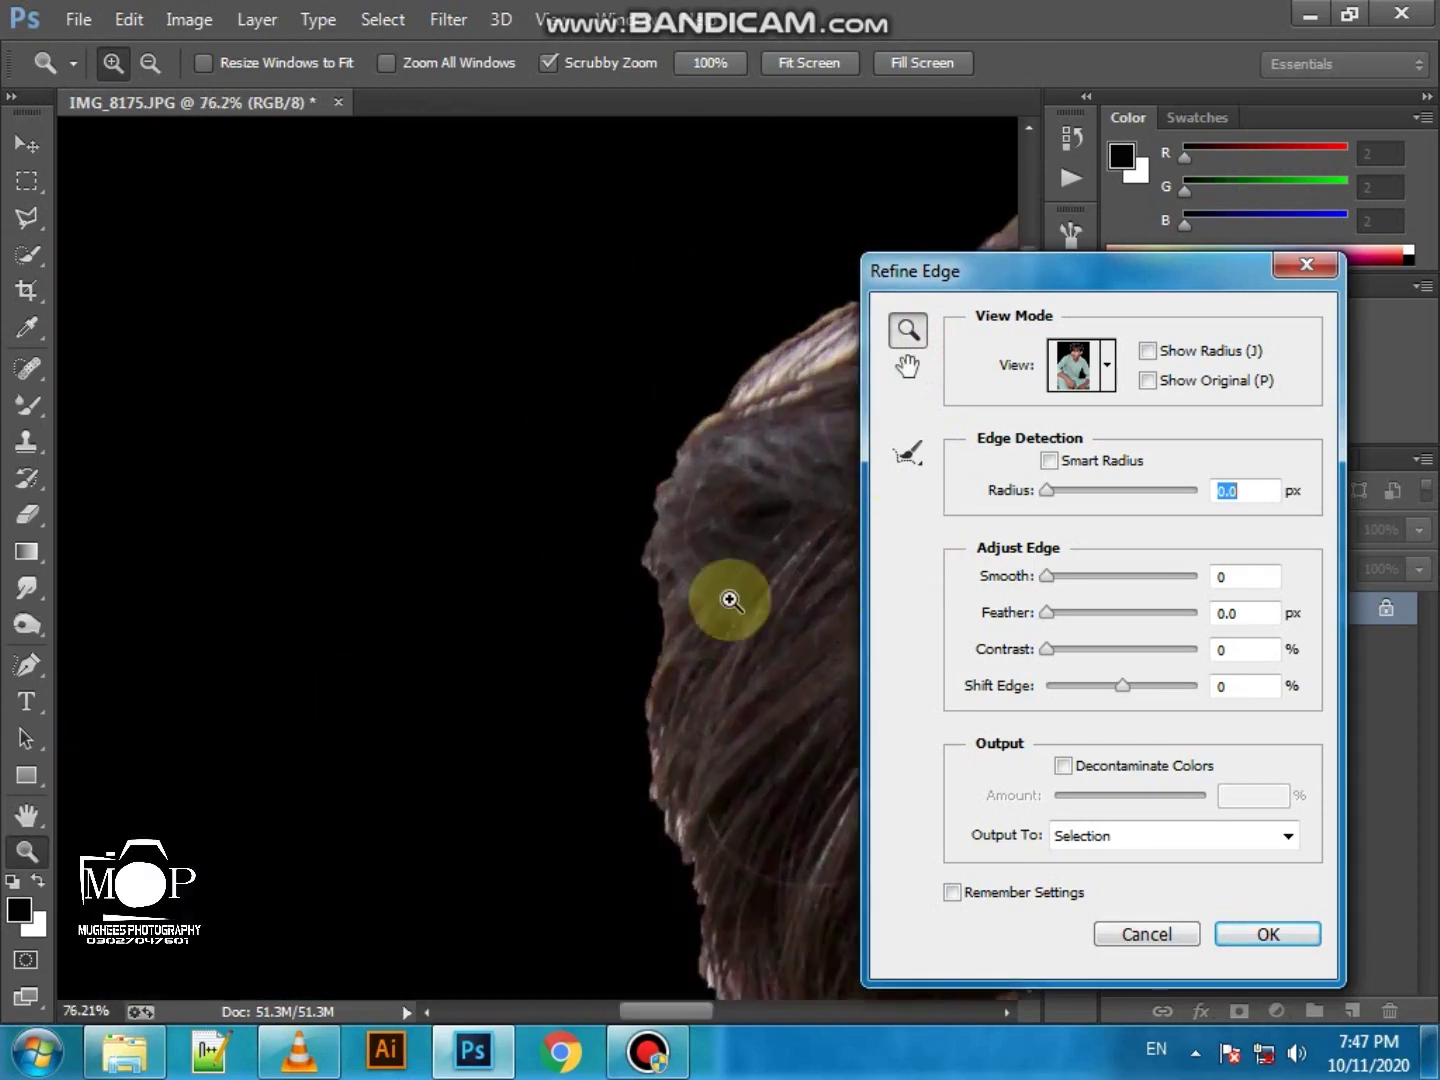
pyautogui.moveTo(662, 1021); pyautogui.dragTo(674, 1021)
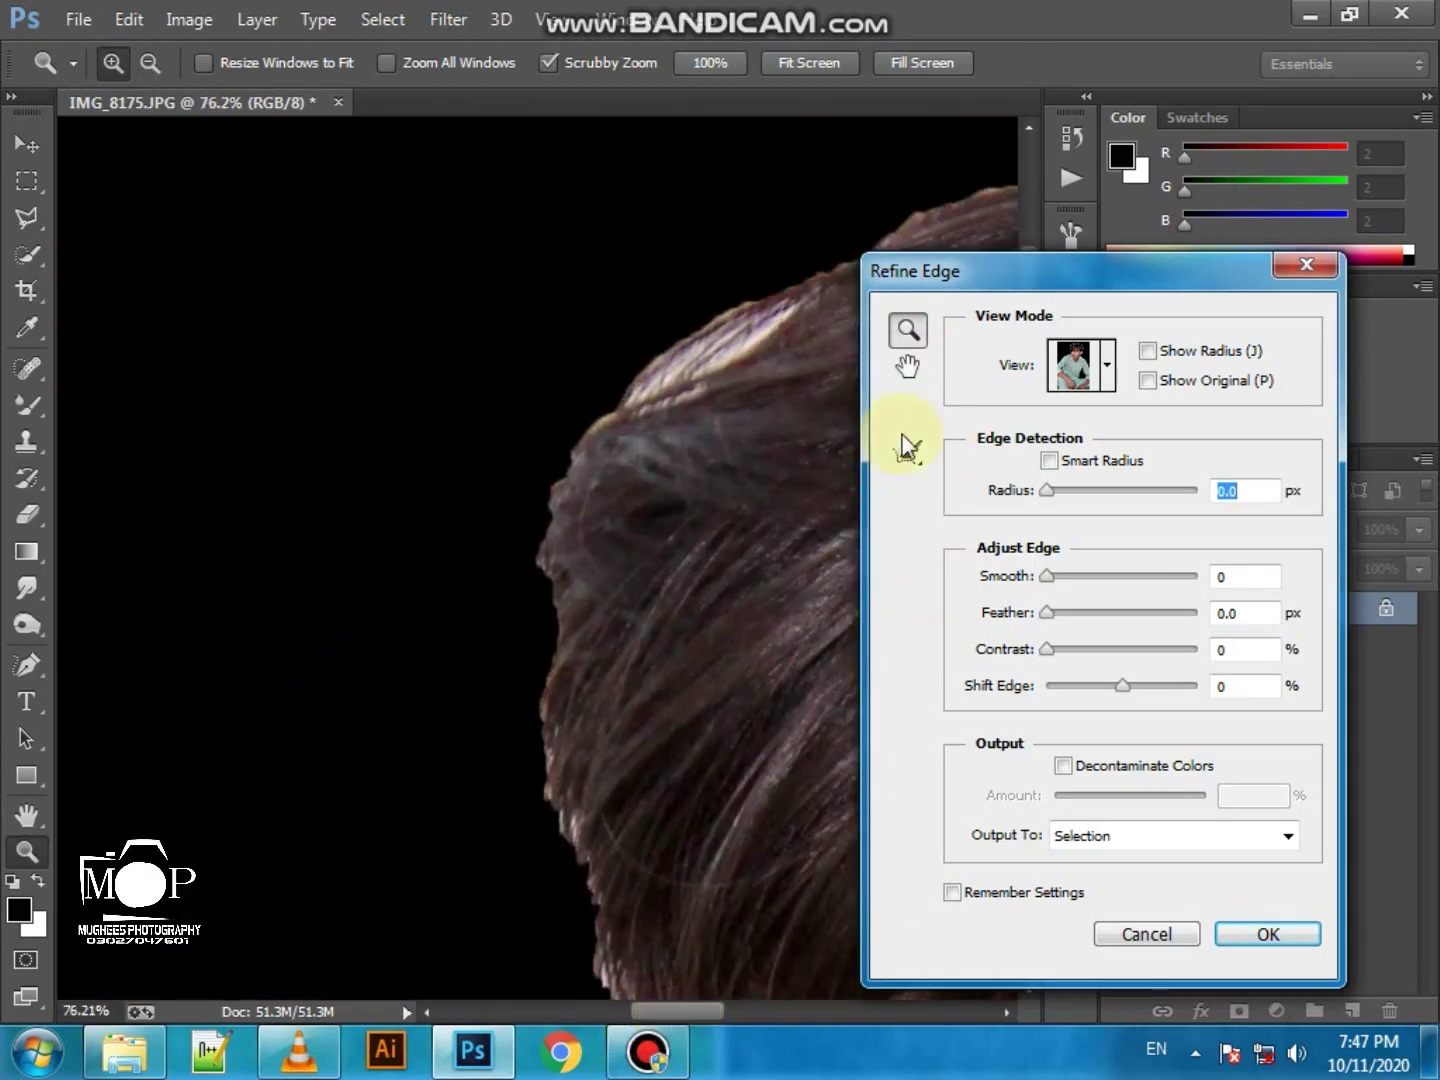
pyautogui.click(908, 454)
pyautogui.moveTo(789, 324)
pyautogui.mouseDown()
pyautogui.moveTo(674, 382)
pyautogui.moveTo(758, 323)
pyautogui.moveTo(644, 391)
pyautogui.moveTo(686, 397)
pyautogui.moveTo(805, 545)
pyautogui.mouseUp()
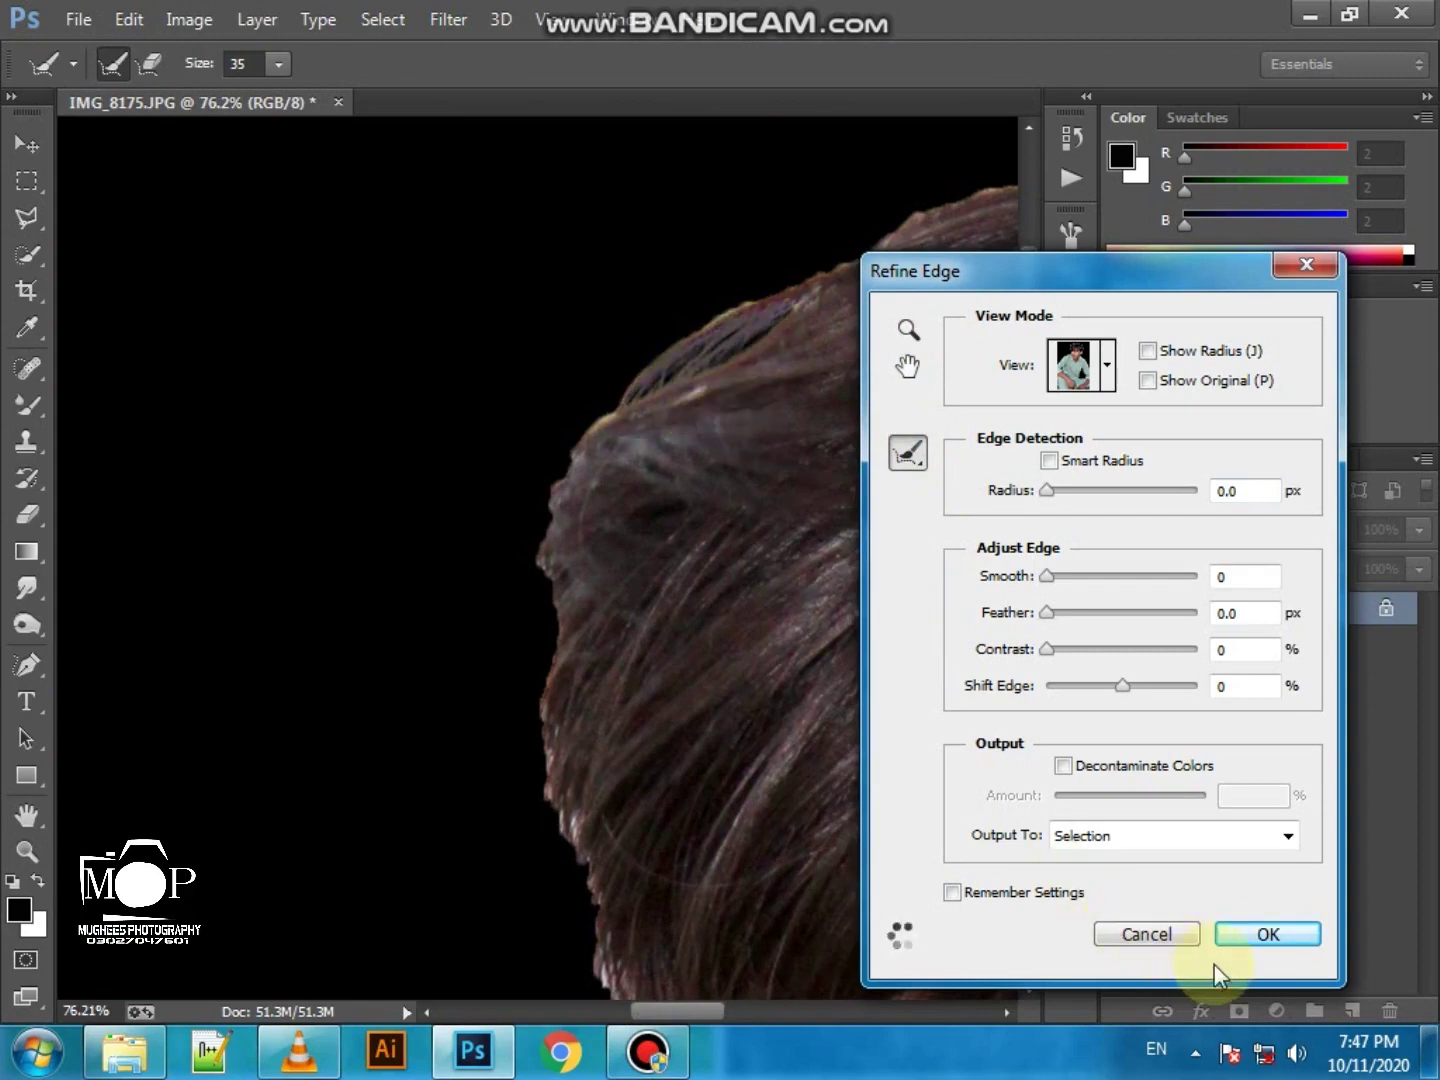
pyautogui.click(1265, 941)
pyautogui.click(27, 845)
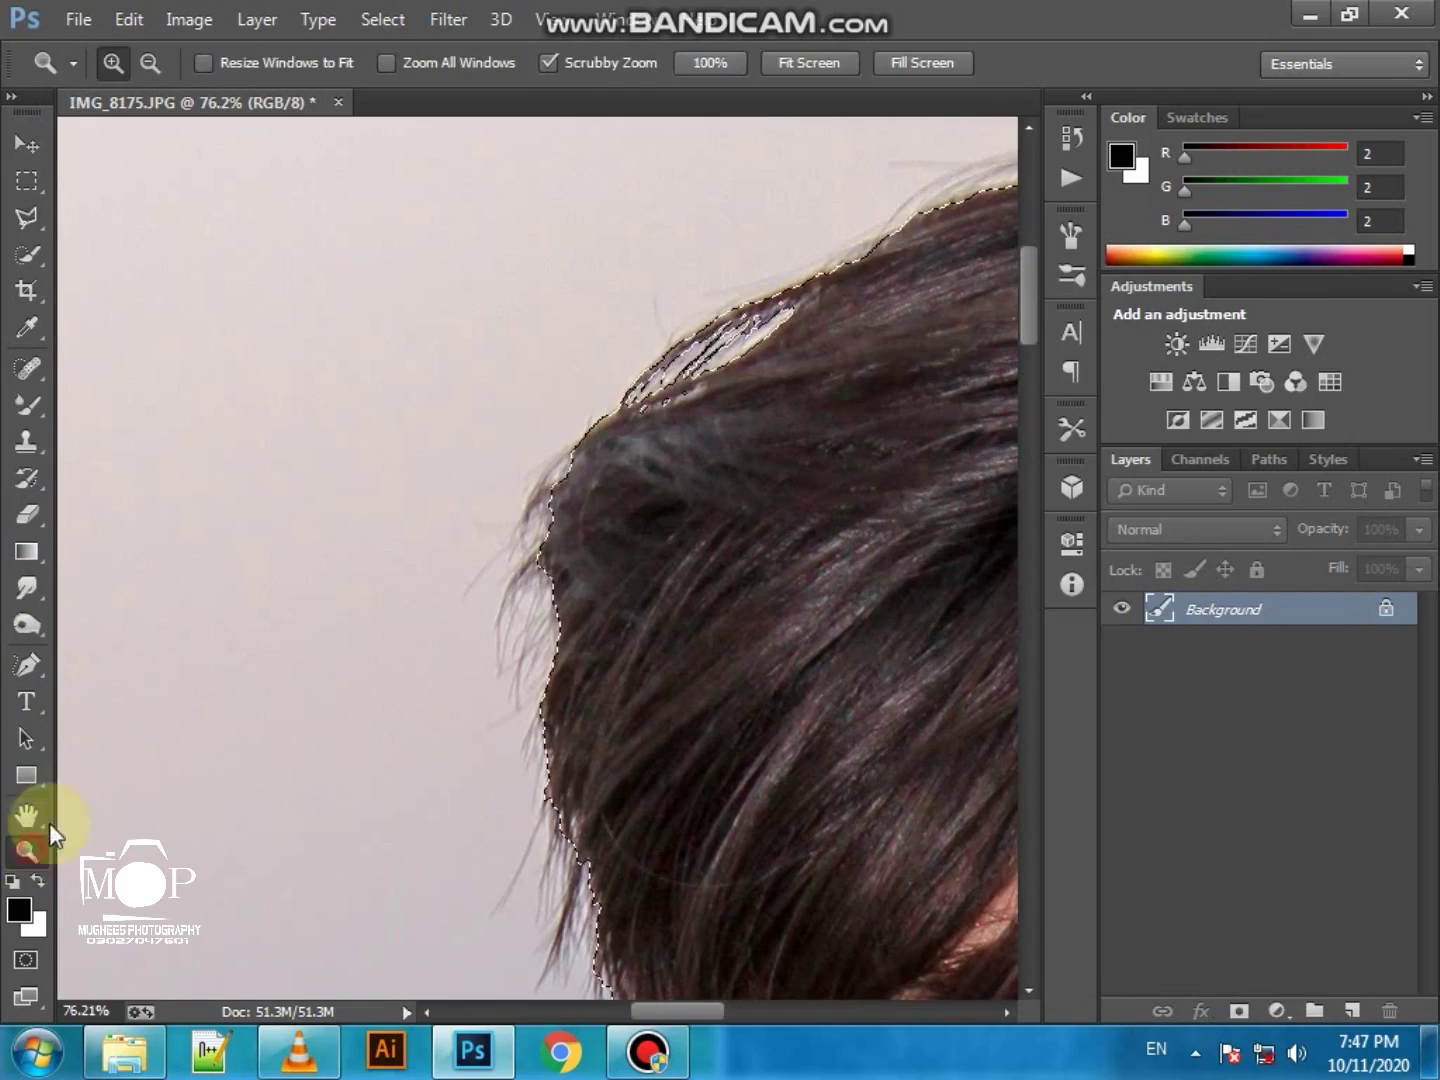
pyautogui.rightClick(389, 436)
pyautogui.click(429, 451)
# Invert the selection so the background is selected instead of the figure
pyautogui.click(24, 218)
pyautogui.rightClick(347, 231)
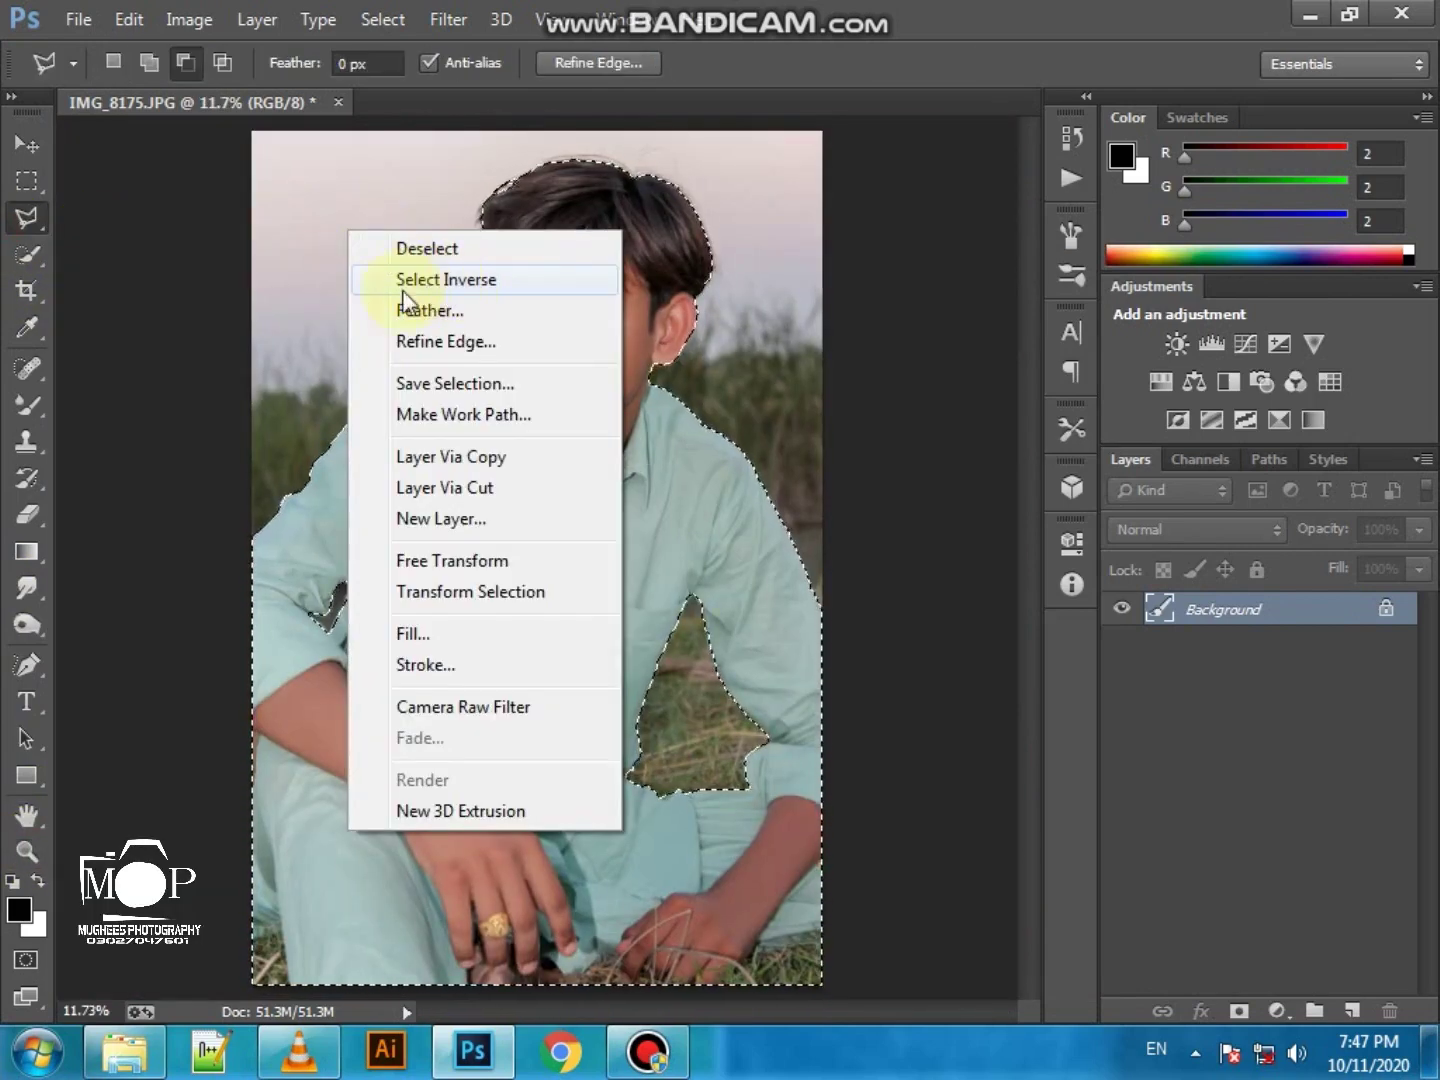
pyautogui.click(400, 281)
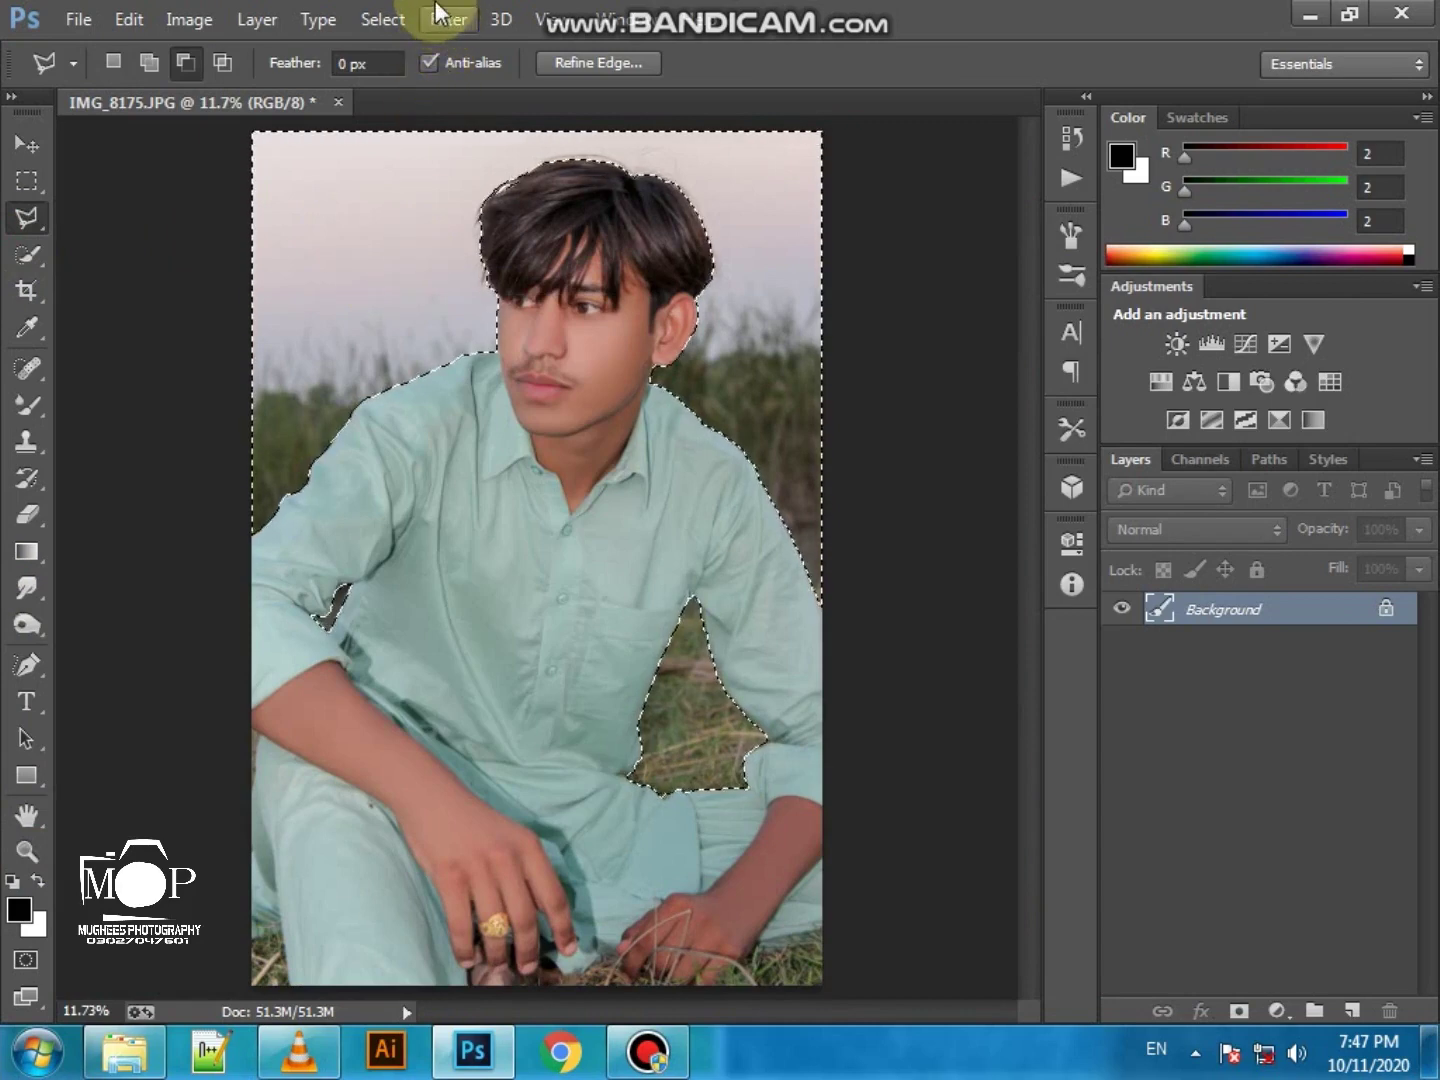
# Apply a 78 px Tilt-Shift blur with its focus pin moved down to the hands
pyautogui.click(388, 19)
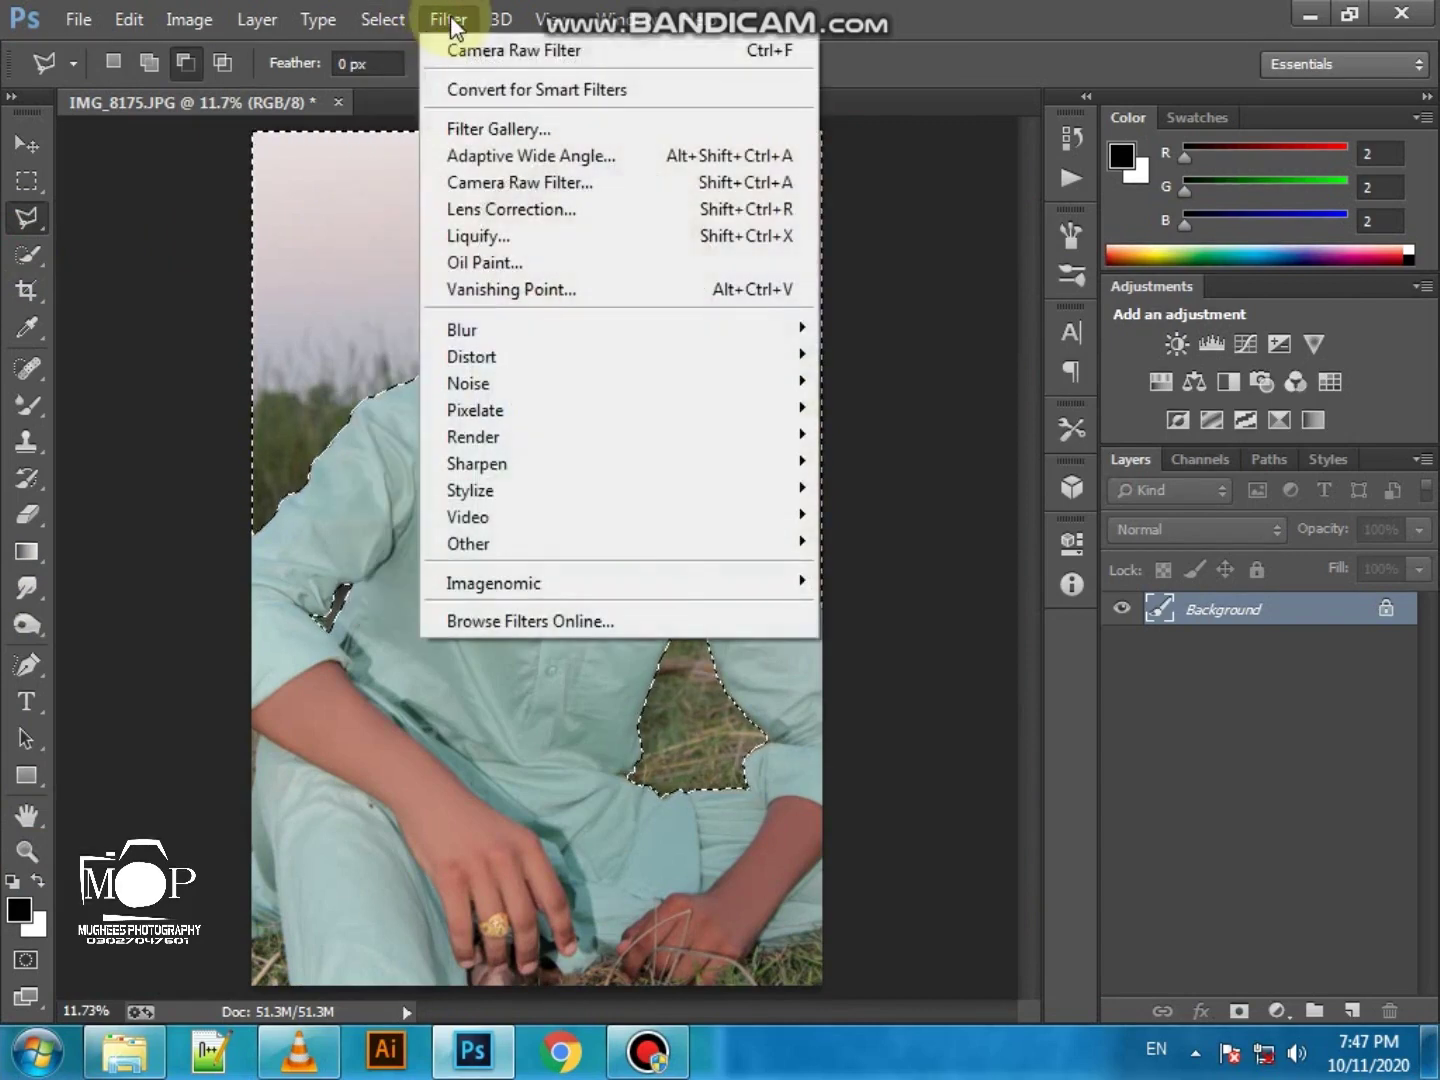
pyautogui.moveTo(484, 329)
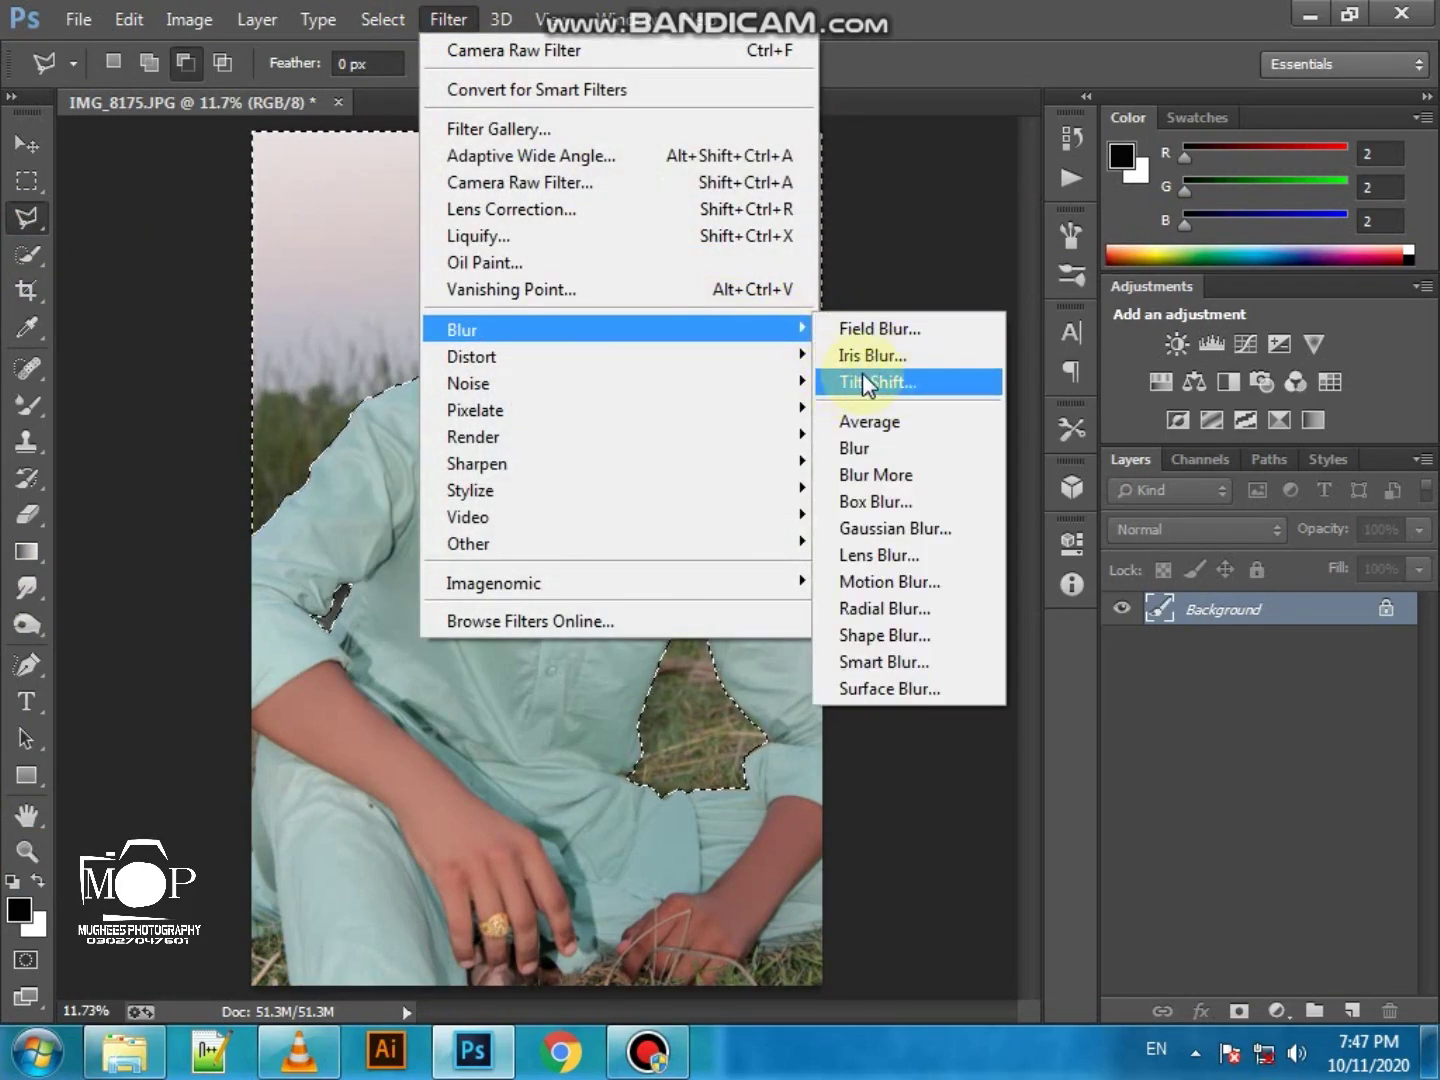
pyautogui.click(868, 375)
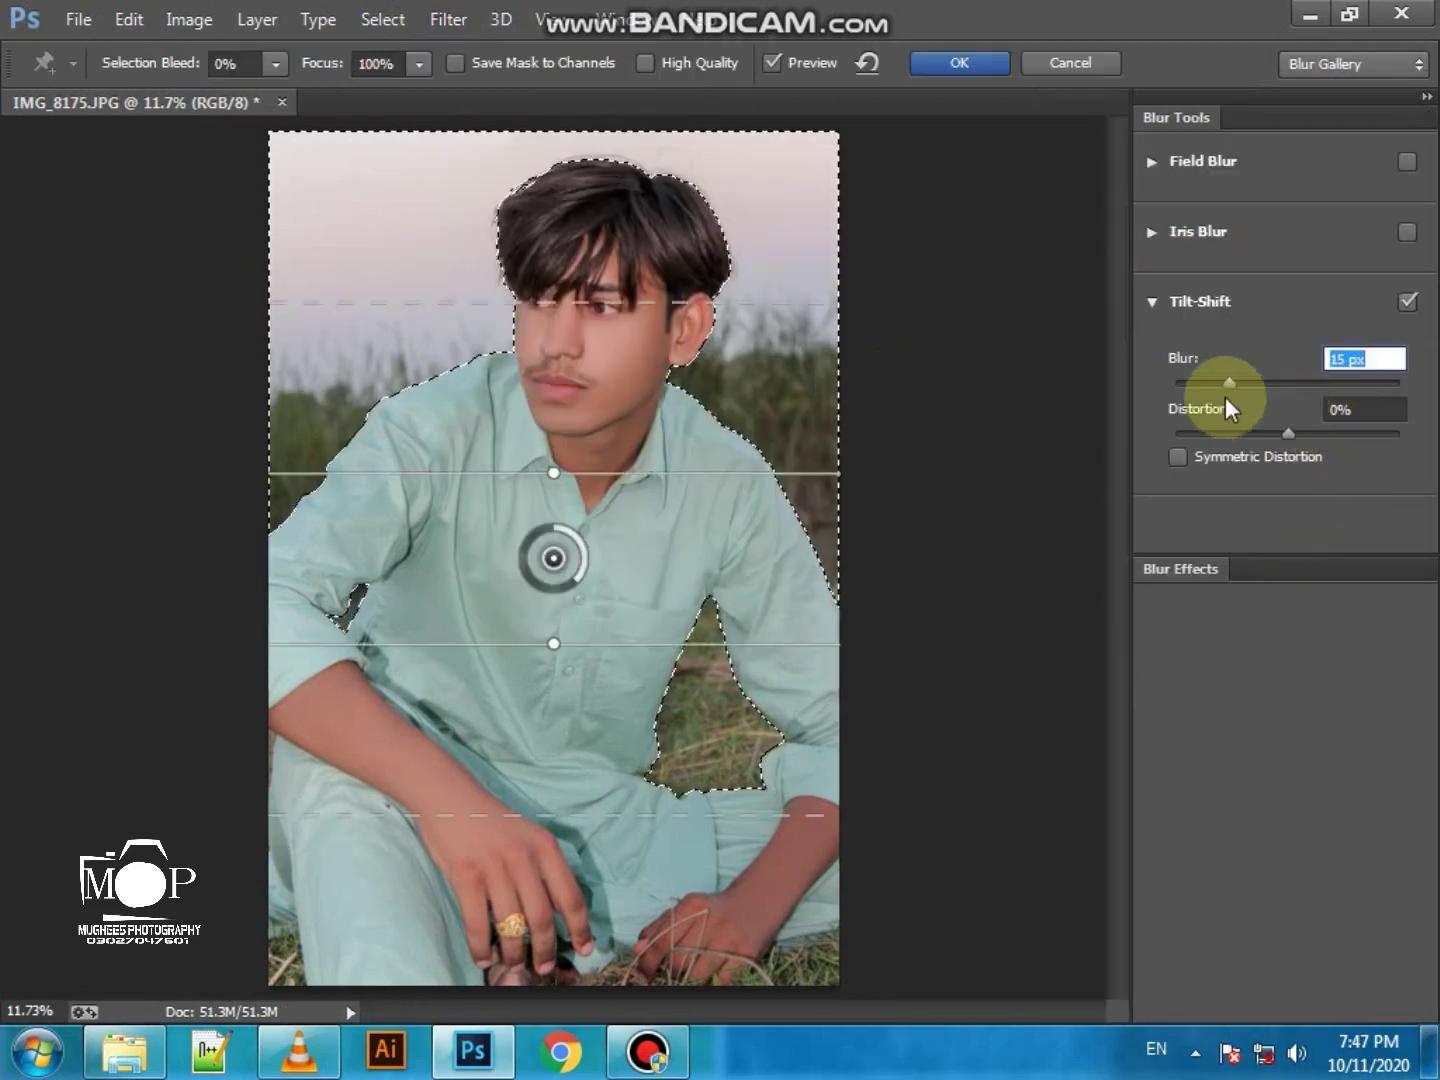
pyautogui.moveTo(561, 580); pyautogui.dragTo(554, 928)
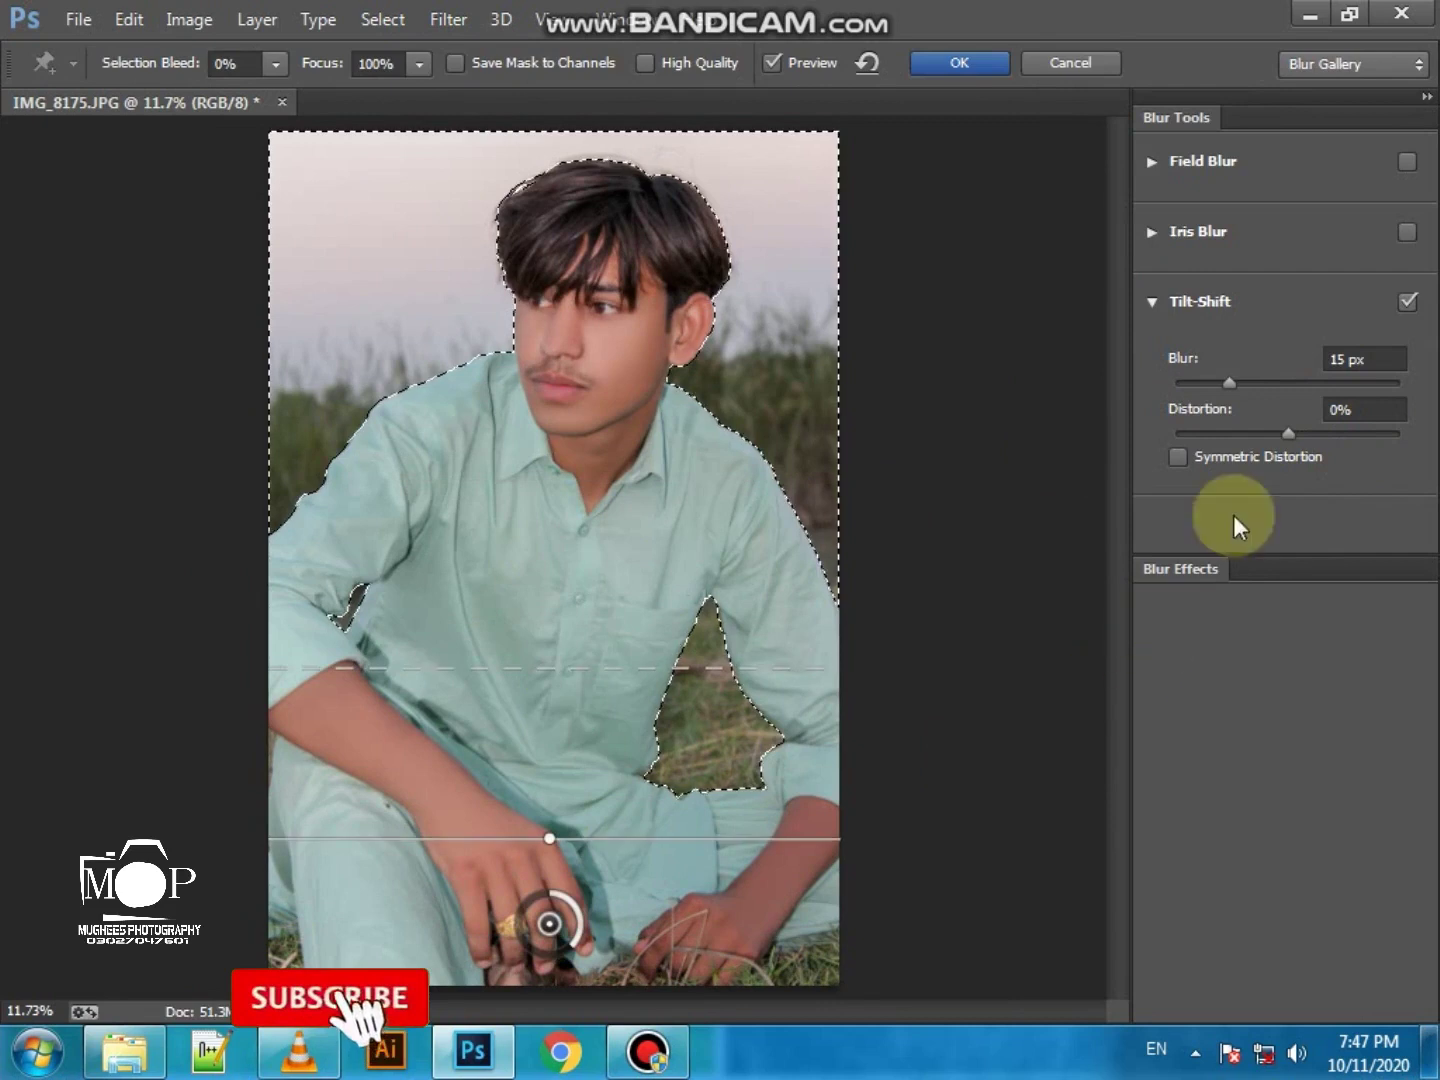
pyautogui.click(1284, 384)
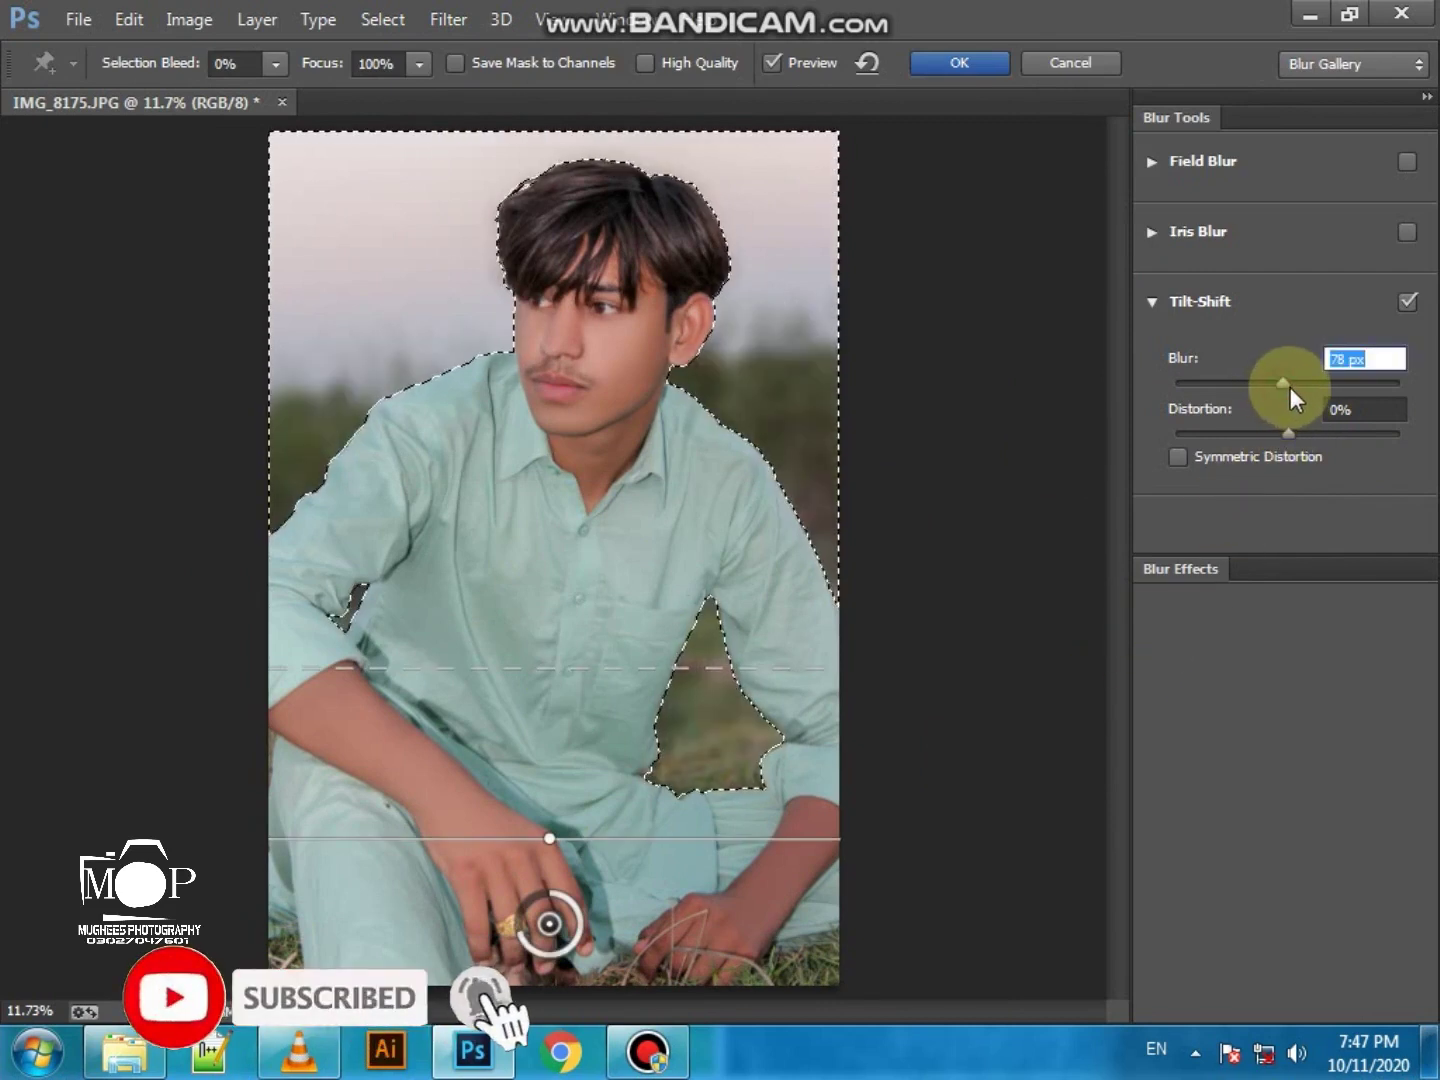
pyautogui.moveTo(571, 669); pyautogui.dragTo(560, 802)
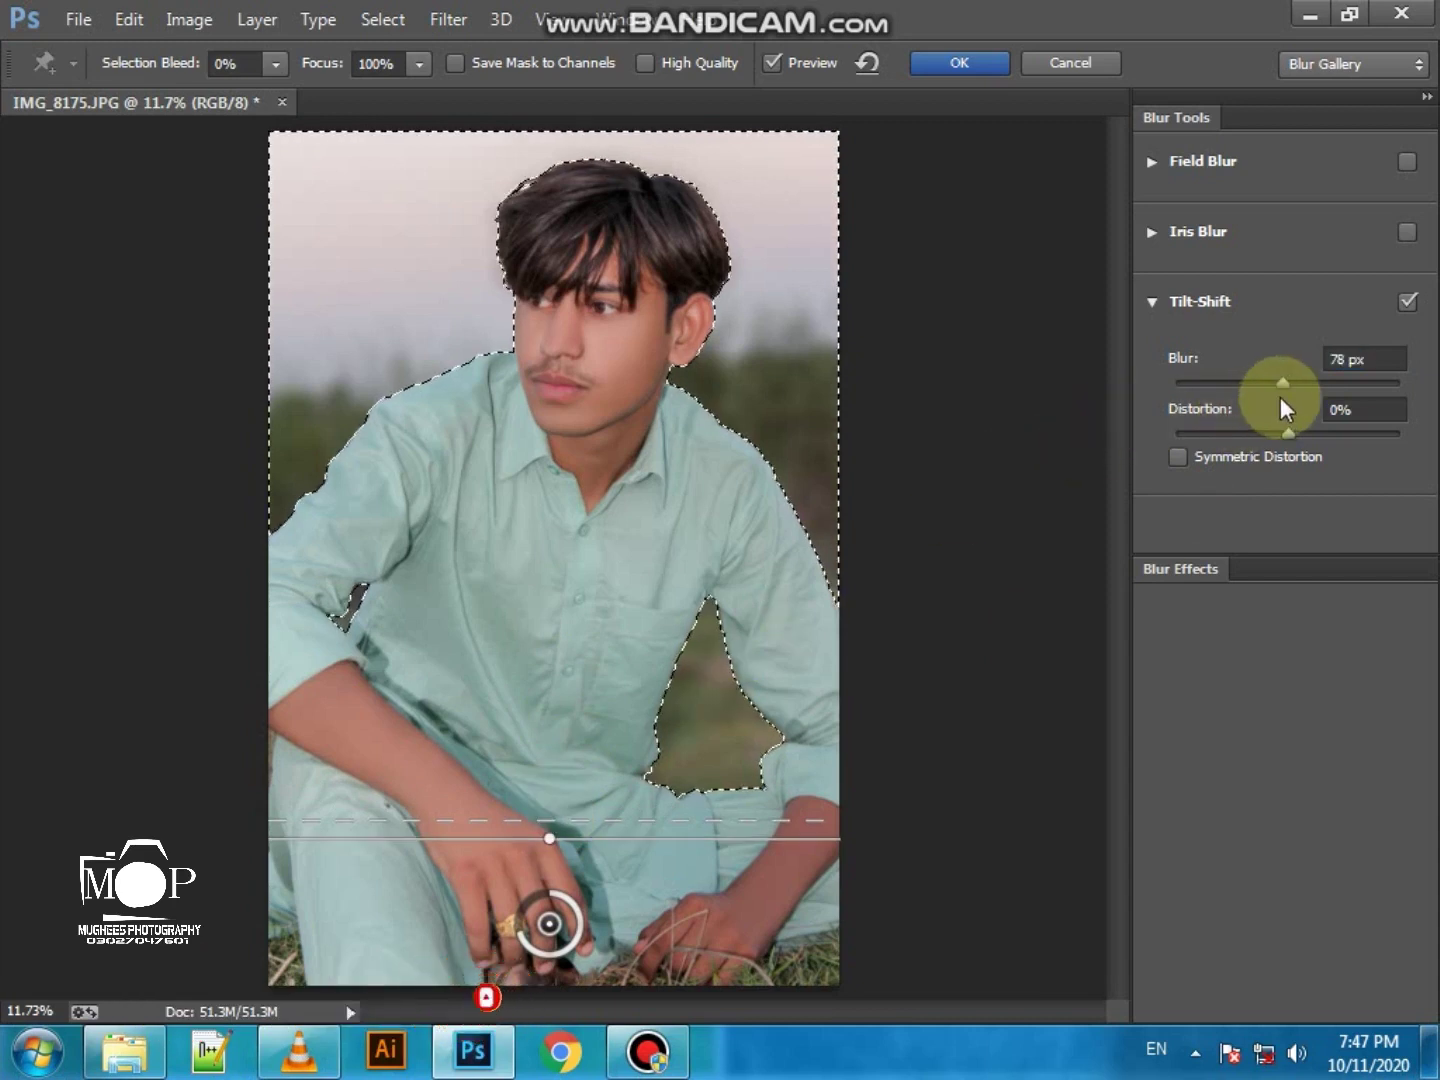
pyautogui.click(1296, 386)
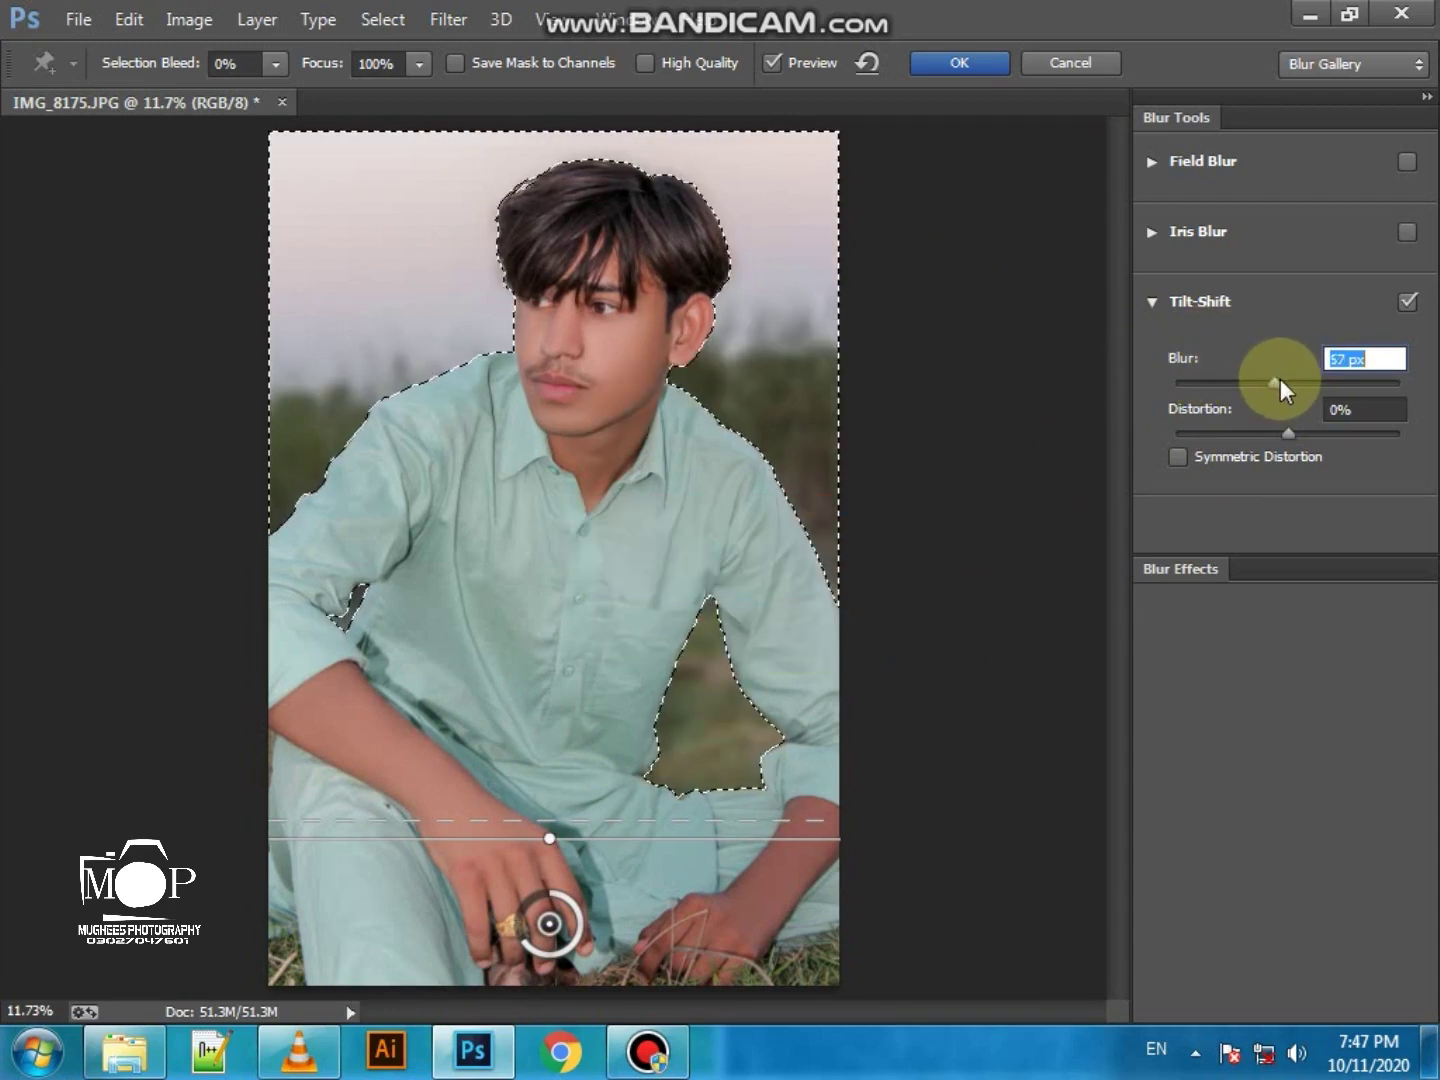
pyautogui.click(962, 69)
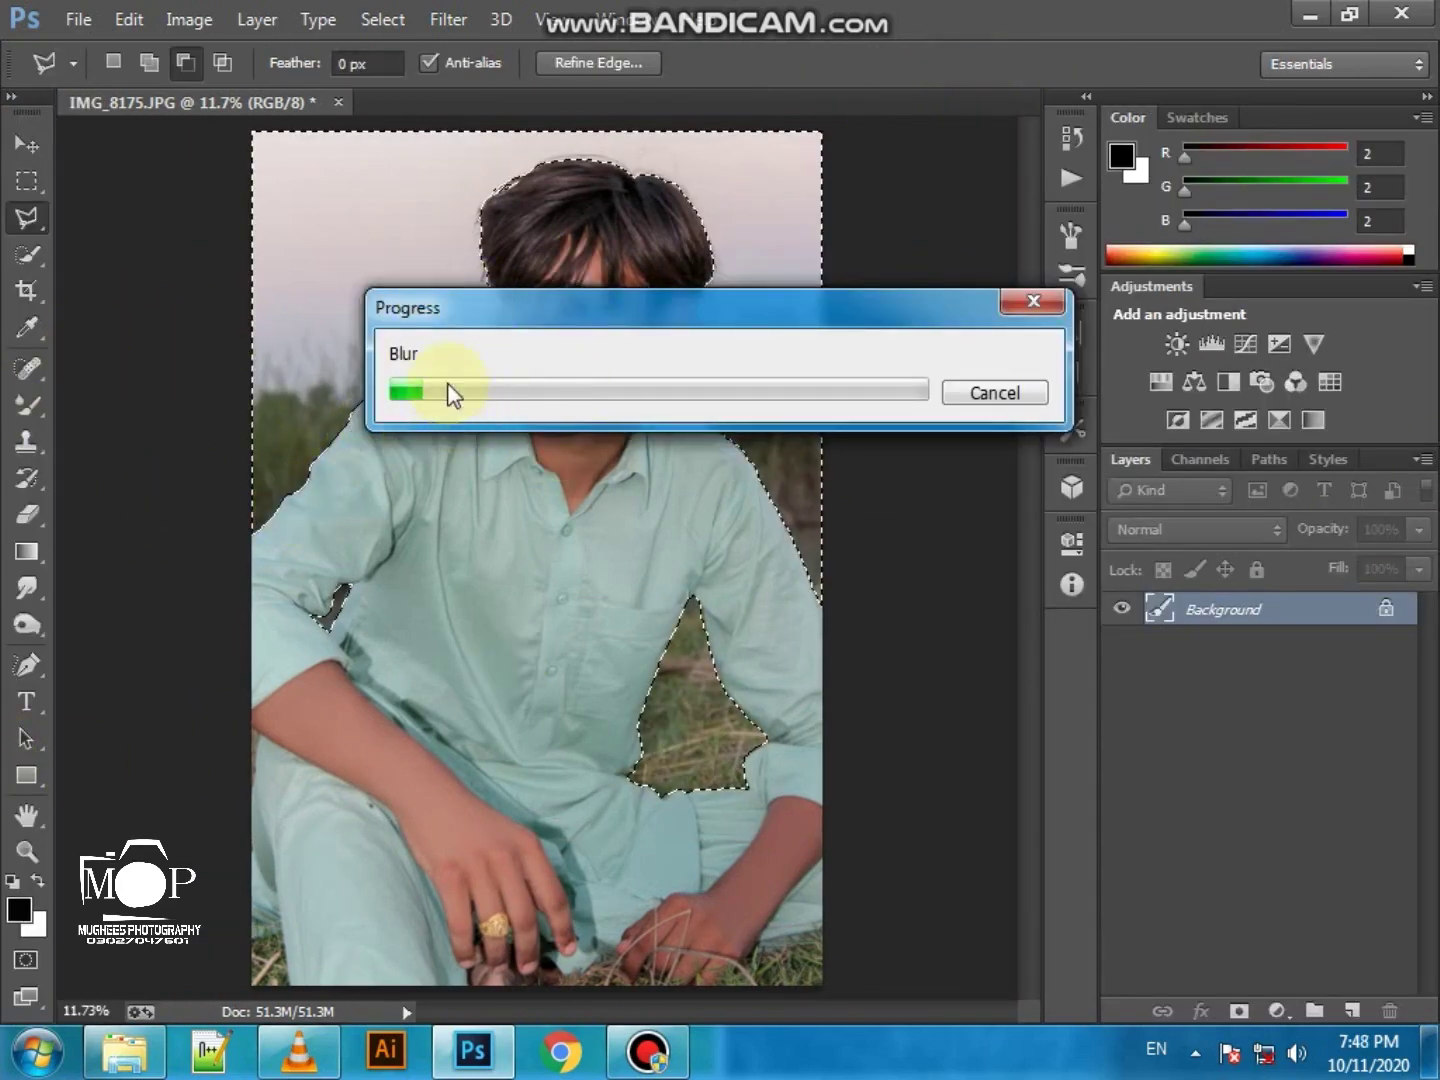
# Let the tilt-shift blur finish rendering, deselect, and launch the Camera Raw Filter
pyautogui.click(648, 1050)
pyautogui.moveTo(1149, 311); pyautogui.dragTo(1051, 551)
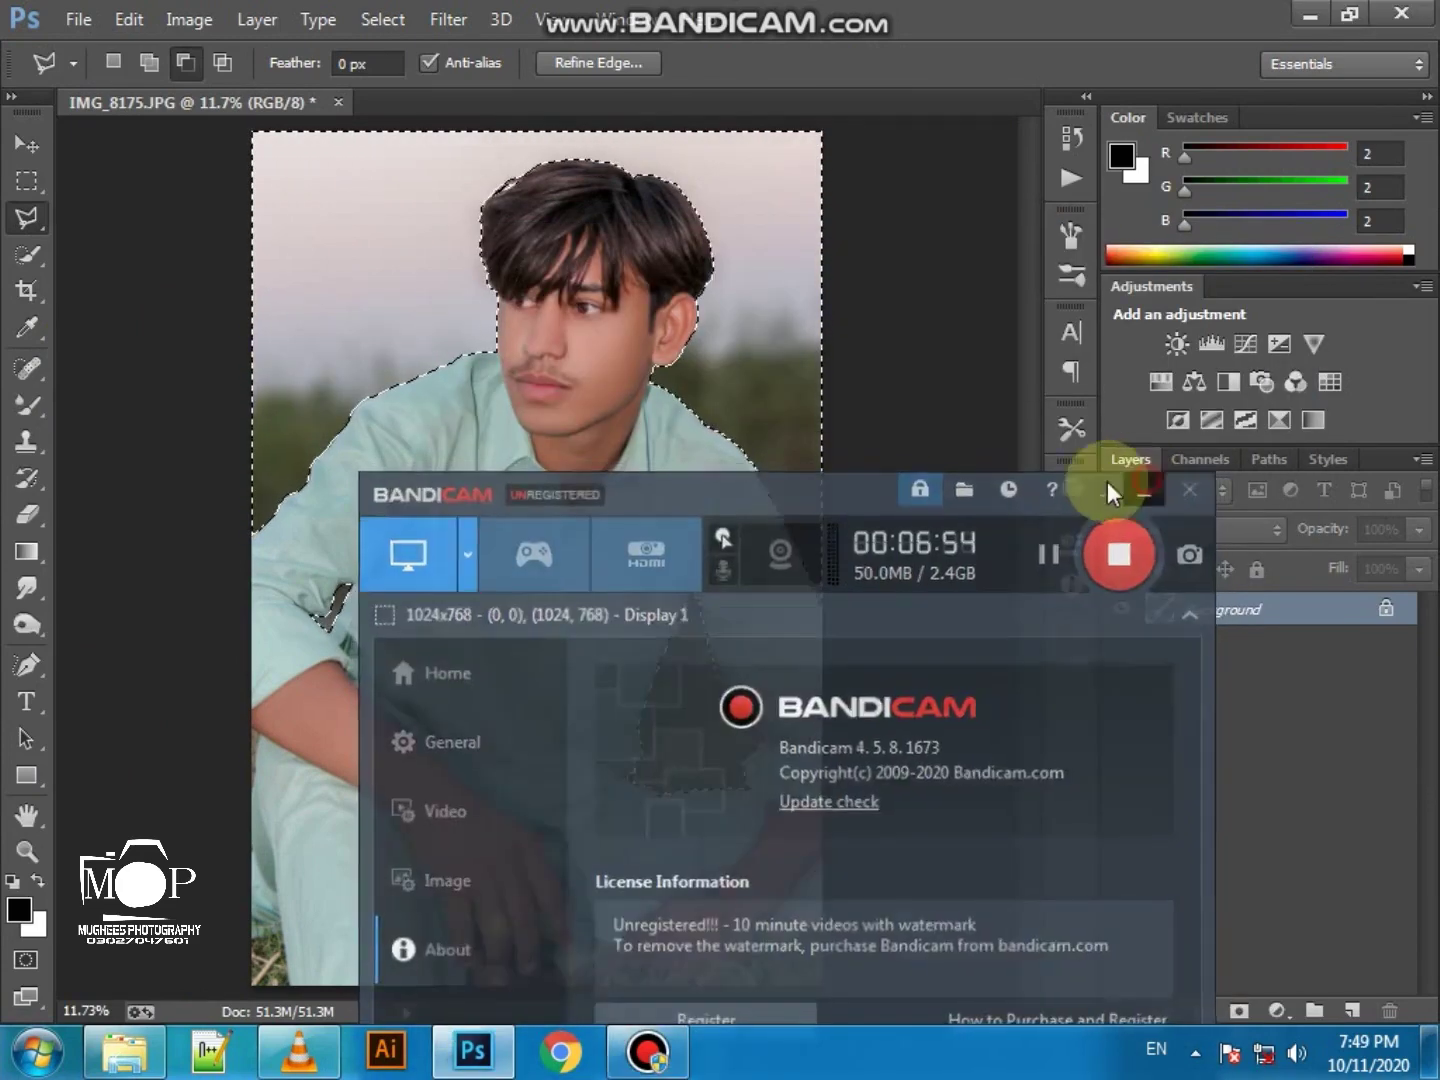
pyautogui.click(1110, 488)
pyautogui.rightClick(273, 243)
pyautogui.click(336, 262)
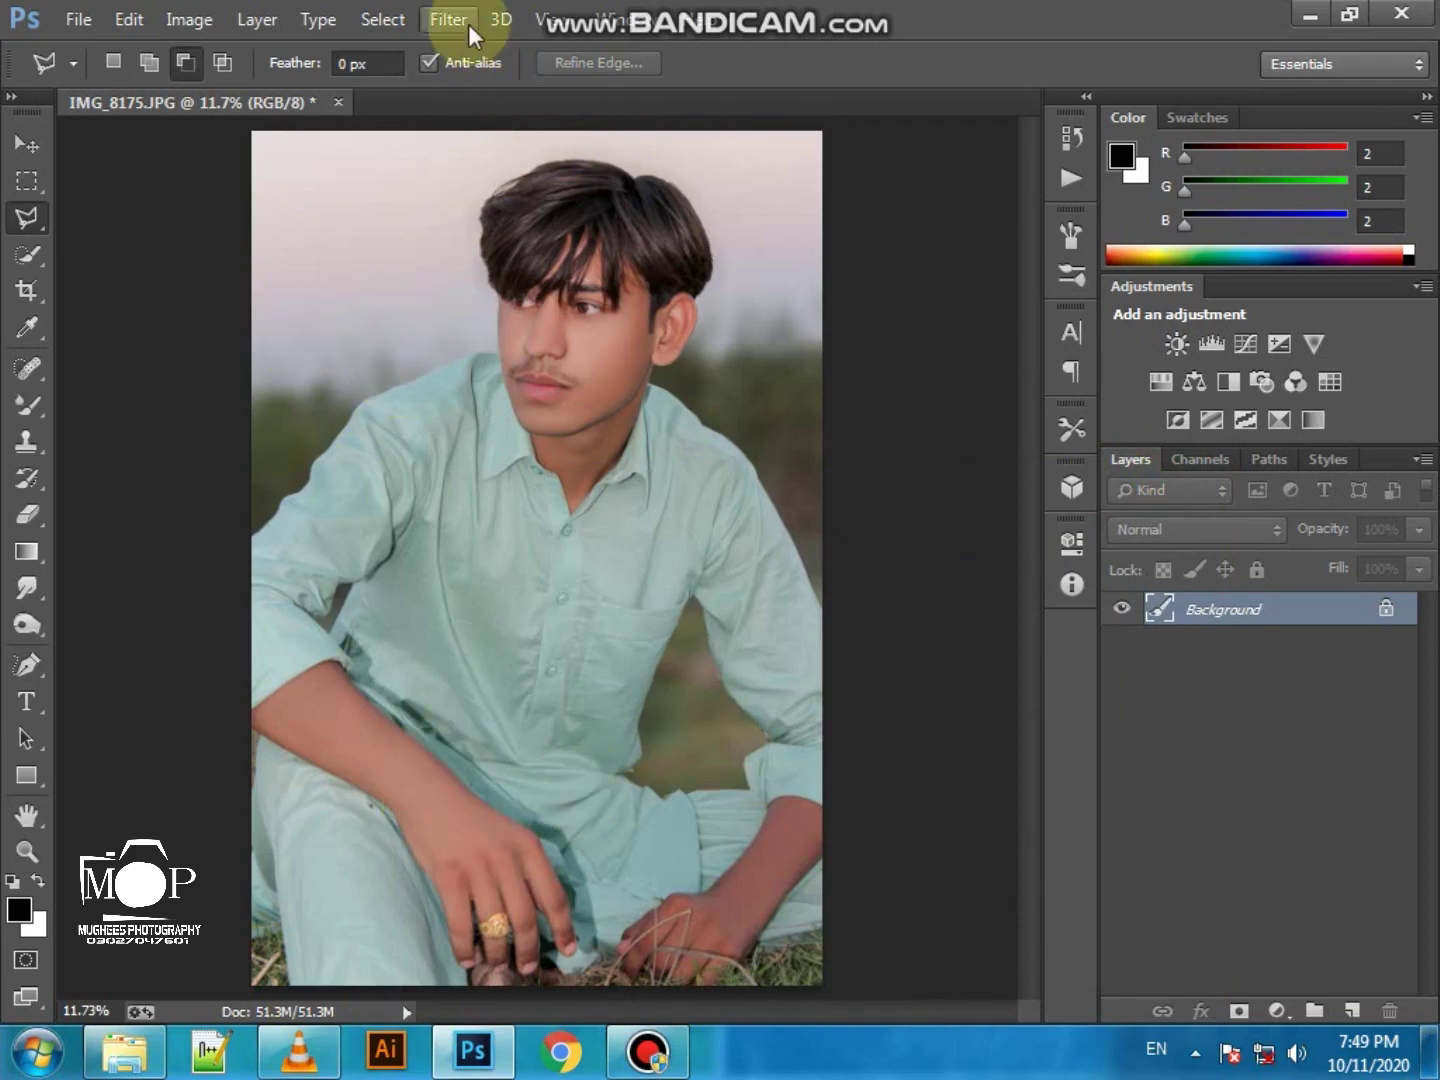
pyautogui.click(470, 26)
pyautogui.click(484, 180)
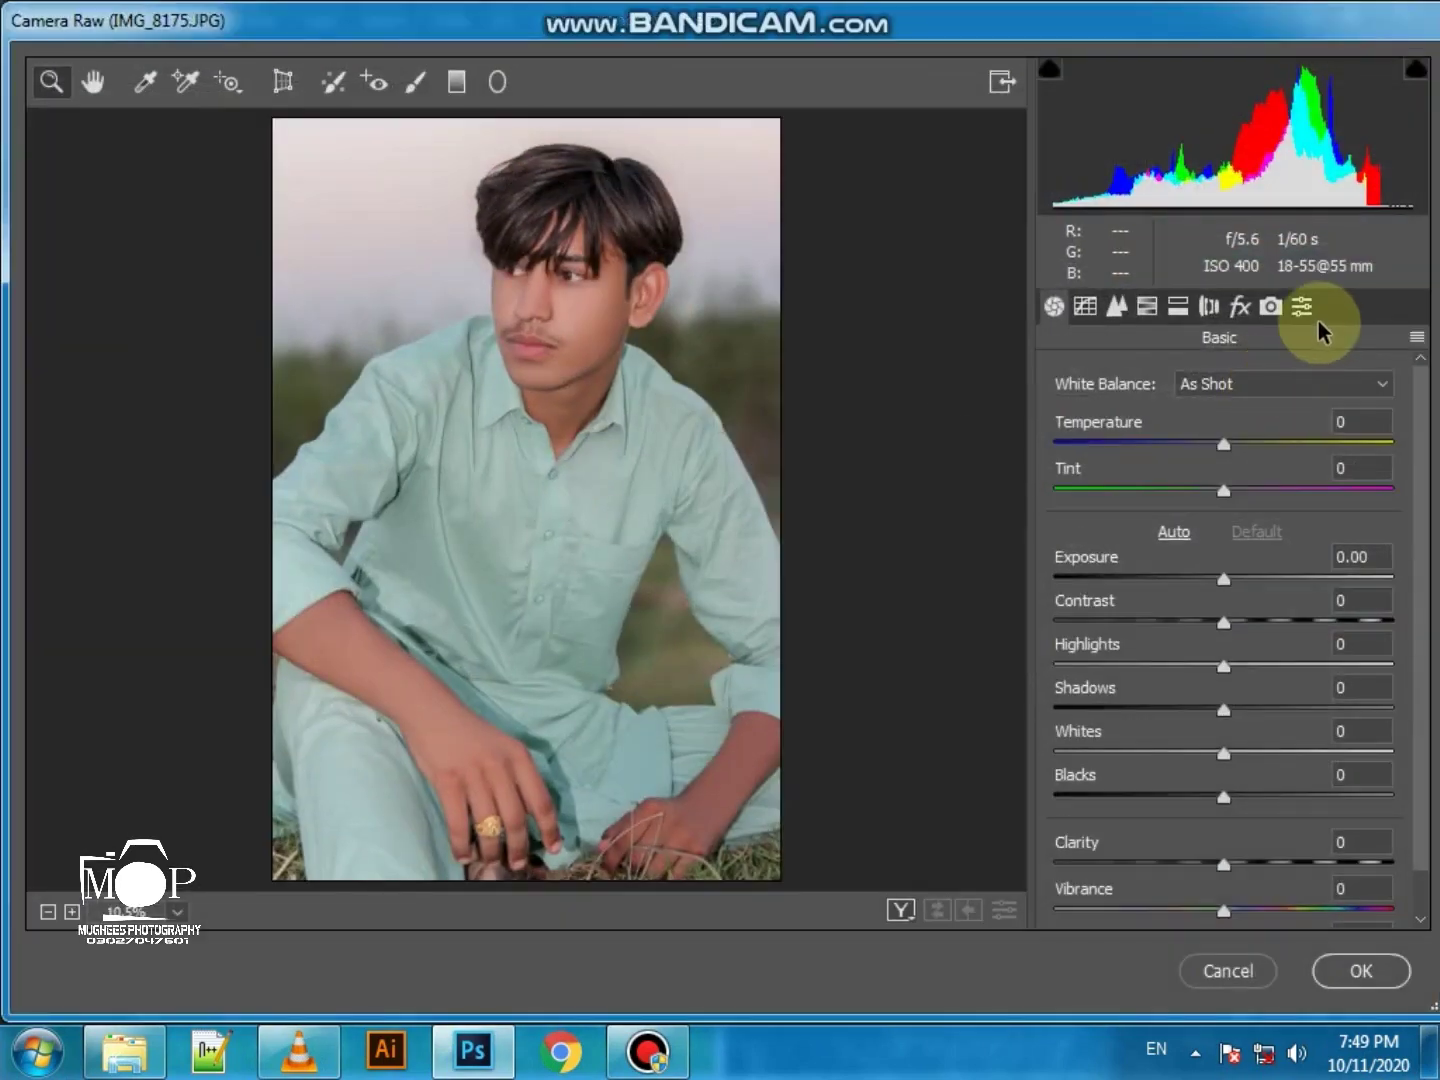
# Preview Camera Raw presets 1, 10, 11, 12, 2 and 8, then apply Drak Color Grading
pyautogui.click(1307, 310)
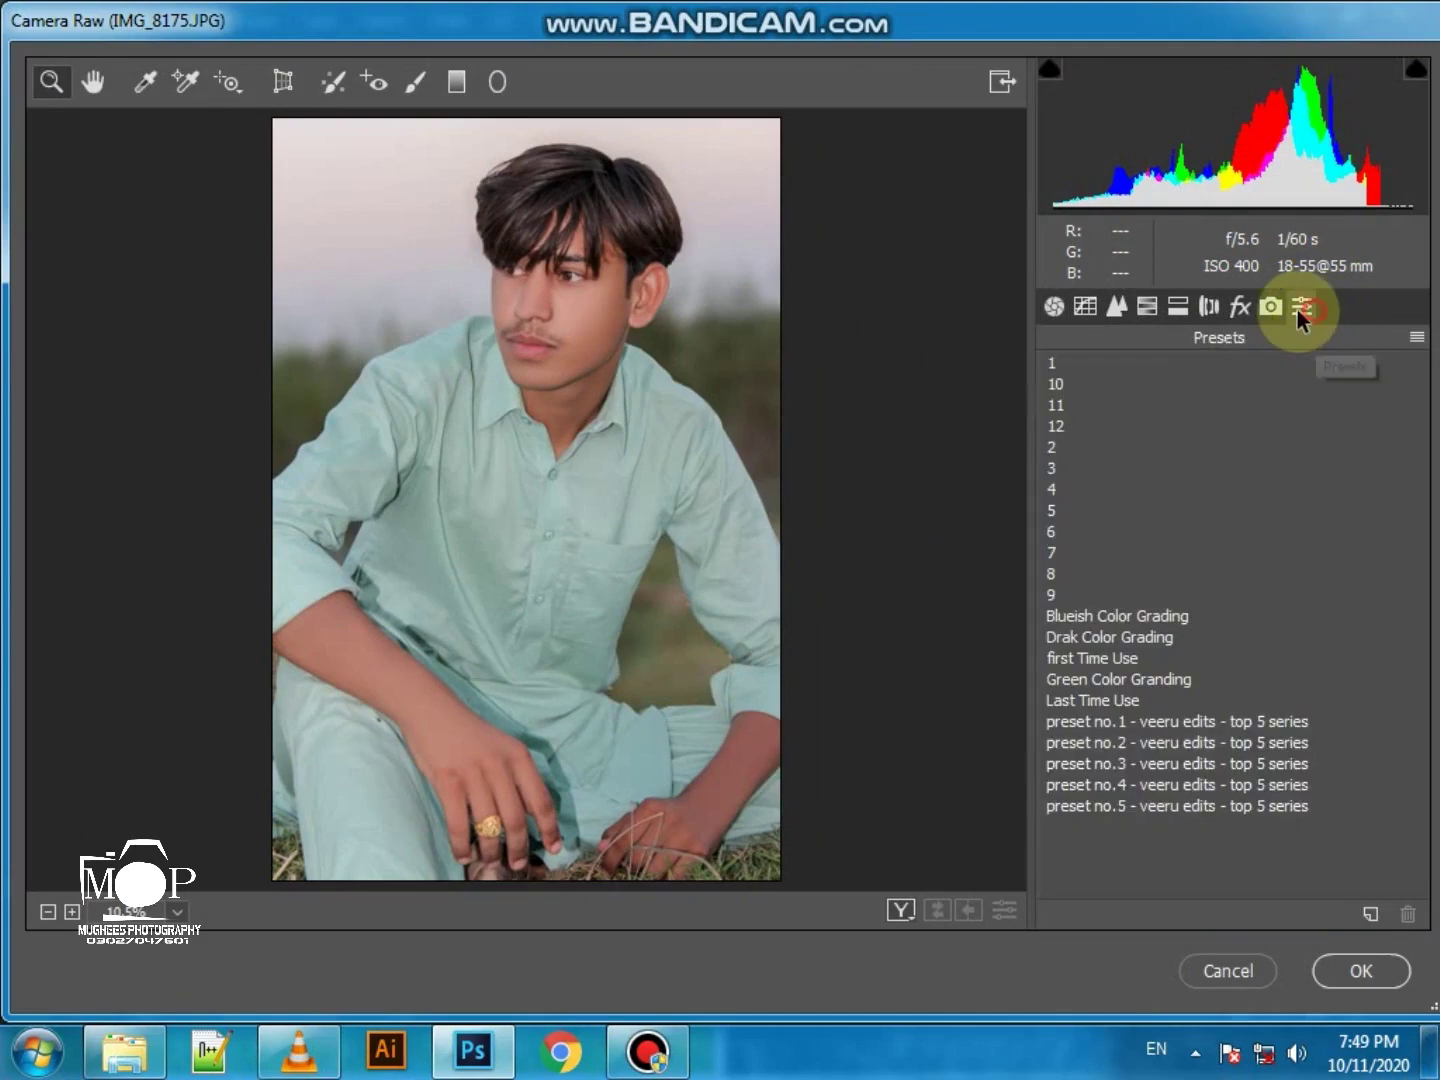
pyautogui.click(1085, 364)
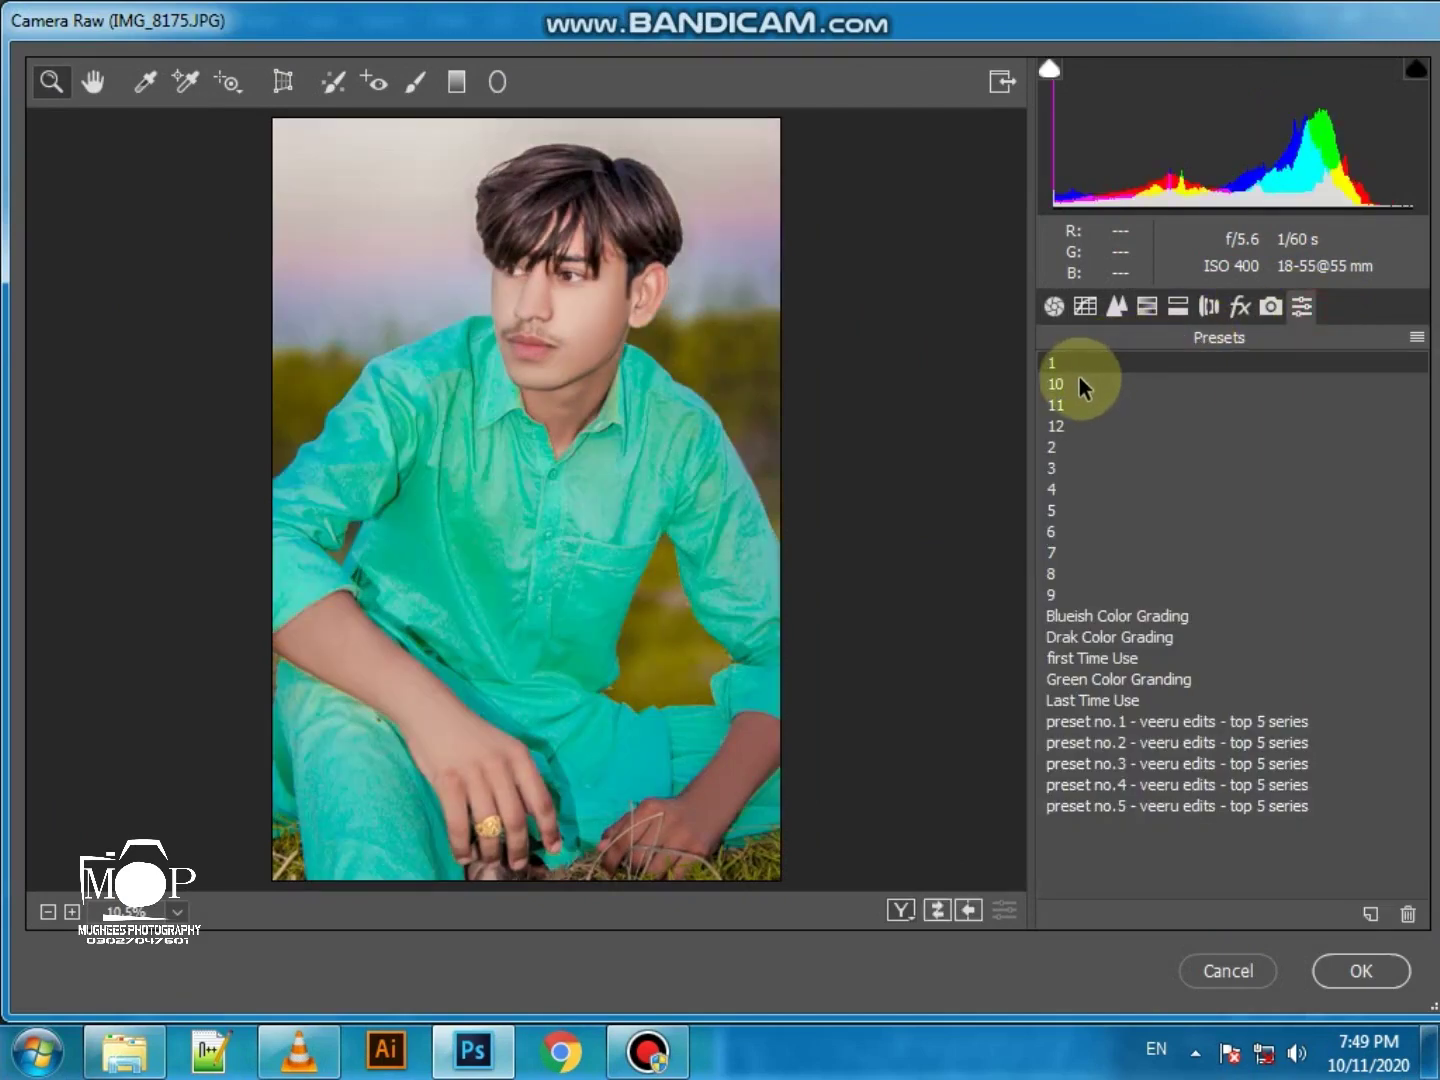
pyautogui.click(1061, 390)
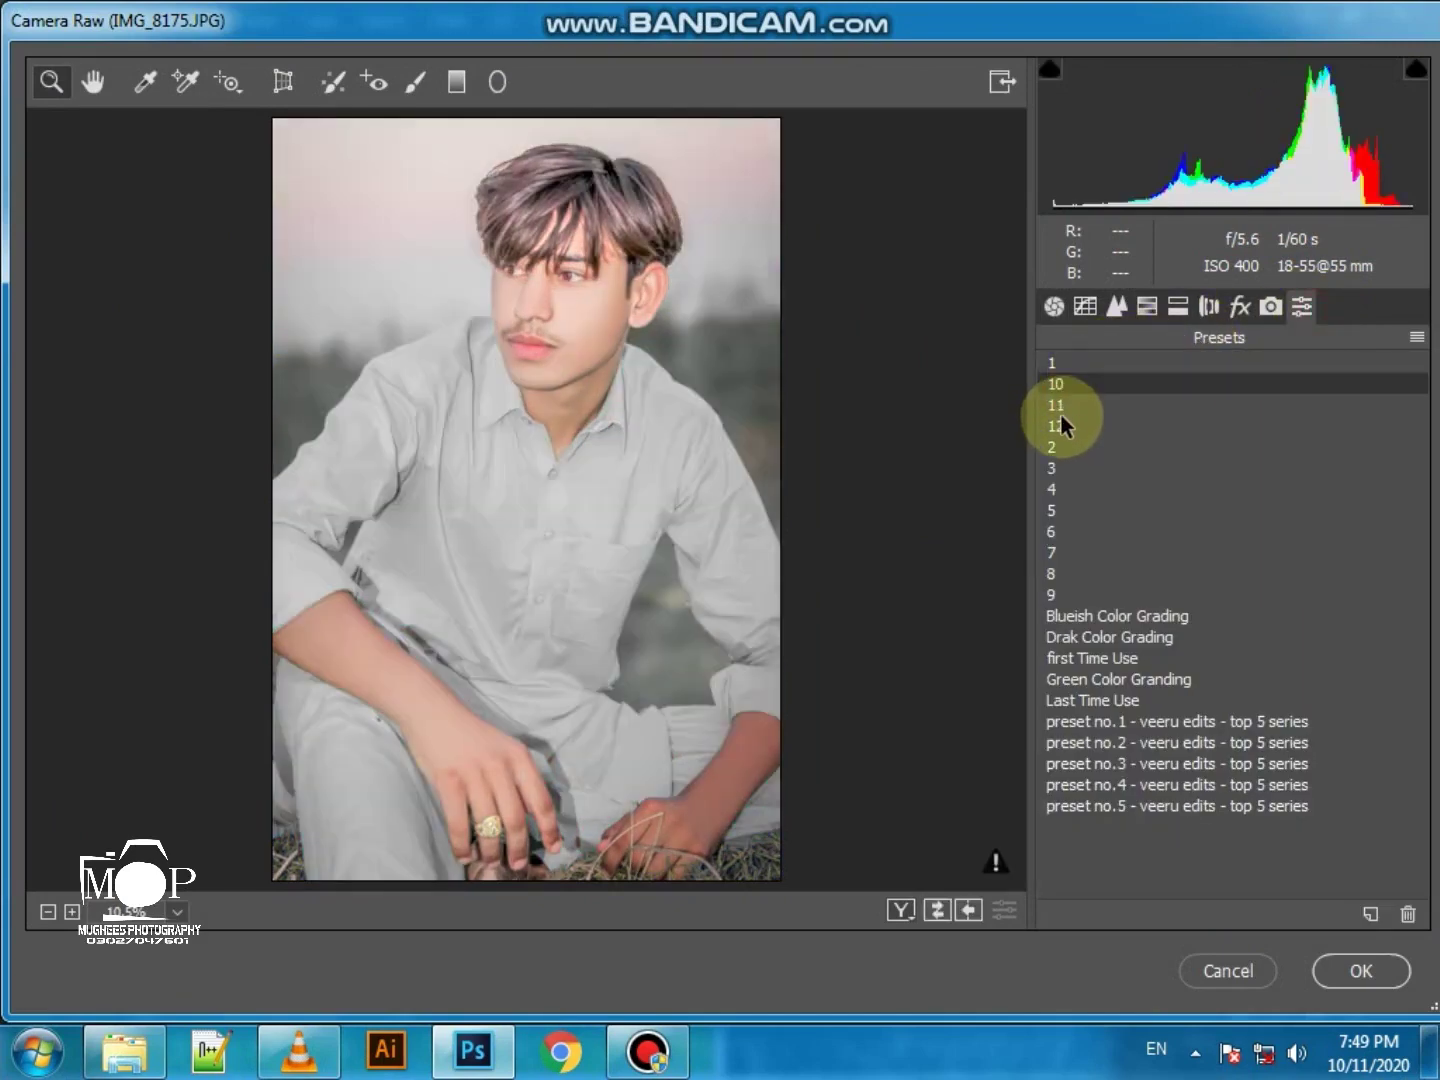
pyautogui.click(1075, 412)
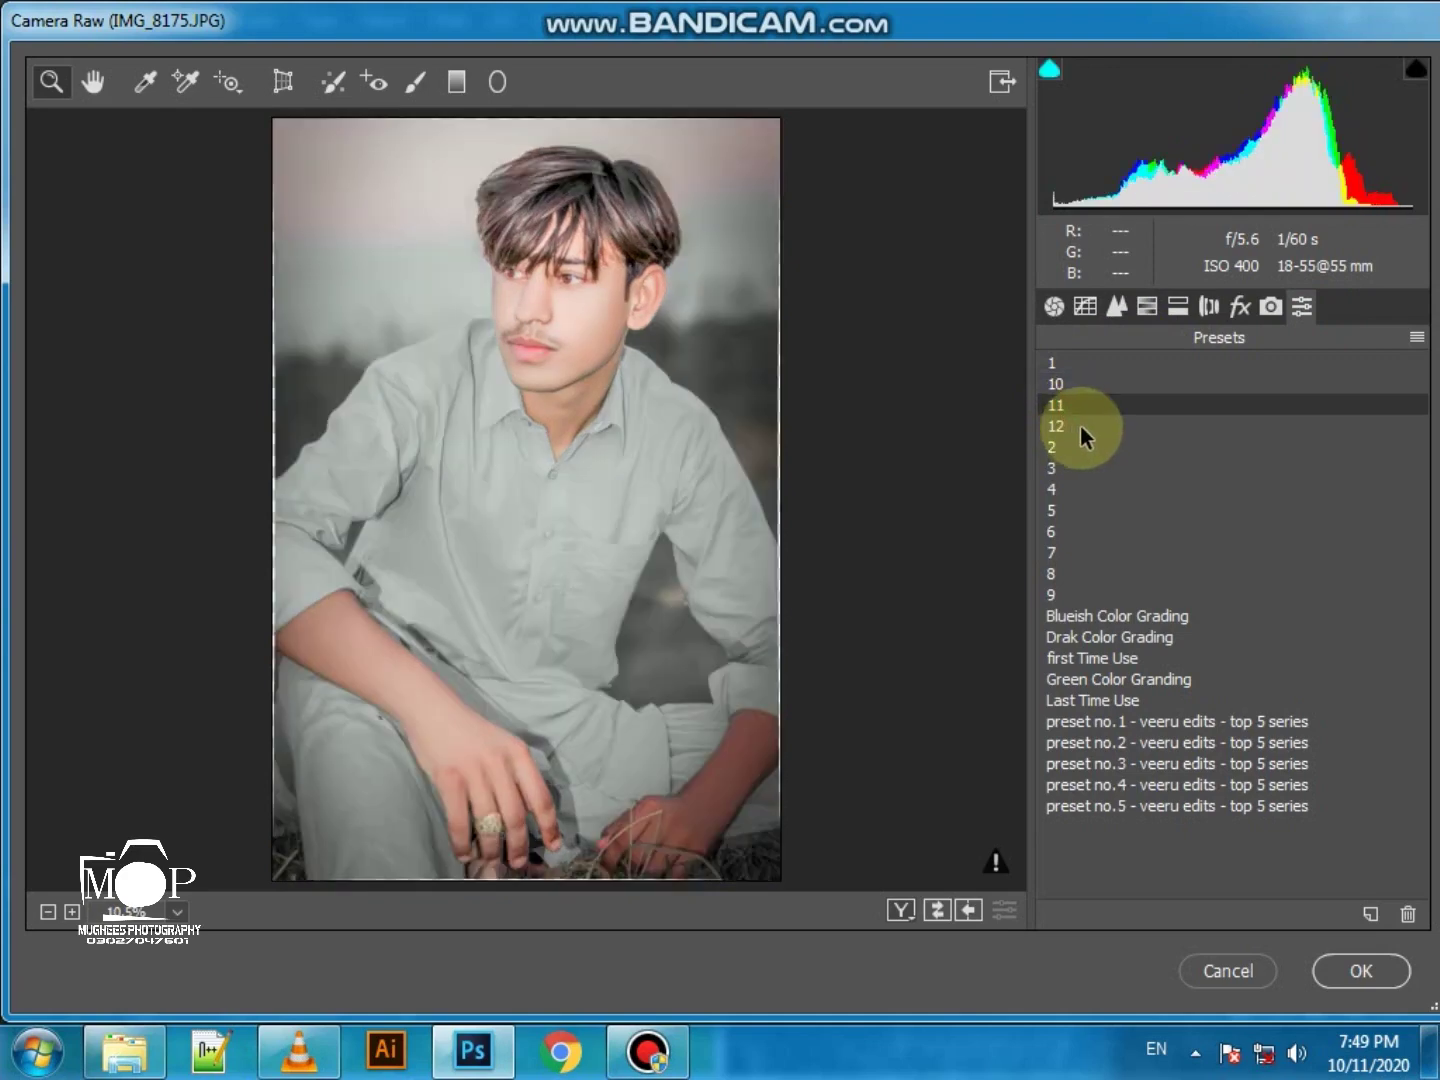
pyautogui.click(1084, 430)
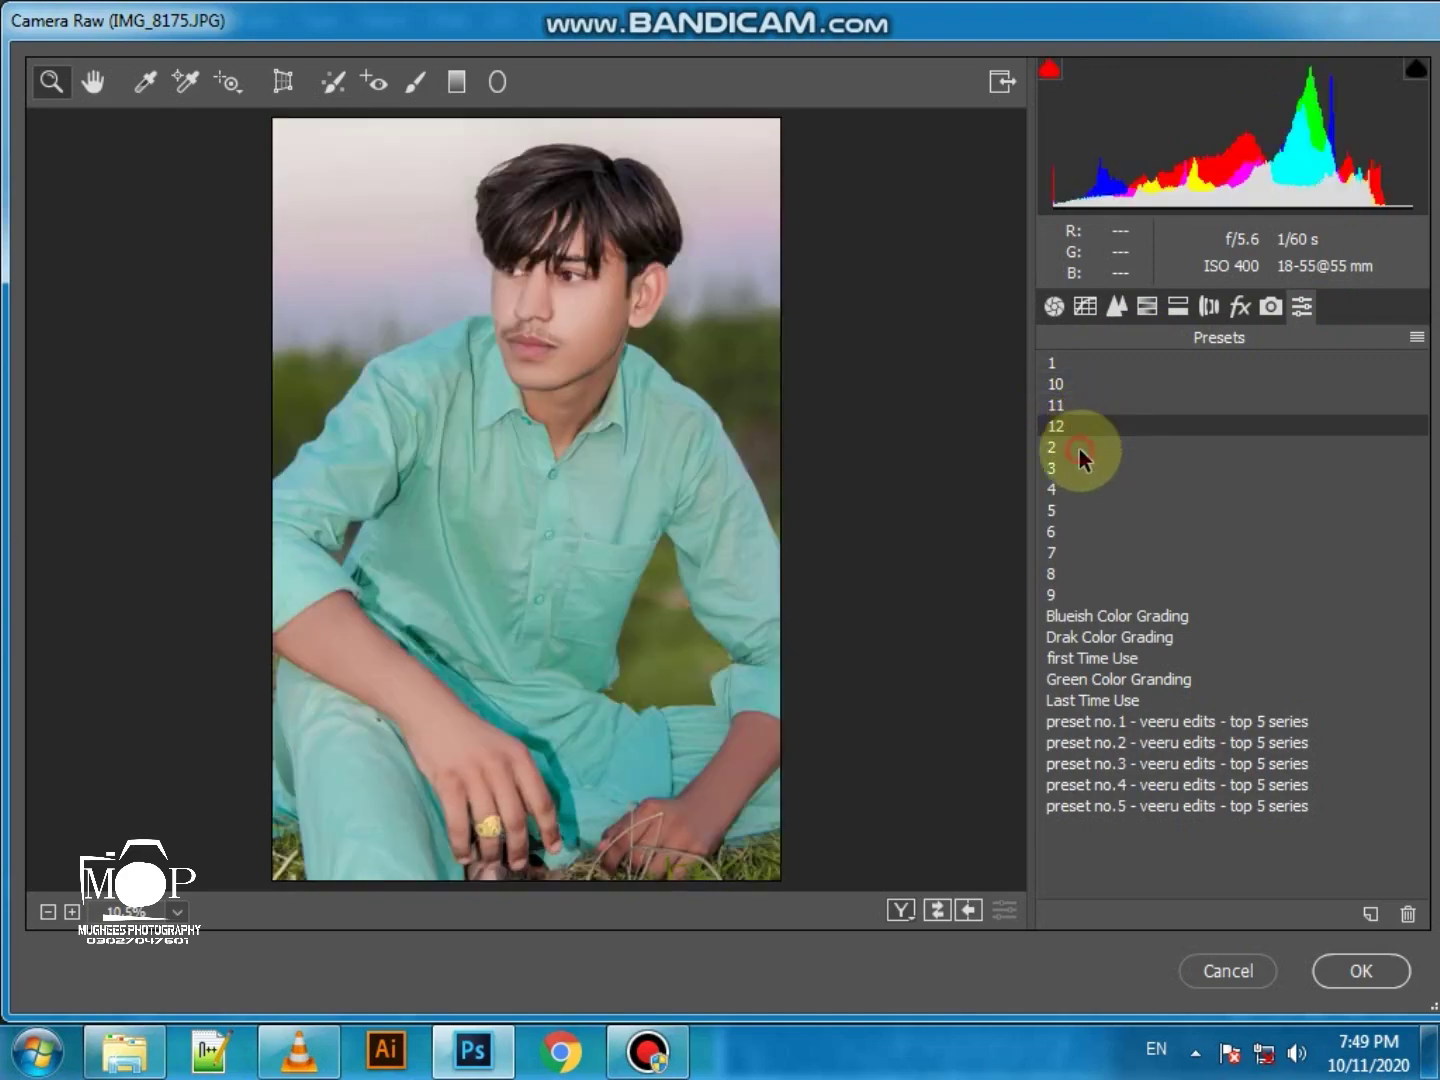
pyautogui.press('Down')
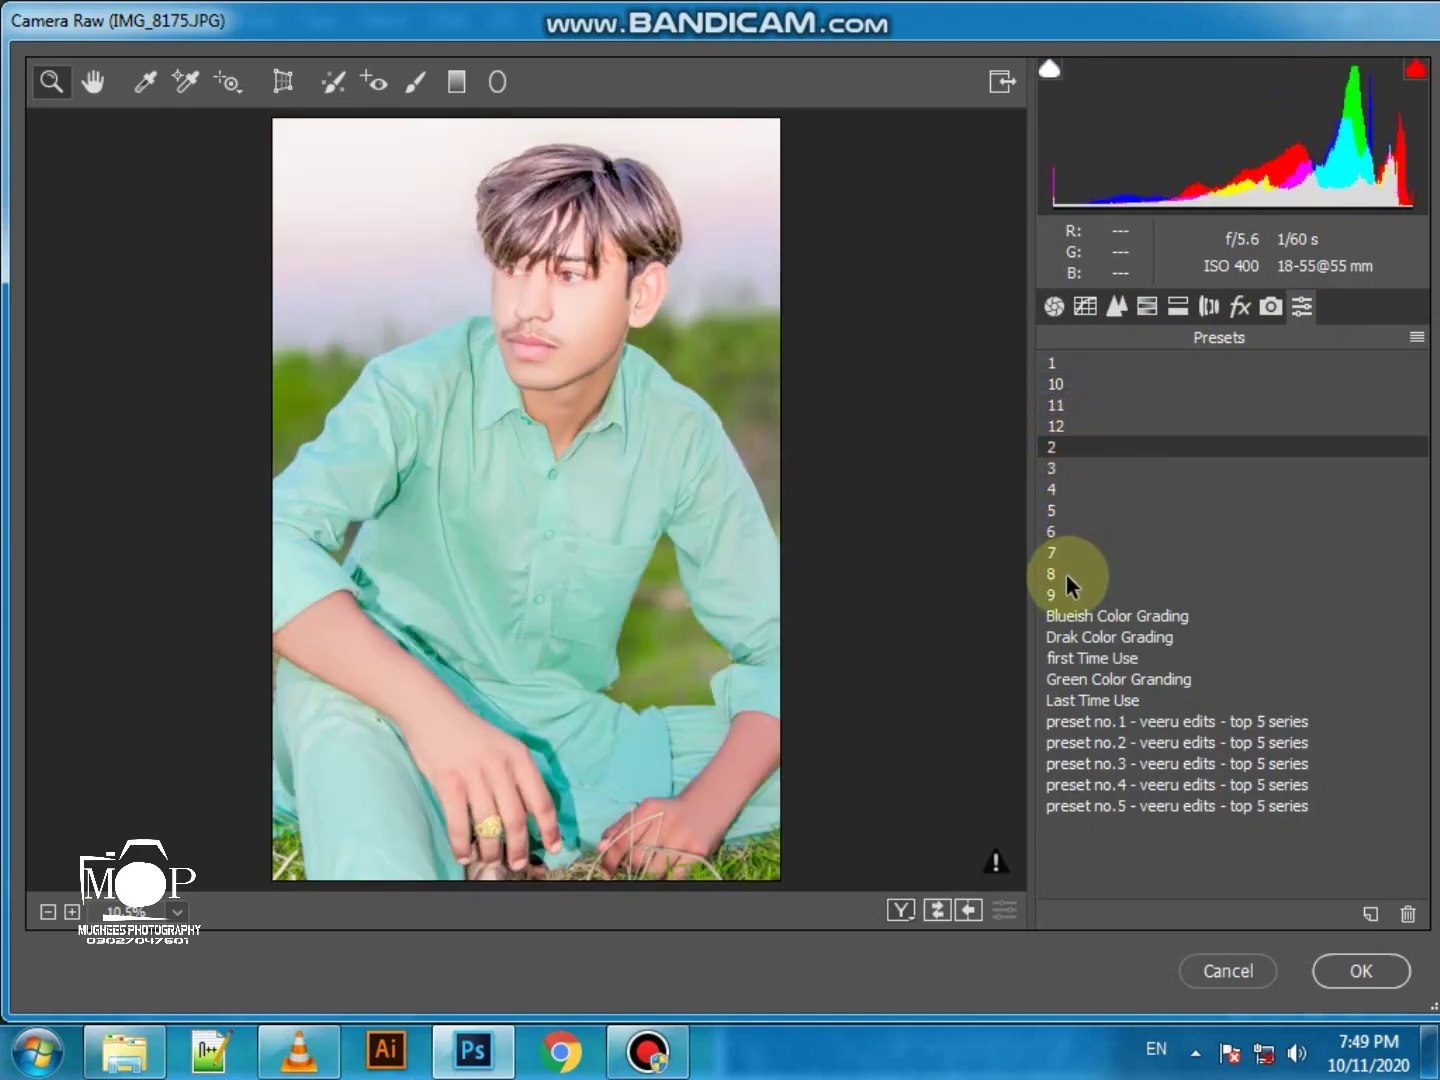
pyautogui.click(1066, 575)
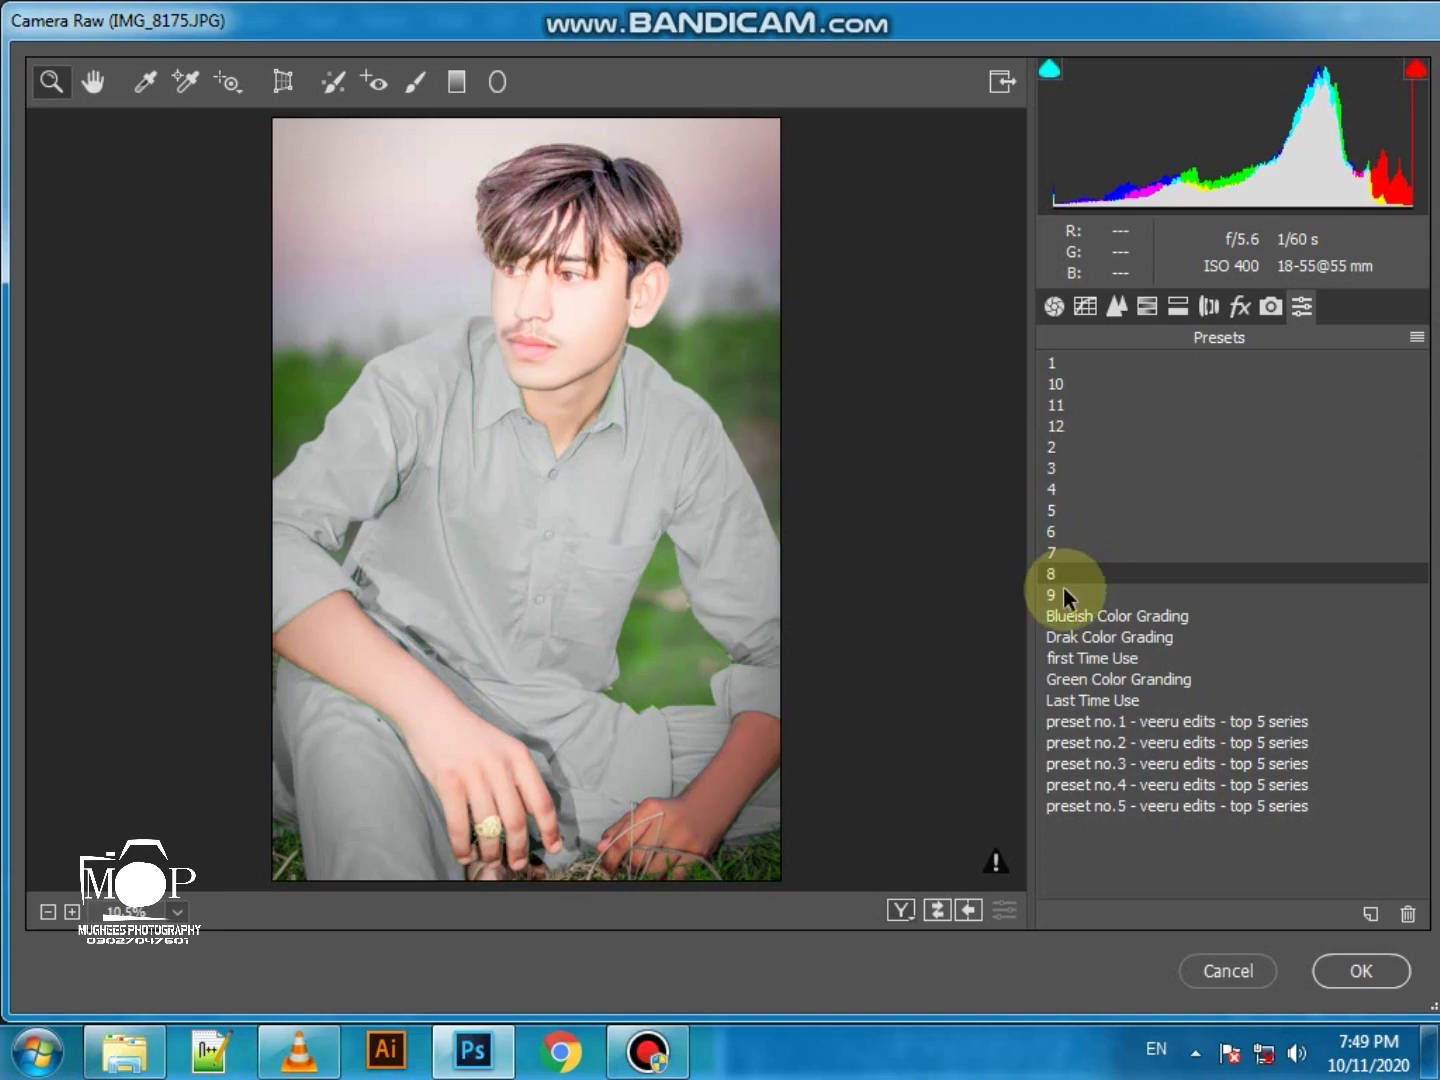
pyautogui.click(1078, 644)
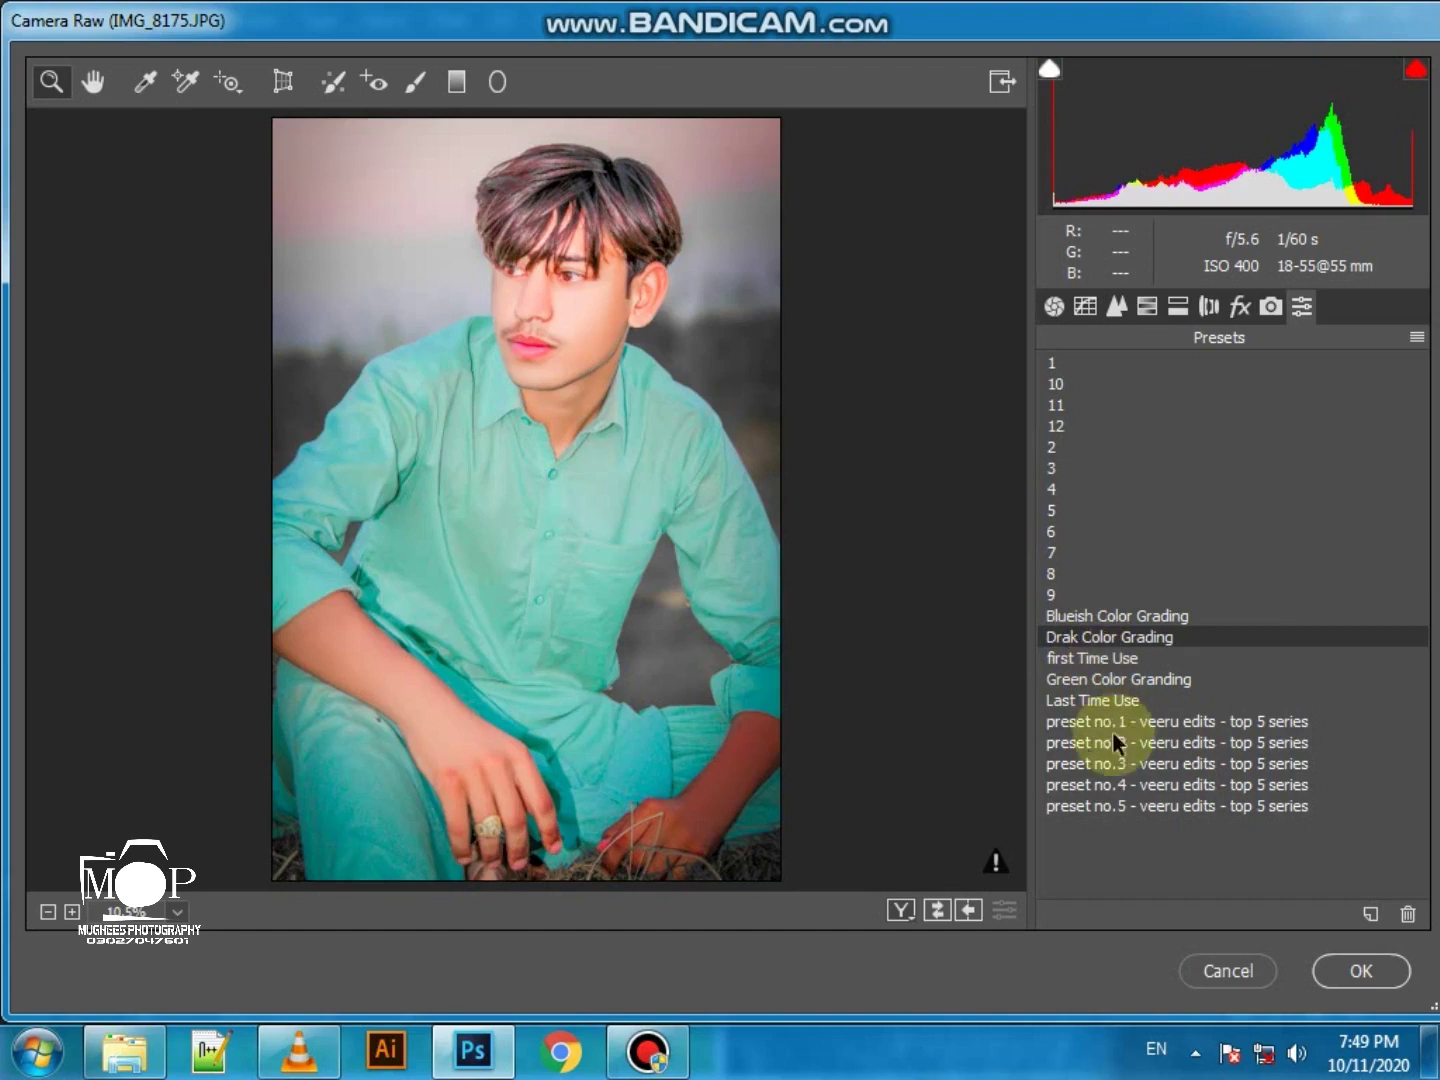
pyautogui.click(1147, 306)
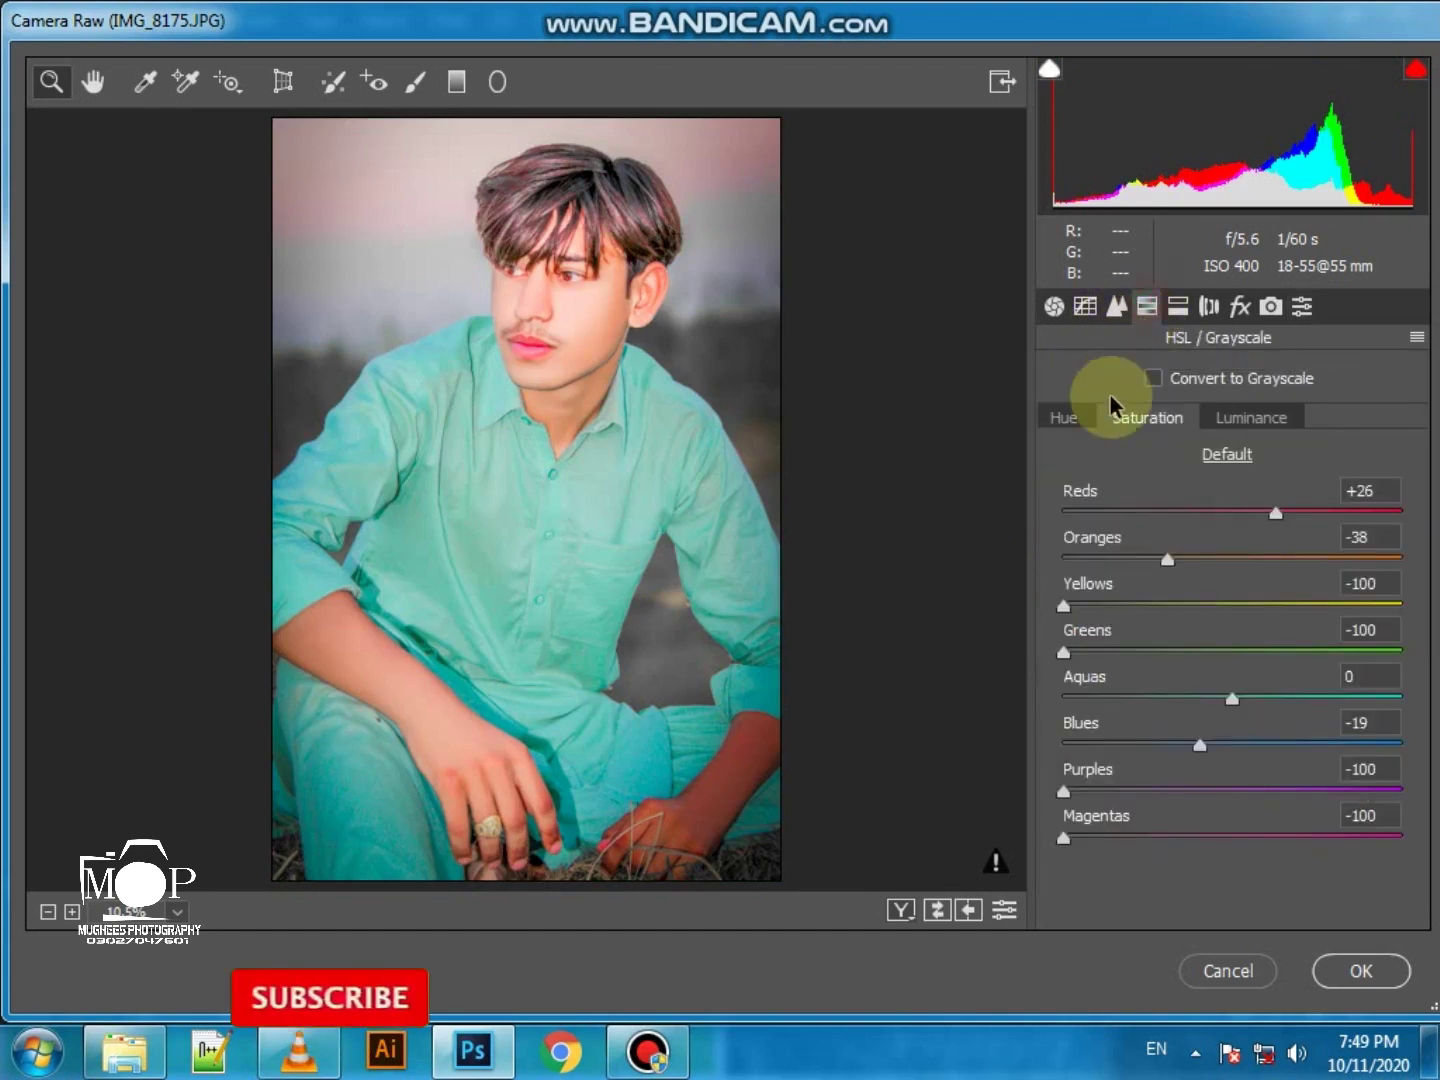
# Mute Reds (-24) and Oranges saturation, nudge Oranges hue, and zero red and orange luminance
pyautogui.click(1190, 512)
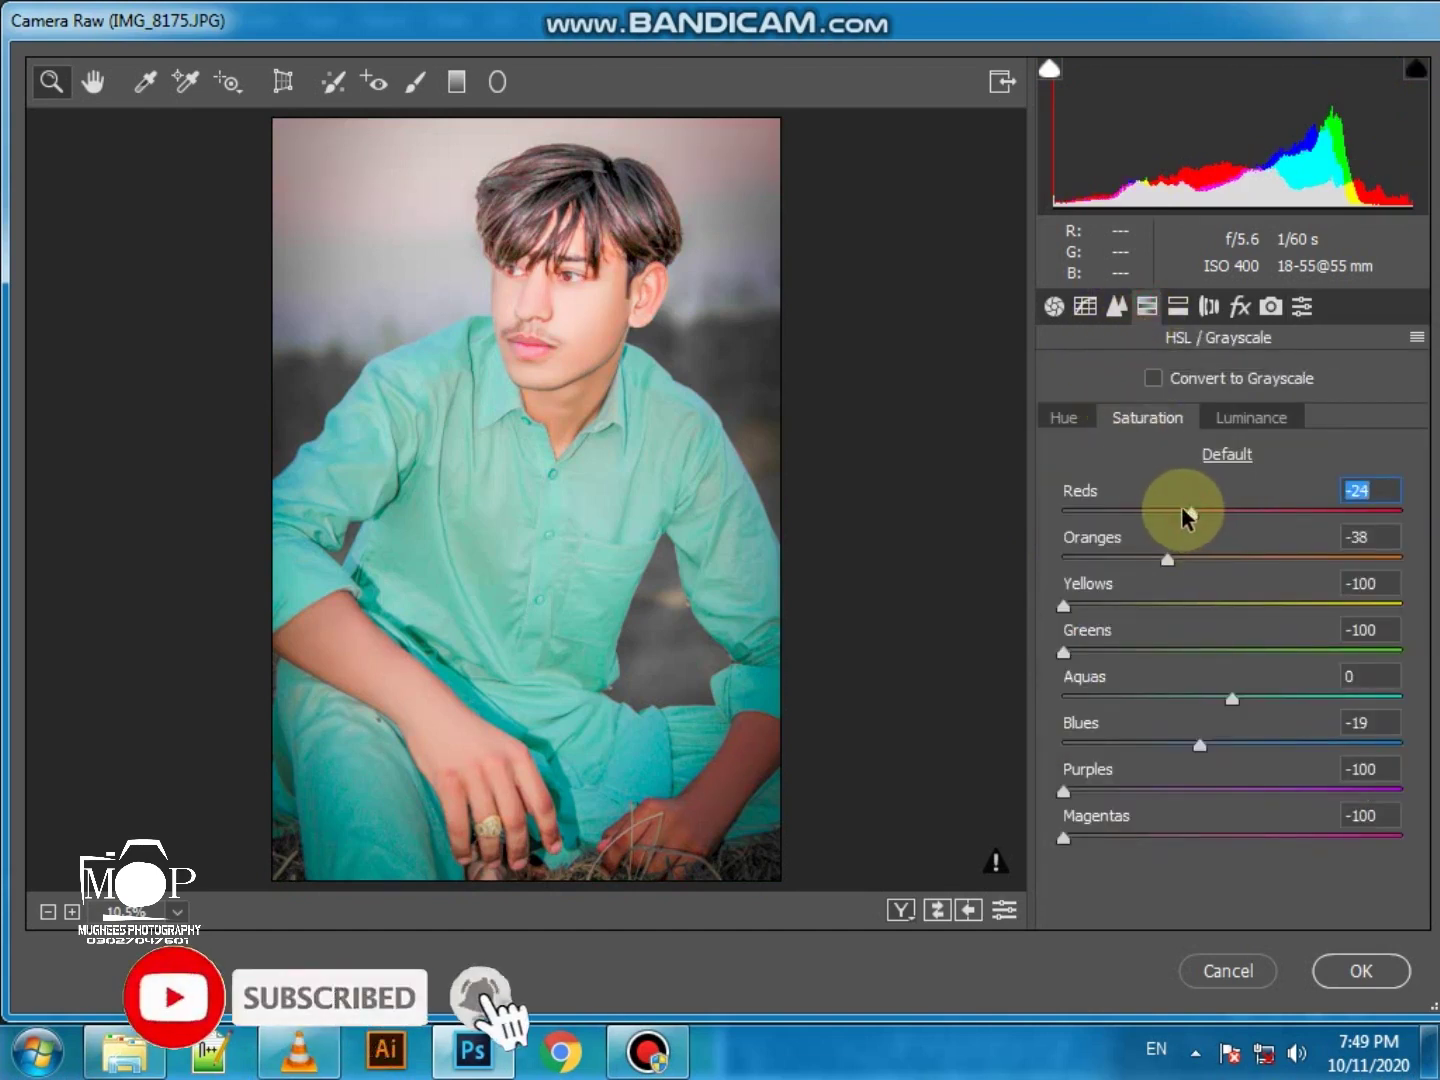
pyautogui.click(1080, 426)
pyautogui.moveTo(1262, 558); pyautogui.dragTo(1226, 519)
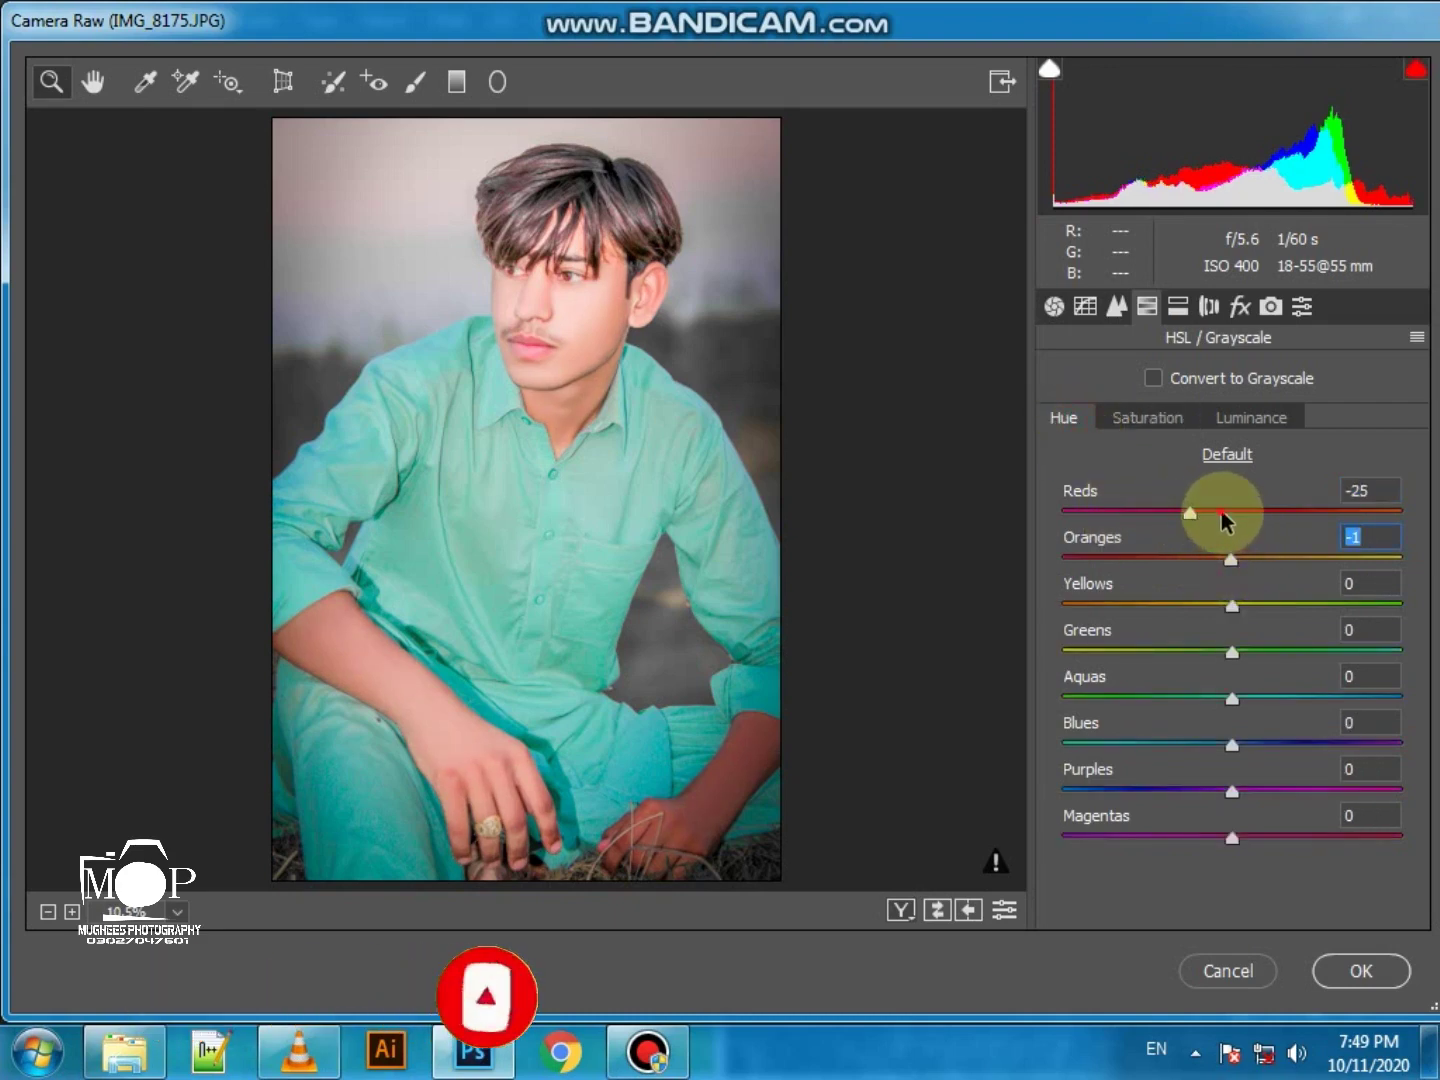
pyautogui.click(1170, 420)
pyautogui.moveTo(1149, 558); pyautogui.dragTo(1121, 559)
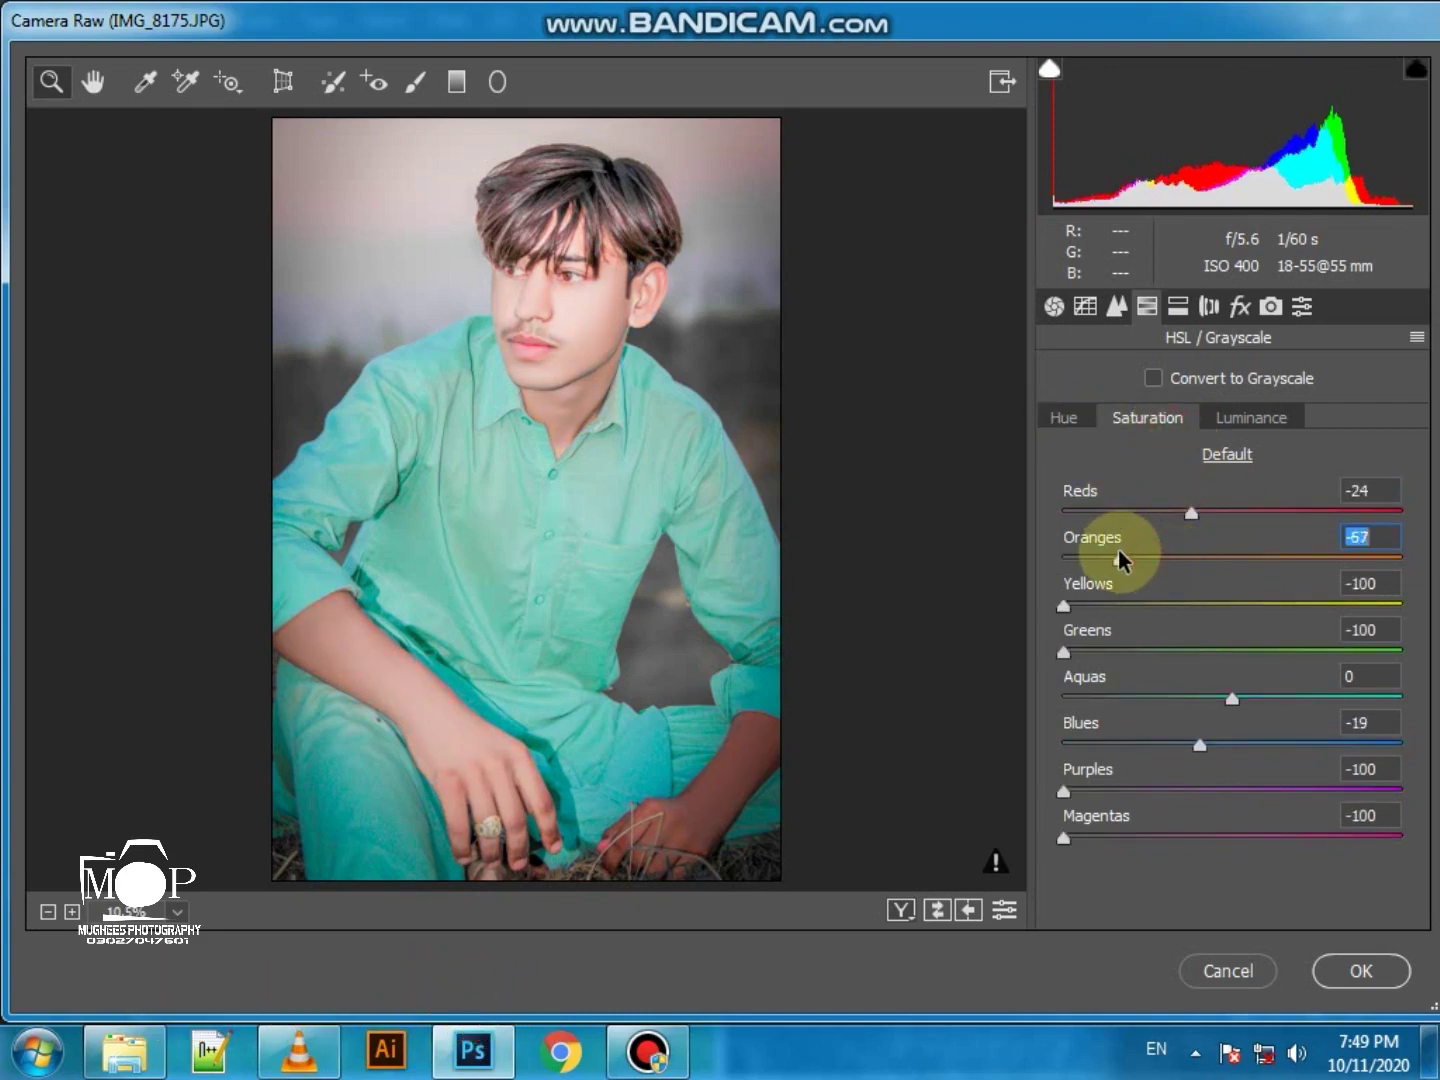
pyautogui.click(1250, 412)
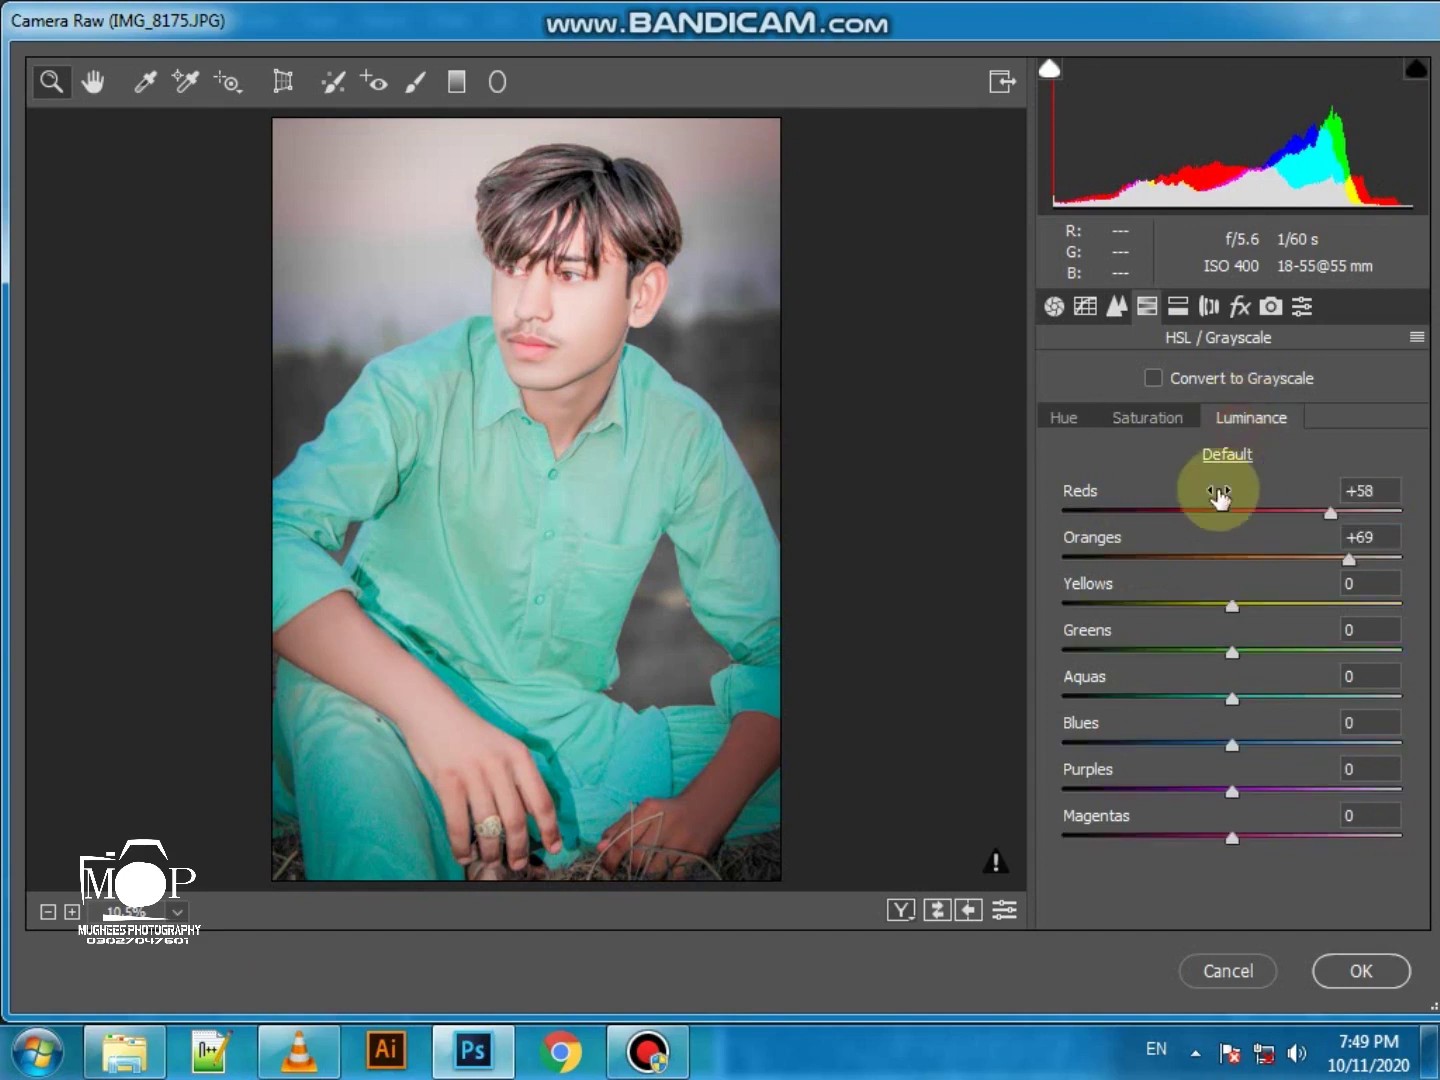
pyautogui.click(1238, 558)
pyautogui.click(1235, 510)
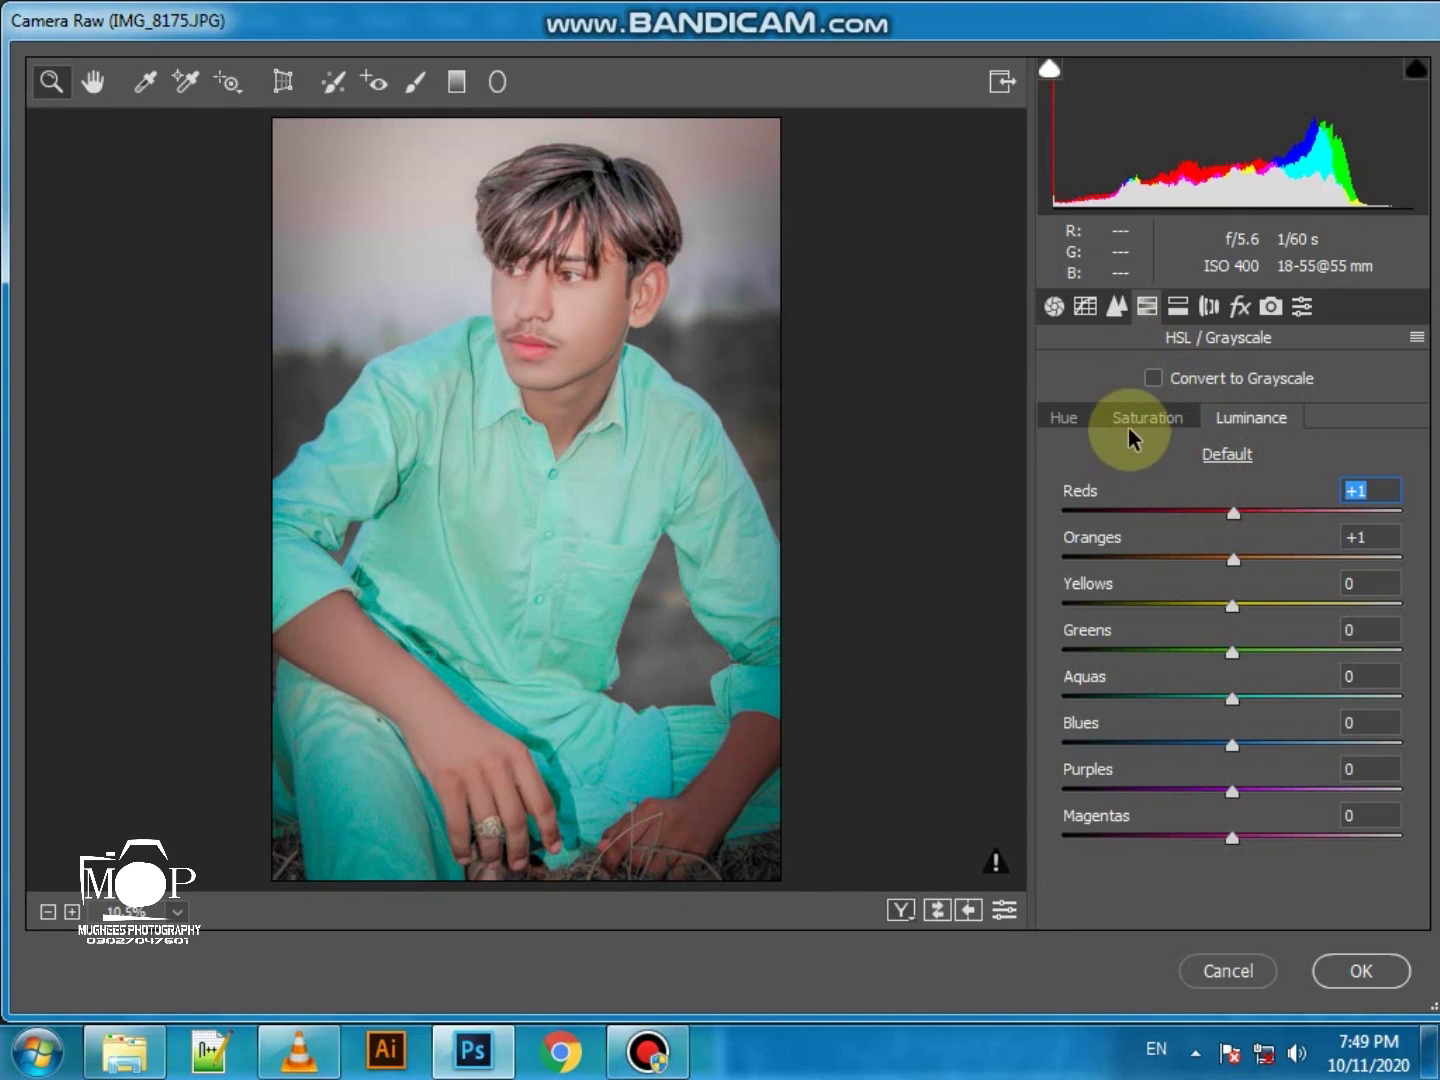
# Raise Yellows saturation to +29 and Blues to +15, and brighten Oranges luminance to +26
pyautogui.click(1153, 436)
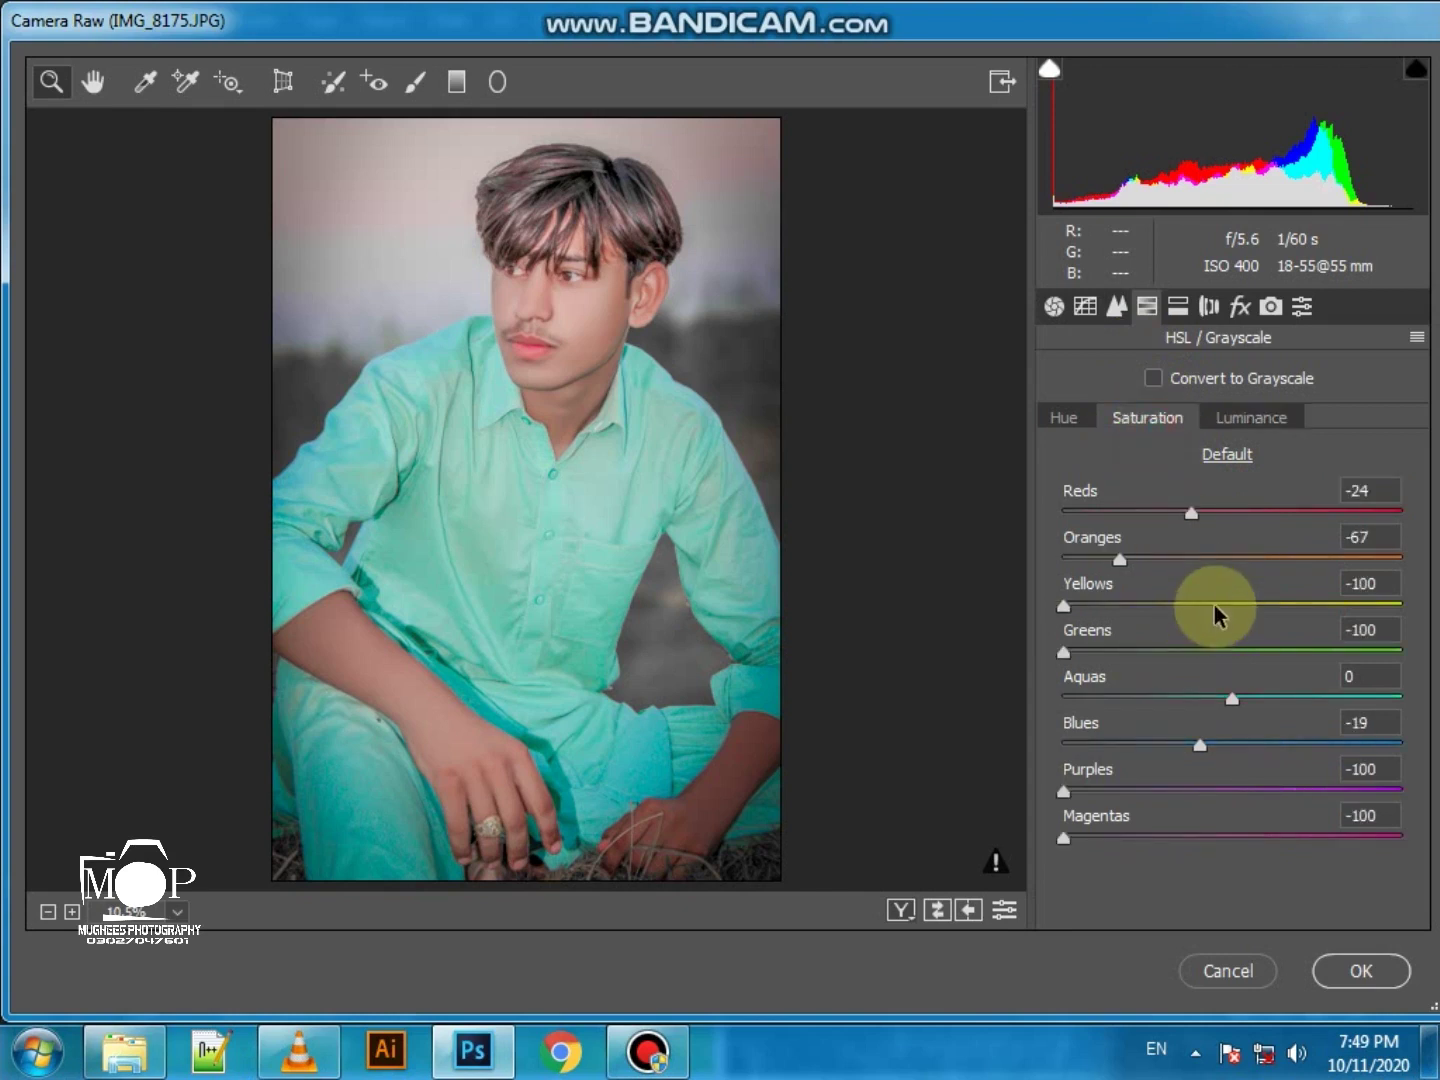
pyautogui.moveTo(1224, 599)
pyautogui.mouseDown()
pyautogui.moveTo(1346, 614)
pyautogui.moveTo(1294, 612)
pyautogui.mouseUp()
pyautogui.moveTo(1264, 750)
pyautogui.mouseDown()
pyautogui.moveTo(1404, 752)
pyautogui.moveTo(1267, 771)
pyautogui.mouseUp()
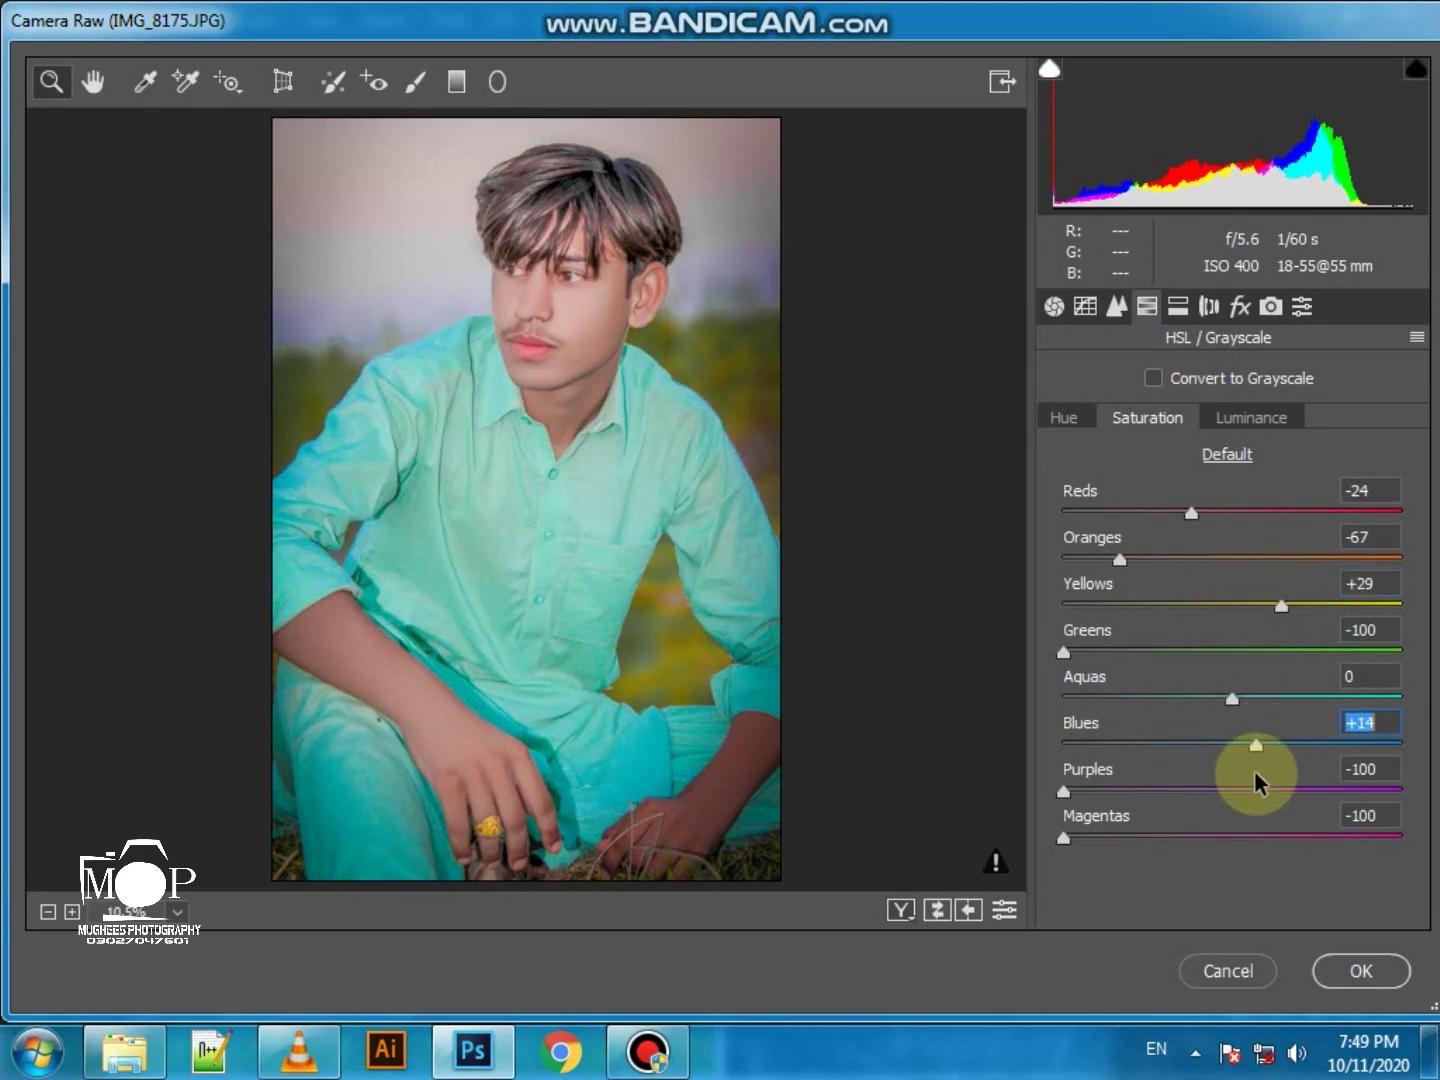
pyautogui.moveTo(1319, 691)
pyautogui.mouseDown()
pyautogui.moveTo(1276, 691)
pyautogui.moveTo(1370, 688)
pyautogui.moveTo(1296, 686)
pyautogui.mouseUp()
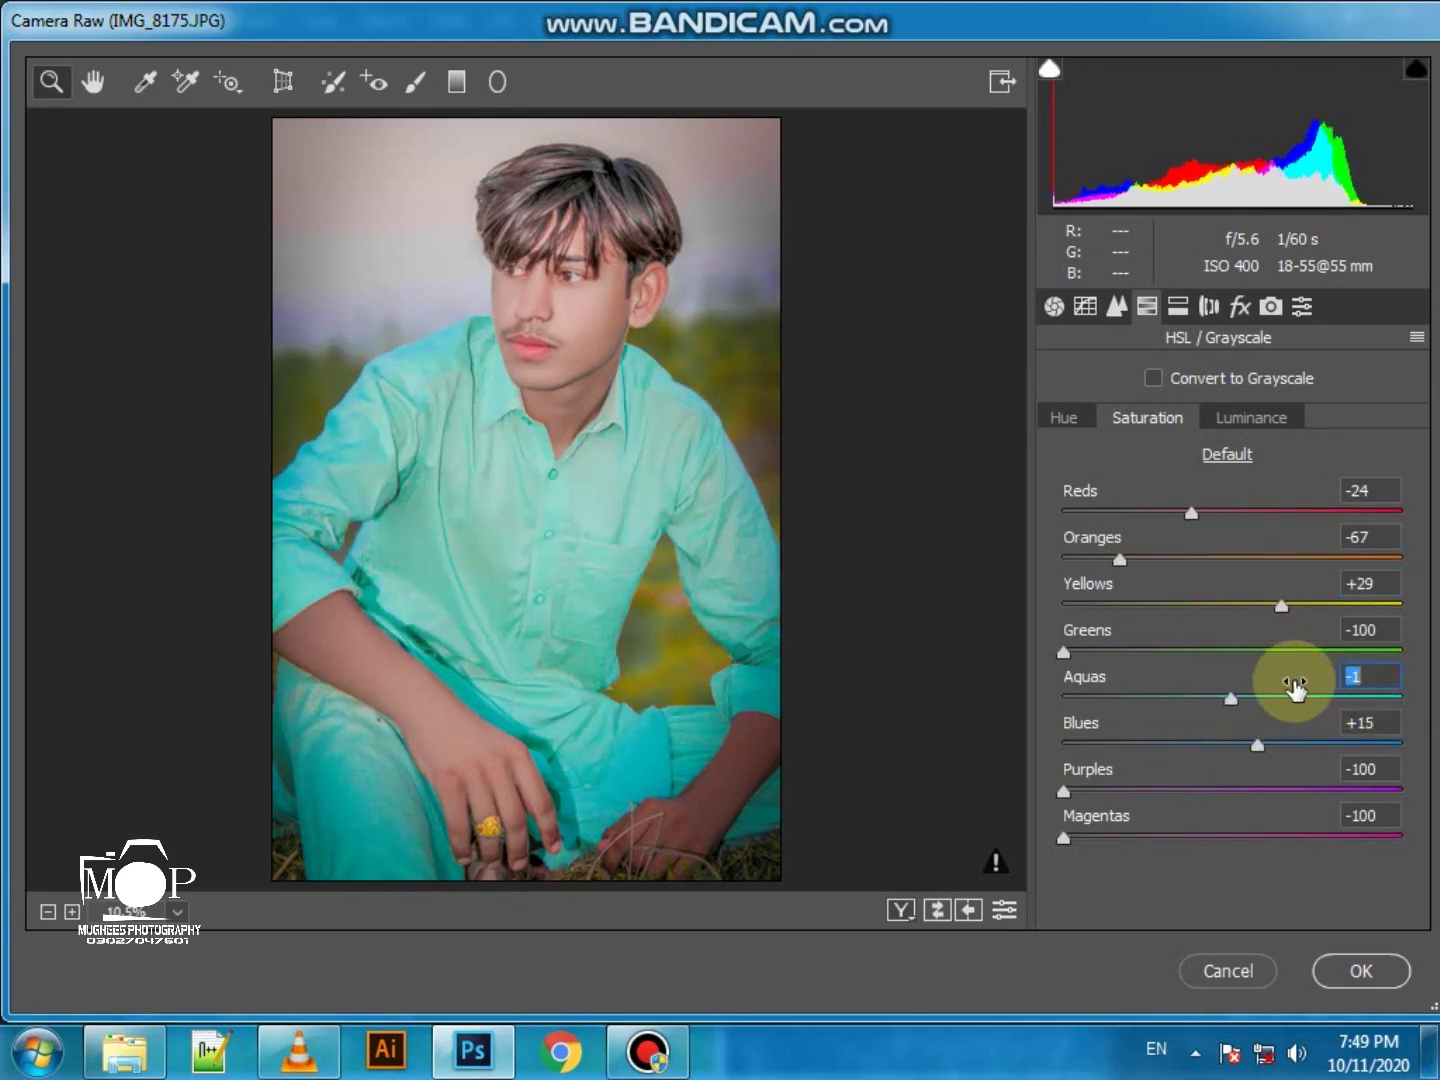
pyautogui.click(1260, 426)
pyautogui.moveTo(1266, 555)
pyautogui.mouseDown()
pyautogui.moveTo(1286, 559)
pyautogui.moveTo(1273, 566)
pyautogui.mouseUp()
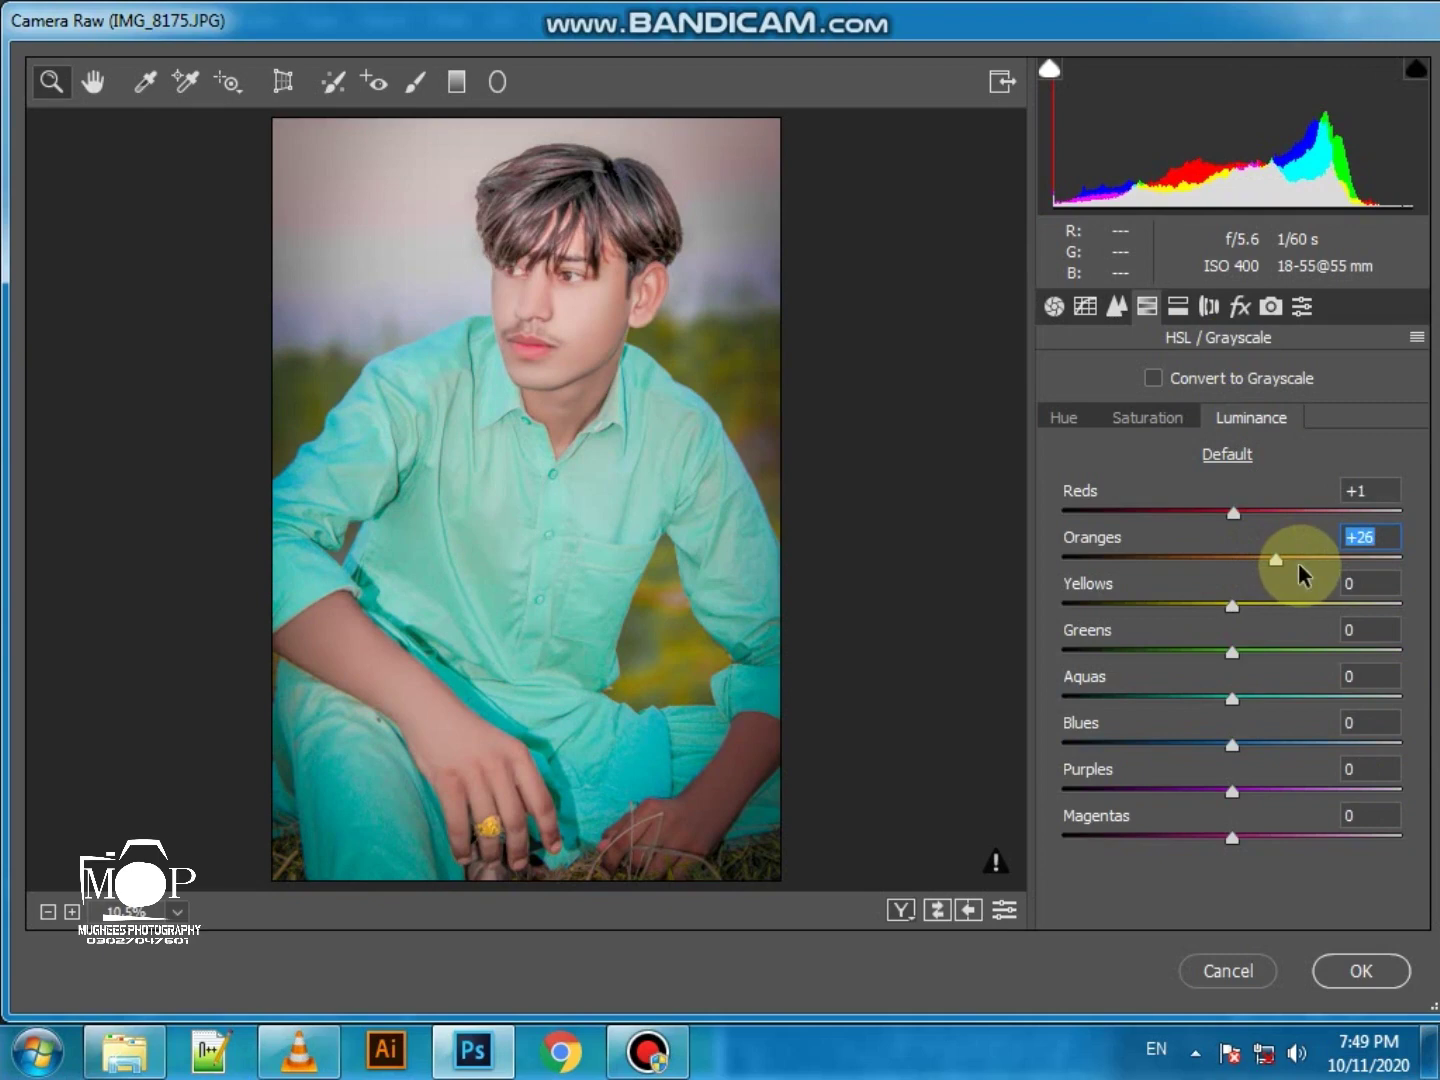
# Set Post Crop Vignetting Amount to -28 and confirm the Camera Raw edits
pyautogui.click(1240, 305)
pyautogui.moveTo(1186, 767)
pyautogui.mouseDown()
pyautogui.moveTo(1234, 773)
pyautogui.moveTo(1149, 771)
pyautogui.moveTo(1177, 783)
pyautogui.mouseUp()
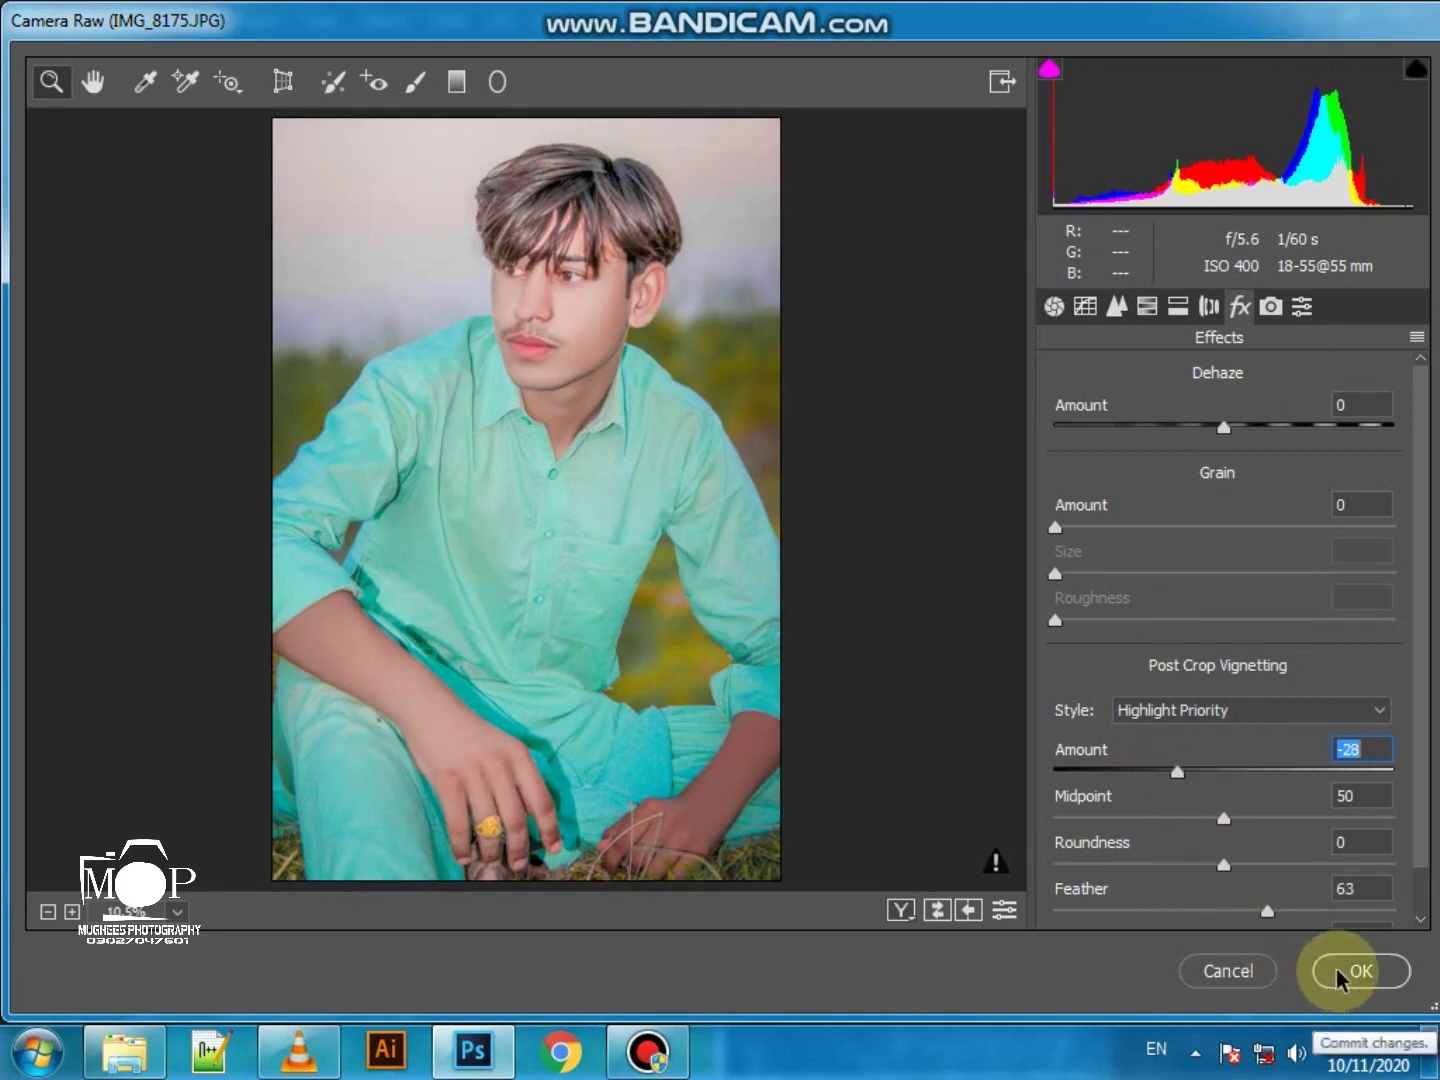
pyautogui.click(1340, 972)
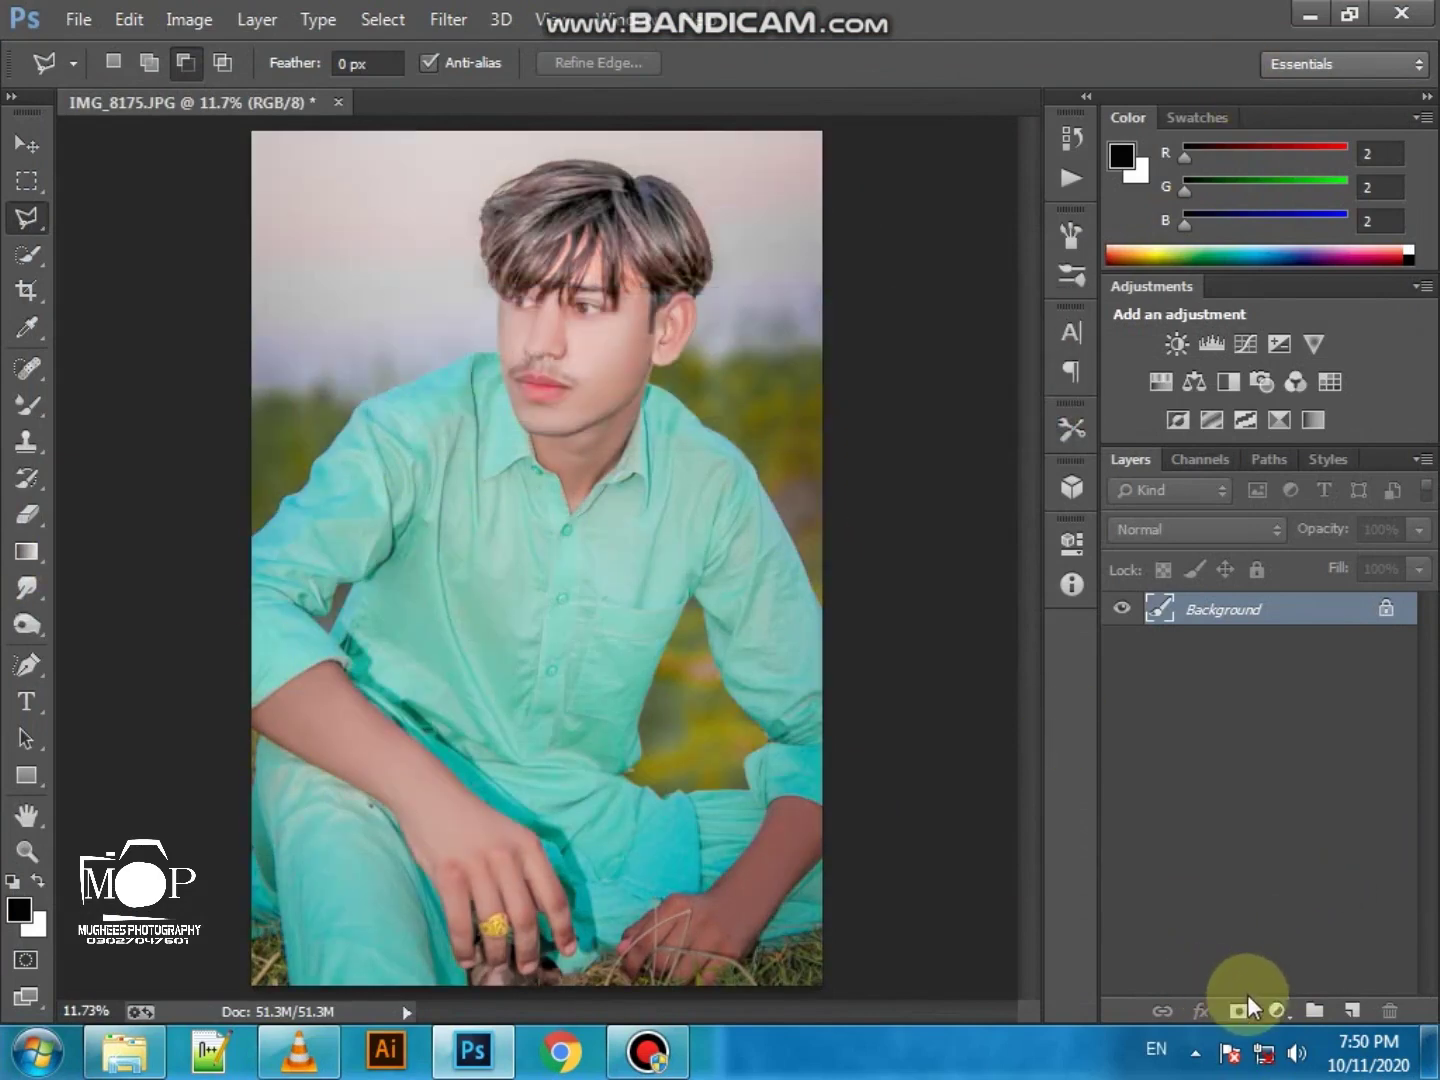
# Add a Selective Color layer targeting Whites with Cyan +100, Yellow -100 and Black +38
pyautogui.click(1276, 1010)
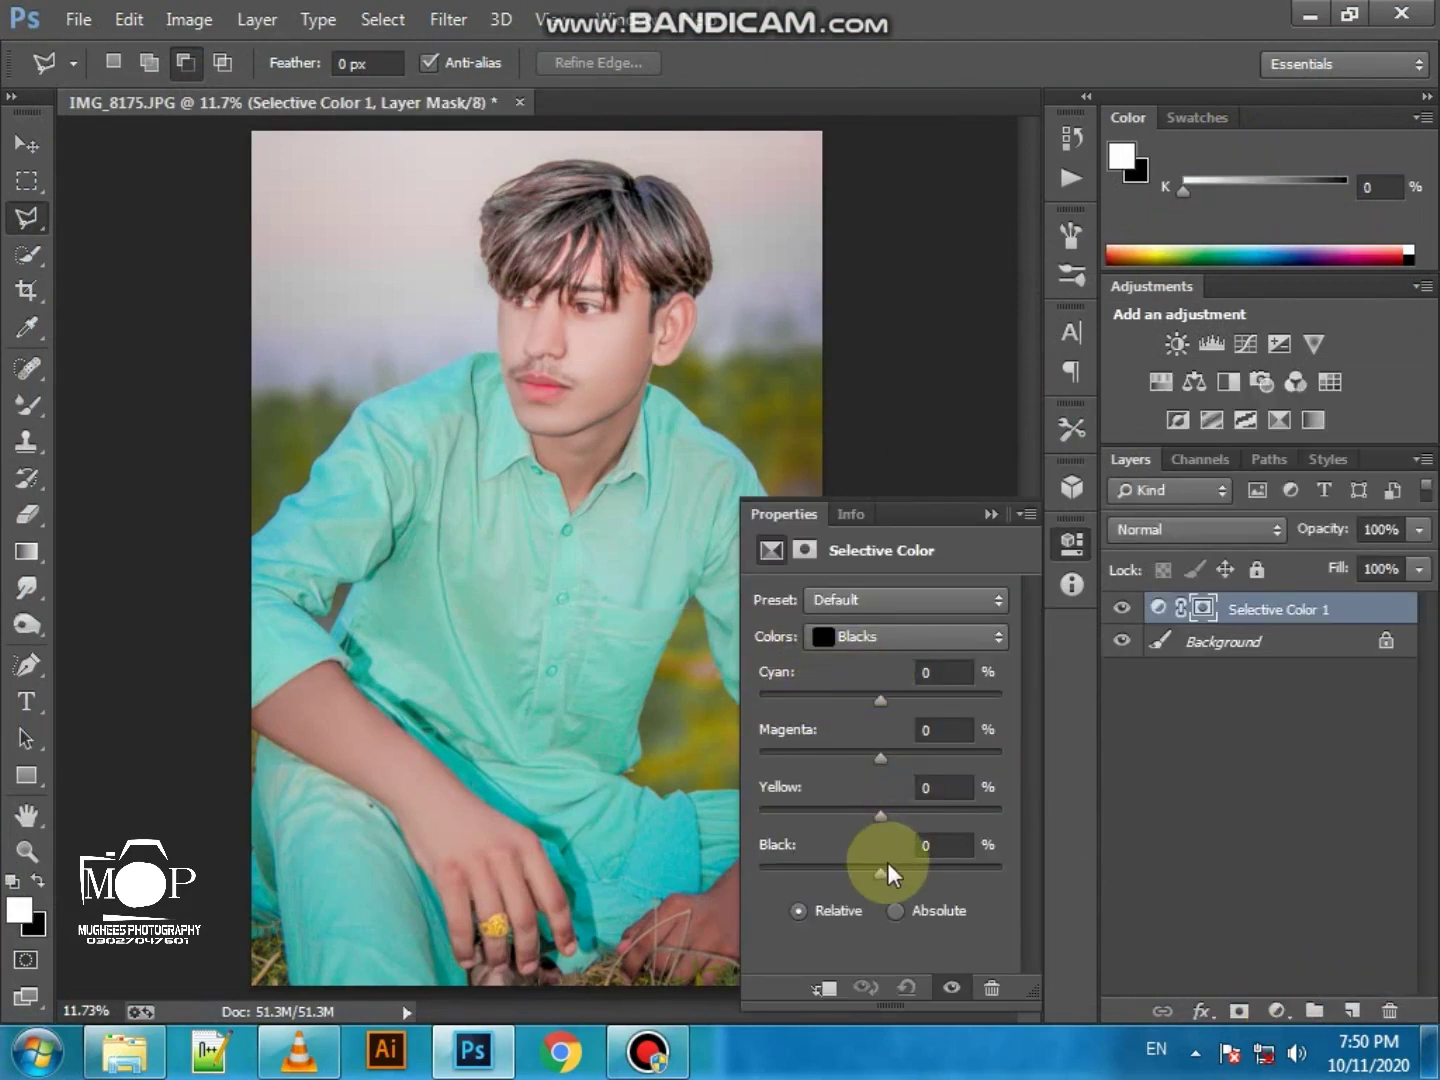
pyautogui.moveTo(890, 872)
pyautogui.mouseDown()
pyautogui.moveTo(876, 878)
pyautogui.moveTo(892, 869)
pyautogui.mouseUp()
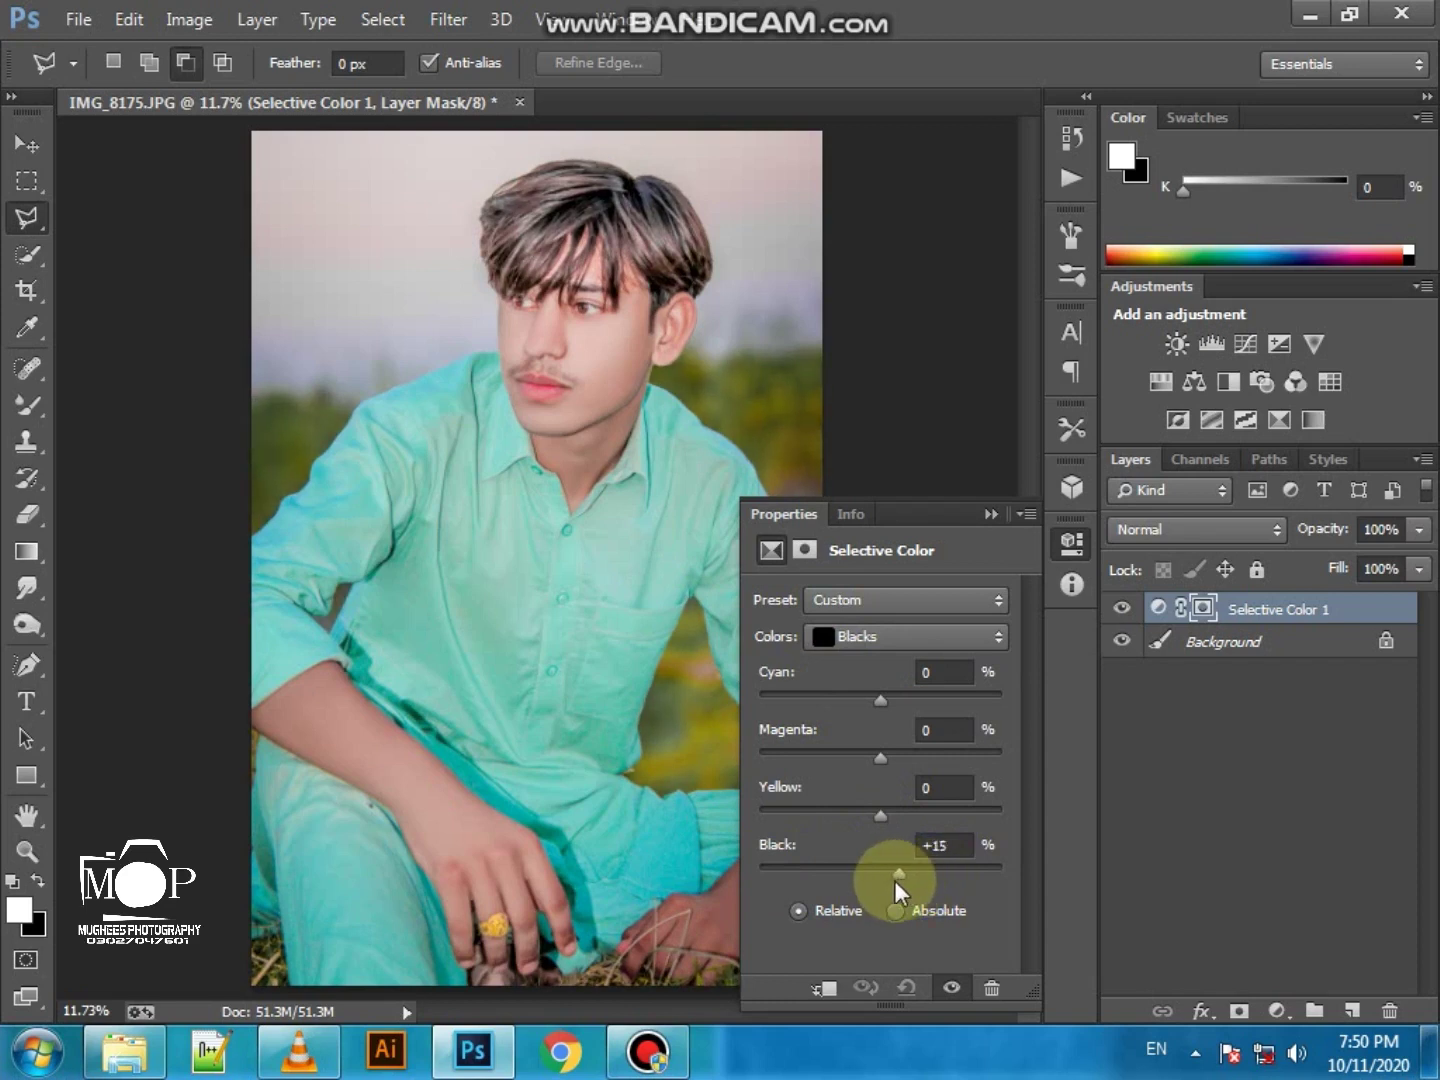
pyautogui.click(896, 637)
pyautogui.click(869, 800)
pyautogui.moveTo(879, 693); pyautogui.dragTo(996, 698)
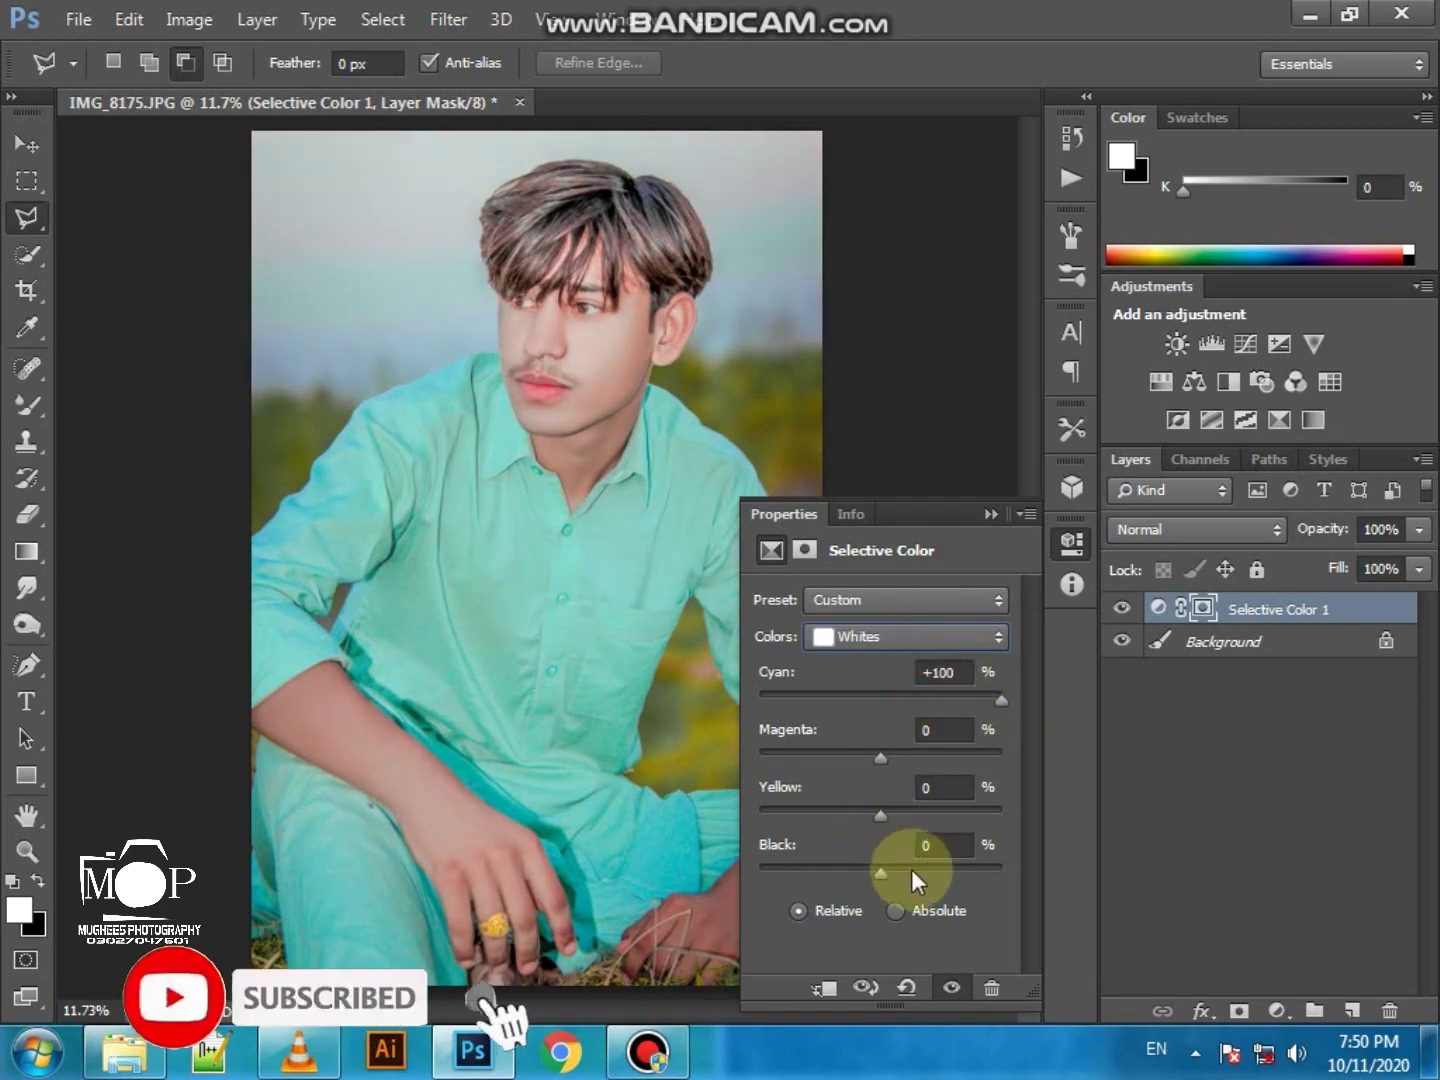
pyautogui.moveTo(892, 870); pyautogui.dragTo(927, 873)
pyautogui.moveTo(870, 815); pyautogui.dragTo(698, 800)
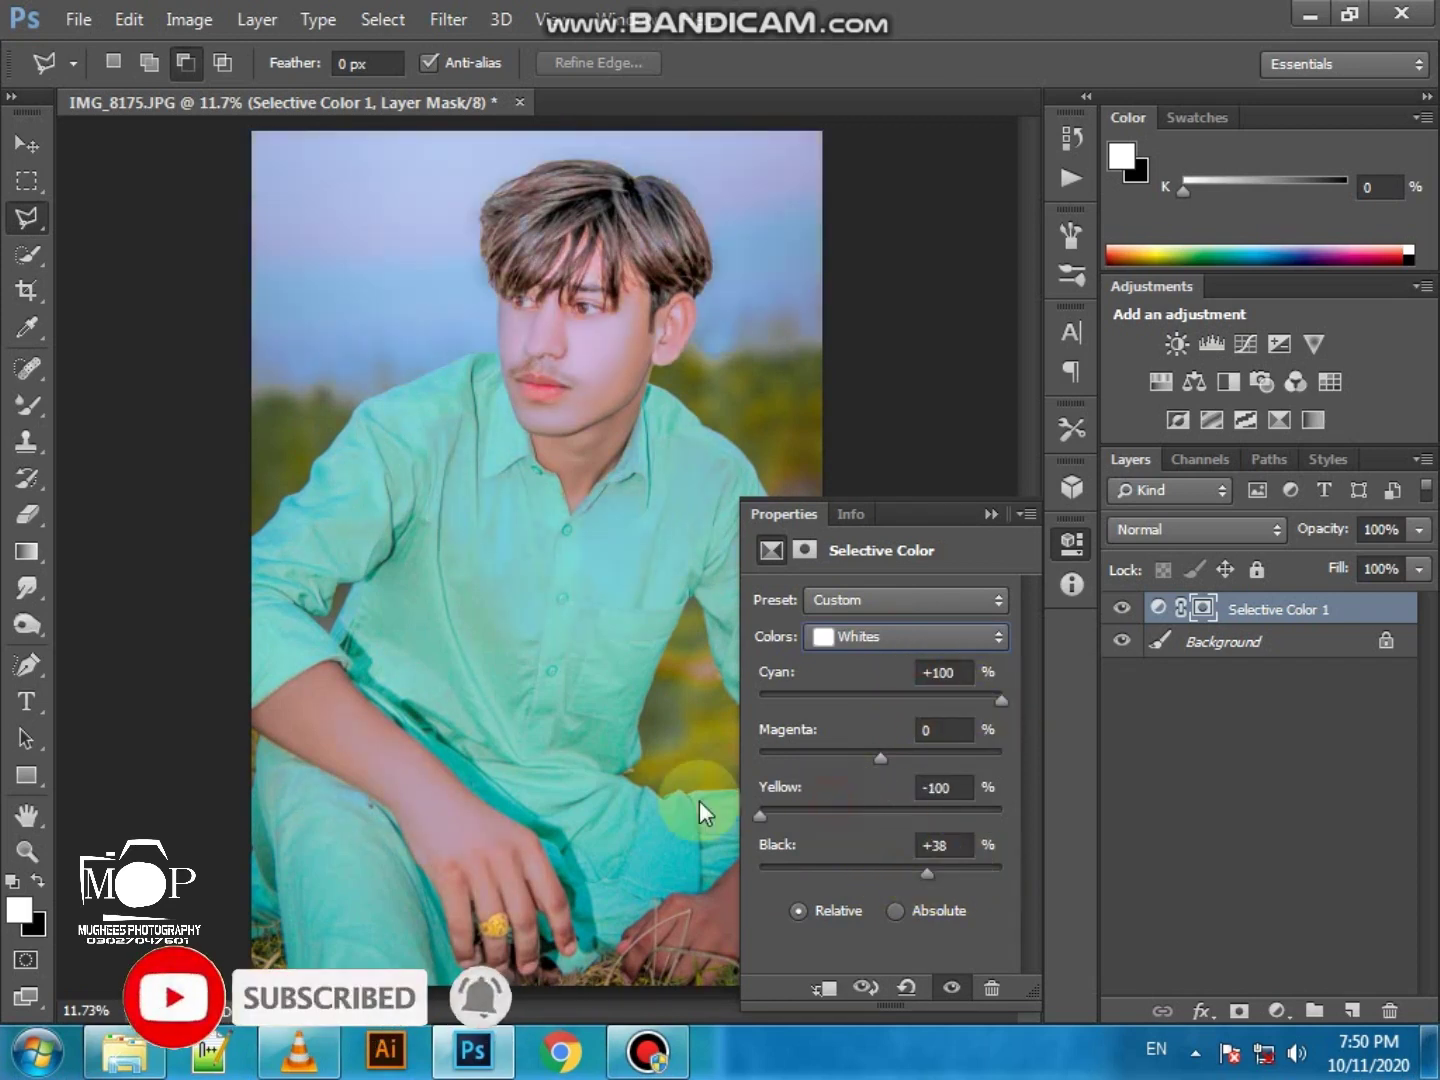
pyautogui.click(988, 514)
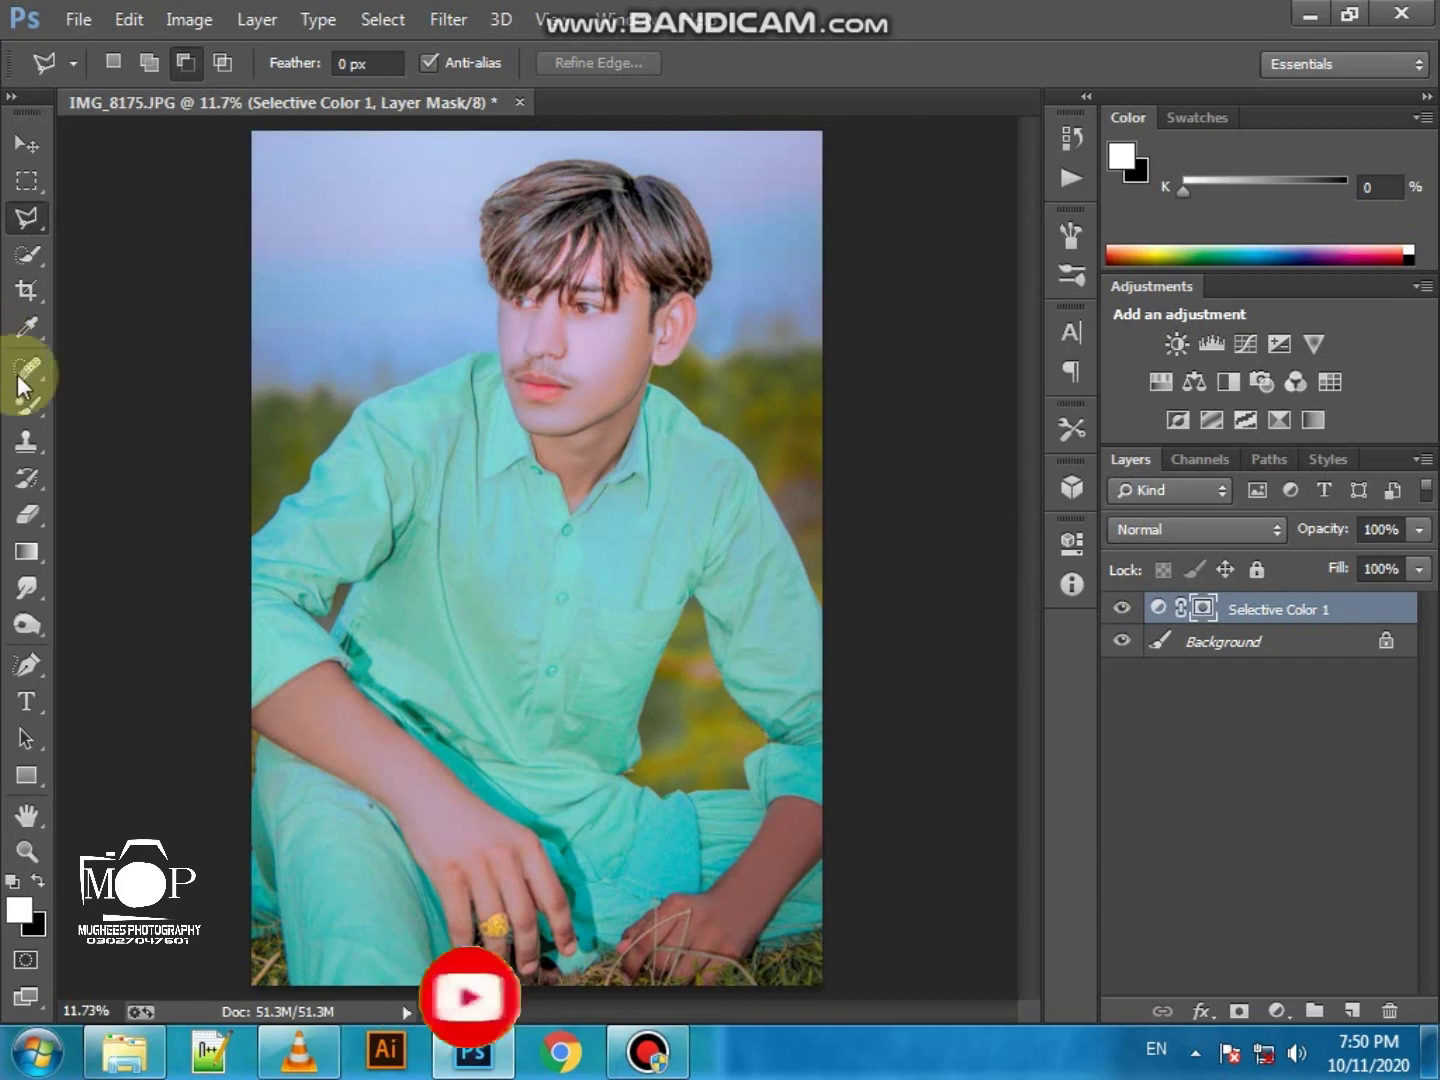
# Erase the Selective Color effect from face, hair and arms, then discard that layer
pyautogui.click(27, 518)
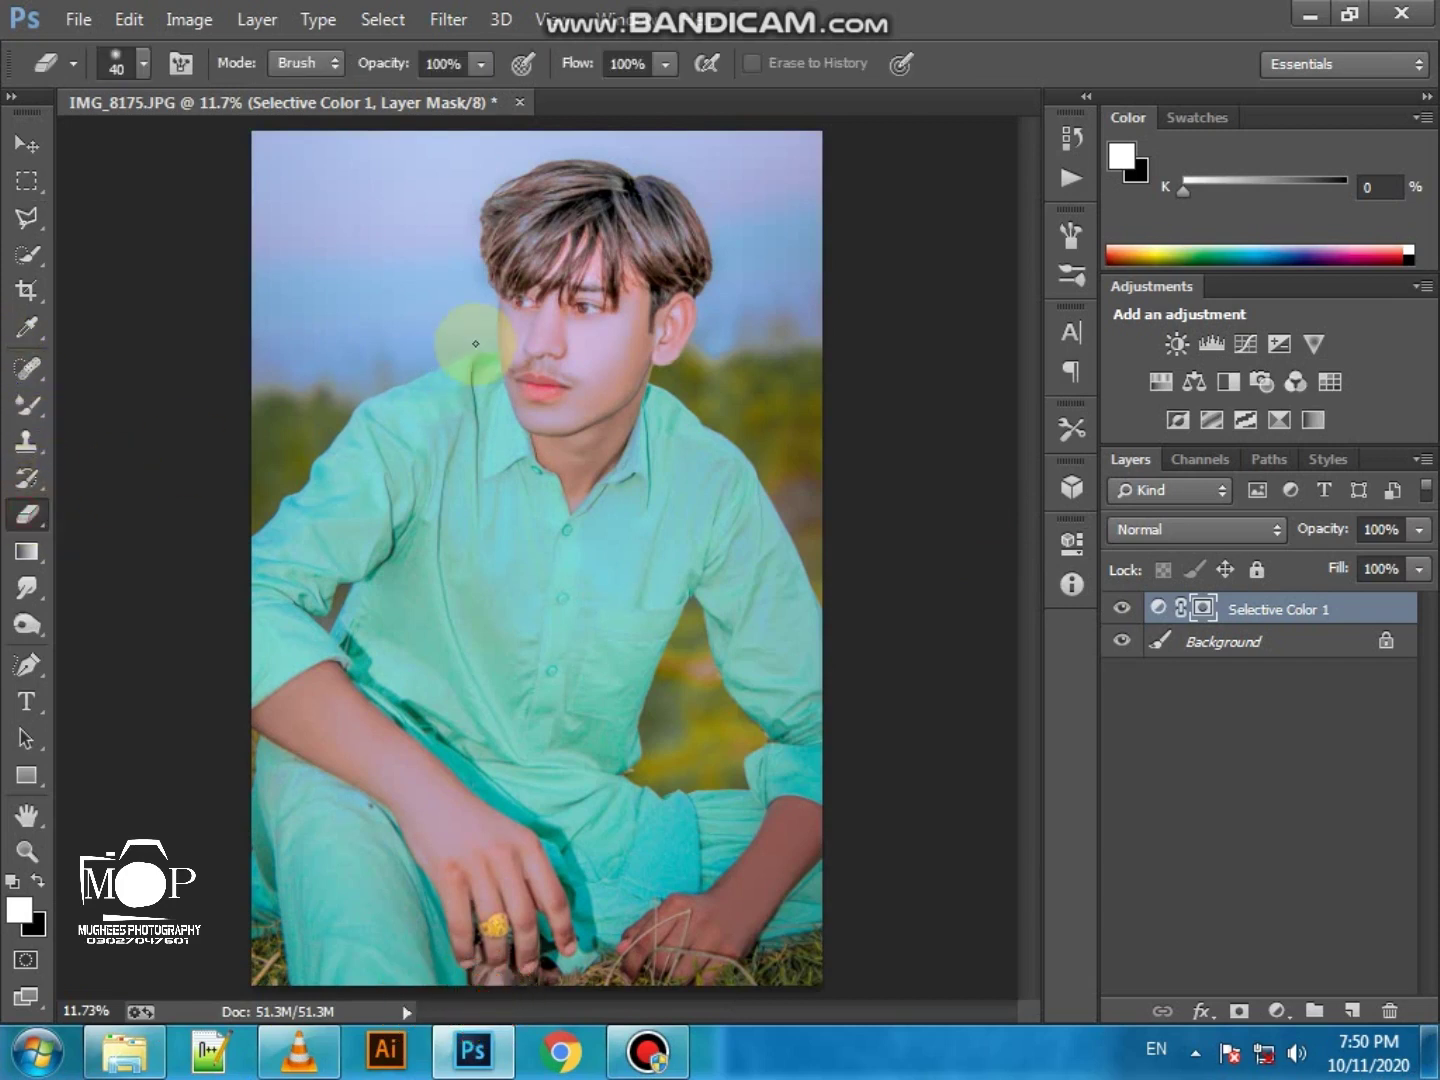
pyautogui.press(']')
pyautogui.press(']')
pyautogui.moveTo(598, 296)
pyautogui.mouseDown()
pyautogui.moveTo(557, 228)
pyautogui.moveTo(609, 225)
pyautogui.moveTo(640, 244)
pyautogui.moveTo(580, 224)
pyautogui.mouseUp()
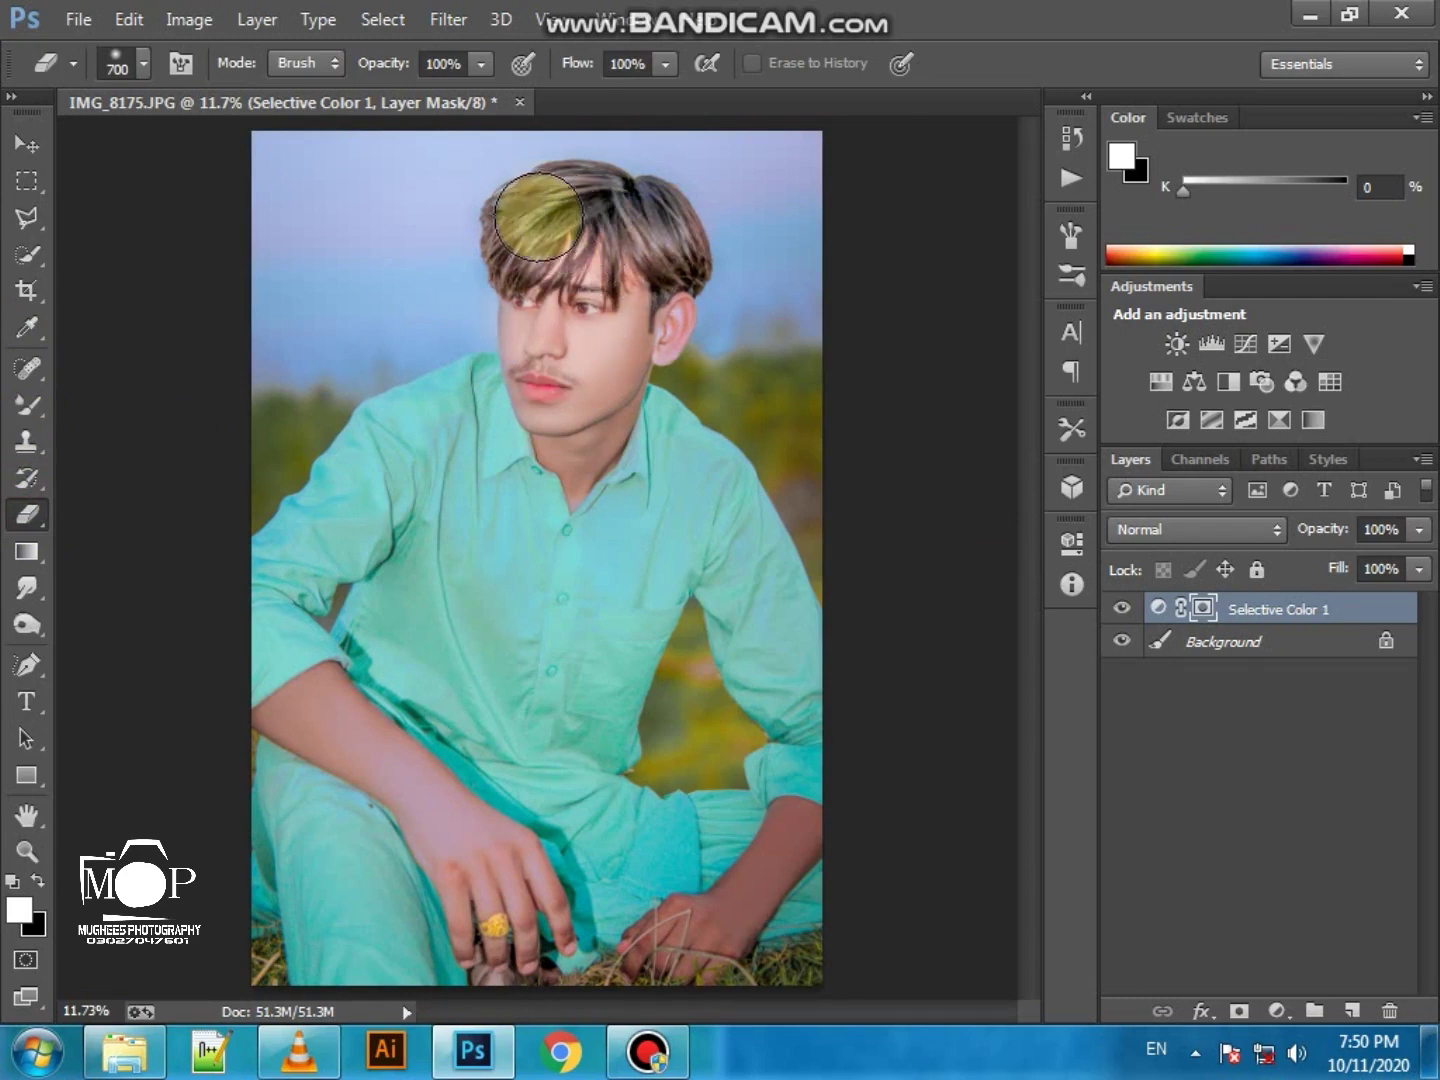
pyautogui.moveTo(568, 402); pyautogui.dragTo(553, 337)
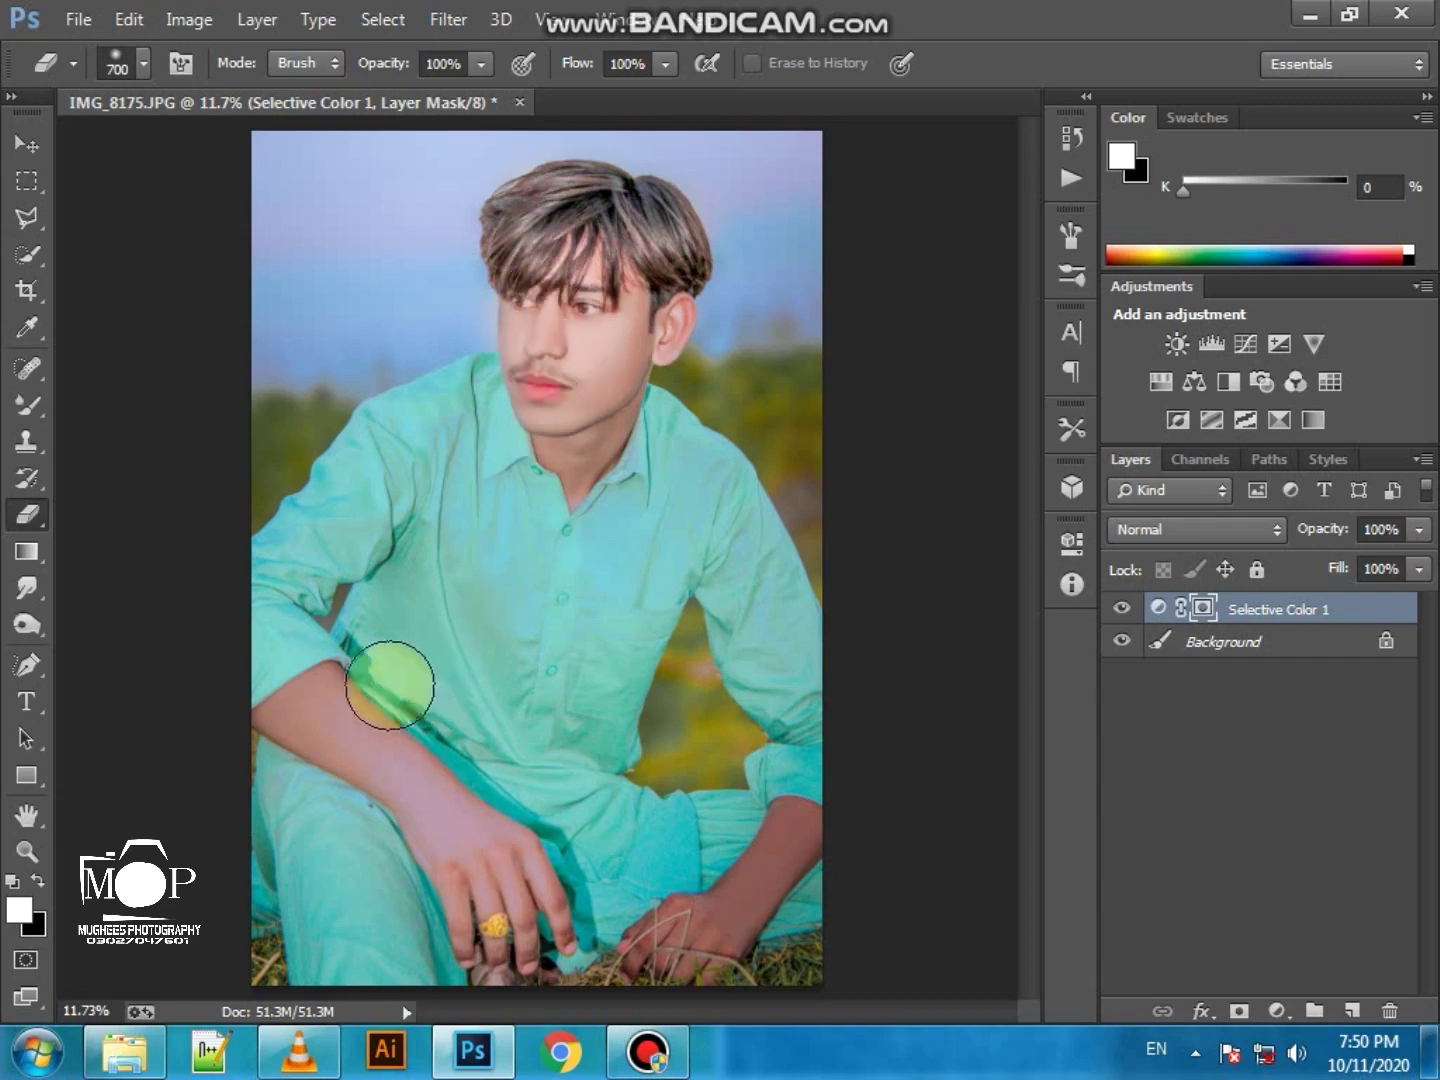
pyautogui.press(']')
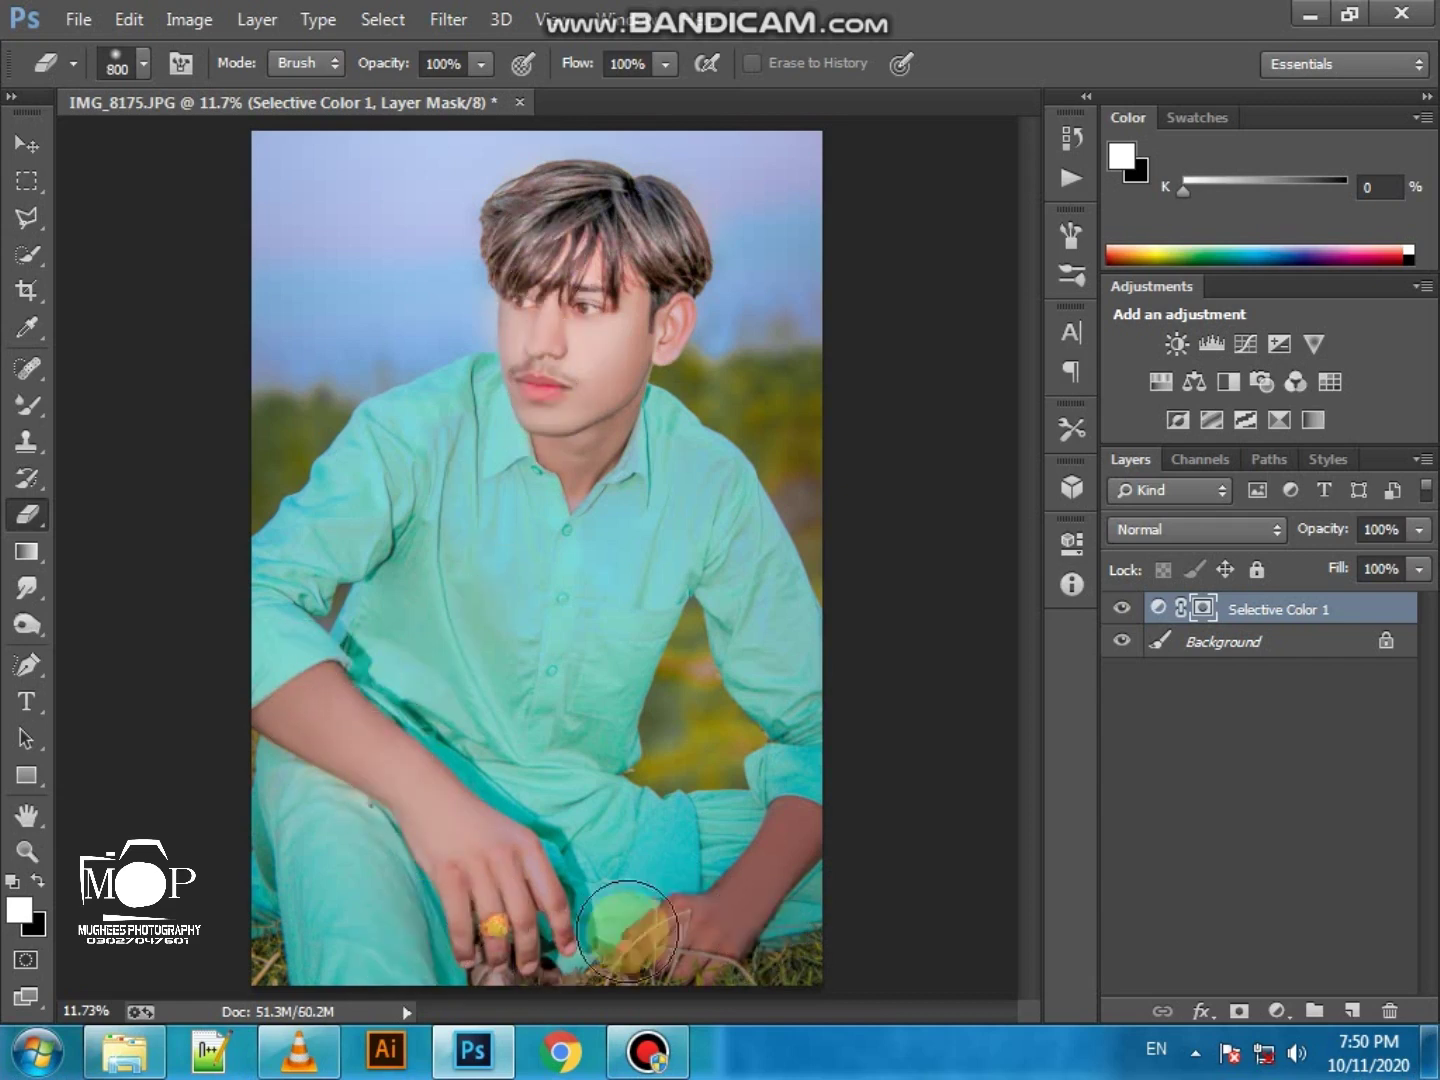
pyautogui.moveTo(758, 823); pyautogui.dragTo(791, 737)
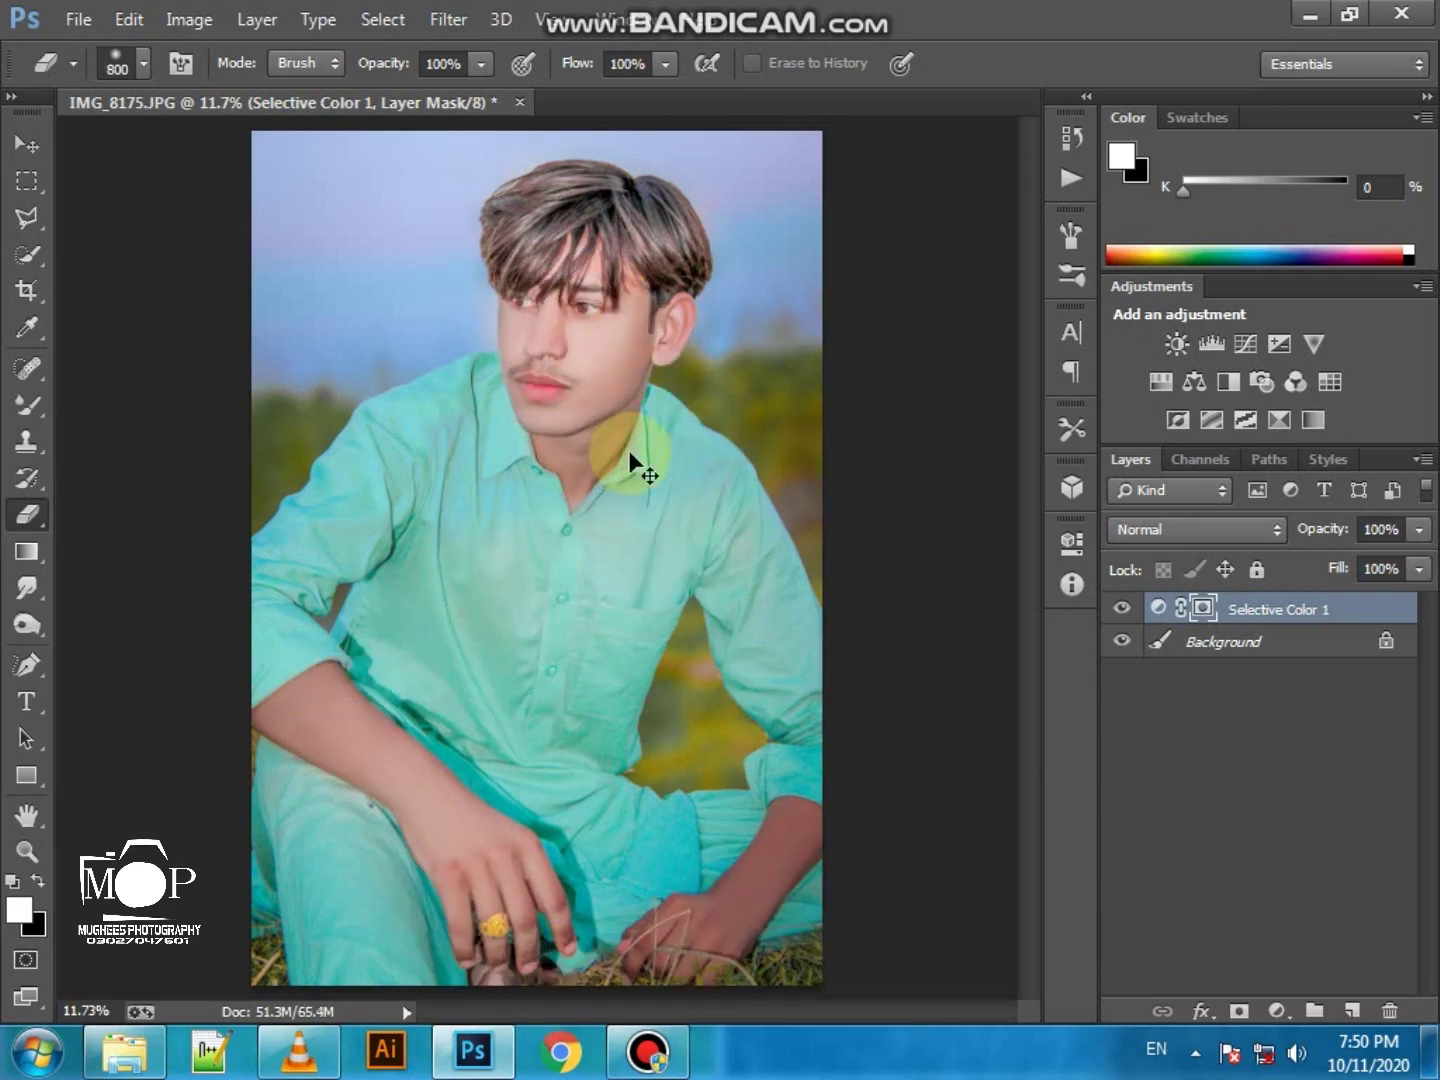
pyautogui.press('Delete')
# Add a new Selective Color layer adding black and reducing yellow in the Whites
pyautogui.click(1276, 1008)
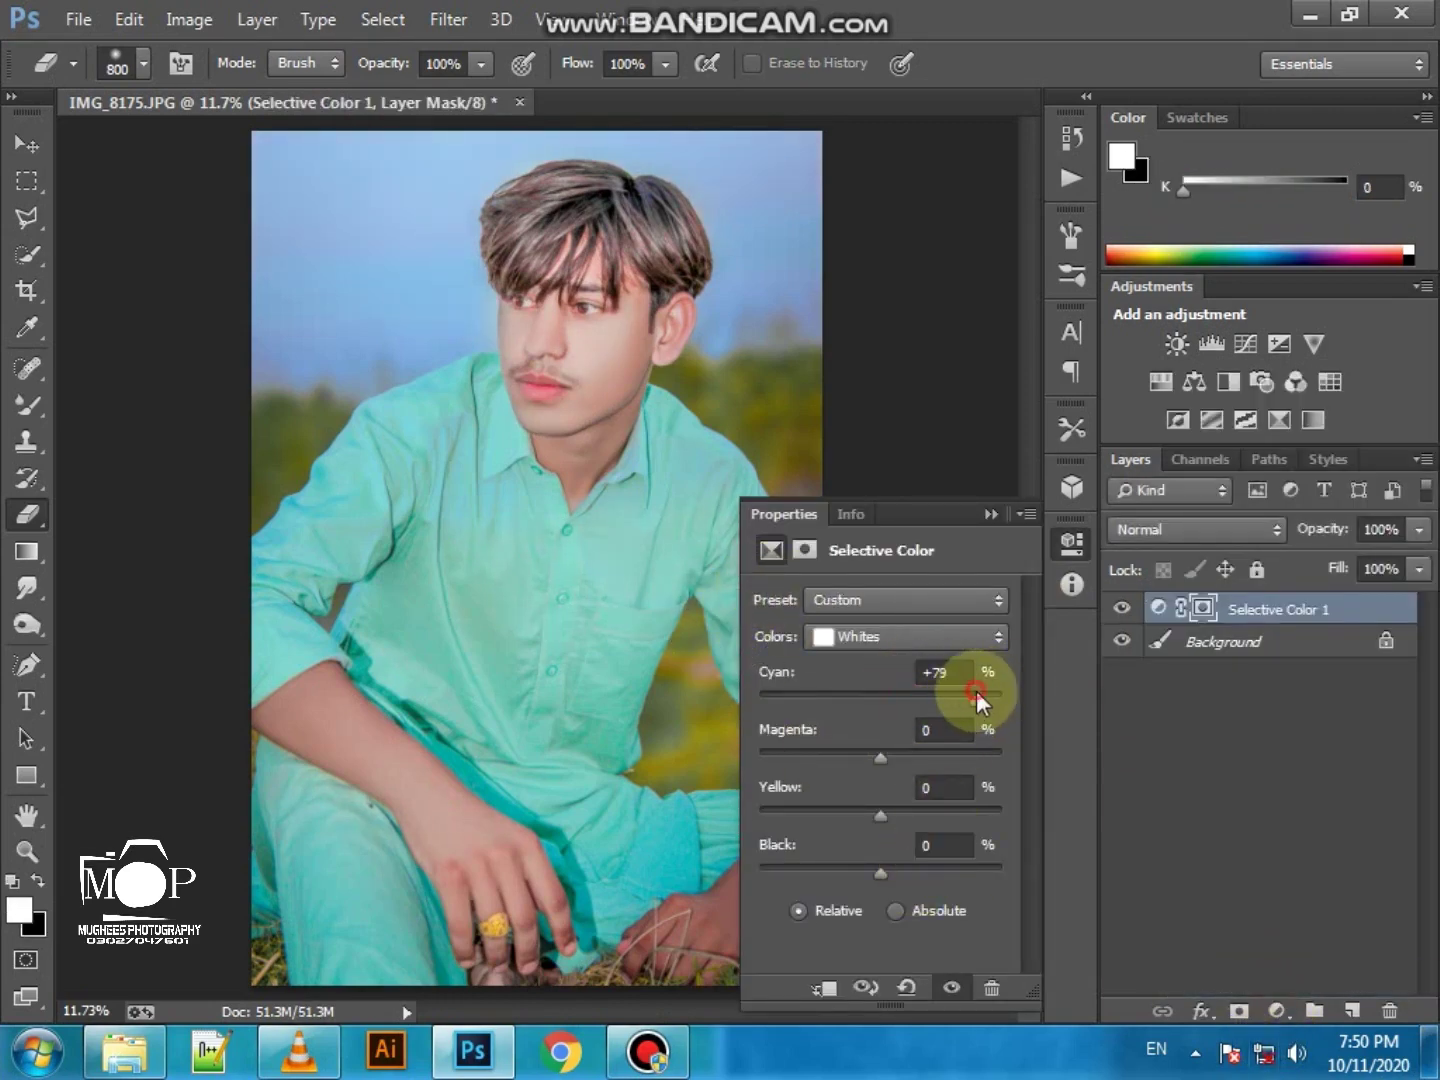
pyautogui.moveTo(912, 866); pyautogui.dragTo(909, 868)
pyautogui.moveTo(845, 813); pyautogui.dragTo(825, 801)
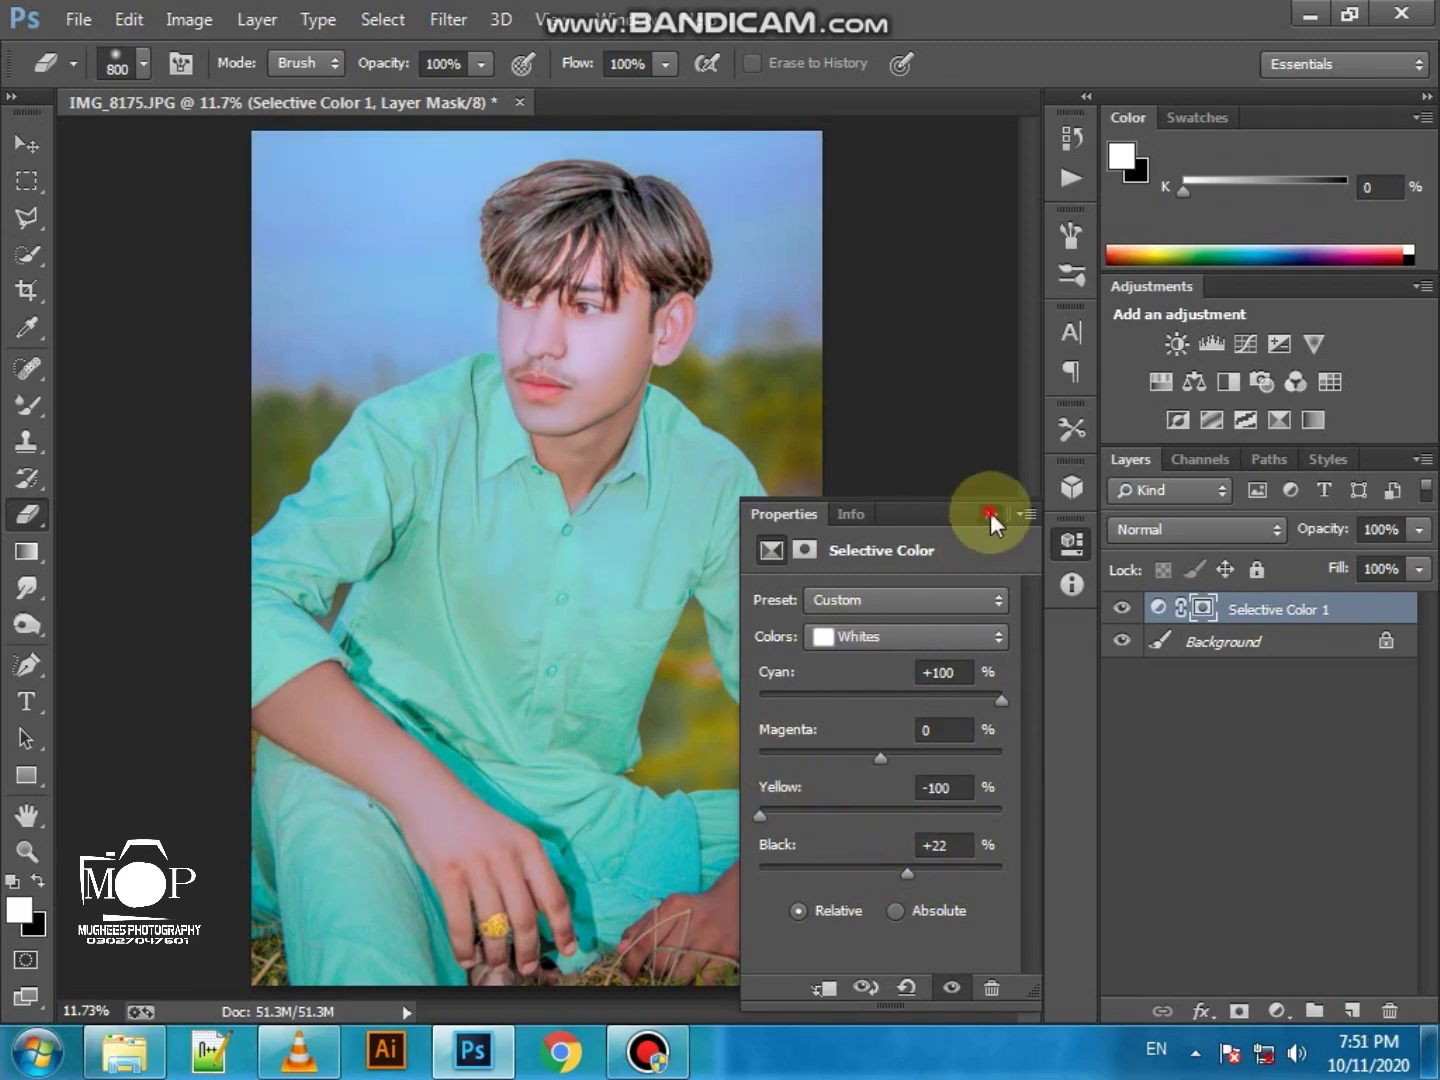
pyautogui.click(990, 511)
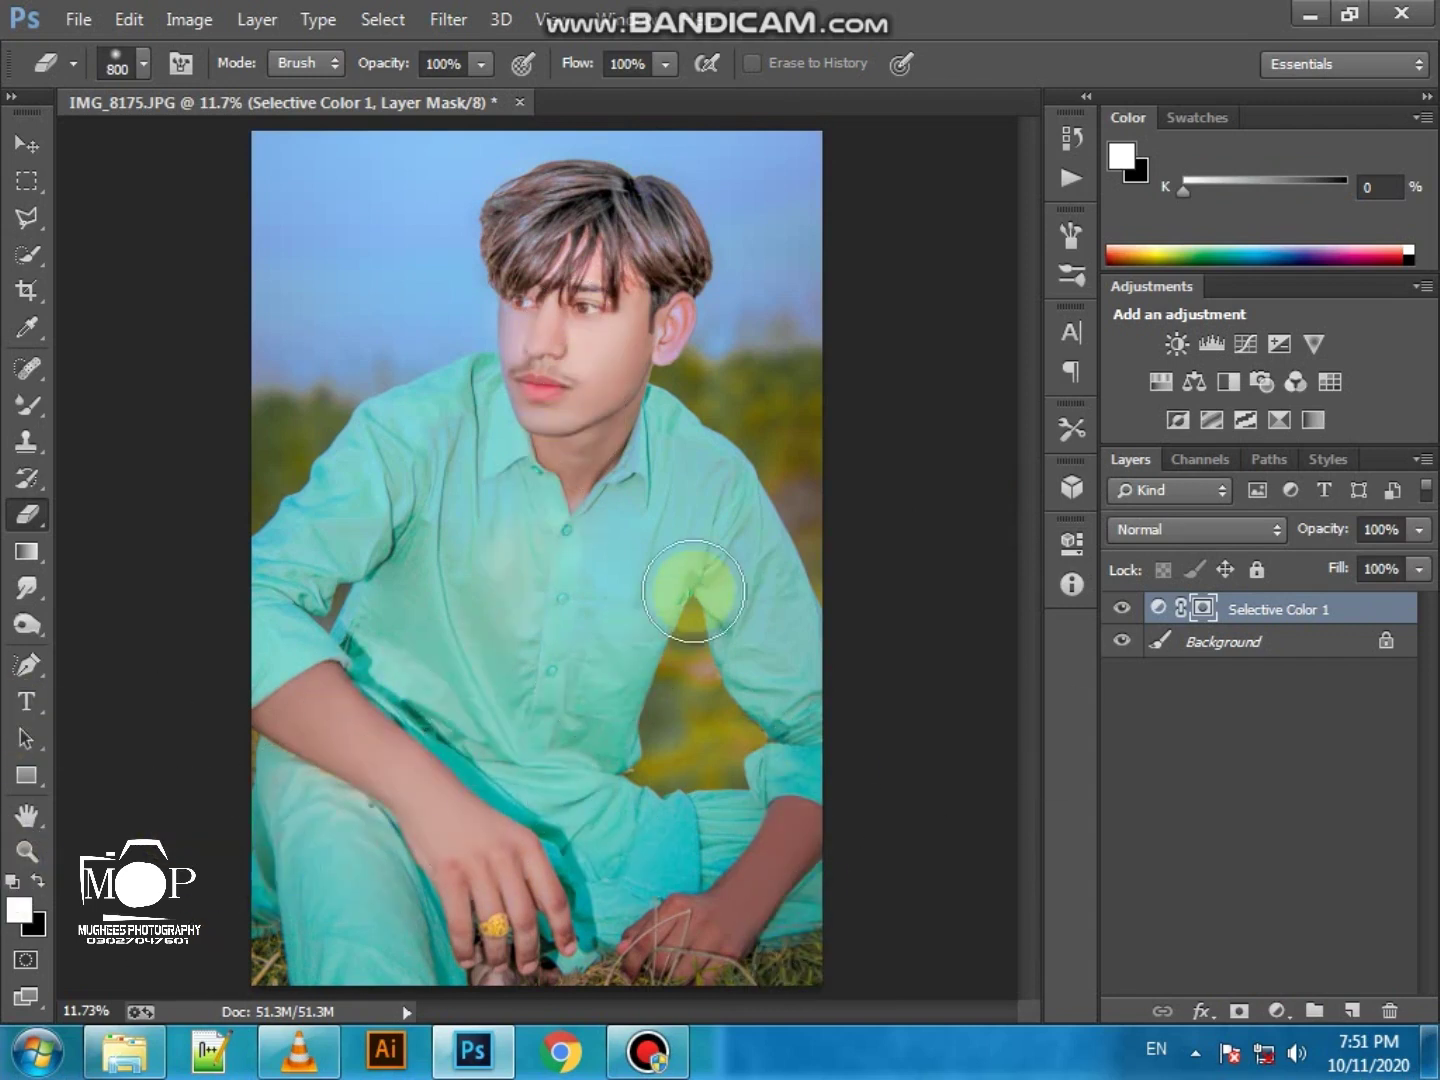
# Mask the effect off the hair and face, then merge Selective Color 1 into Background
pyautogui.press('[')
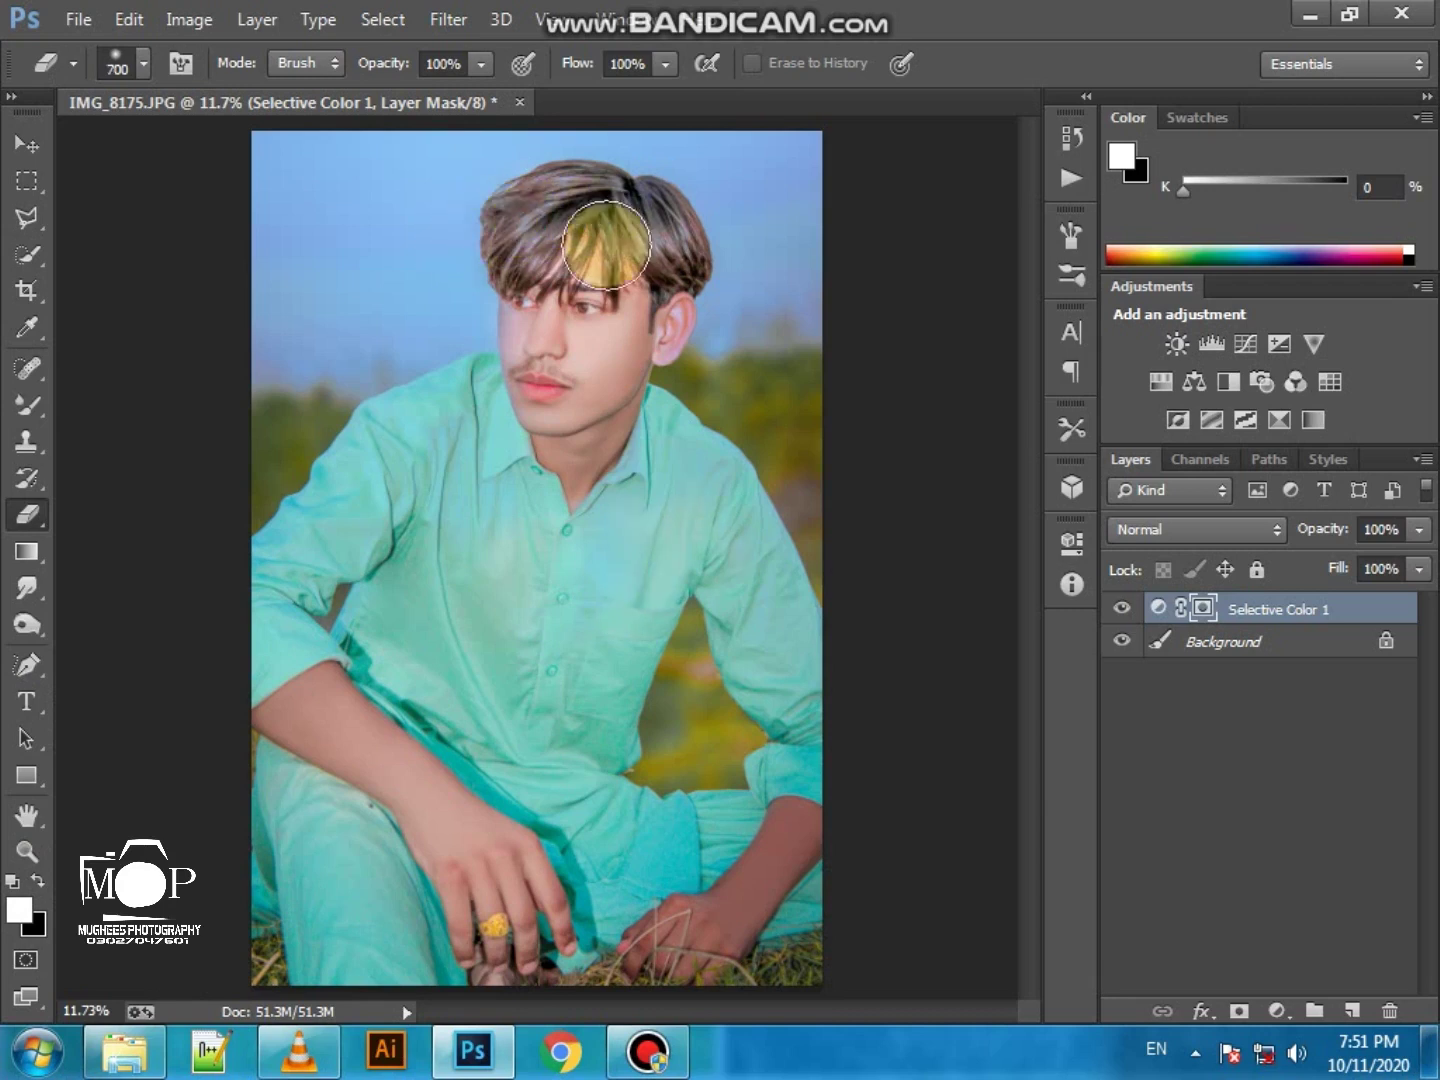
pyautogui.moveTo(645, 318)
pyautogui.mouseDown()
pyautogui.moveTo(609, 225)
pyautogui.moveTo(530, 211)
pyautogui.moveTo(557, 345)
pyautogui.mouseUp()
pyautogui.moveTo(535, 409); pyautogui.dragTo(543, 348)
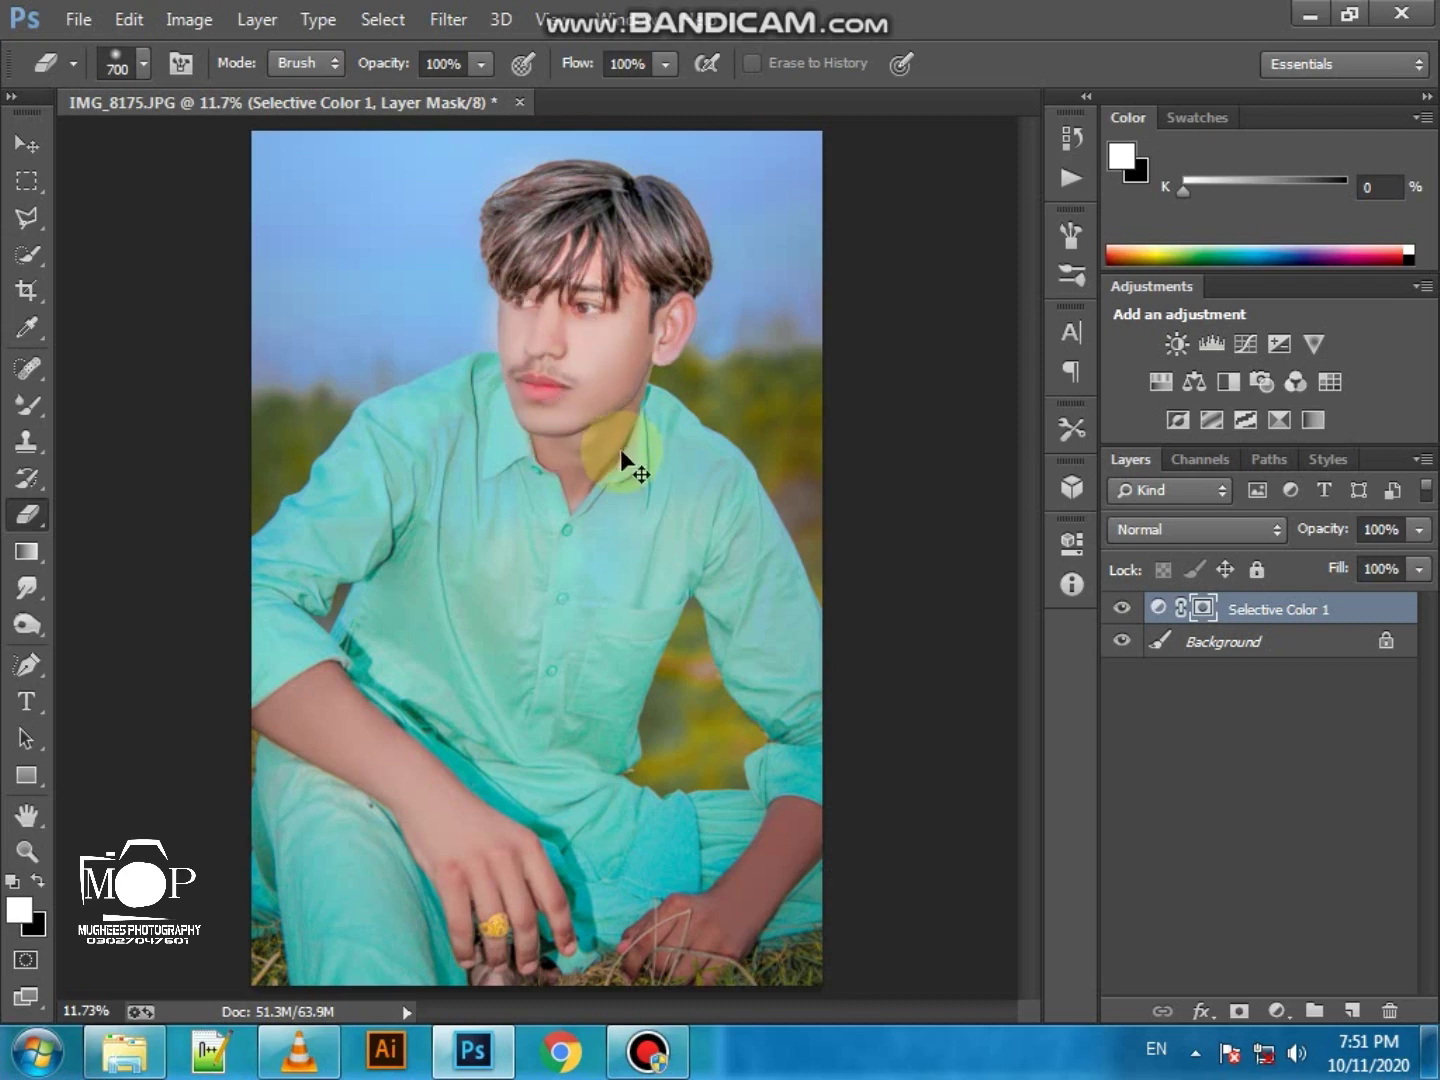
pyautogui.hotkey('ctrl', 'e')
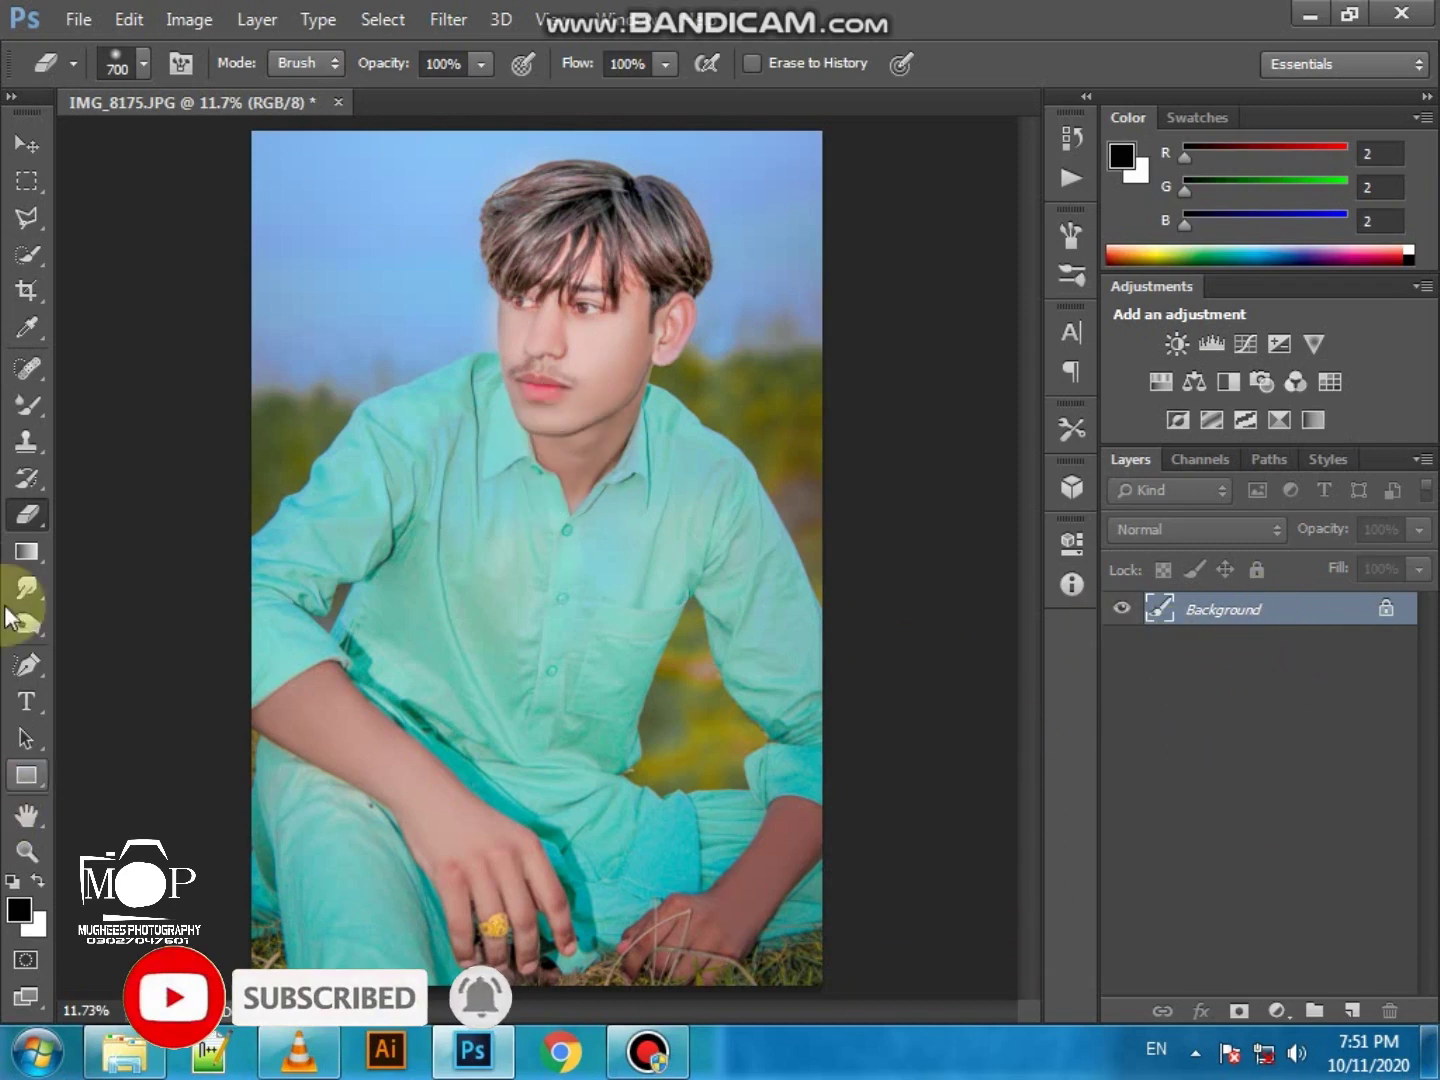
# Run the Camera Raw Filter on the photo and apply Auto tone corrections
pyautogui.click(14, 406)
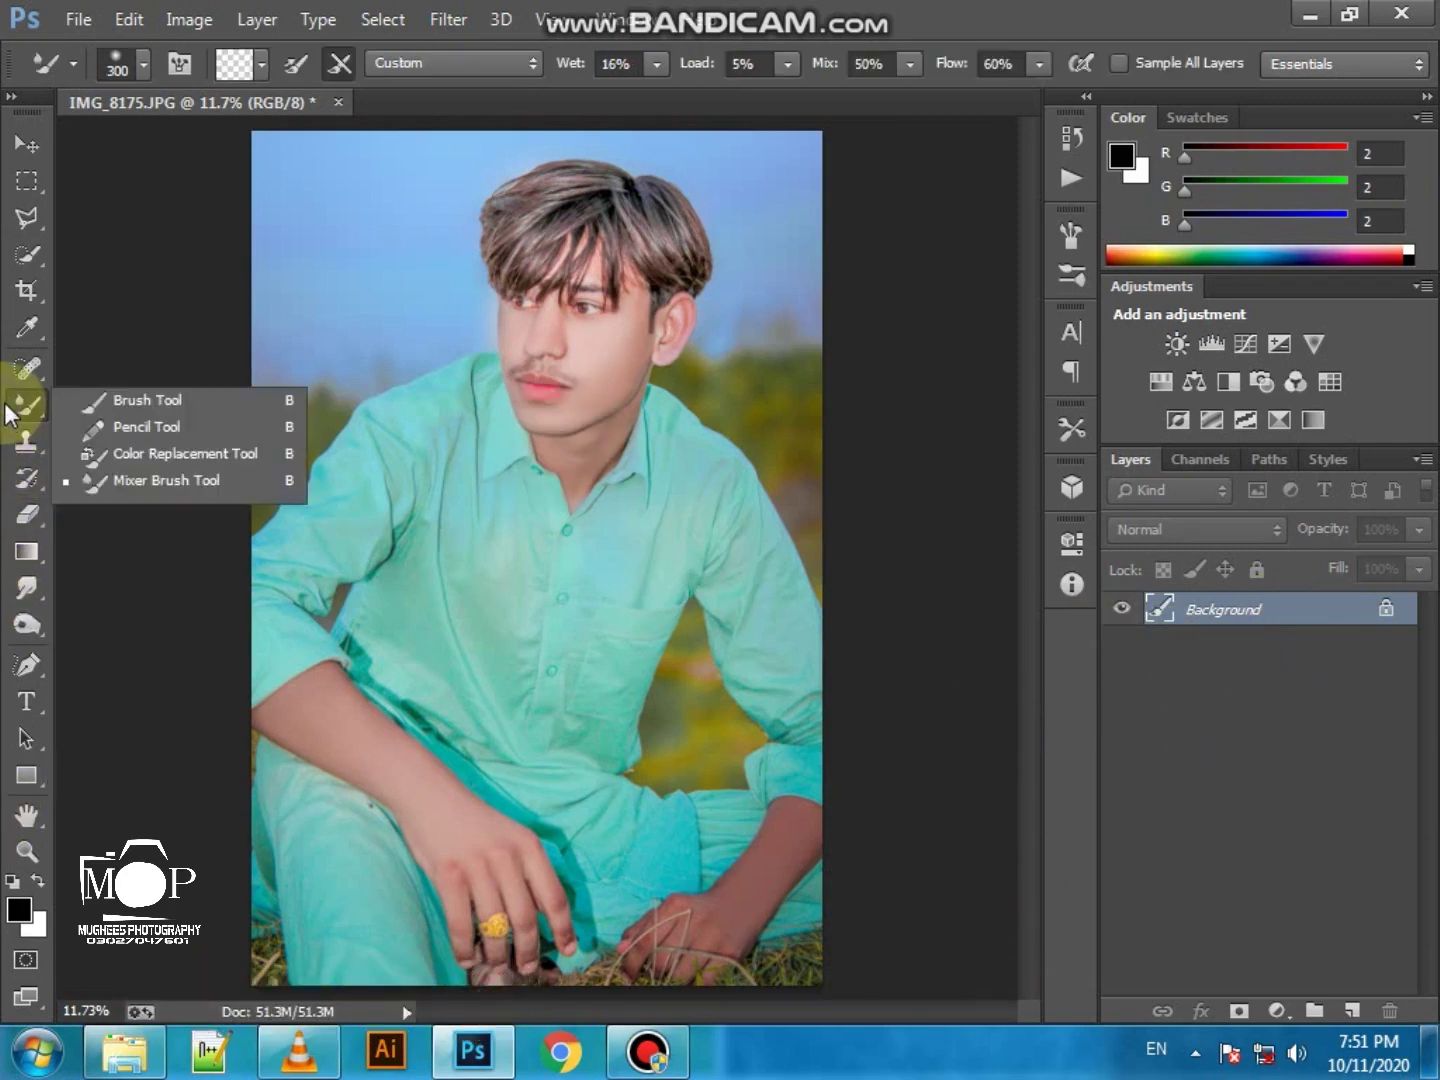
pyautogui.click(446, 19)
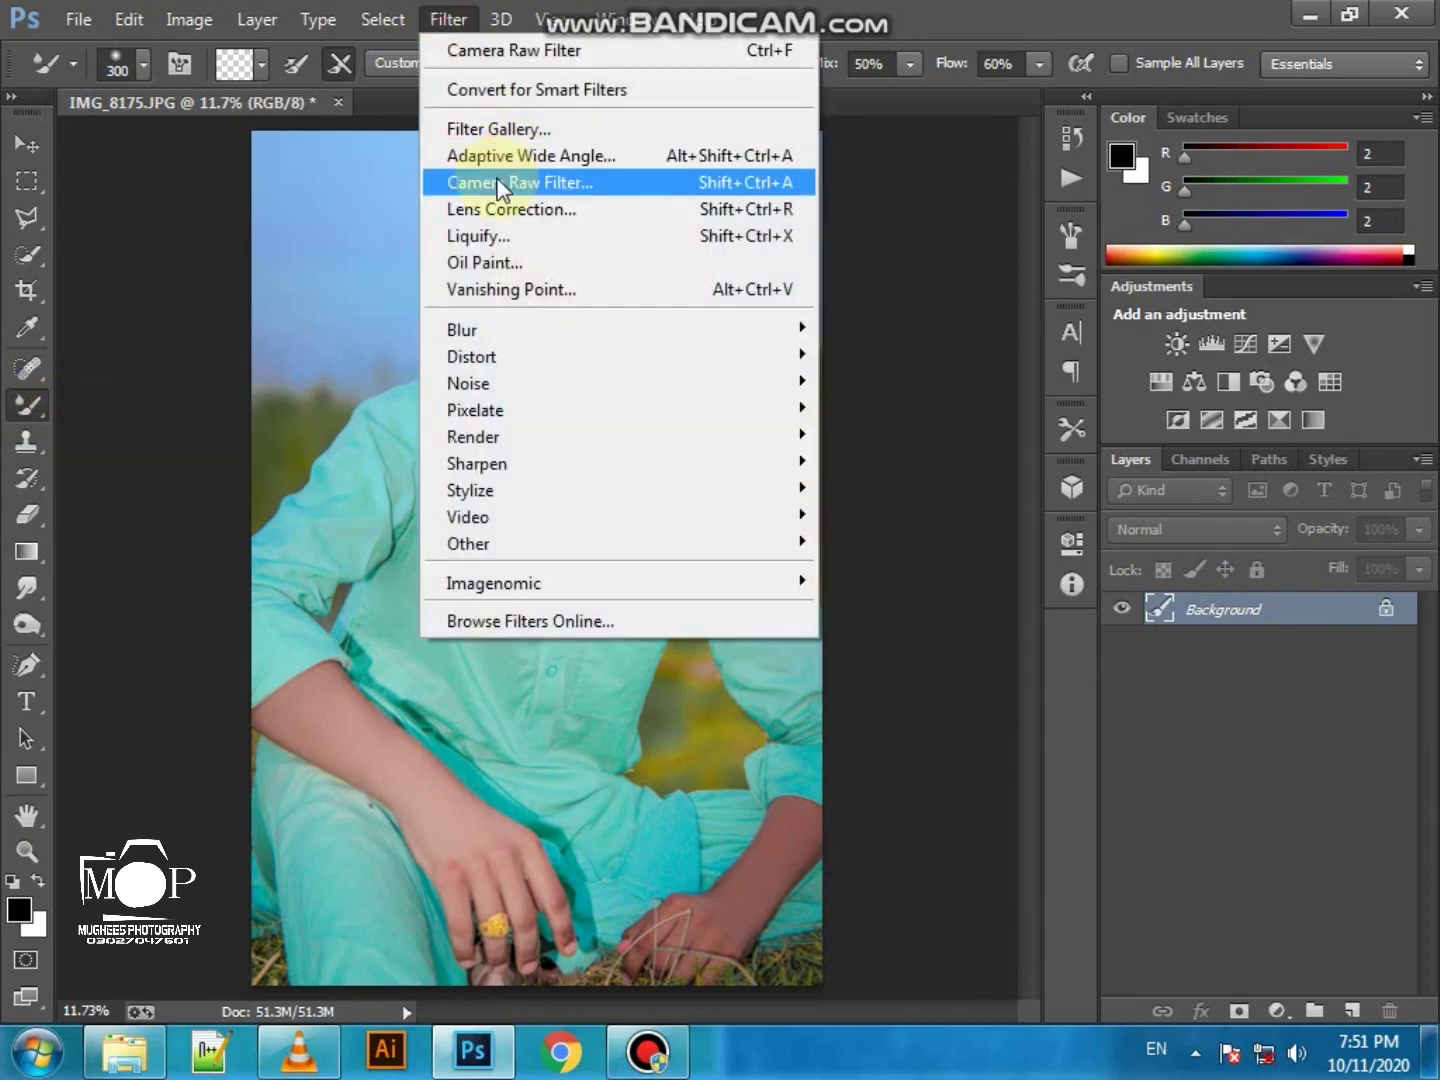
pyautogui.click(511, 182)
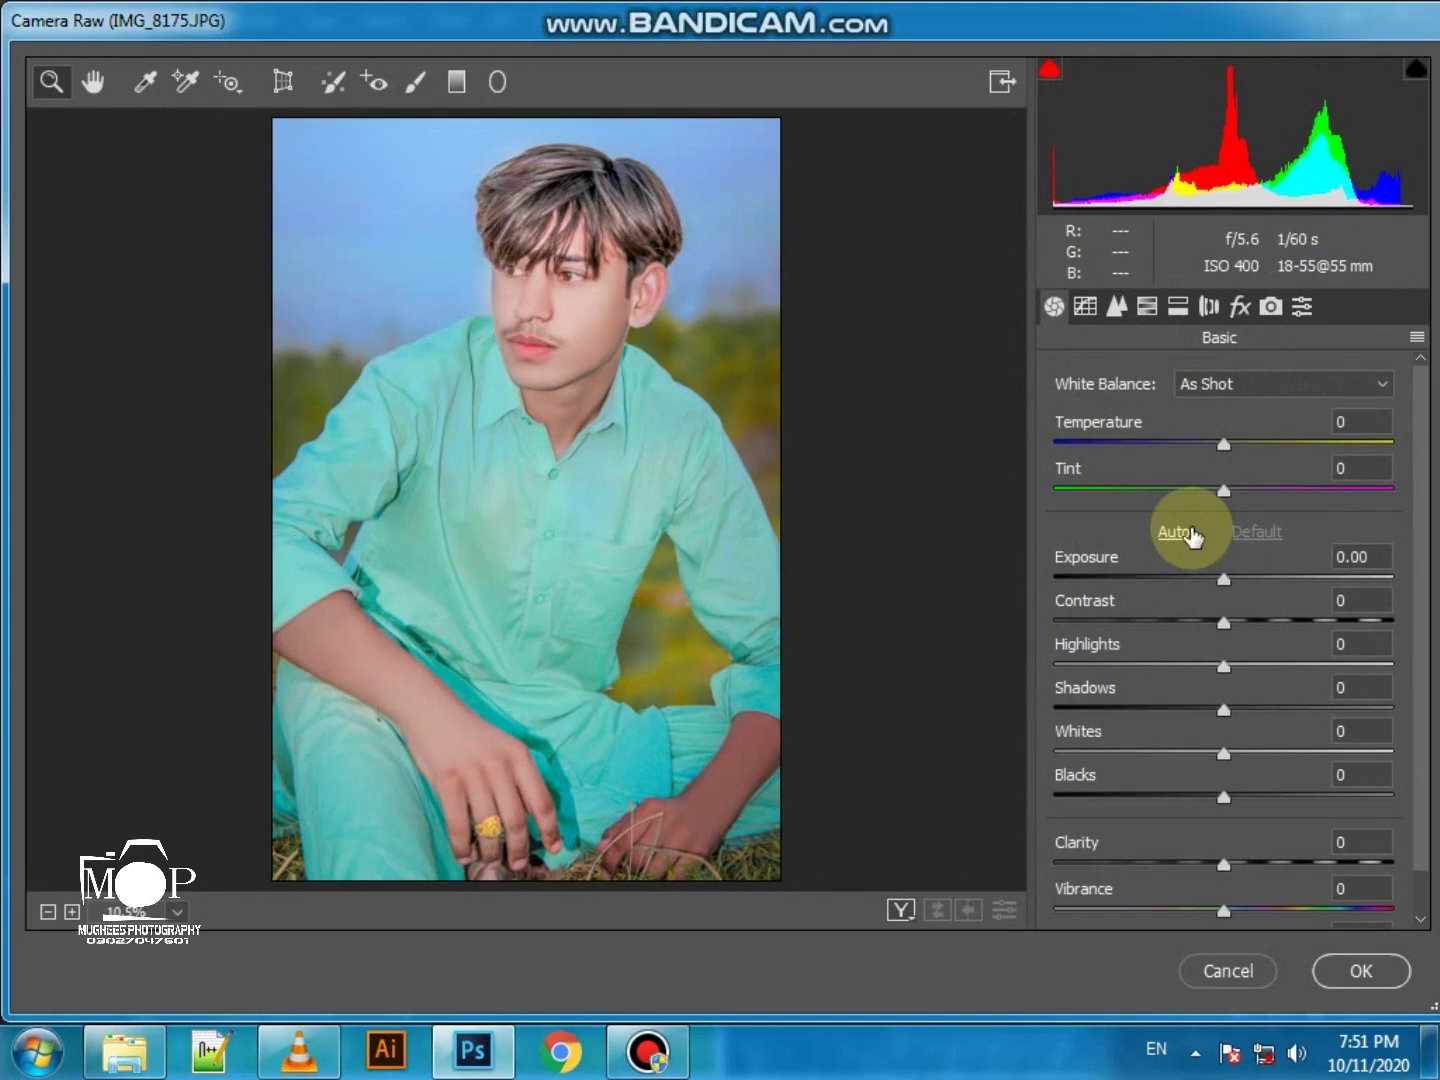
pyautogui.click(1192, 538)
pyautogui.click(1256, 532)
pyautogui.click(1190, 534)
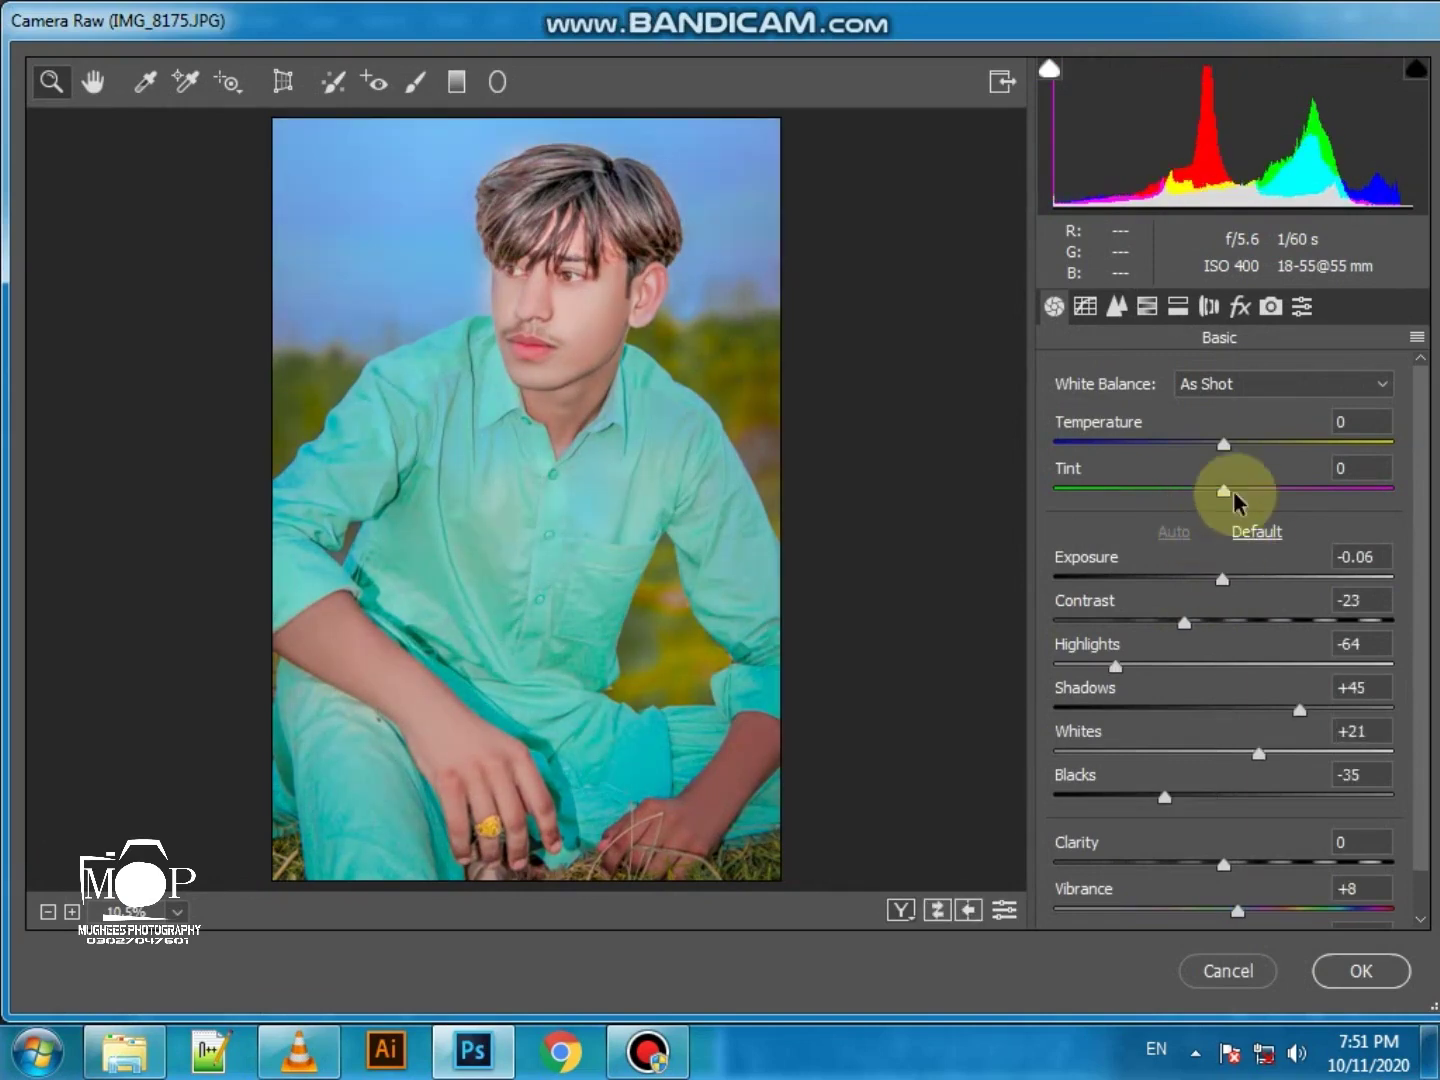
# Set Reds saturation to -13 and raise Oranges luminance to about +12
pyautogui.click(1148, 305)
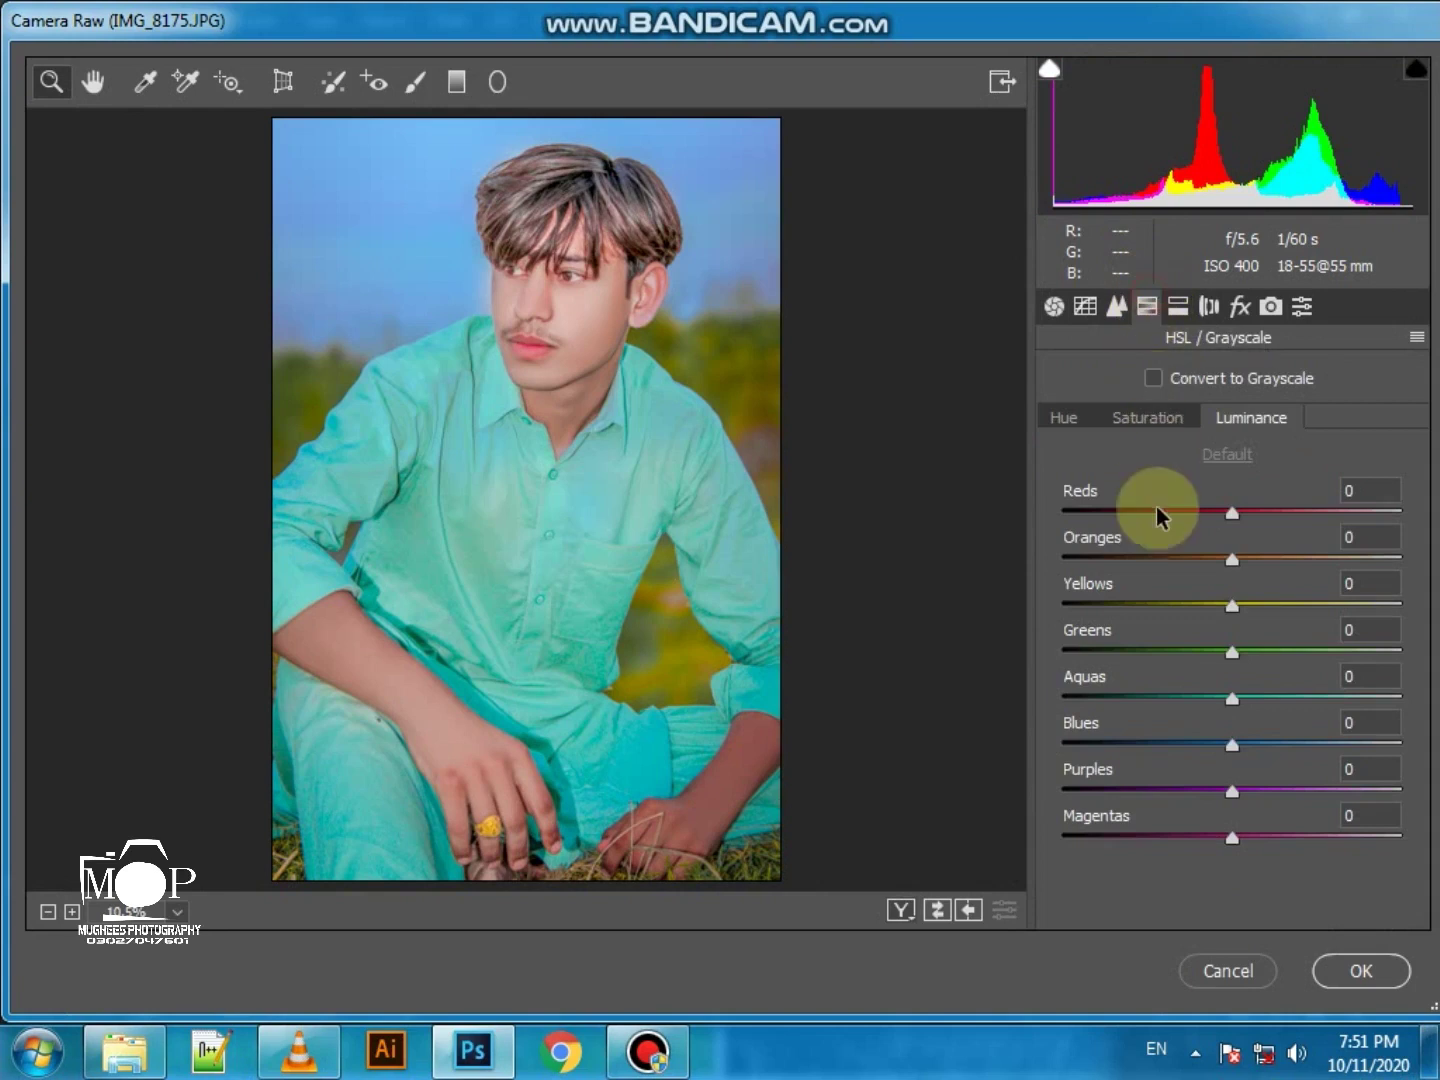
pyautogui.click(1181, 418)
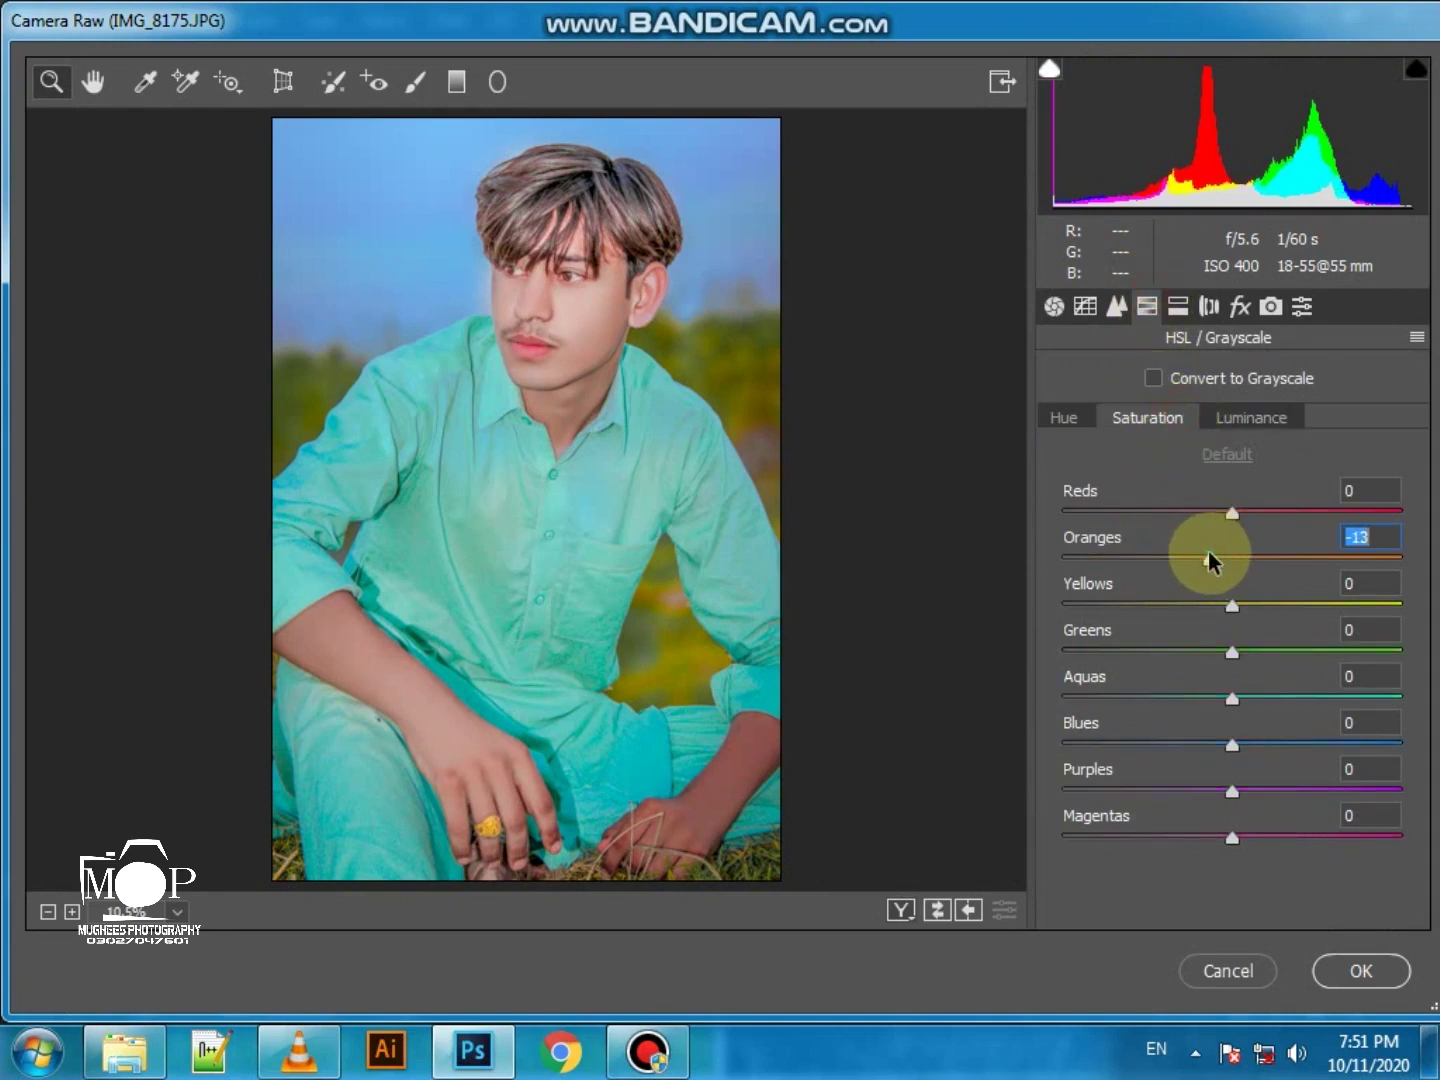
pyautogui.moveTo(1202, 517)
pyautogui.mouseDown()
pyautogui.moveTo(1247, 515)
pyautogui.moveTo(1212, 514)
pyautogui.mouseUp()
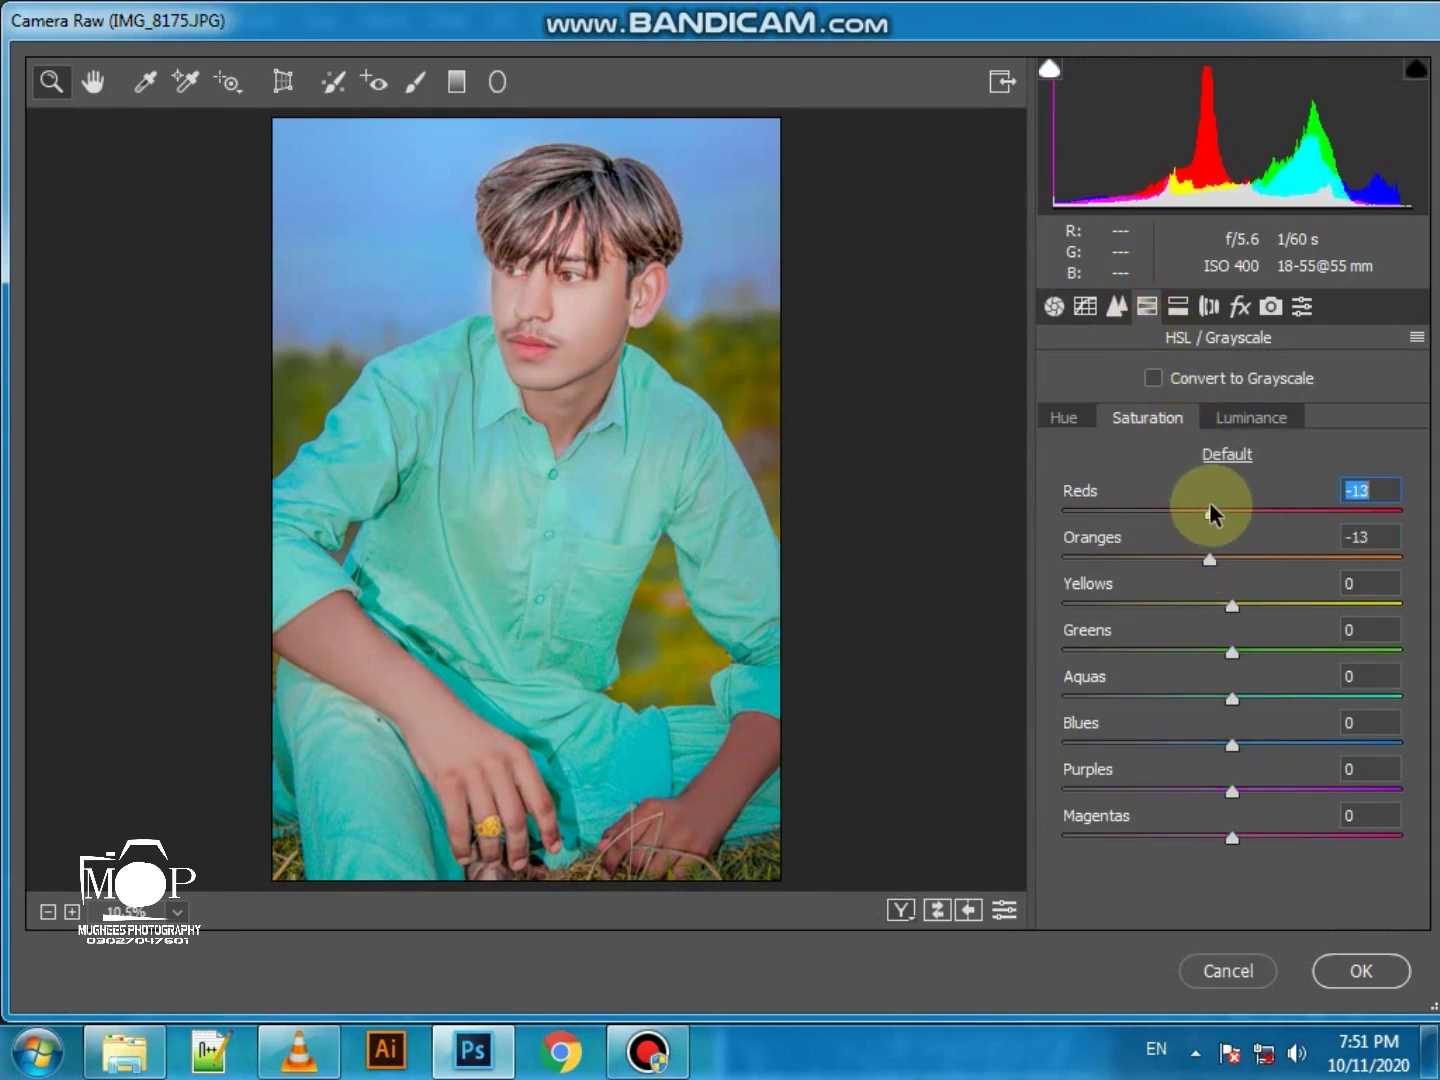
pyautogui.click(1223, 418)
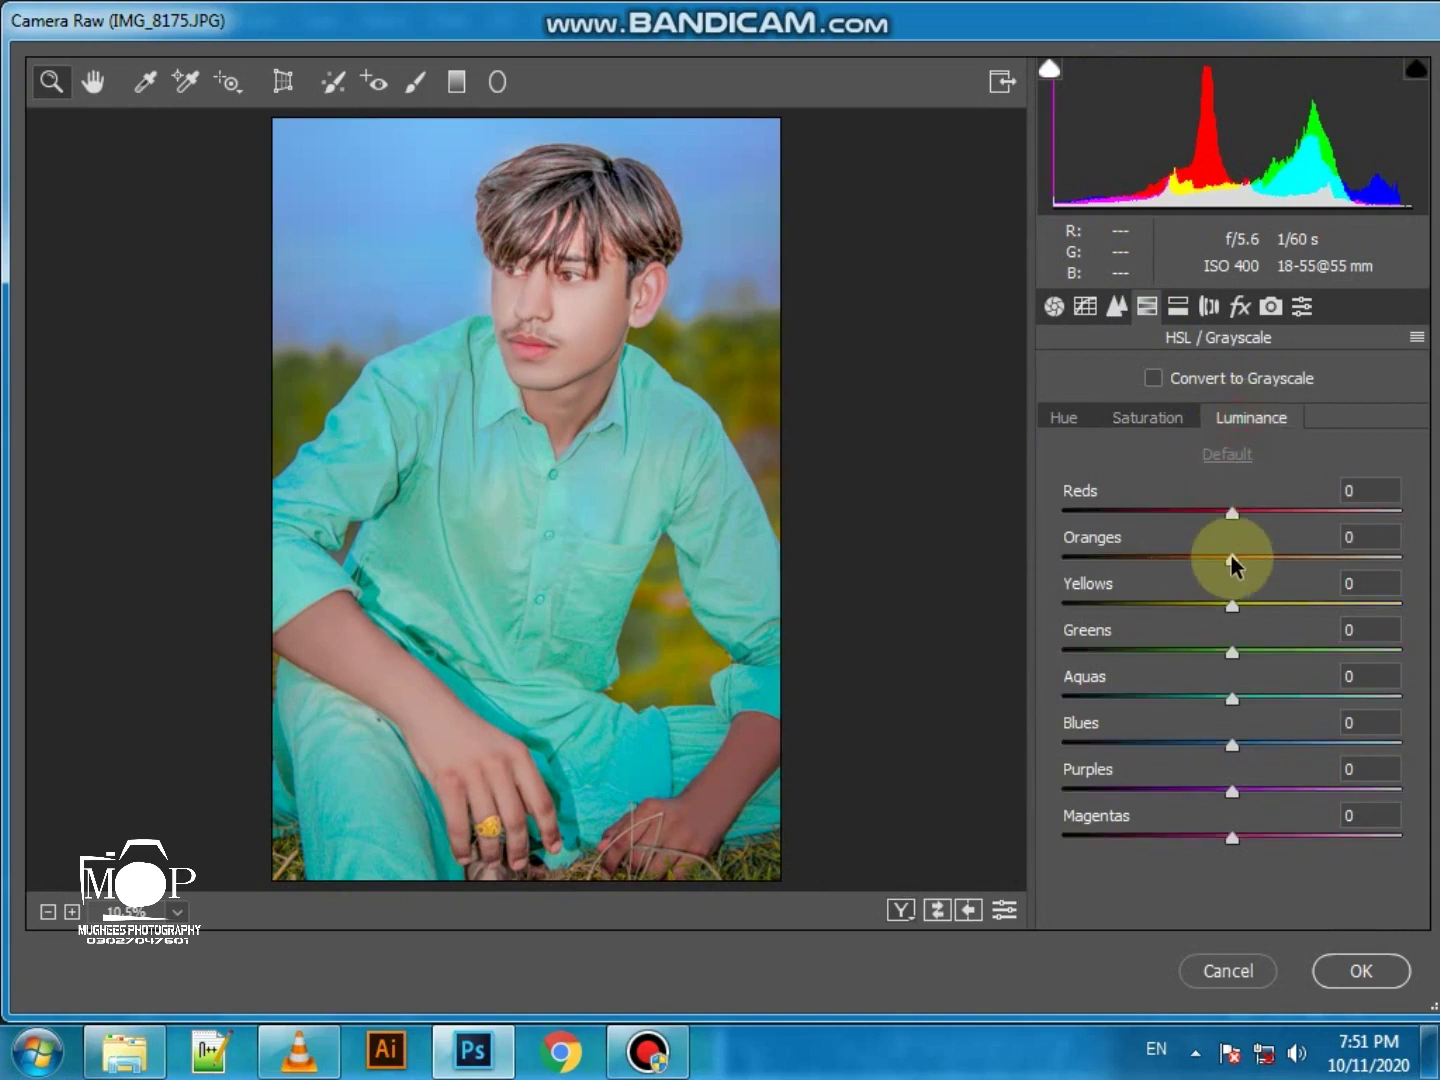
pyautogui.moveTo(1234, 562)
pyautogui.mouseDown()
pyautogui.moveTo(1205, 562)
pyautogui.moveTo(1298, 566)
pyautogui.moveTo(1258, 566)
pyautogui.mouseUp()
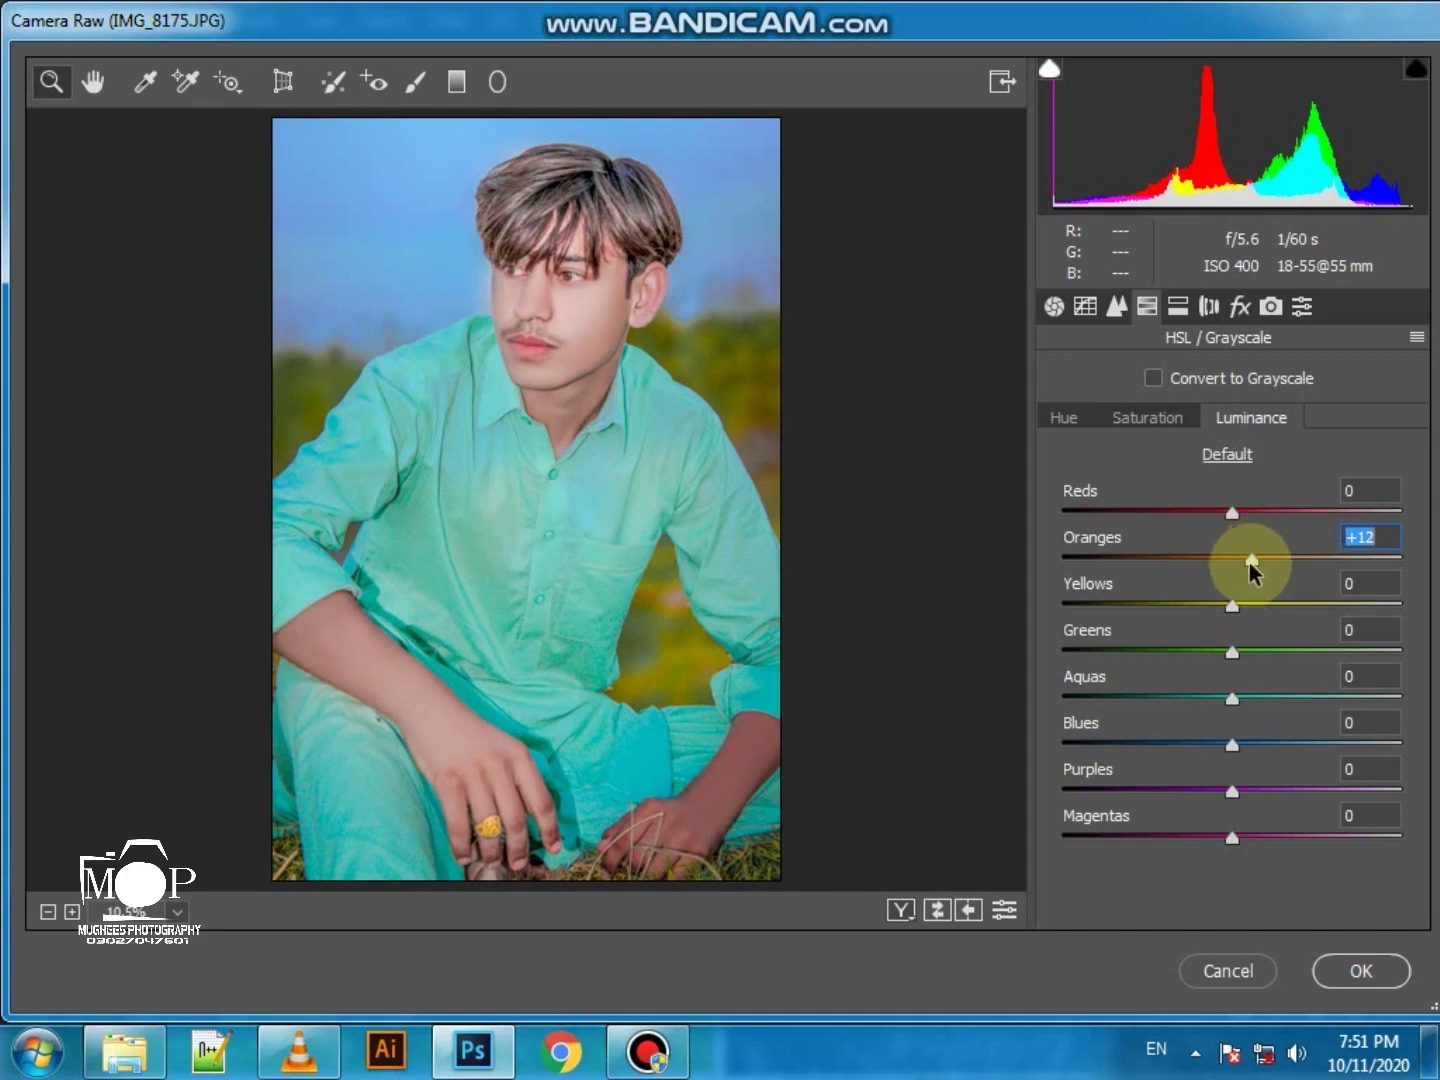
# Add a faint -2 Post Crop Vignetting and apply the Camera Raw adjustments
pyautogui.click(1240, 308)
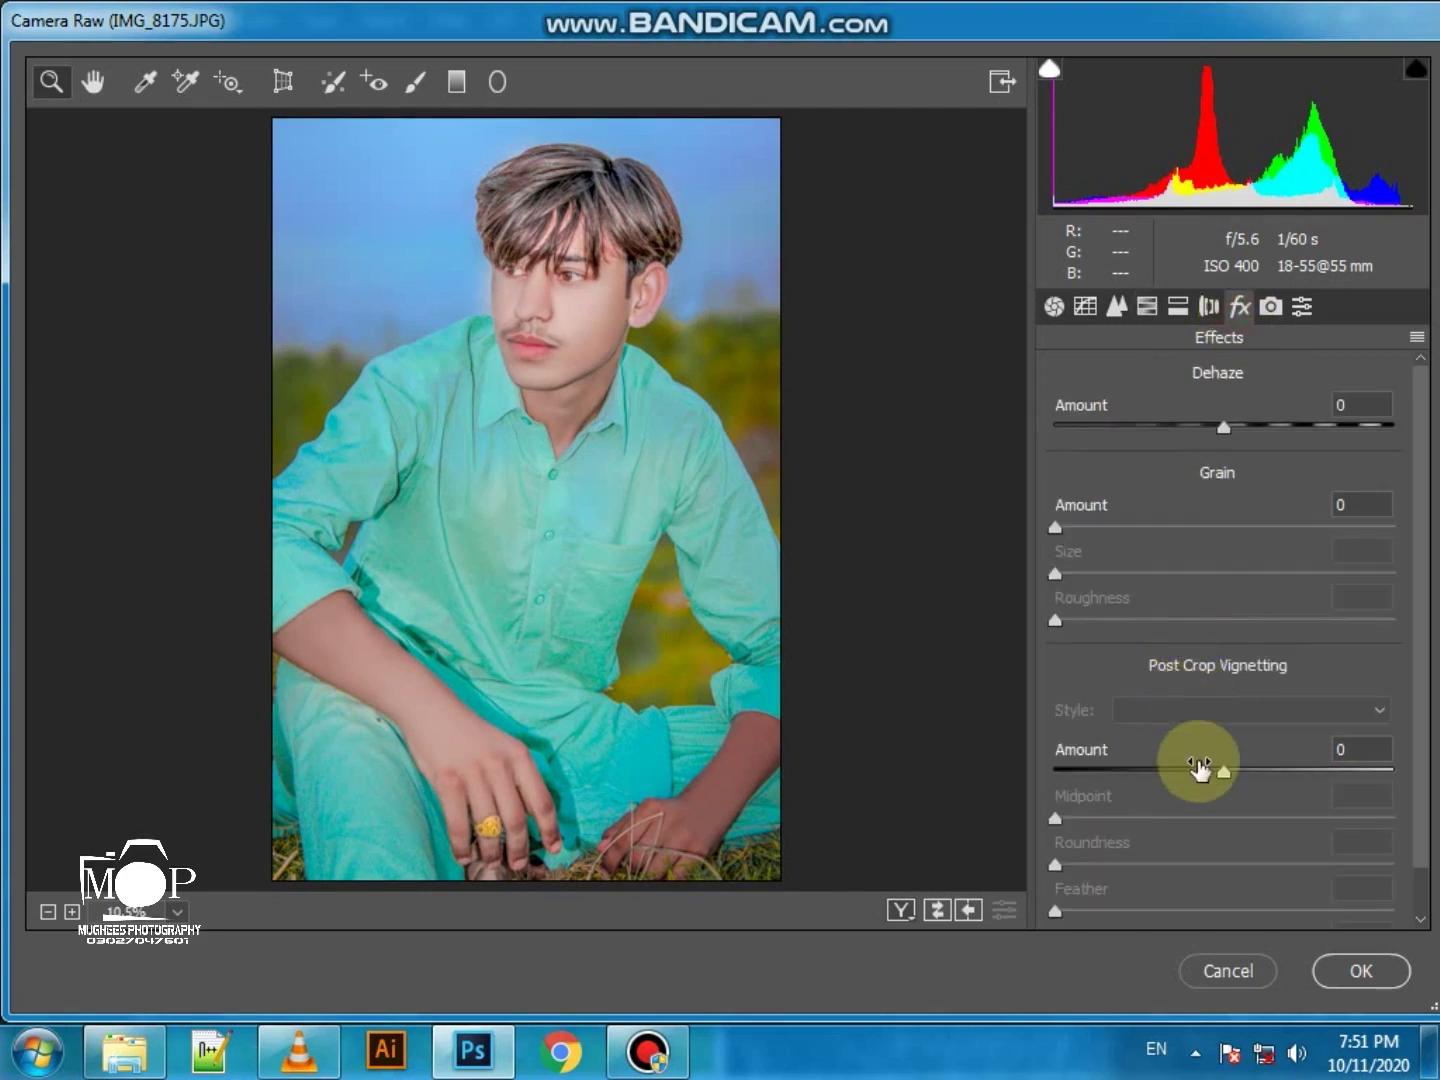
pyautogui.click(1201, 768)
pyautogui.moveTo(1203, 771)
pyautogui.mouseDown()
pyautogui.moveTo(1260, 779)
pyautogui.moveTo(1200, 797)
pyautogui.mouseUp()
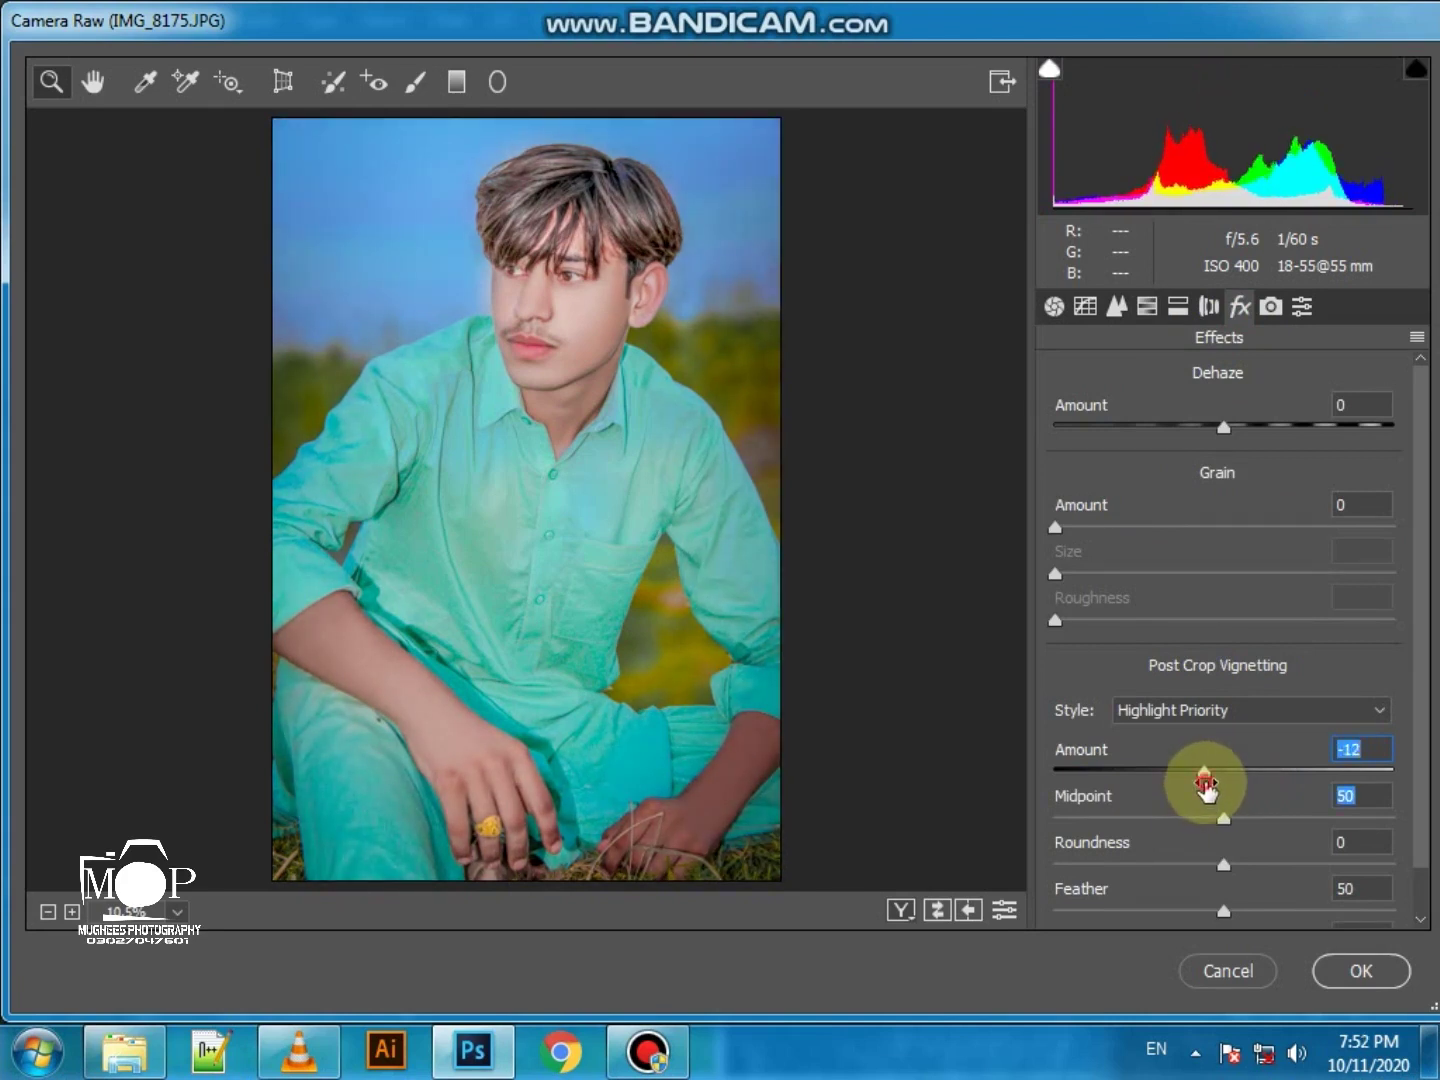
pyautogui.moveTo(1219, 769); pyautogui.dragTo(1222, 779)
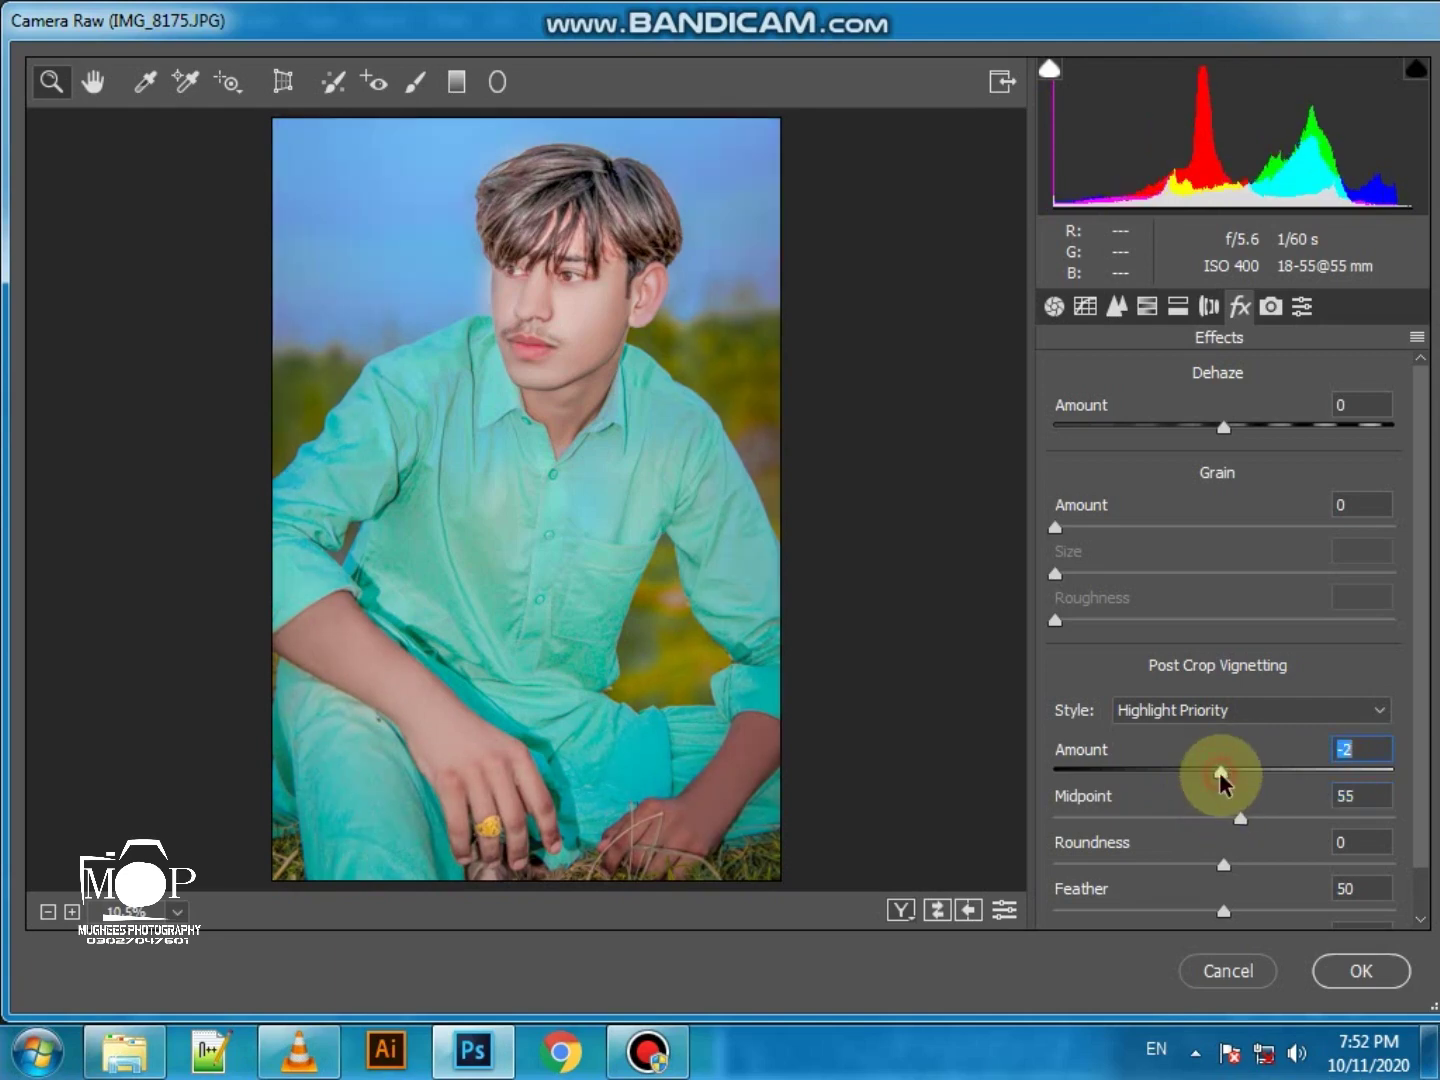
pyautogui.click(1330, 970)
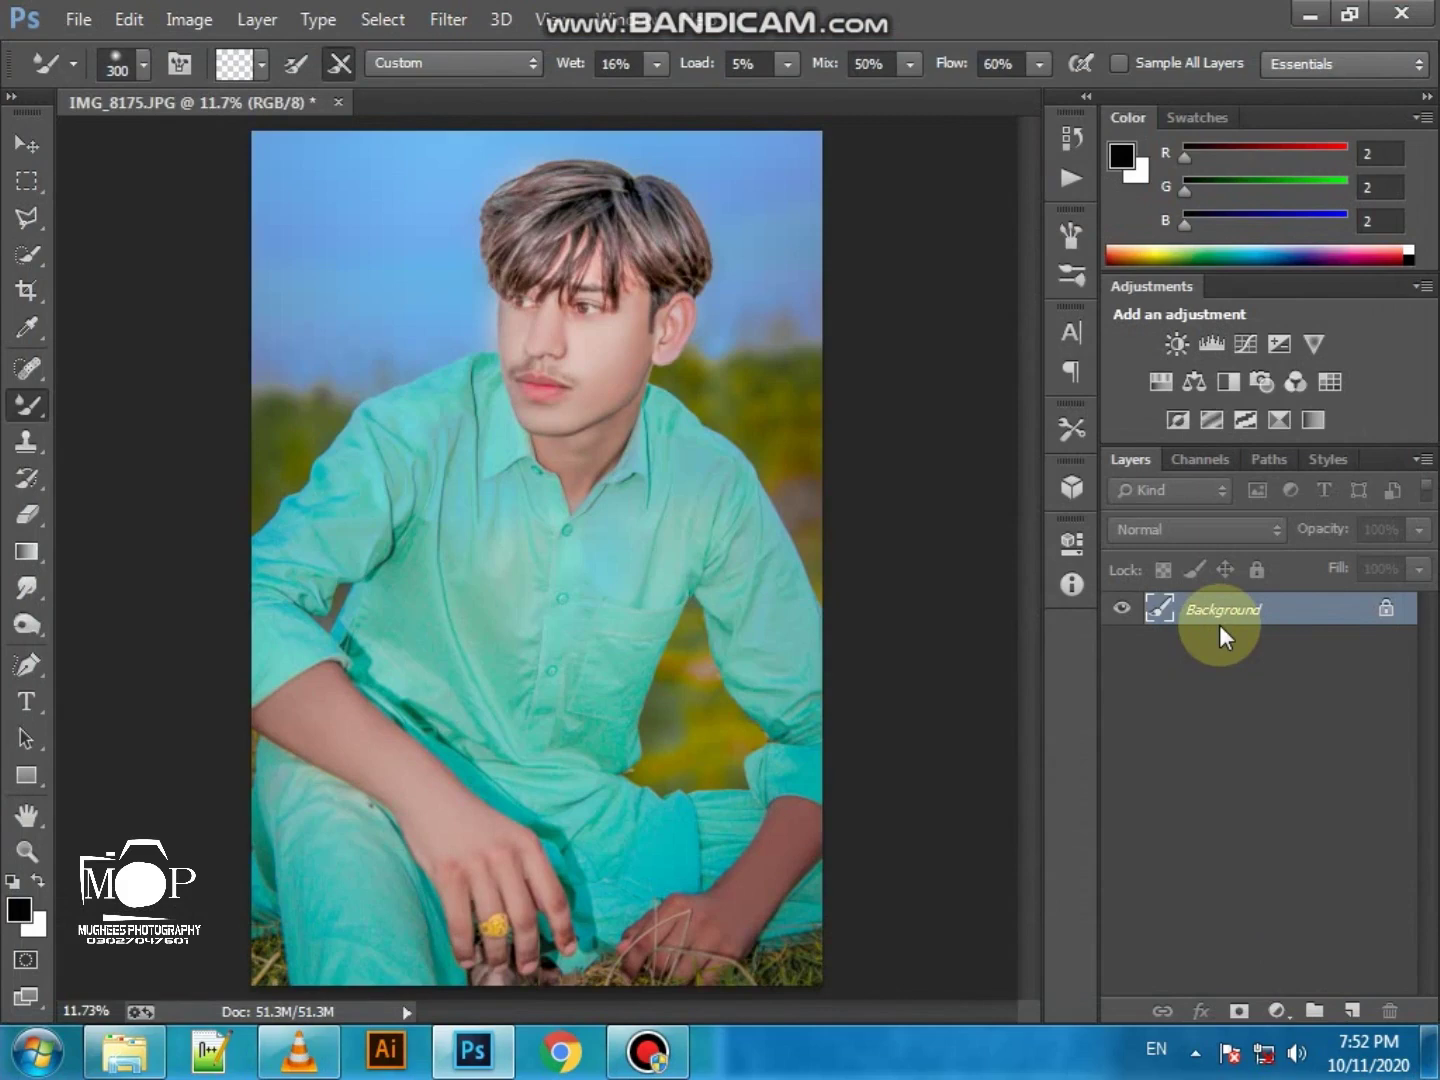
# Duplicate the Background layer and give the copy a -19 Camera Raw vignette
pyautogui.hotkey('ctrl', 'j')
pyautogui.hotkey('ctrl', 'shift', 'a')
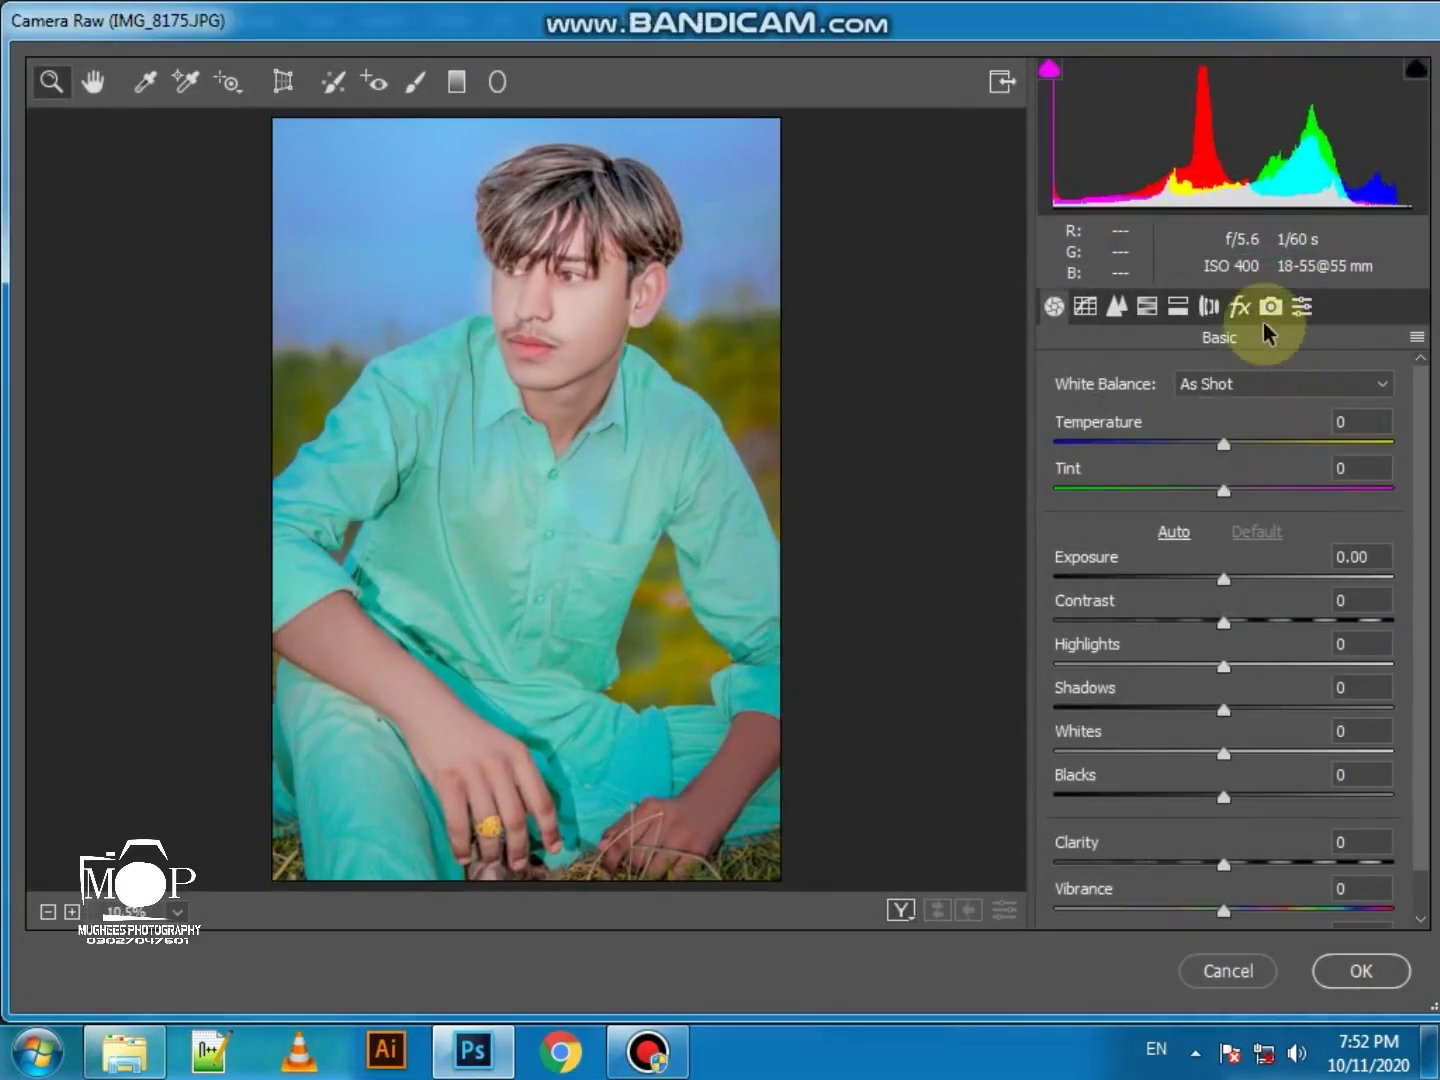
pyautogui.click(1240, 306)
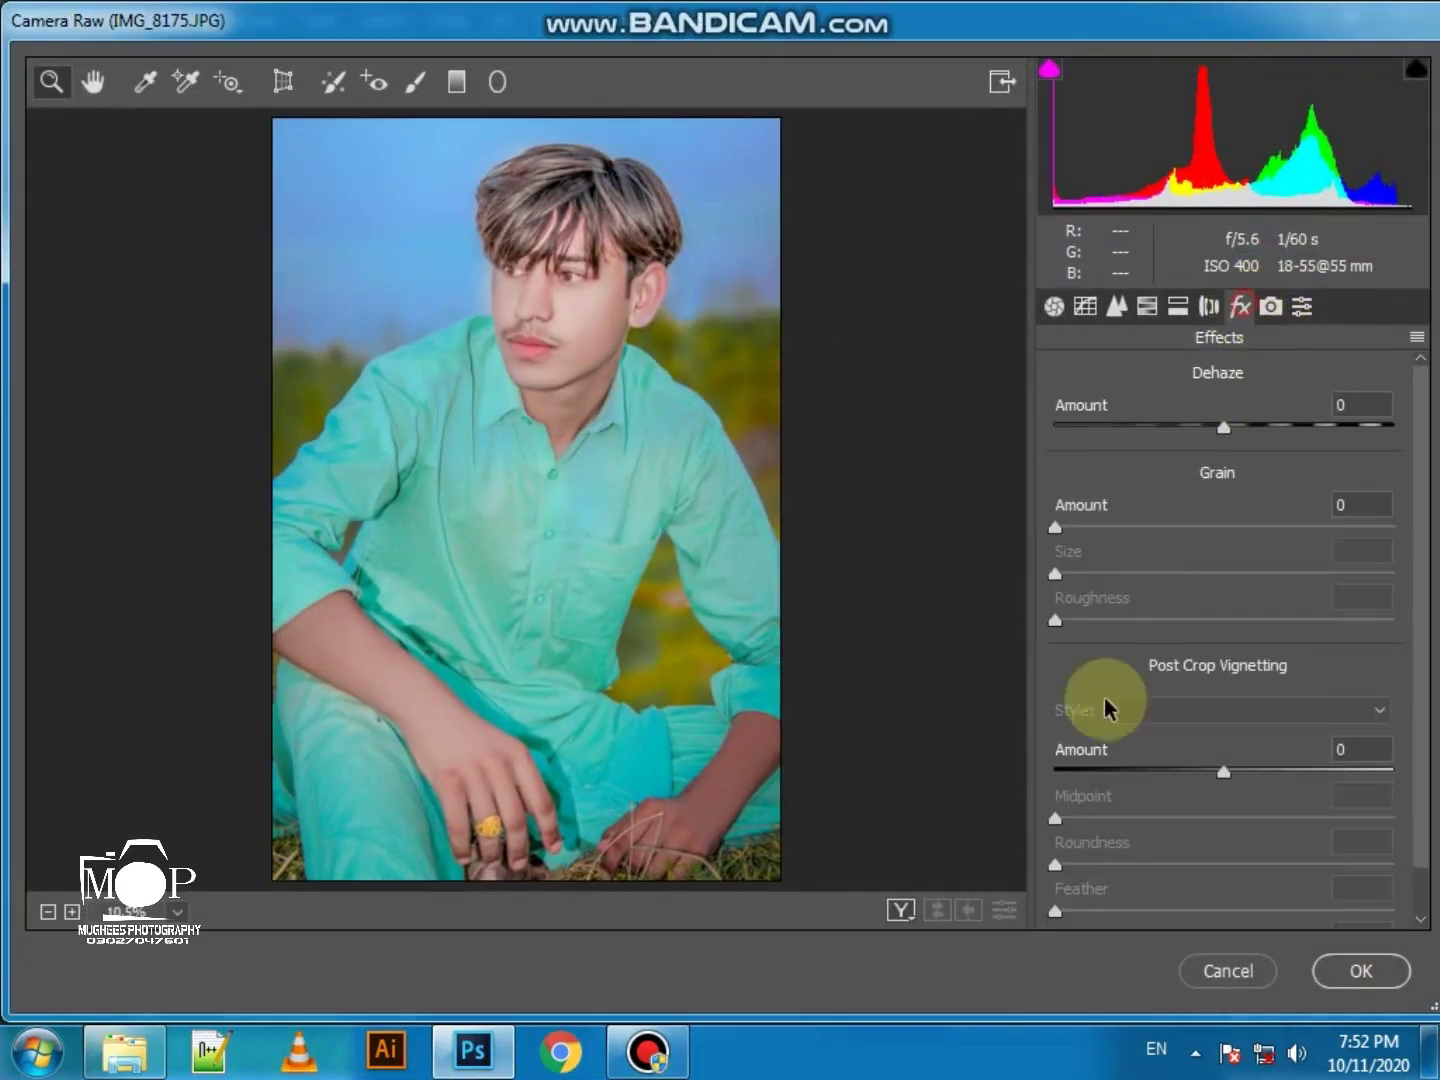
pyautogui.click(1192, 773)
pyautogui.click(1337, 971)
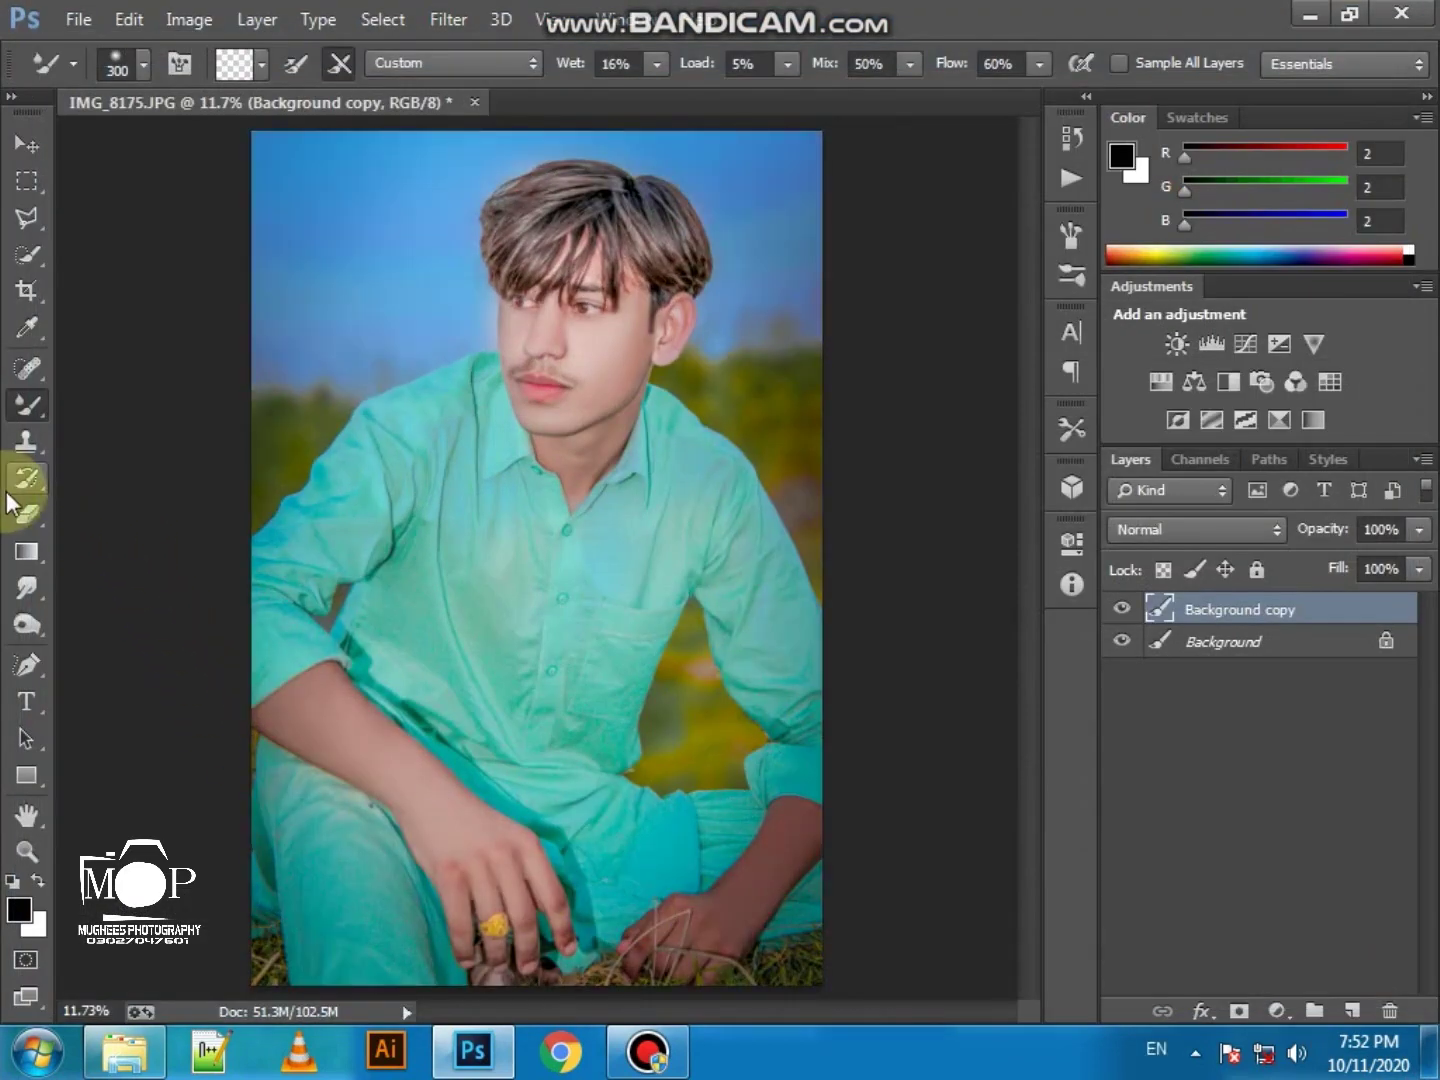
# Erase the vignette from the lower body, compare visibility, and merge into Background
pyautogui.click(27, 514)
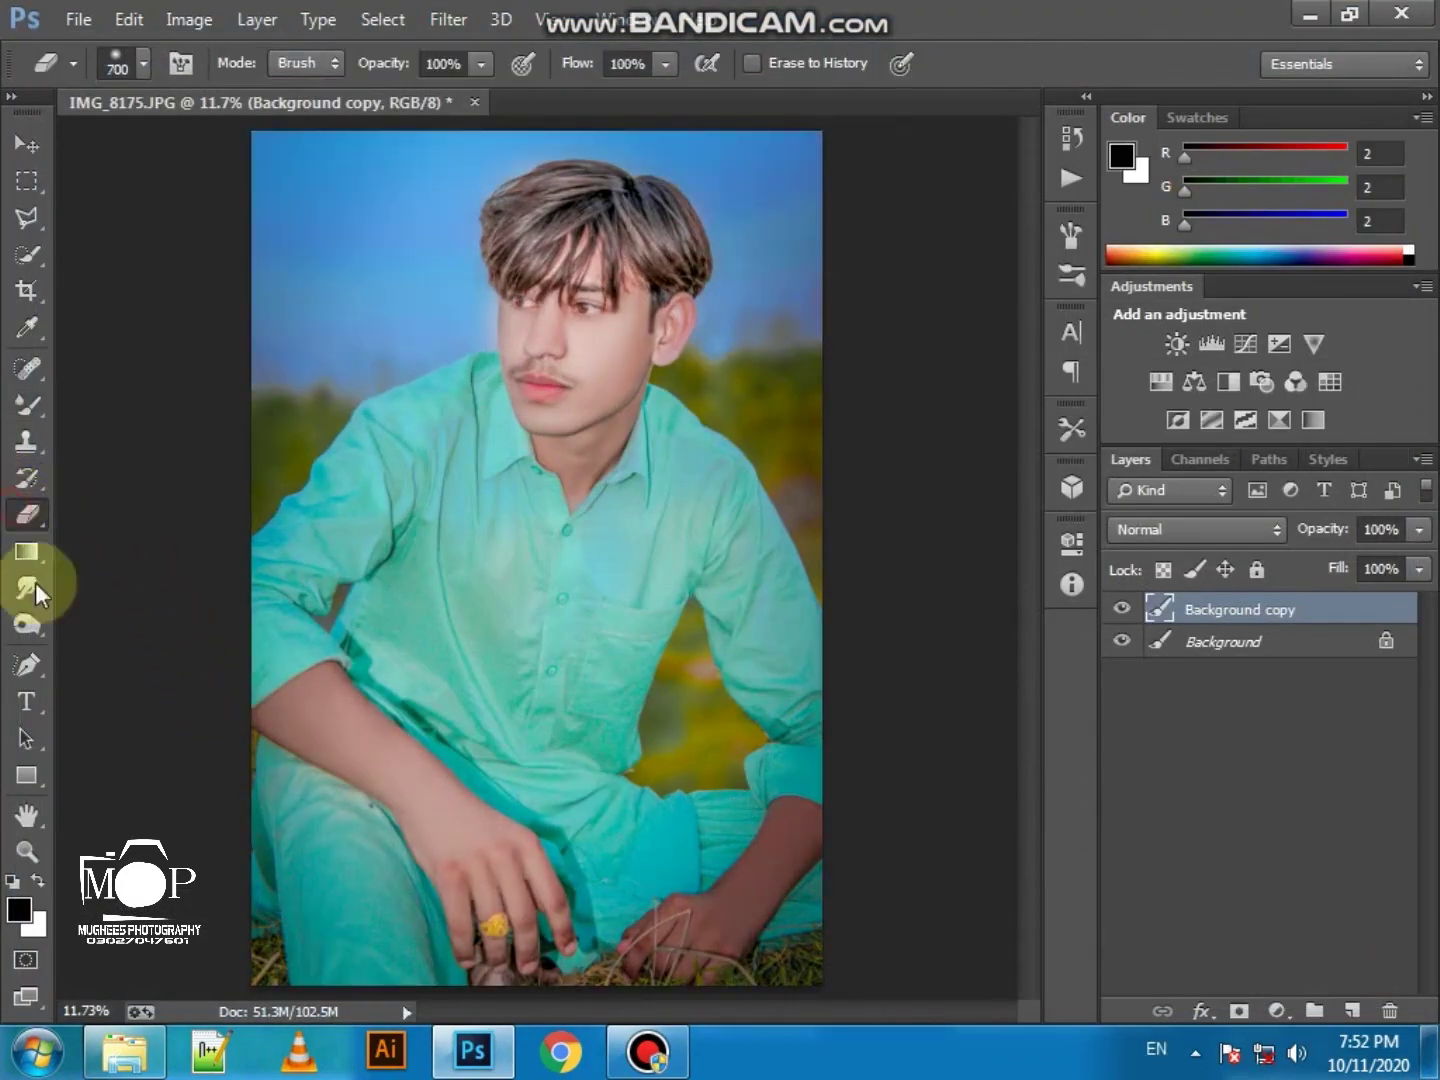
pyautogui.press(']')
pyautogui.press(']')
pyautogui.press(']')
pyautogui.press(']')
pyautogui.press(']')
pyautogui.press(']')
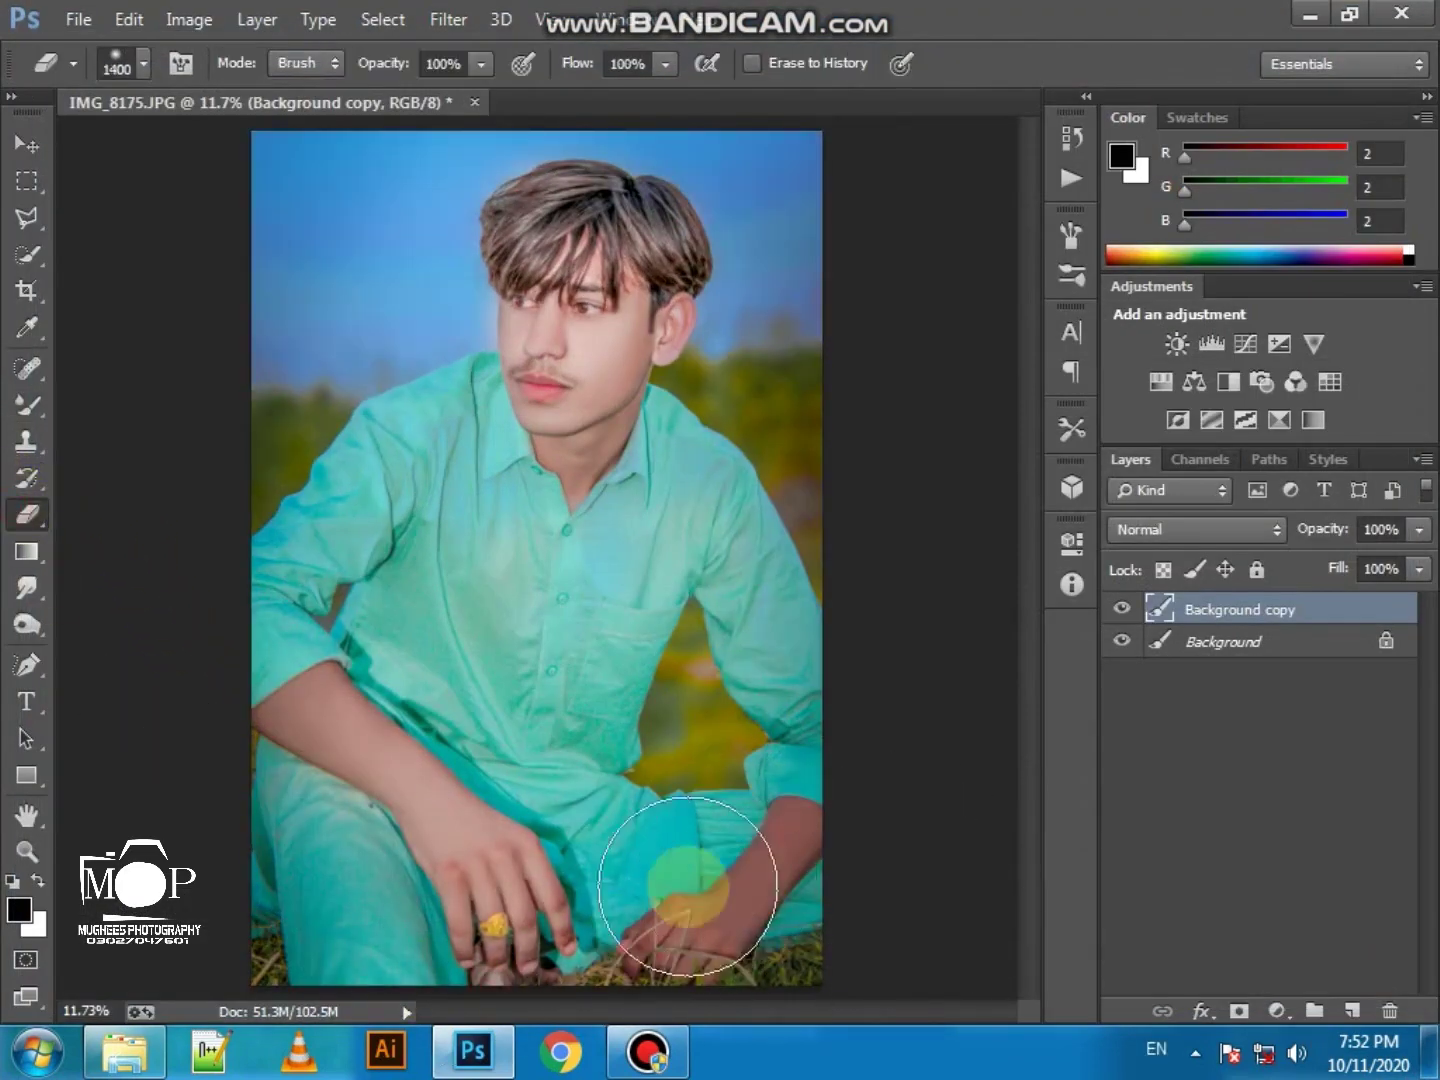
pyautogui.moveTo(185, 900)
pyautogui.mouseDown()
pyautogui.moveTo(443, 835)
pyautogui.moveTo(734, 829)
pyautogui.moveTo(806, 845)
pyautogui.moveTo(795, 851)
pyautogui.moveTo(779, 780)
pyautogui.mouseUp()
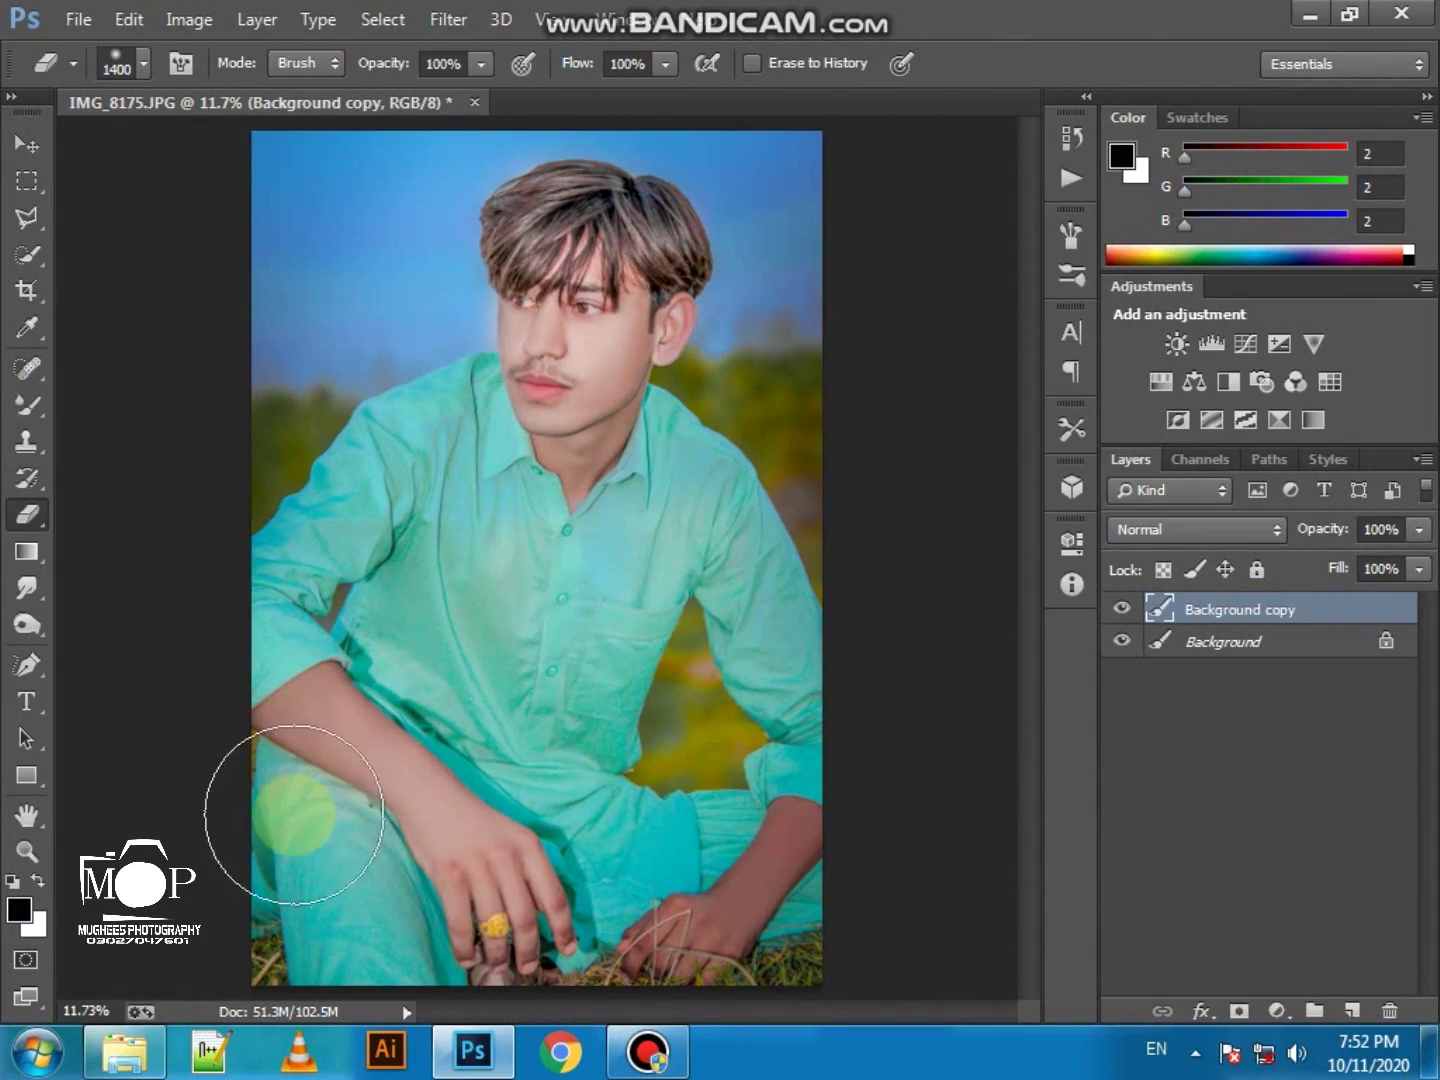
pyautogui.click(1122, 608)
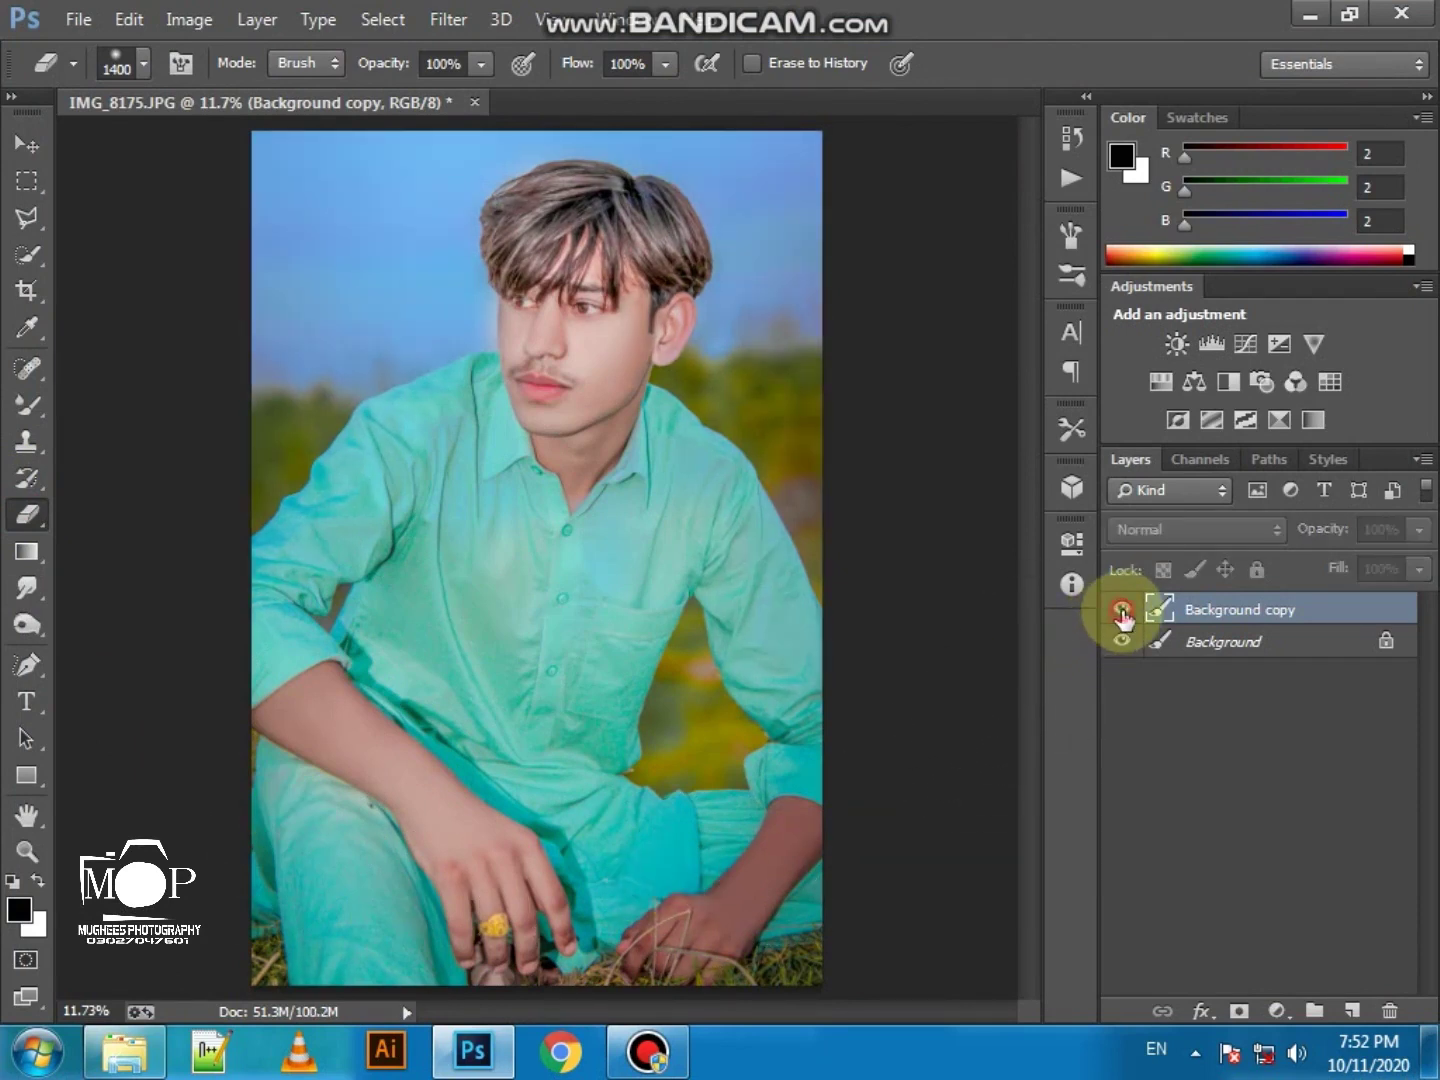
pyautogui.click(1122, 609)
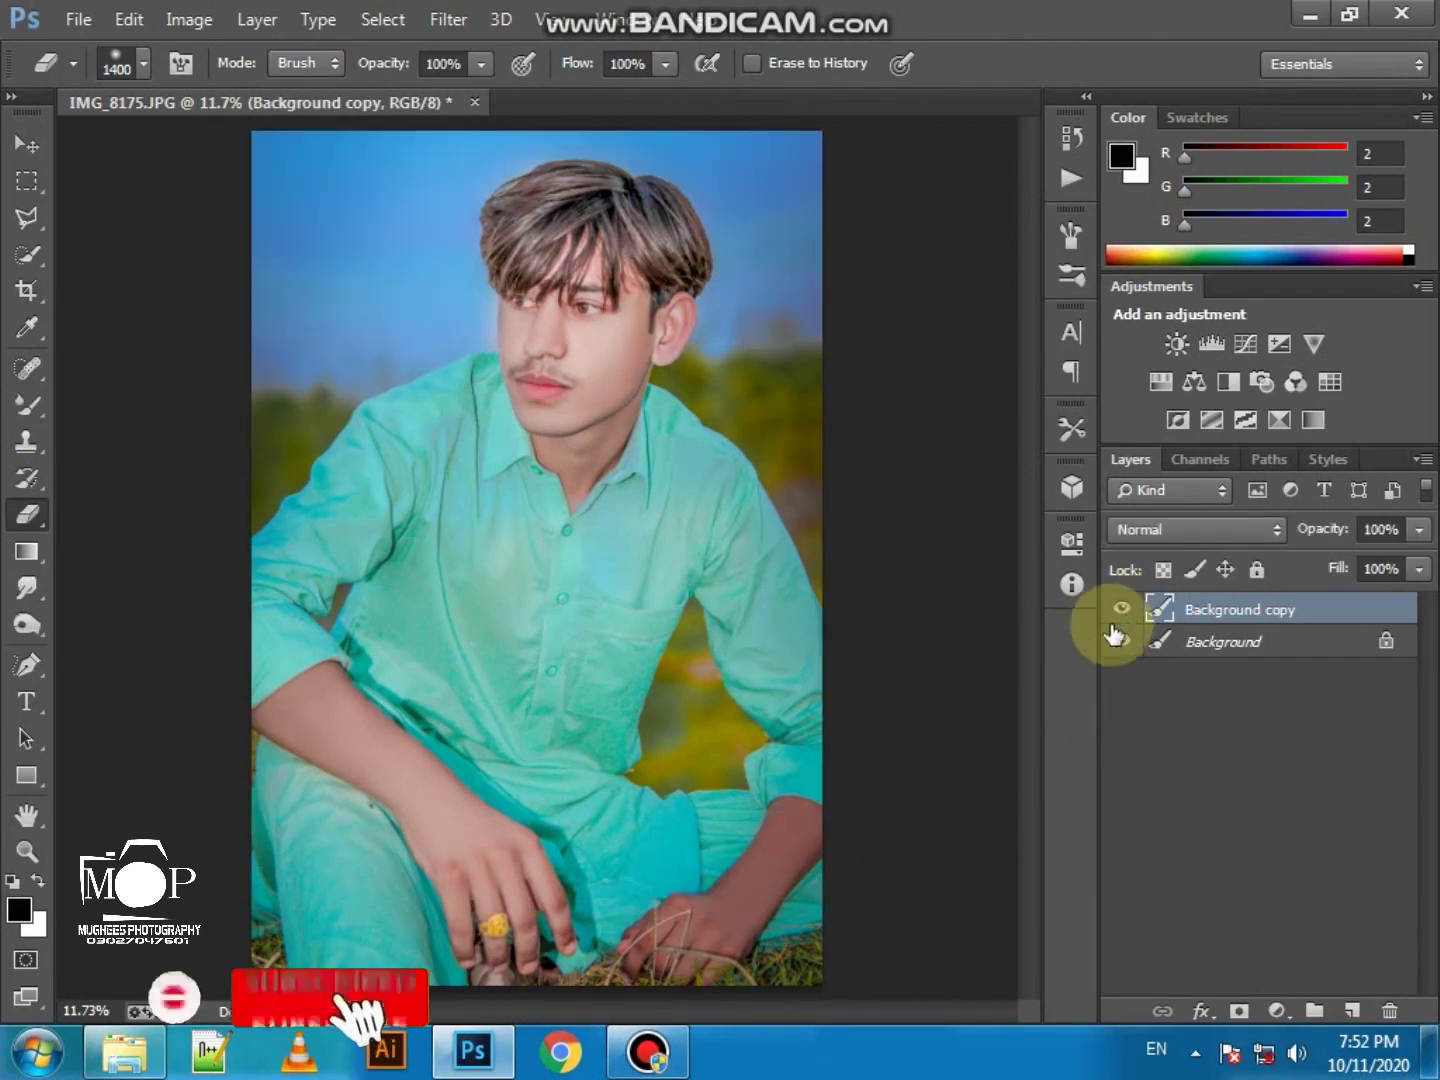
pyautogui.hotkey('ctrl', 'e')
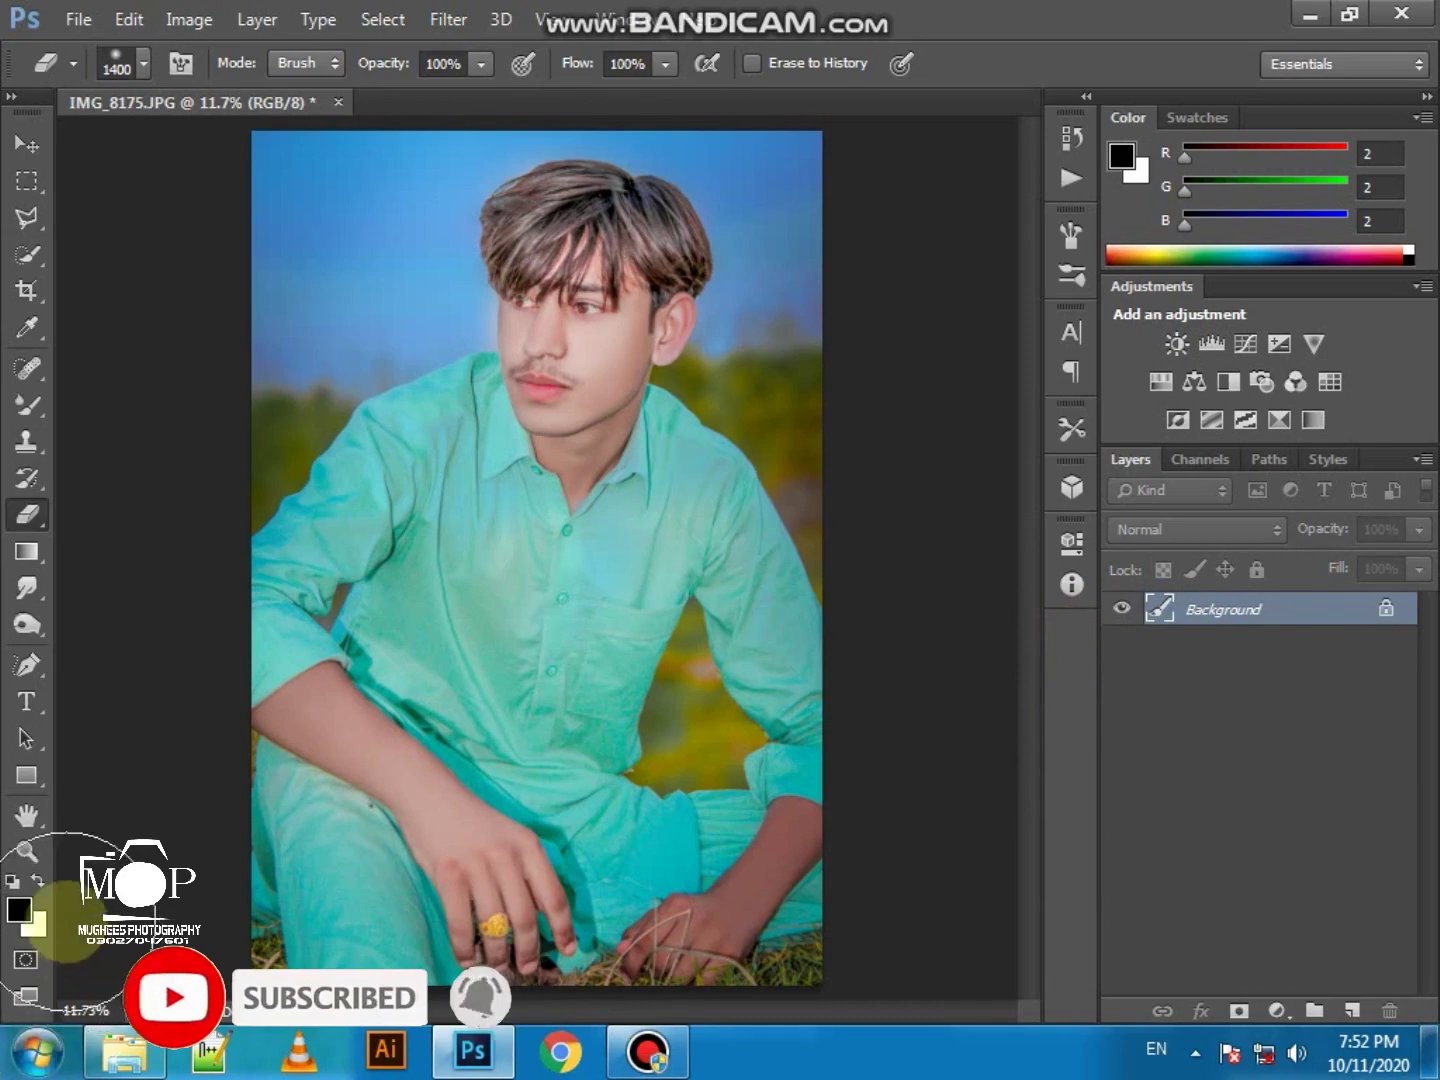
pyautogui.click(27, 850)
# Zoom in on the face, then frame the head and hair
pyautogui.moveTo(578, 207)
pyautogui.mouseDown()
pyautogui.moveTo(627, 489)
pyautogui.moveTo(787, 421)
pyautogui.mouseUp()
pyautogui.click(632, 219)
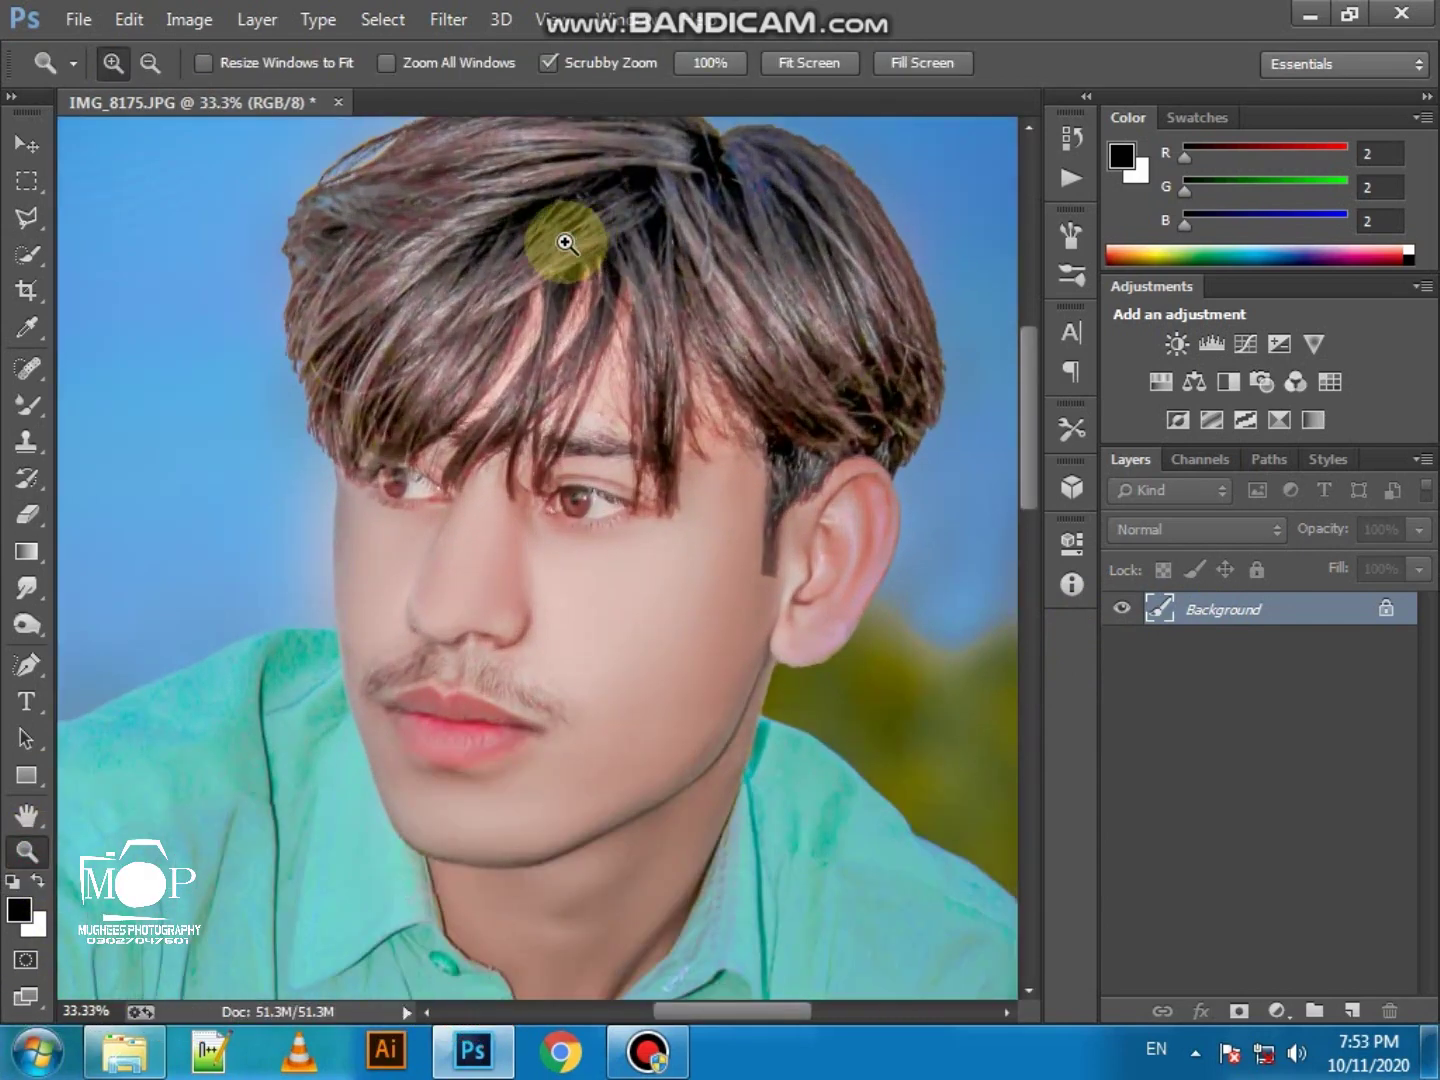
pyautogui.click(564, 240)
pyautogui.keyDown('alt'); pyautogui.click(850, 632); pyautogui.keyUp('alt')
pyautogui.keyDown('alt'); pyautogui.click(850, 632); pyautogui.keyUp('alt')
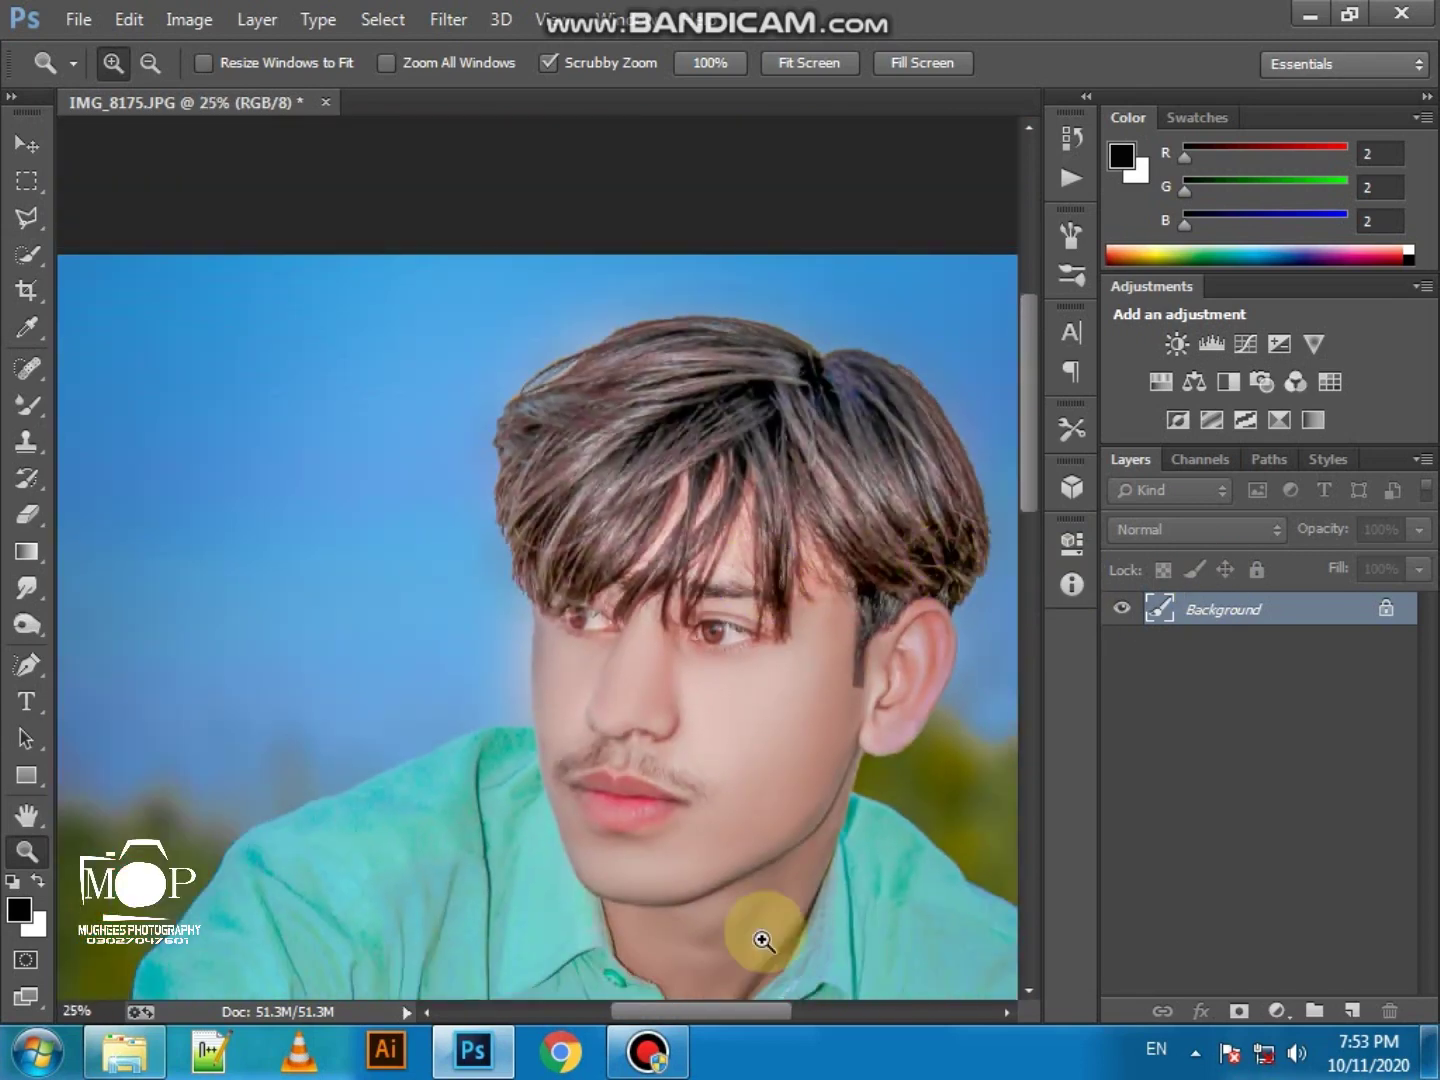
pyautogui.moveTo(748, 1027); pyautogui.dragTo(767, 1011)
pyautogui.click(789, 390)
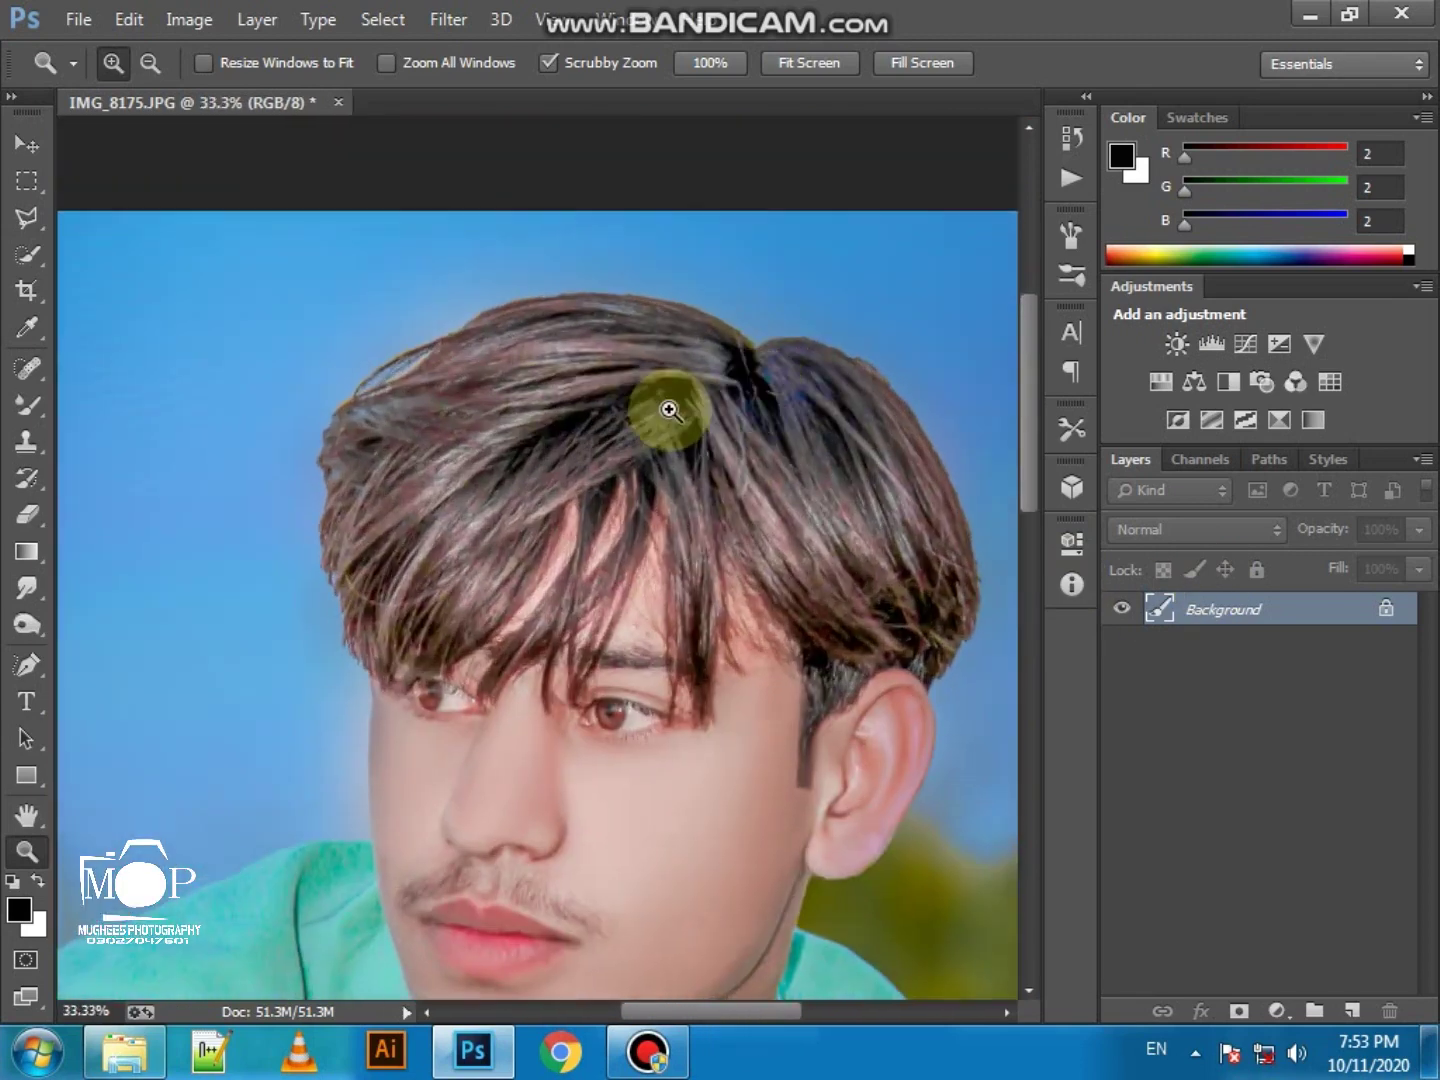
# Set a soft round 184 px brush at 56% opacity and duplicate the Background layer
pyautogui.rightClick(23, 408)
pyautogui.click(146, 402)
pyautogui.rightClick(350, 435)
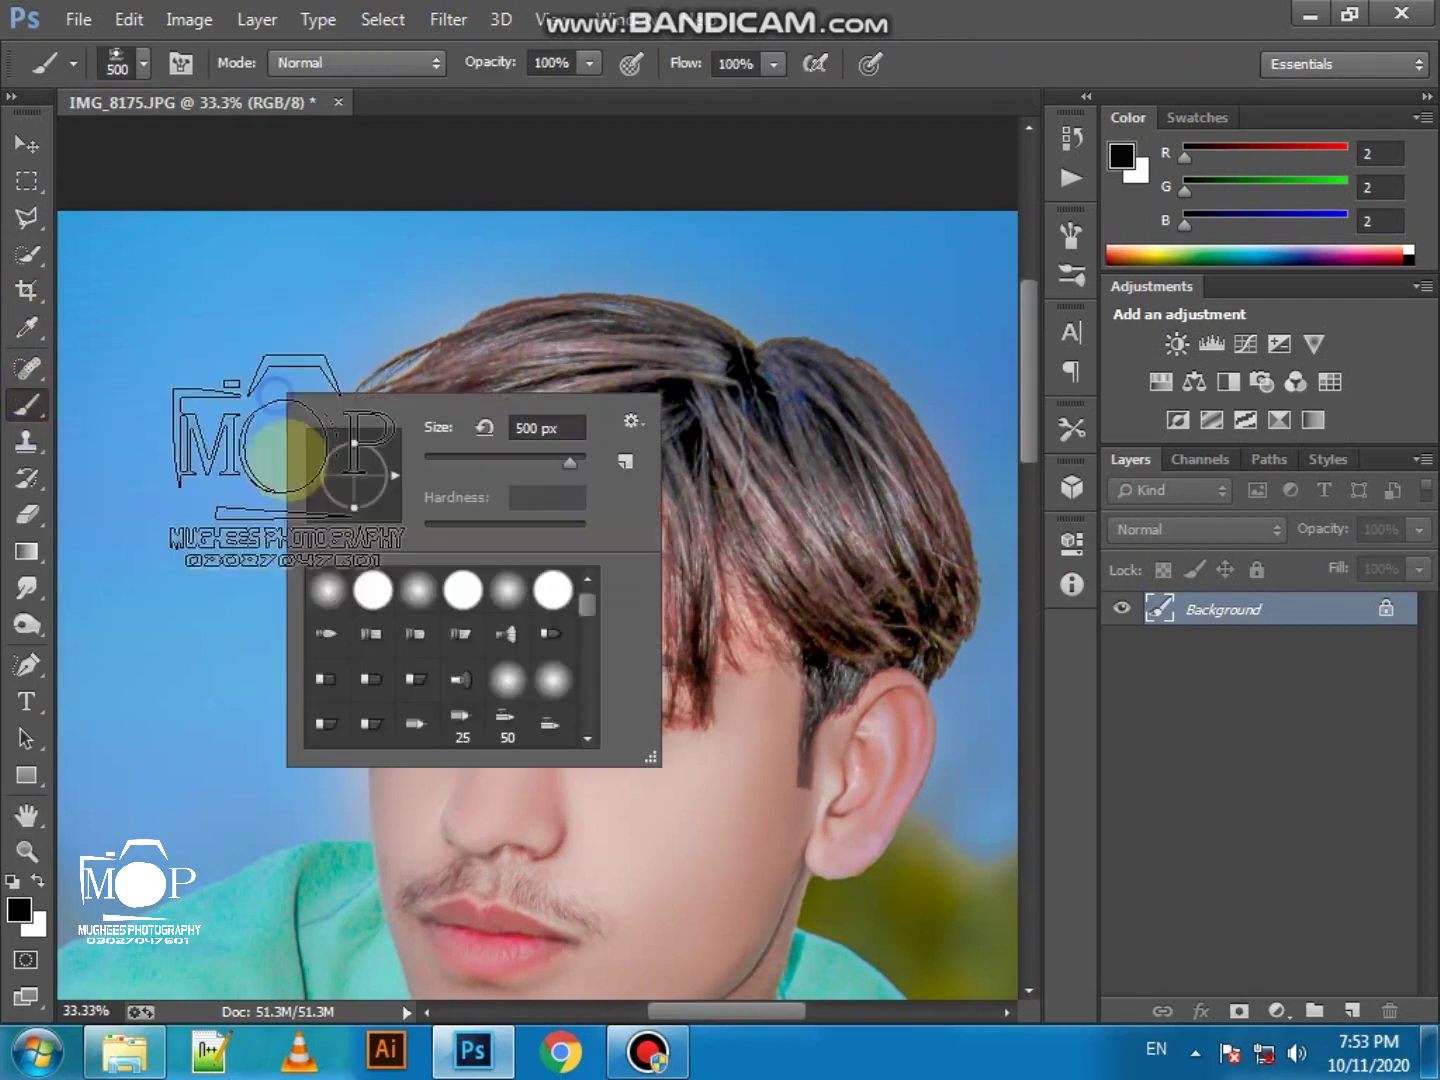
pyautogui.click(337, 603)
pyautogui.click(539, 456)
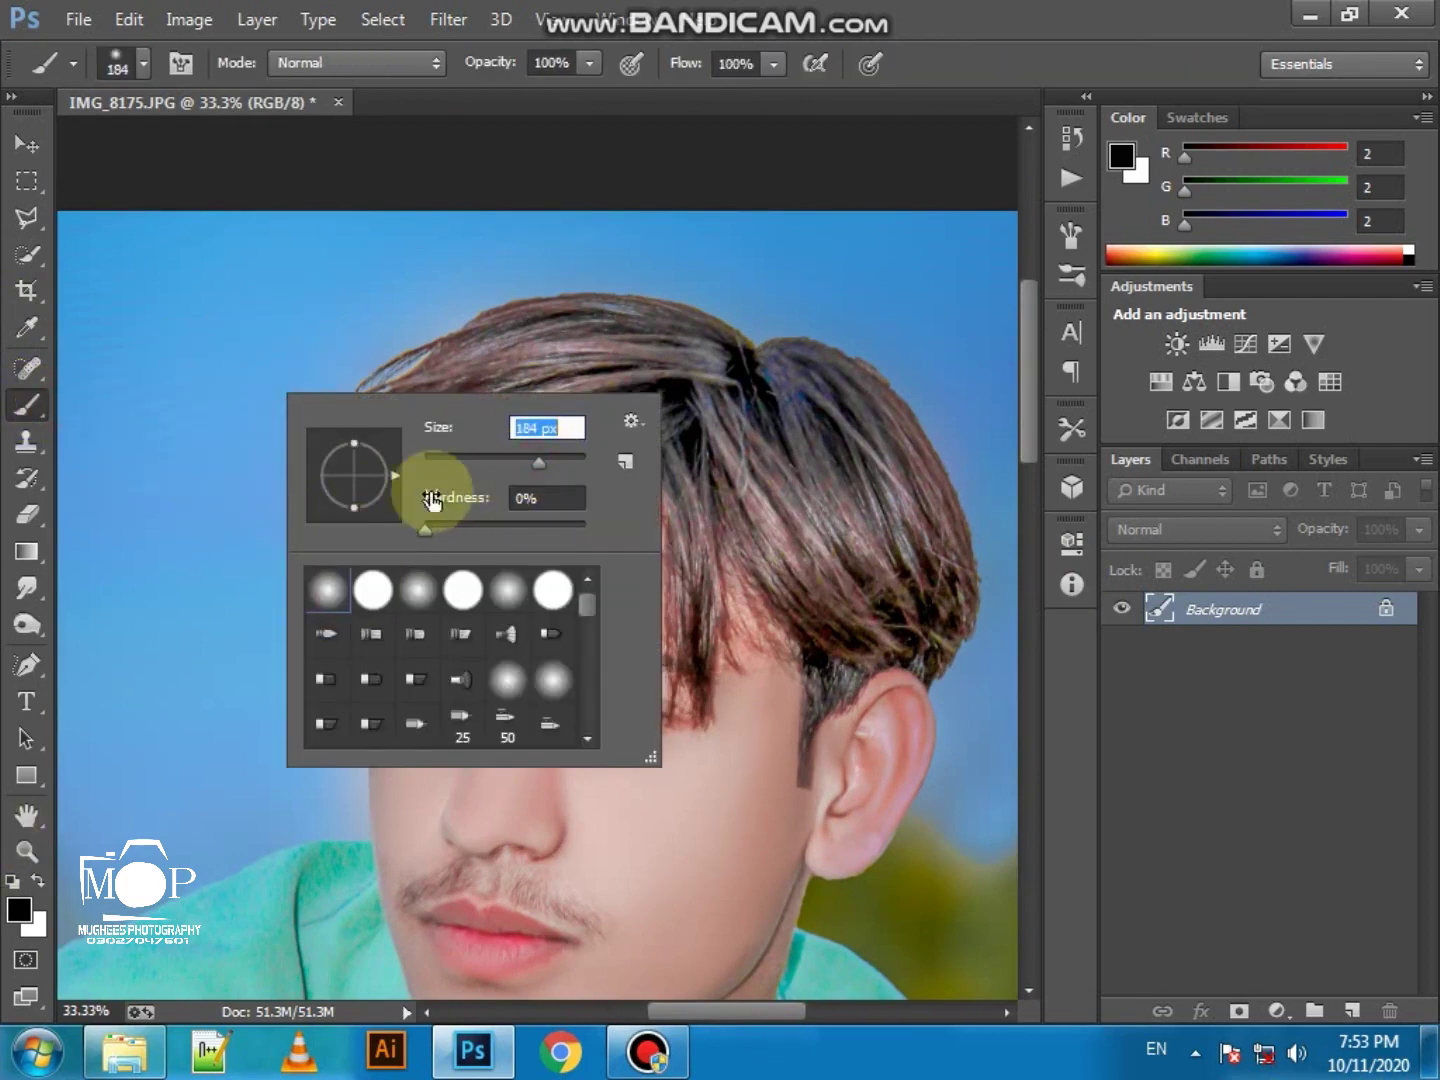
pyautogui.click(578, 70)
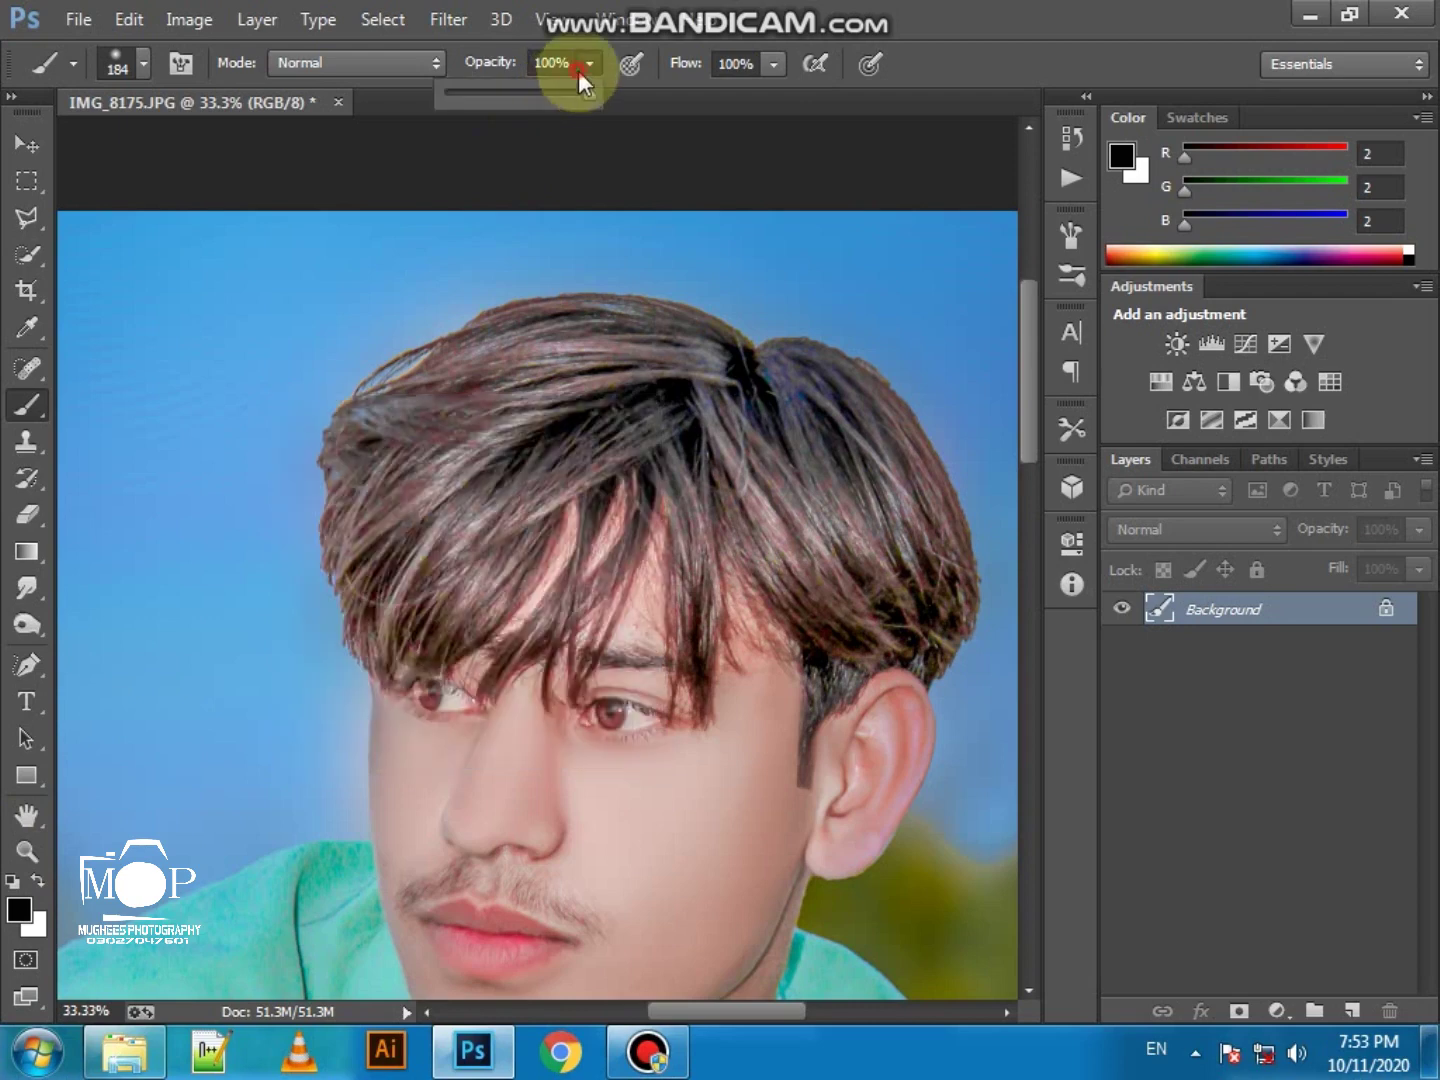
pyautogui.moveTo(1225, 609); pyautogui.dragTo(1350, 1010)
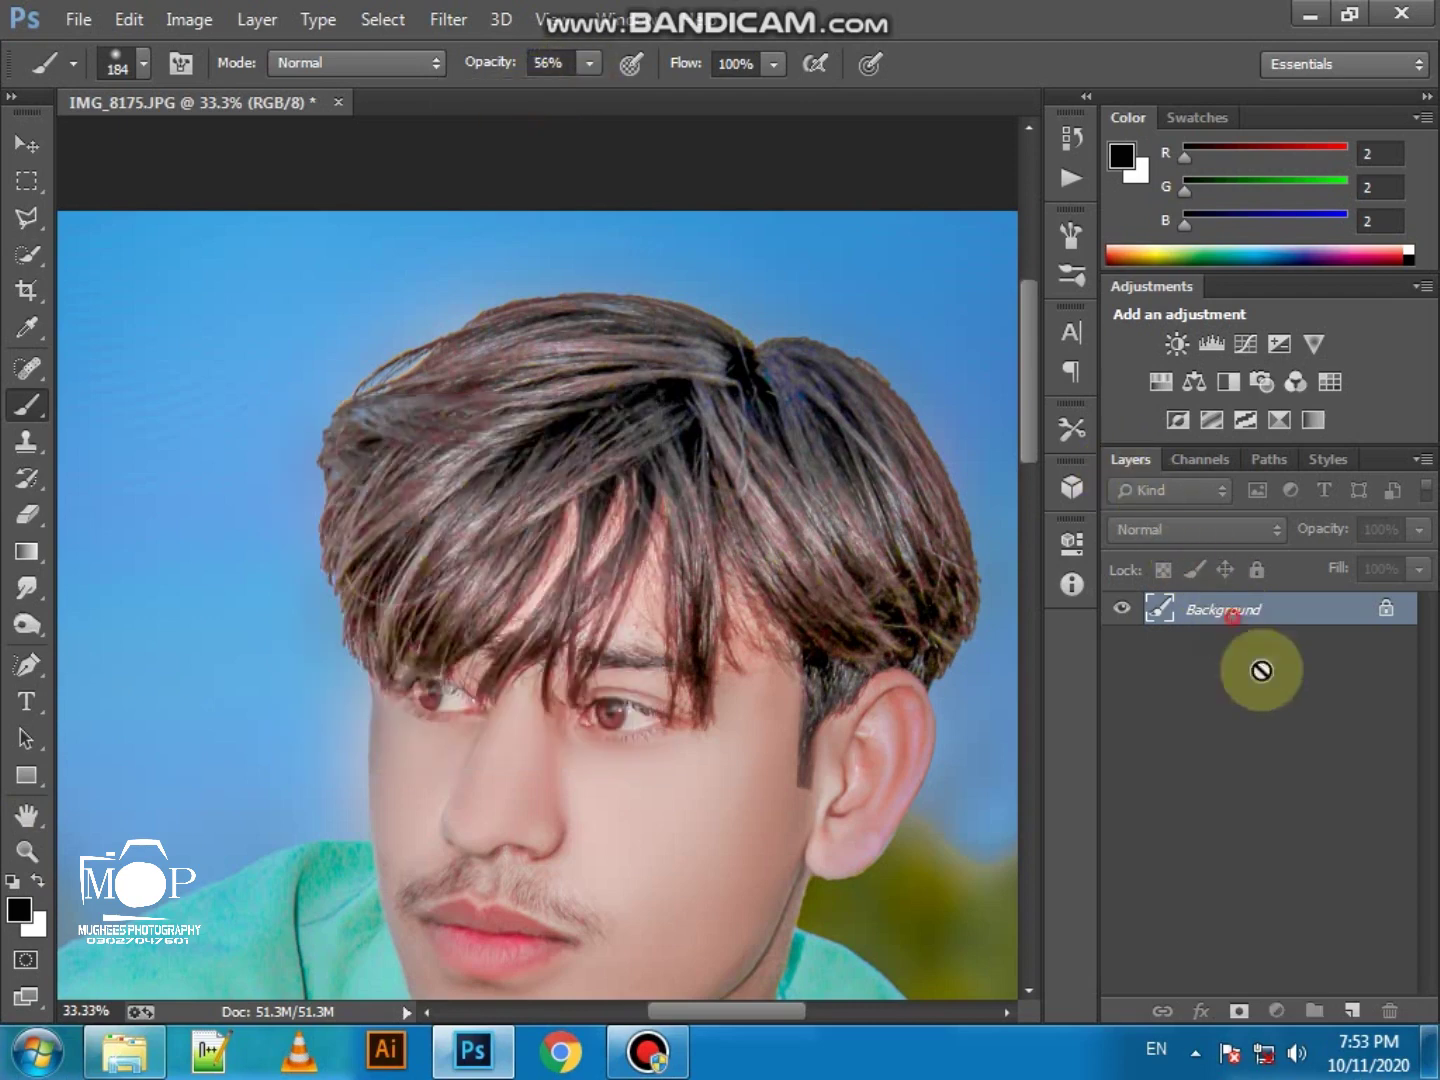
pyautogui.moveTo(761, 1012); pyautogui.dragTo(765, 1013)
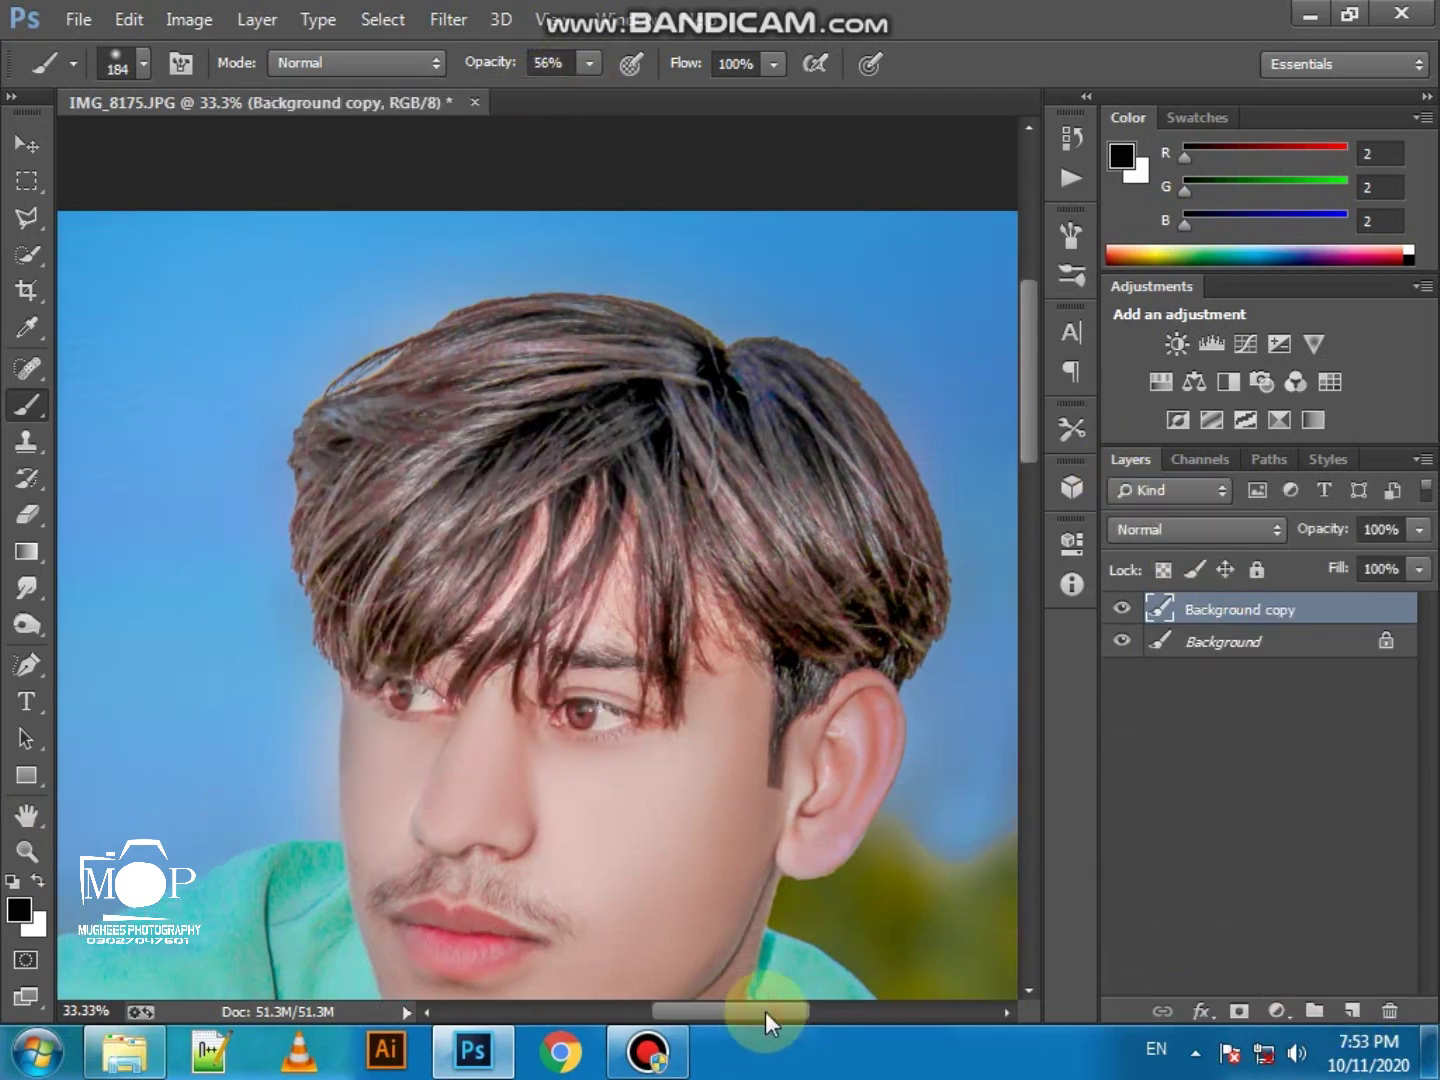
# Paint black over the top of the hair and the hairline beside the ear
pyautogui.press(']')
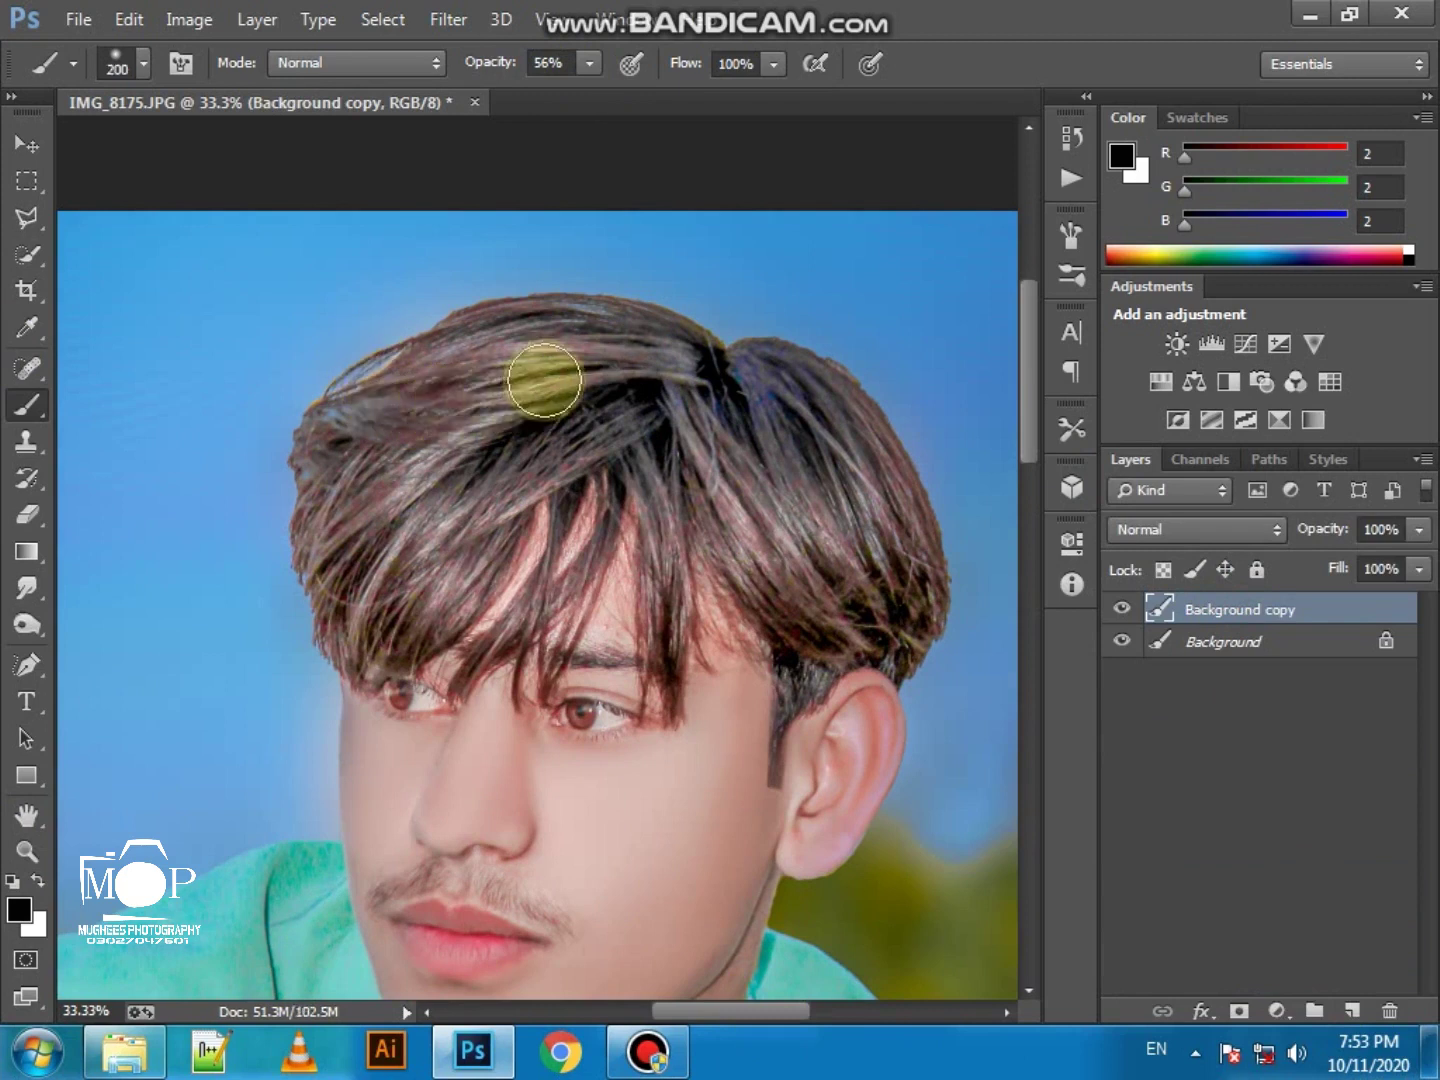
pyautogui.moveTo(634, 359)
pyautogui.mouseDown()
pyautogui.moveTo(364, 444)
pyautogui.moveTo(360, 566)
pyautogui.moveTo(379, 604)
pyautogui.moveTo(509, 442)
pyautogui.moveTo(346, 496)
pyautogui.moveTo(385, 418)
pyautogui.moveTo(379, 588)
pyautogui.moveTo(582, 410)
pyautogui.moveTo(661, 376)
pyautogui.moveTo(730, 400)
pyautogui.moveTo(775, 392)
pyautogui.moveTo(842, 482)
pyautogui.moveTo(852, 440)
pyautogui.moveTo(896, 598)
pyautogui.moveTo(795, 598)
pyautogui.moveTo(704, 453)
pyautogui.moveTo(721, 424)
pyautogui.moveTo(552, 449)
pyautogui.moveTo(453, 509)
pyautogui.moveTo(392, 571)
pyautogui.moveTo(454, 405)
pyautogui.moveTo(575, 356)
pyautogui.moveTo(645, 389)
pyautogui.moveTo(673, 428)
pyautogui.moveTo(669, 492)
pyautogui.moveTo(735, 530)
pyautogui.moveTo(752, 505)
pyautogui.moveTo(810, 569)
pyautogui.mouseUp()
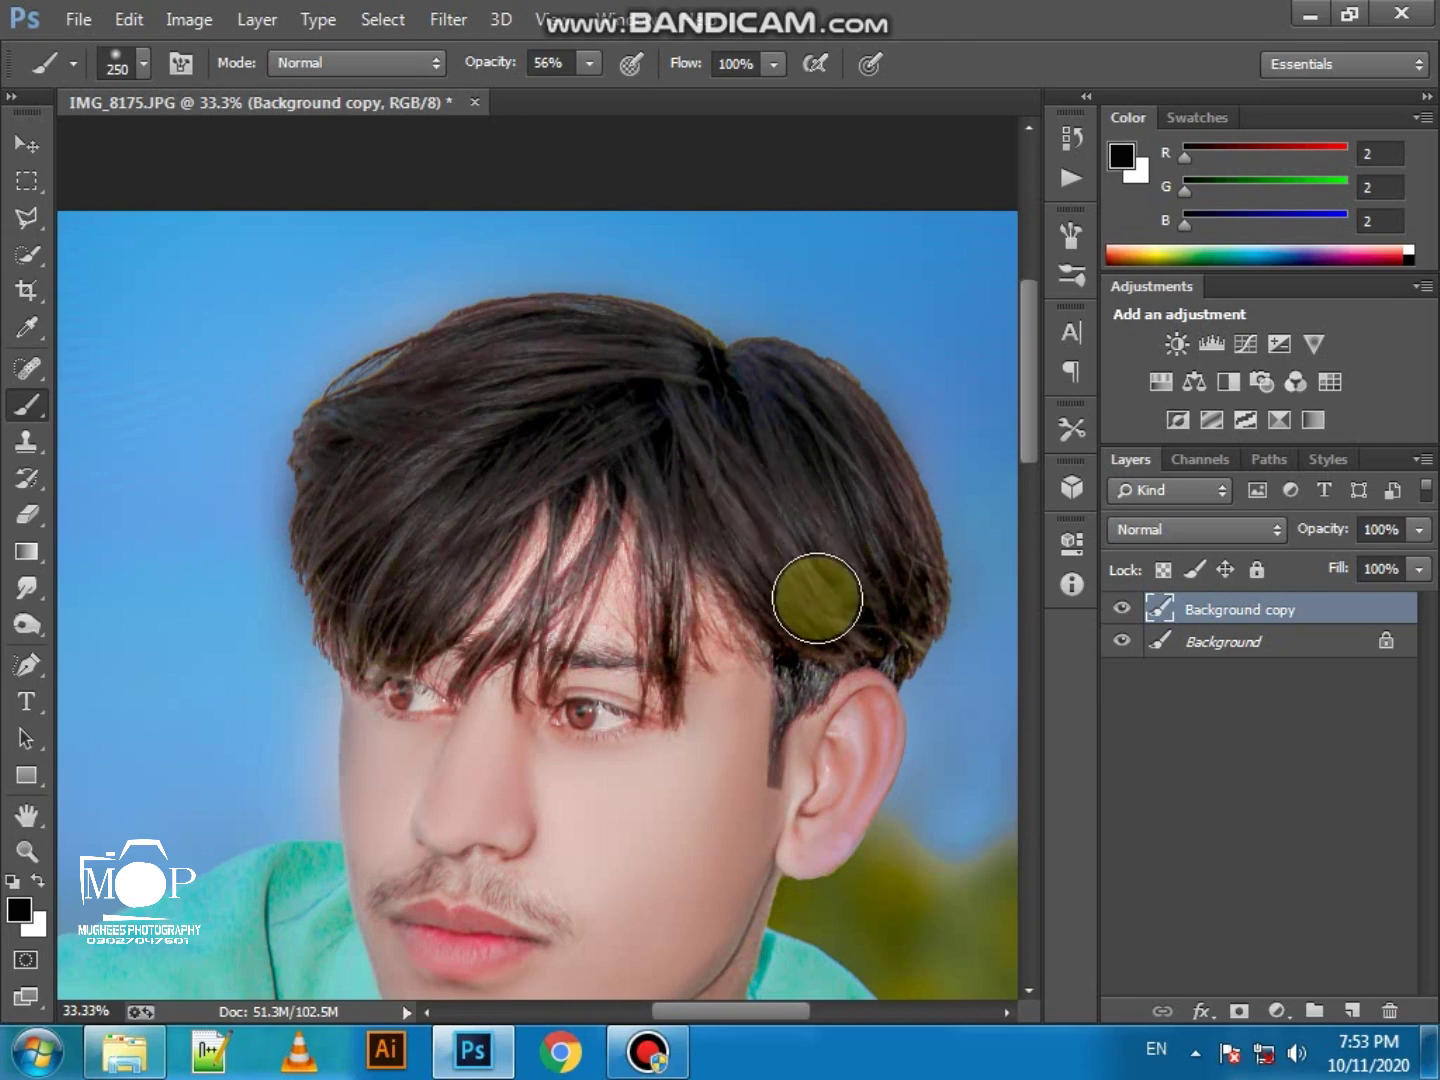
pyautogui.press('[')
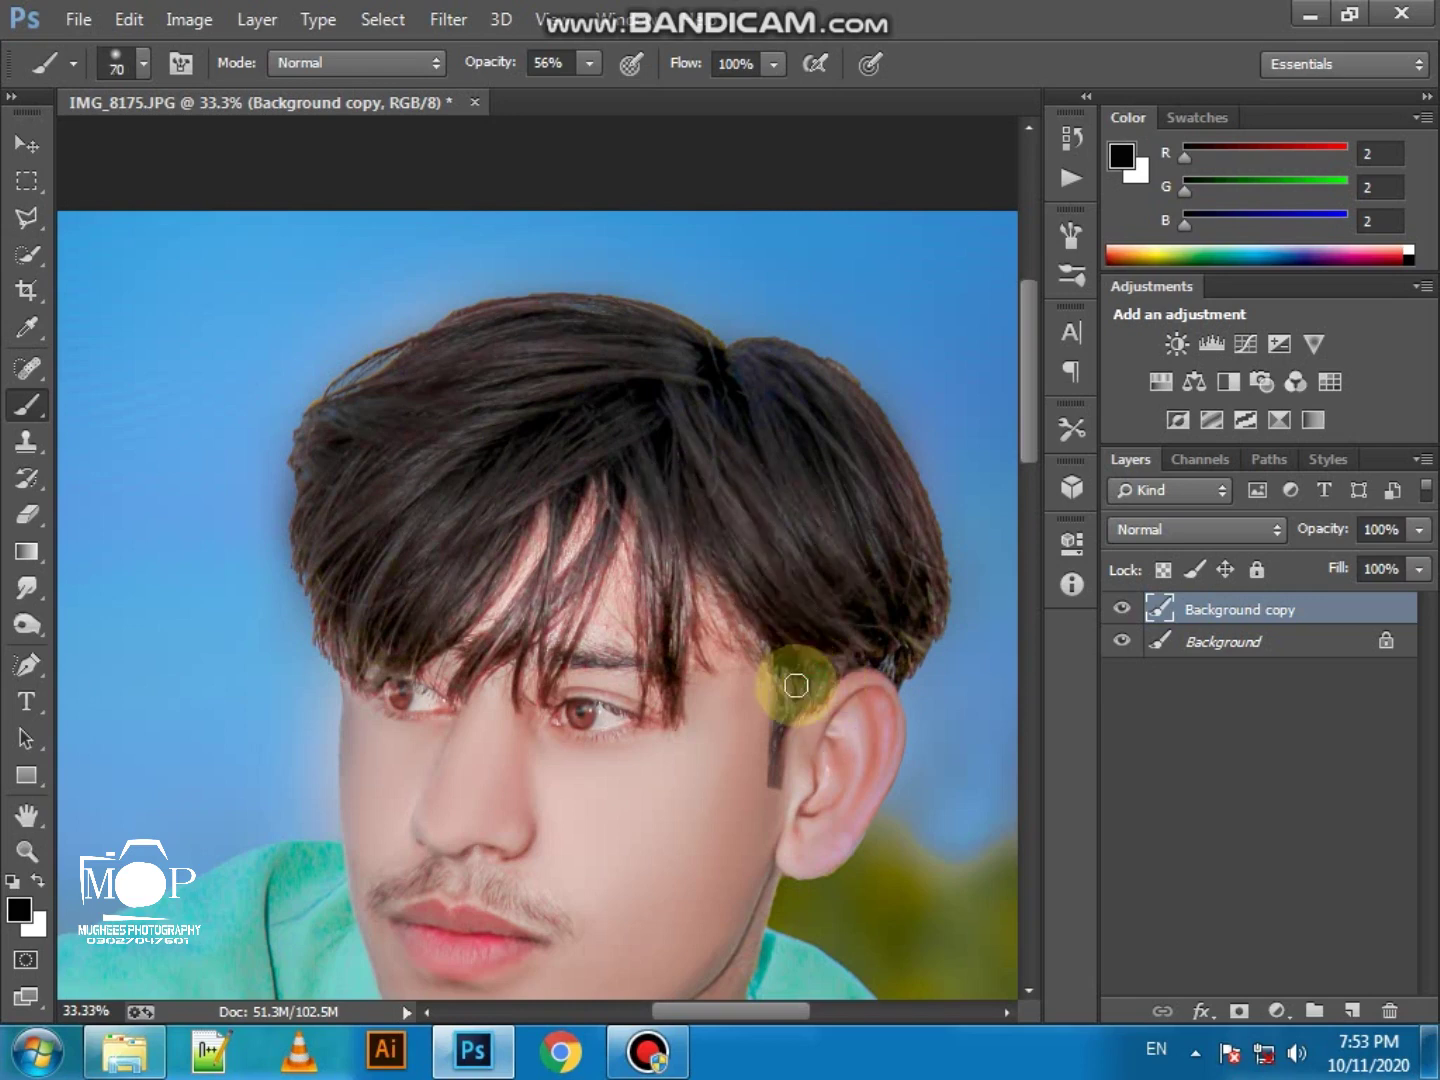
pyautogui.moveTo(790, 701); pyautogui.dragTo(814, 687)
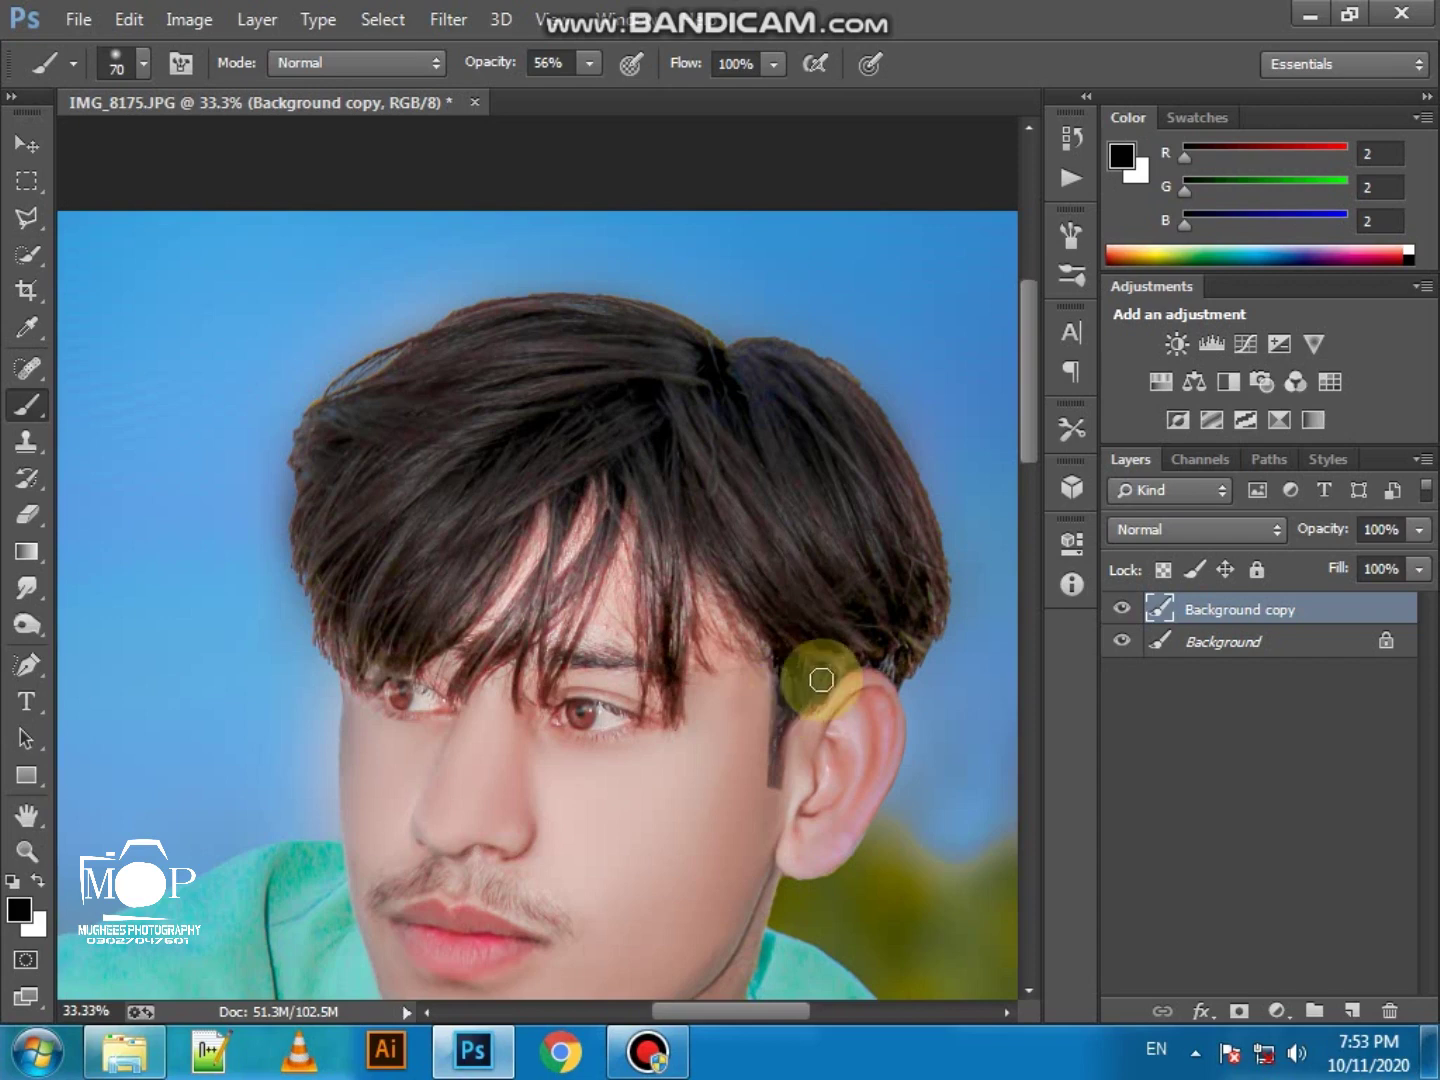
# Fit the whole photo on screen, then press Ctrl+E on the painted layer
pyautogui.click(27, 850)
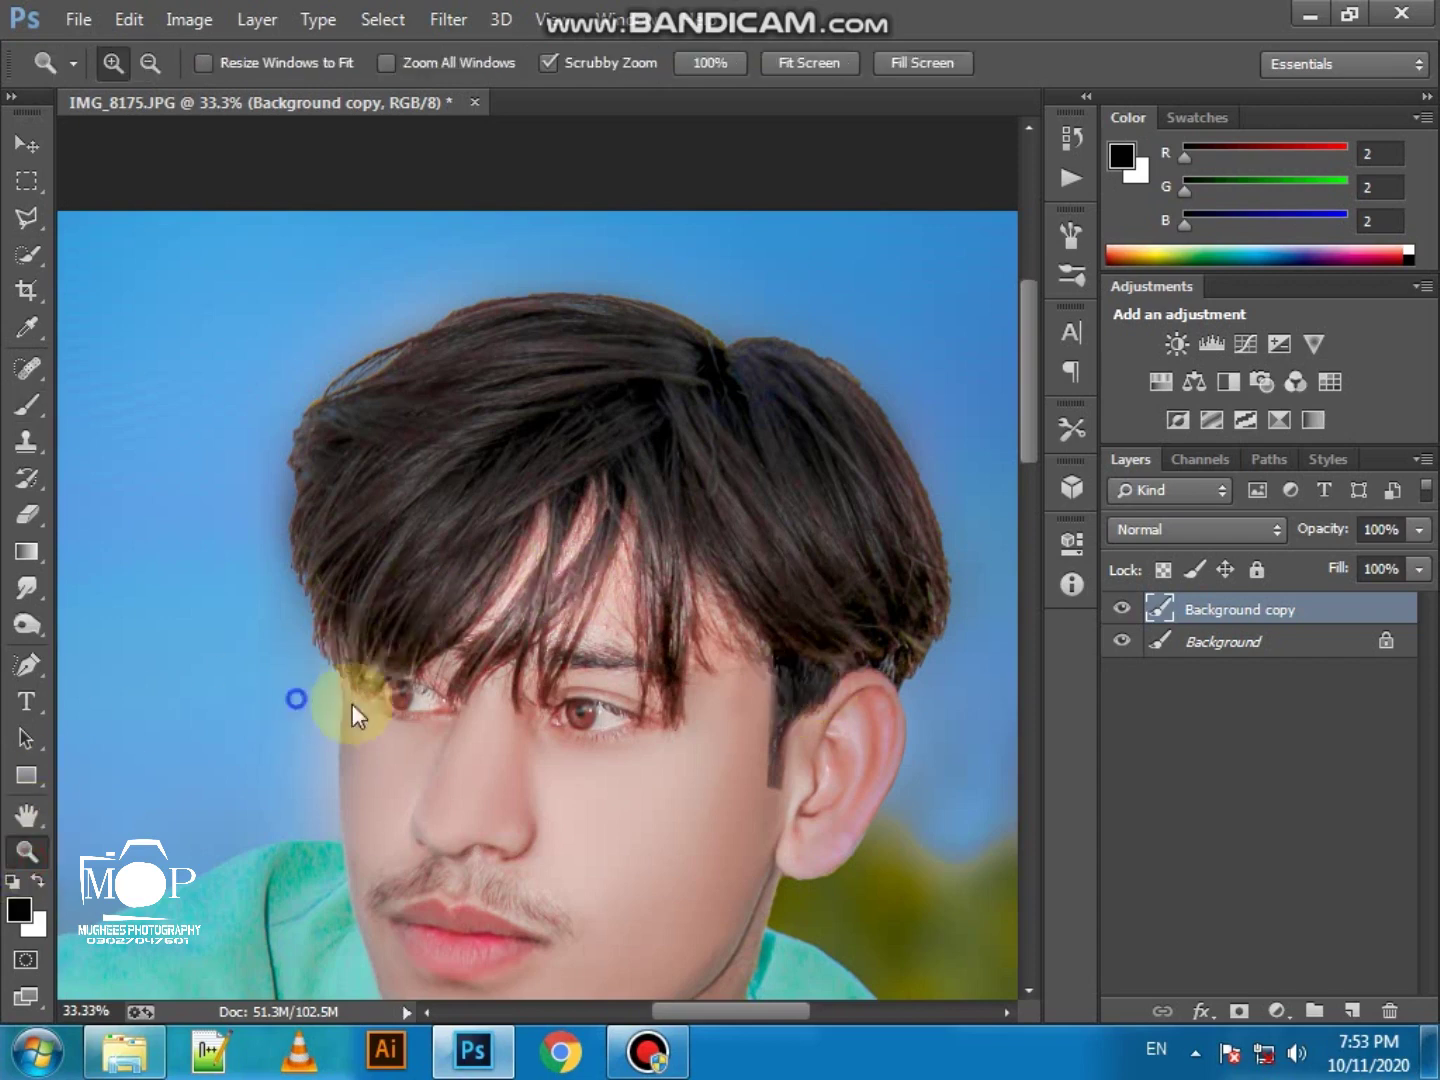
pyautogui.rightClick(388, 731)
pyautogui.click(412, 755)
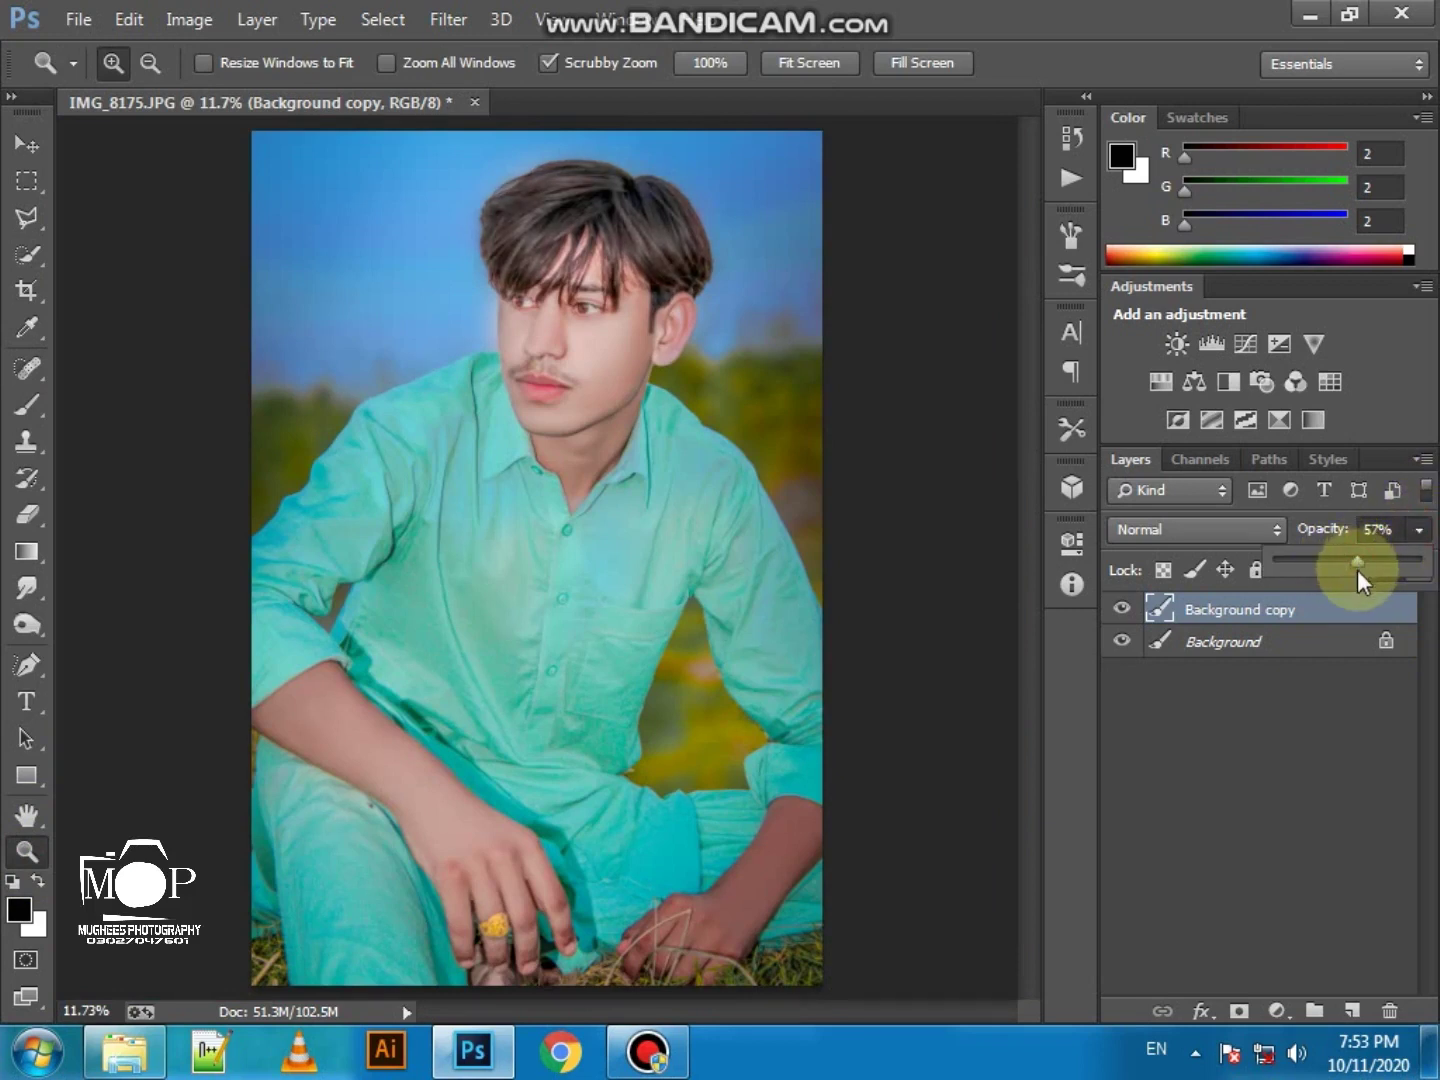
pyautogui.hotkey('ctrl', 'e')
# Add a white 32 px Stroke effect positioned inside the image edge
pyautogui.moveTo(1274, 612)
pyautogui.mouseDown()
pyautogui.moveTo(1298, 962)
pyautogui.moveTo(1349, 1013)
pyautogui.mouseUp()
pyautogui.click(1196, 1012)
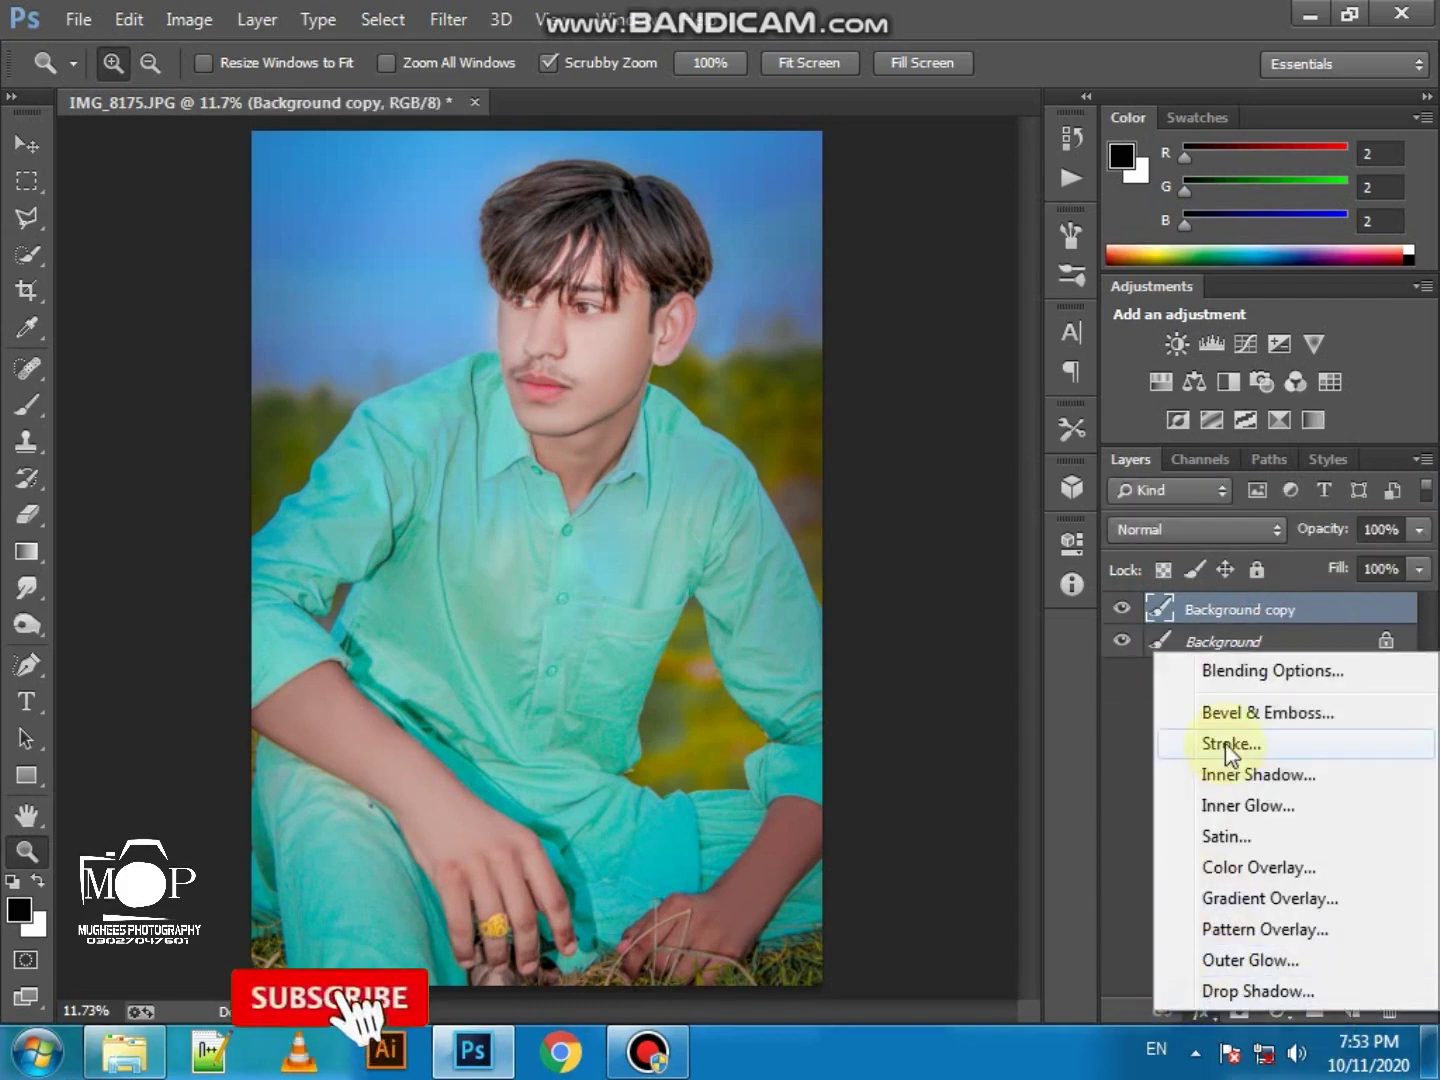
pyautogui.click(1191, 749)
pyautogui.click(1021, 442)
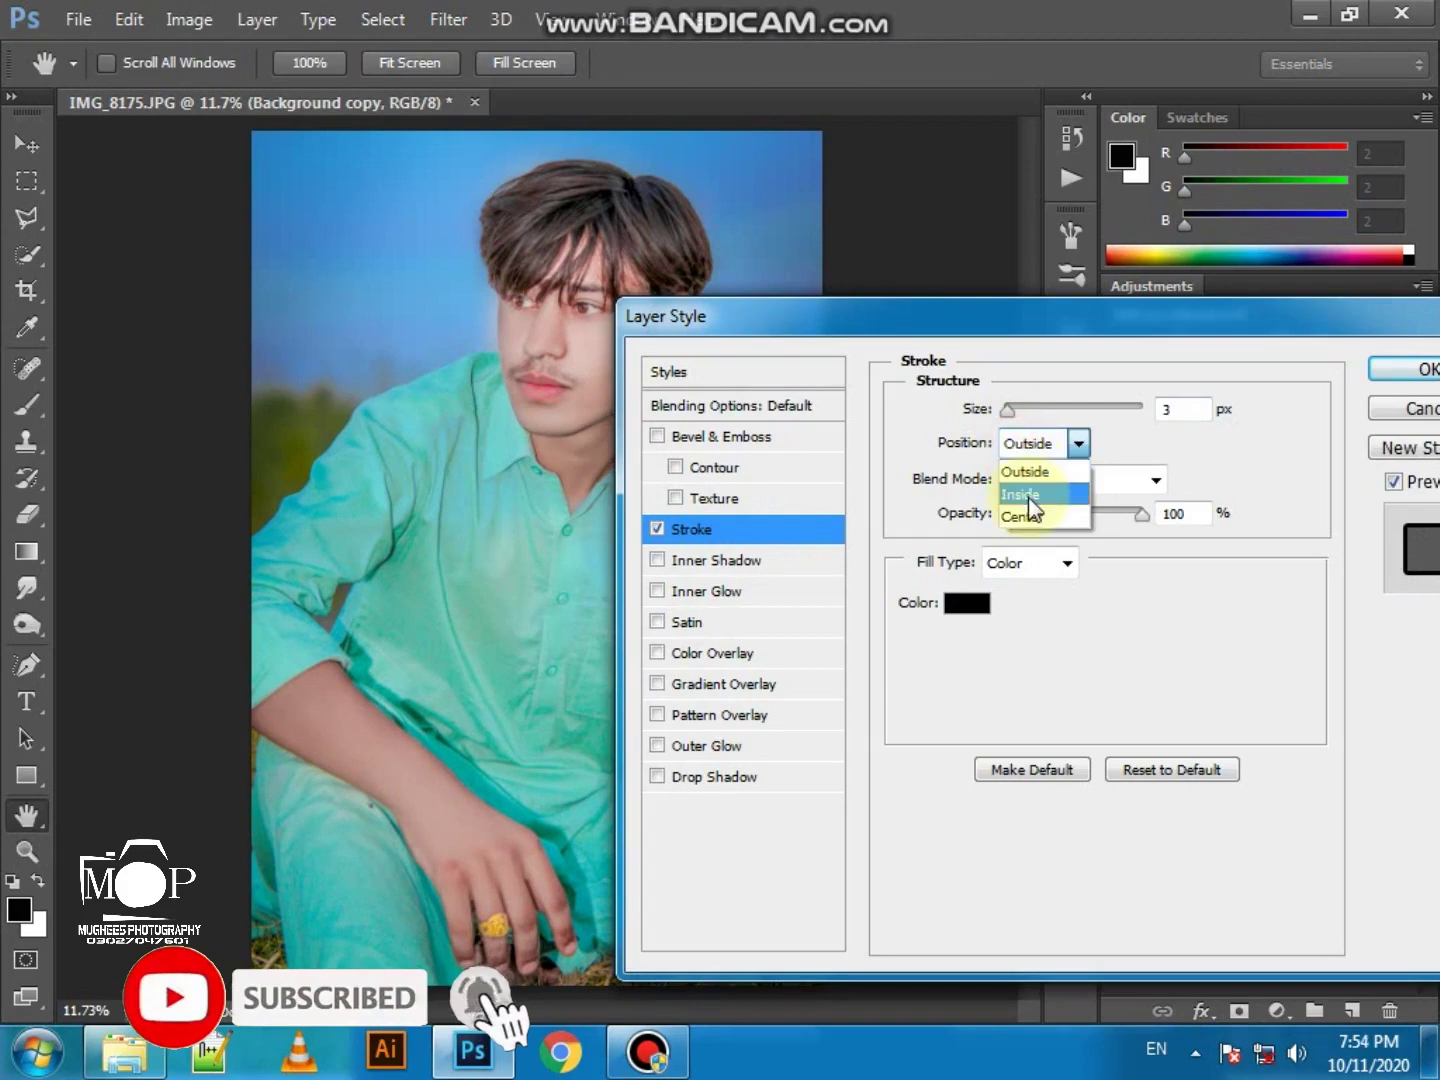
pyautogui.click(1029, 493)
pyautogui.click(967, 604)
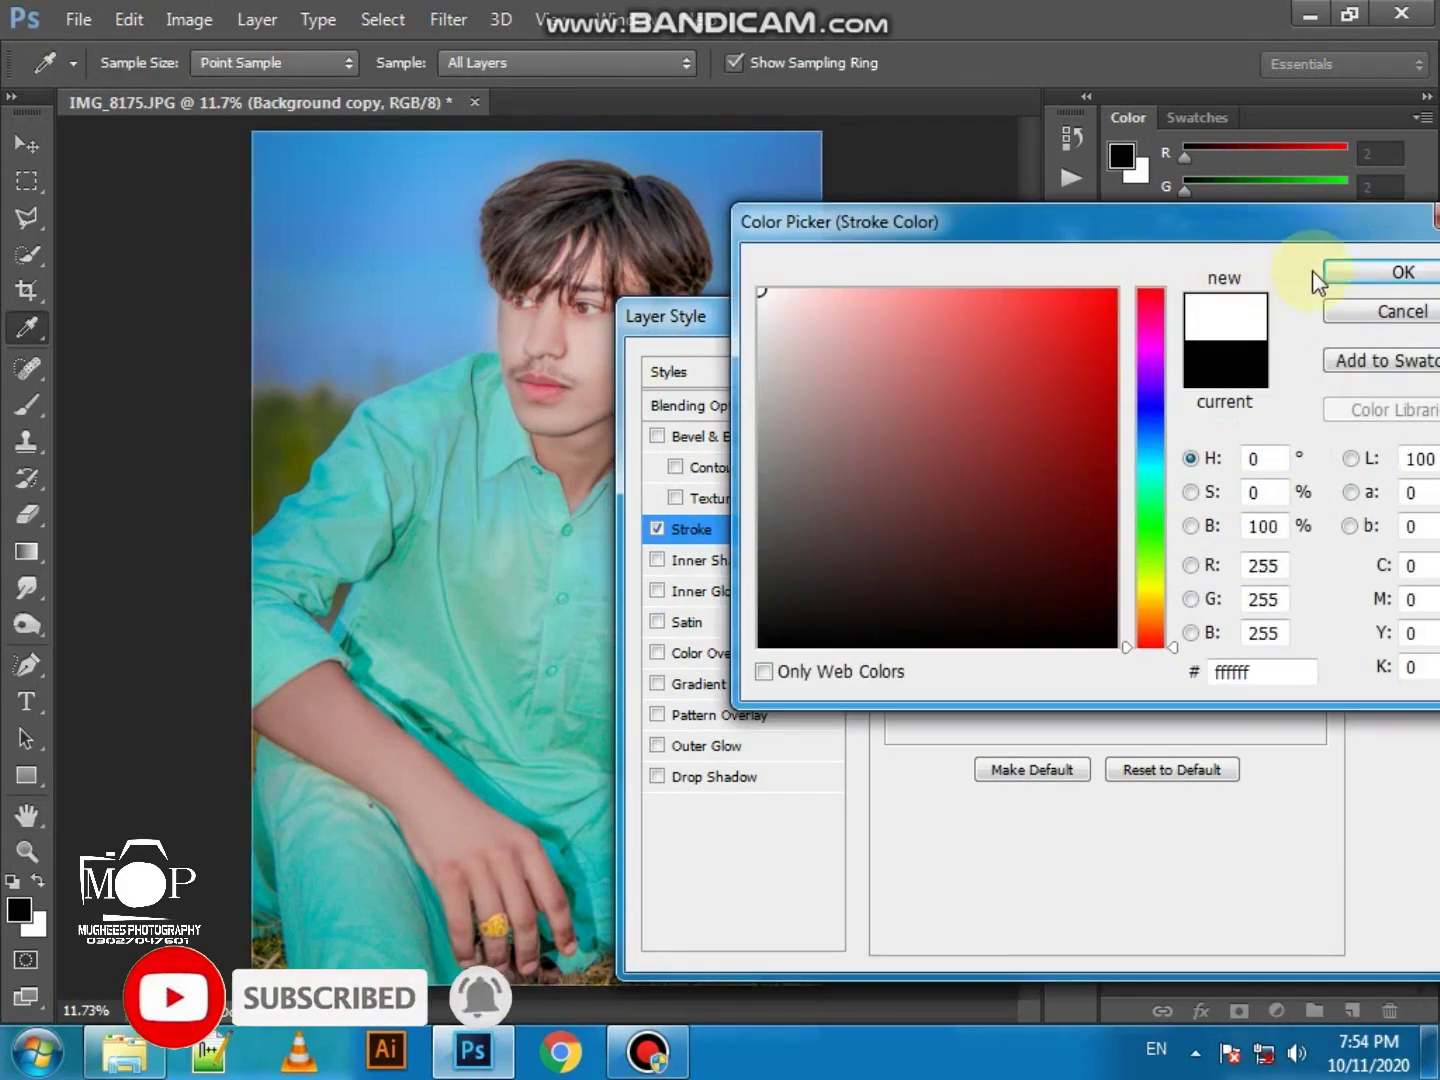
pyautogui.click(1337, 275)
pyautogui.moveTo(1016, 411); pyautogui.dragTo(1031, 414)
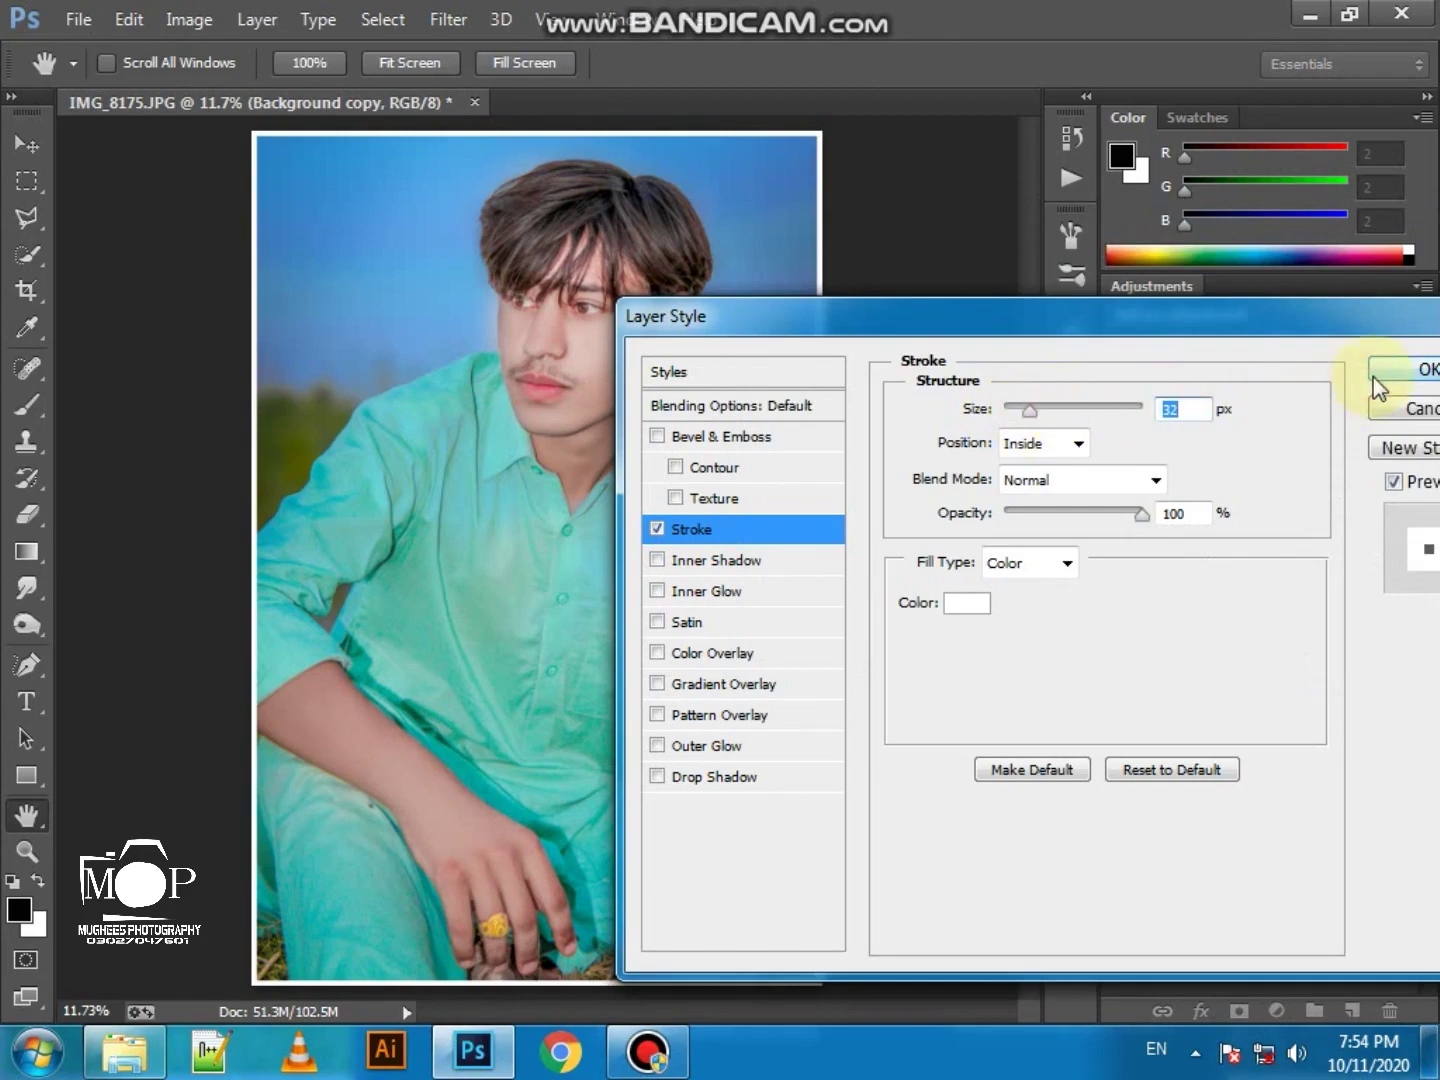
pyautogui.click(1376, 378)
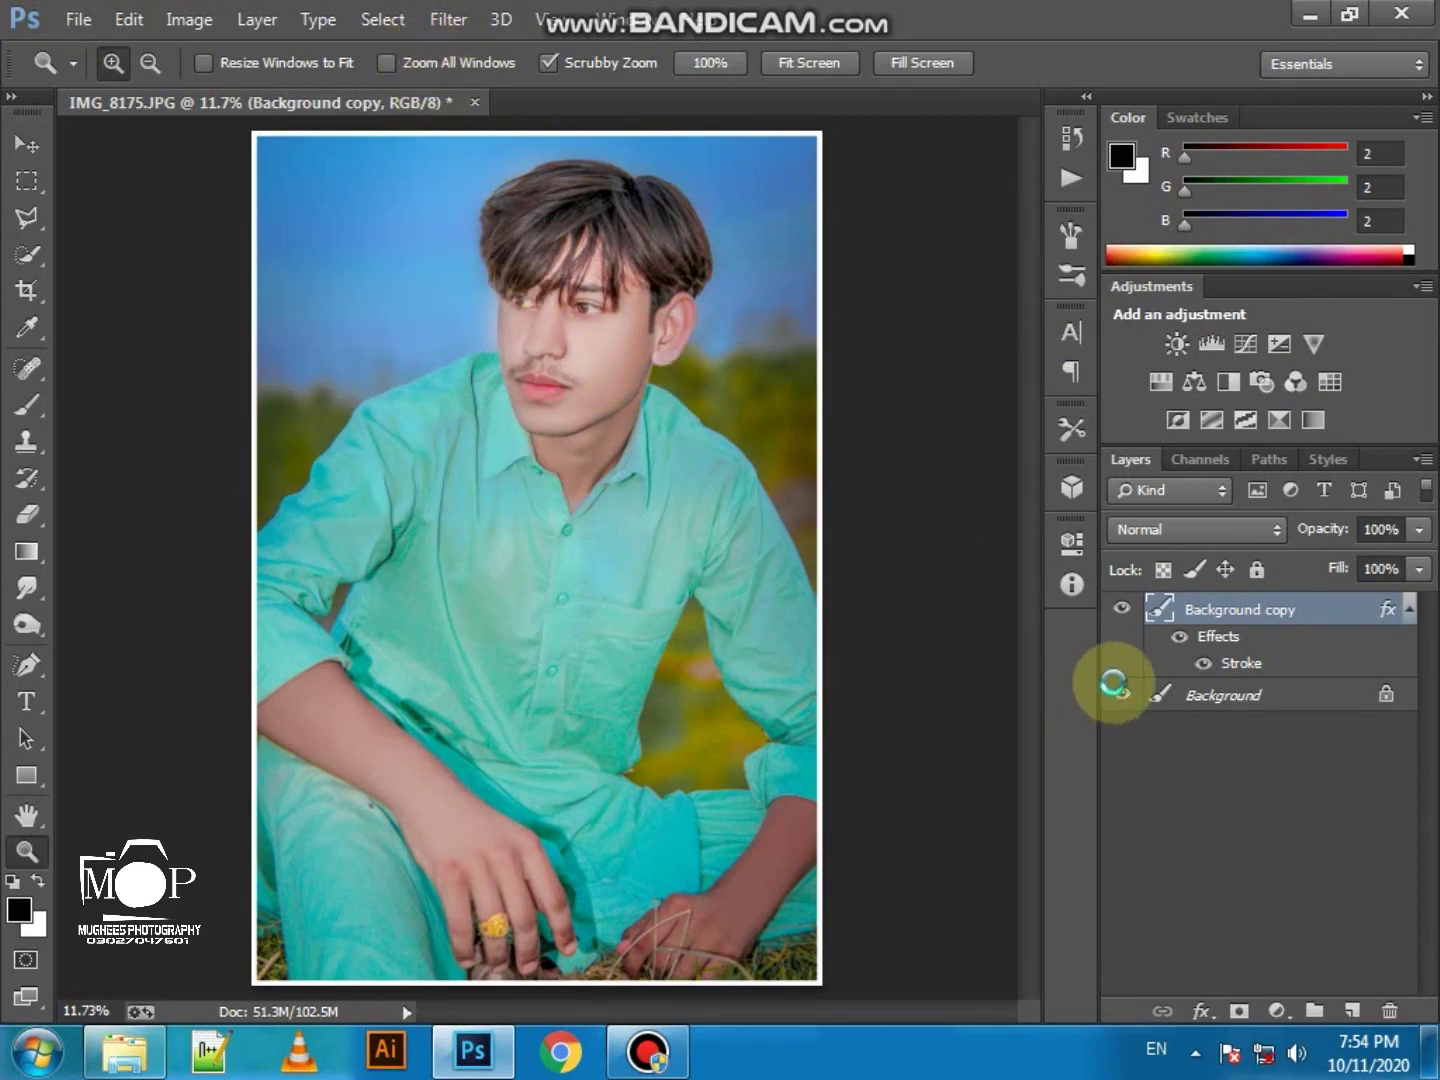
pyautogui.click(450, 20)
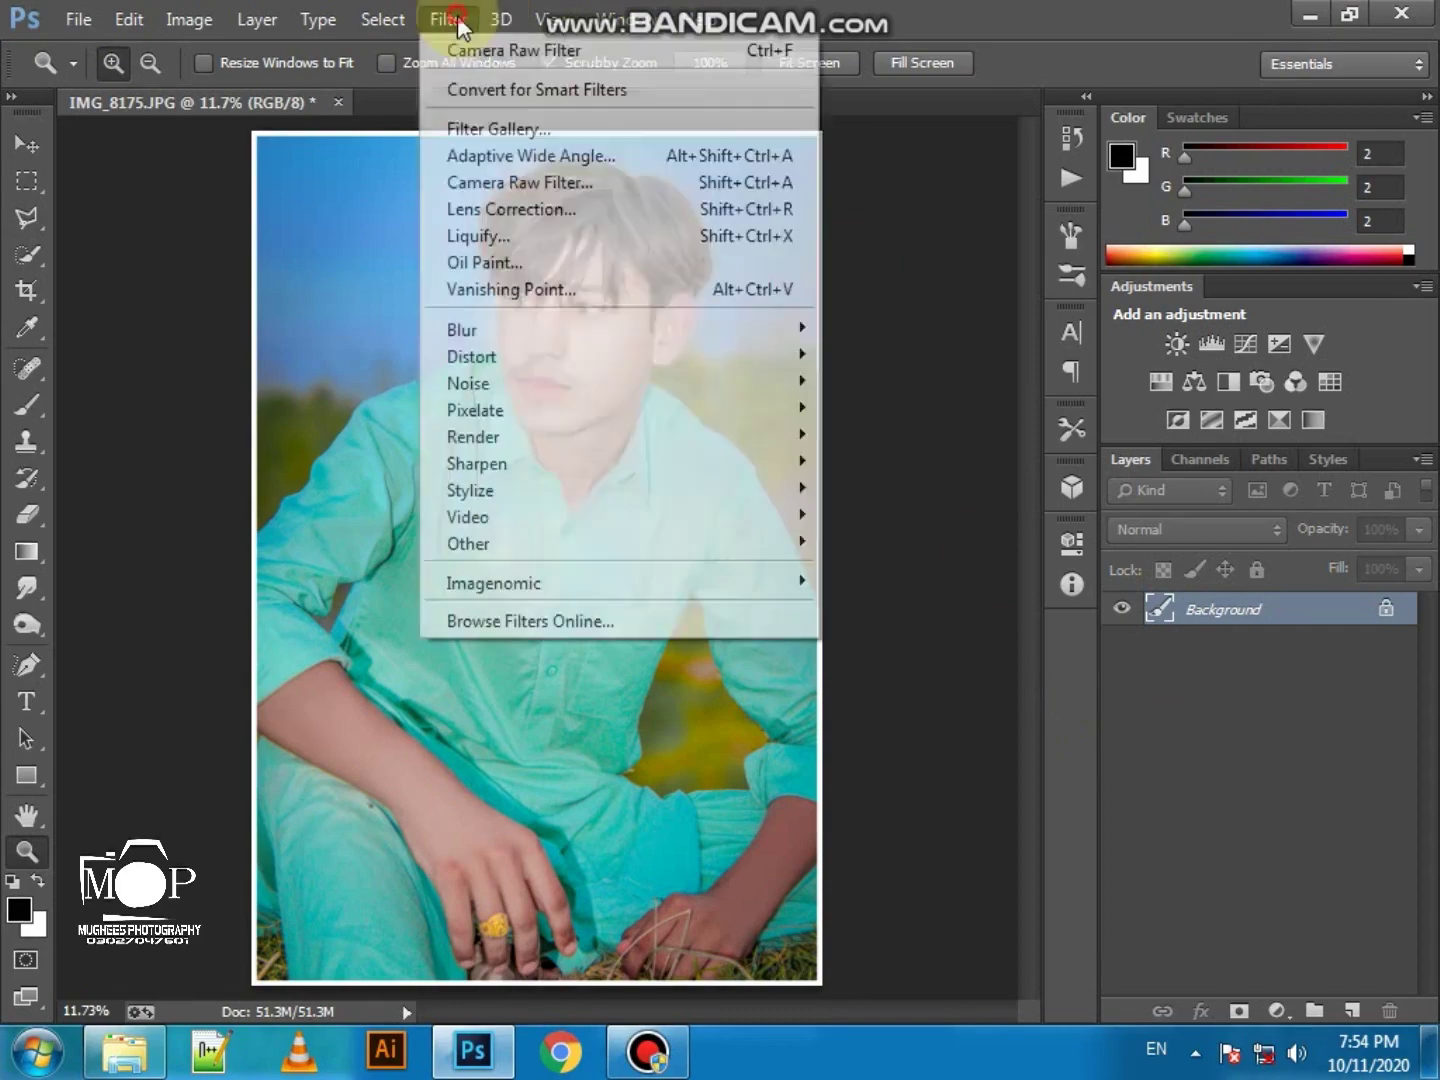
# Raise Vibrance to +8 with the Camera Raw Filter, then reselect the Brush tool
pyautogui.click(661, 180)
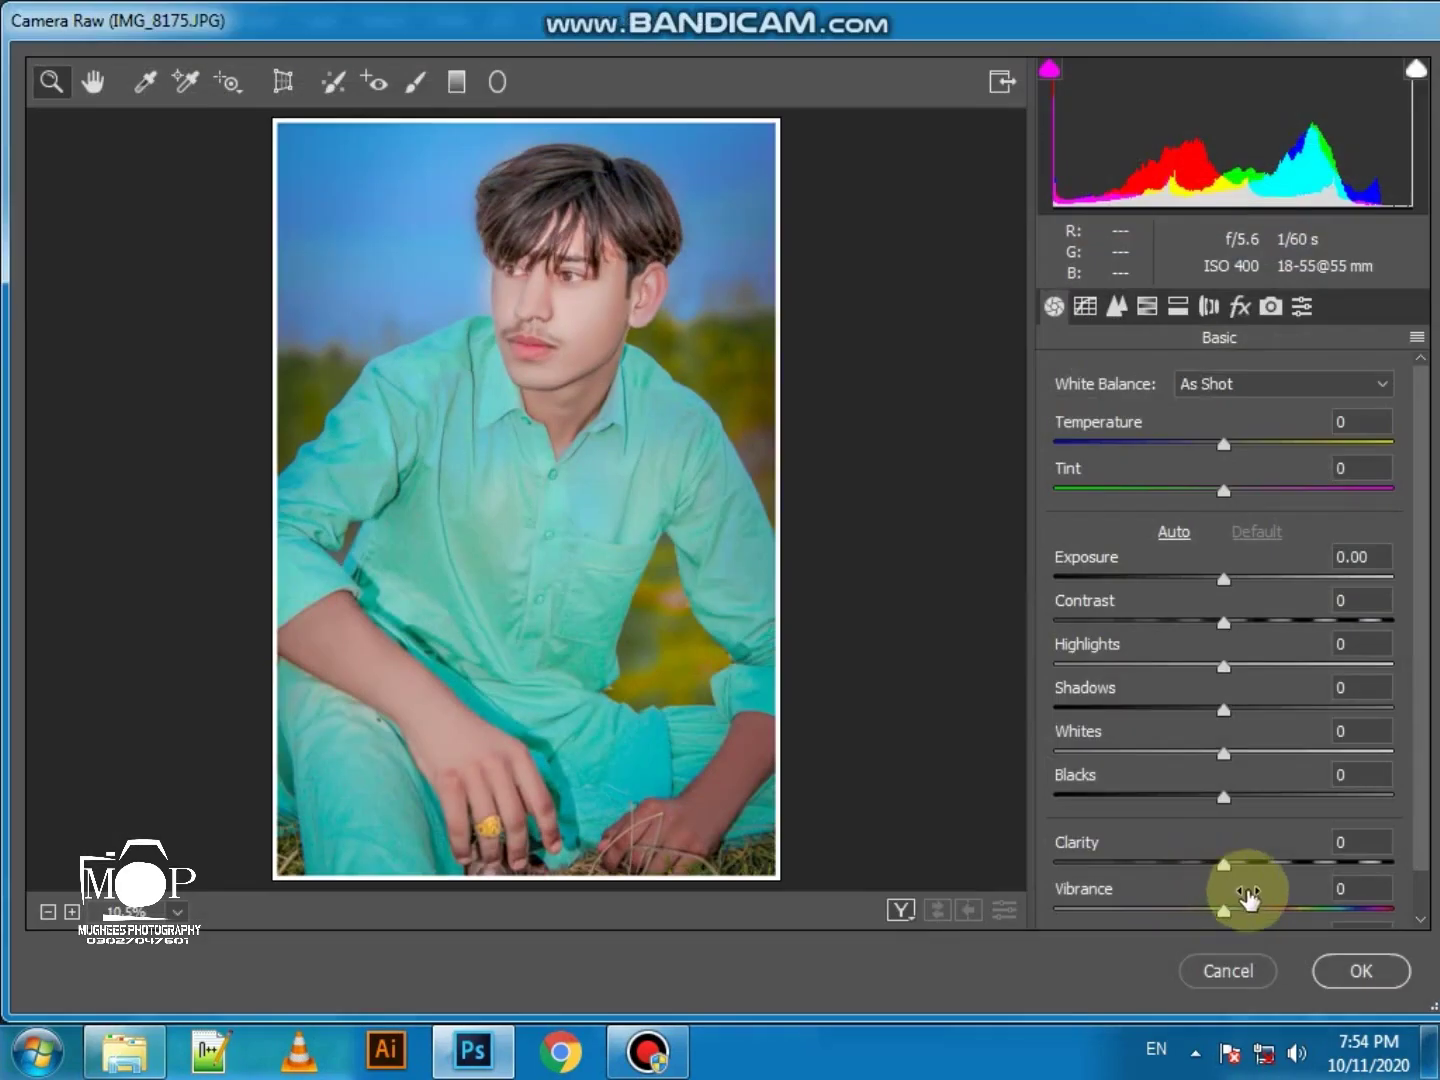
pyautogui.moveTo(1248, 897)
pyautogui.mouseDown()
pyautogui.moveTo(1286, 924)
pyautogui.moveTo(869, 955)
pyautogui.moveTo(1395, 966)
pyautogui.moveTo(1228, 980)
pyautogui.mouseUp()
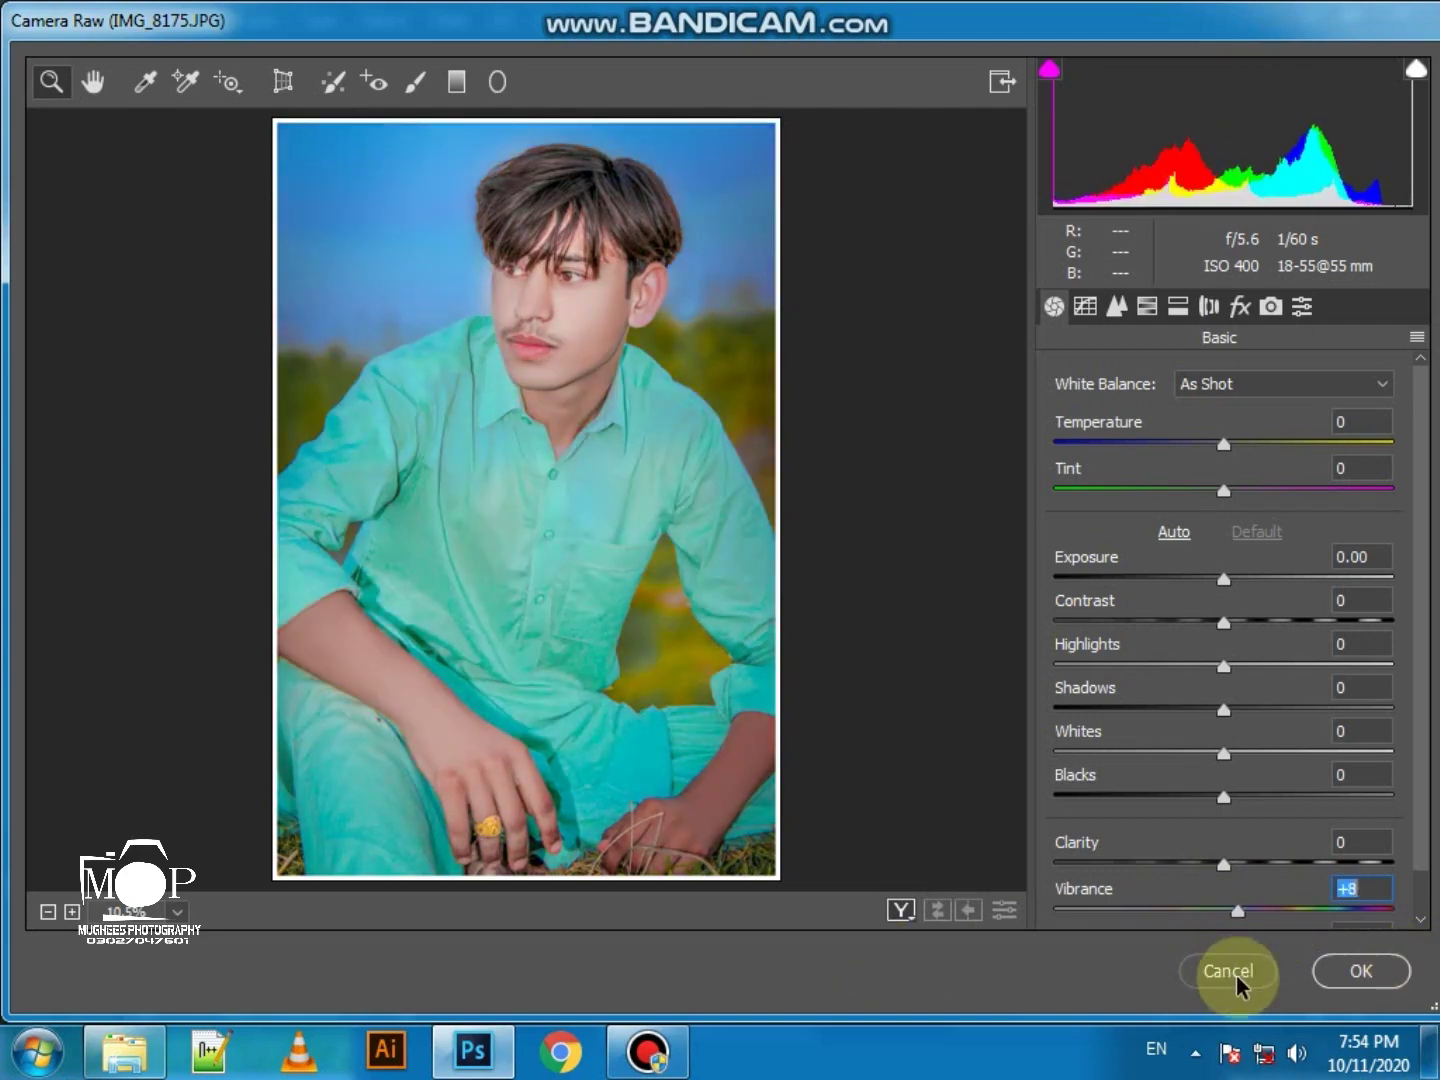
pyautogui.click(1325, 972)
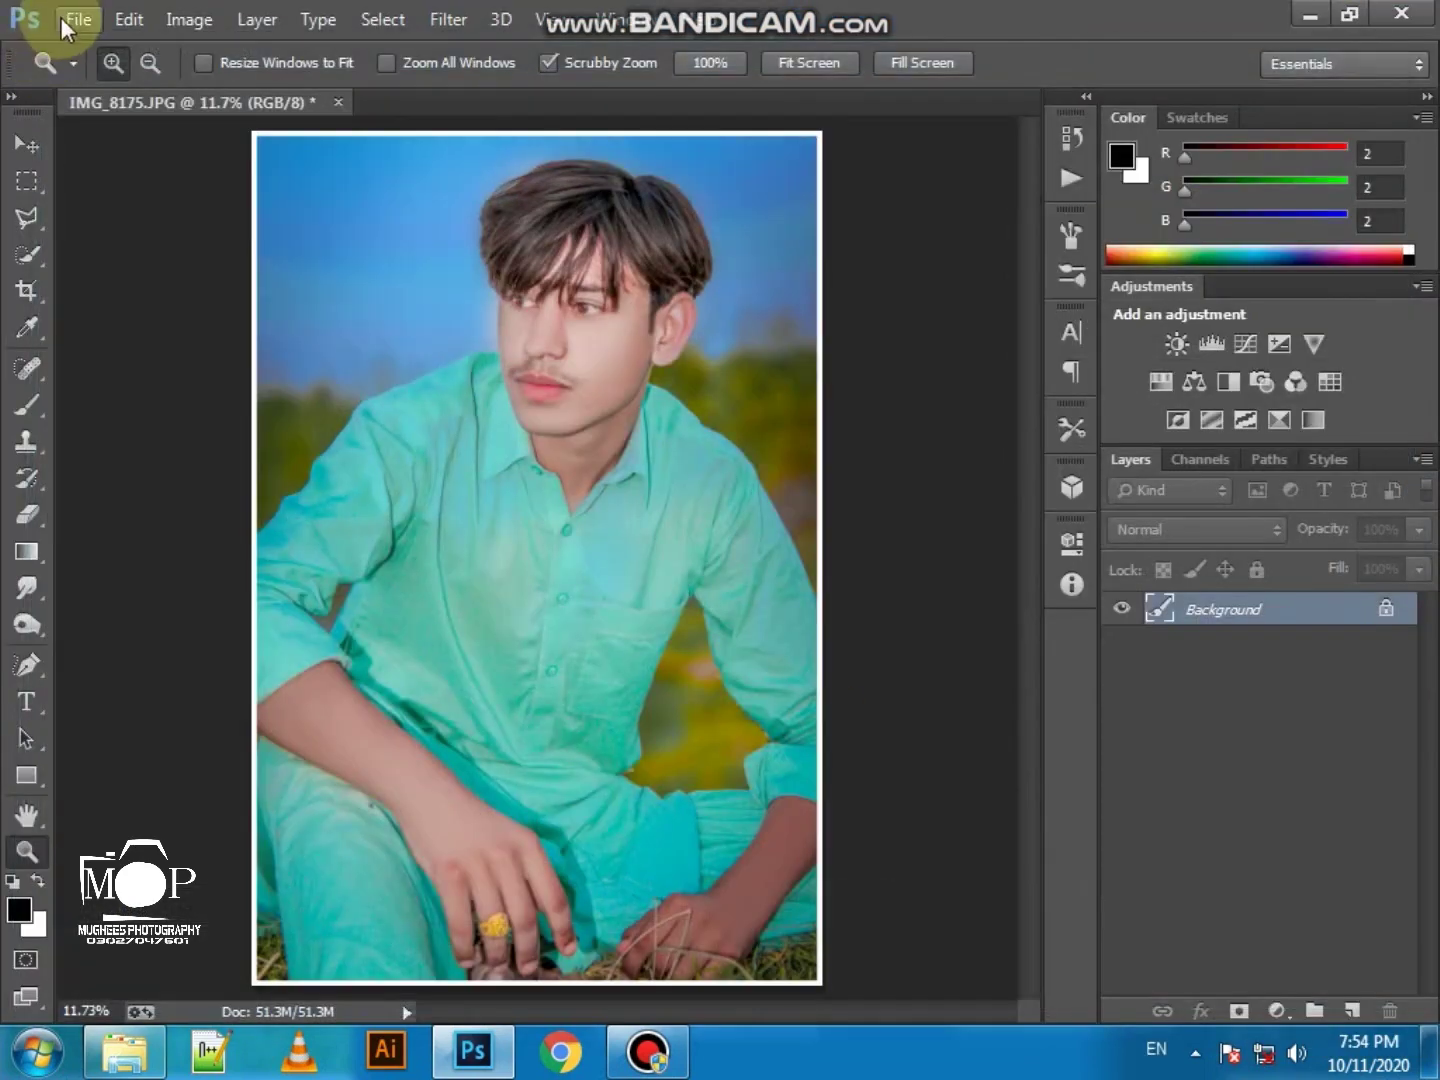
pyautogui.click(26, 405)
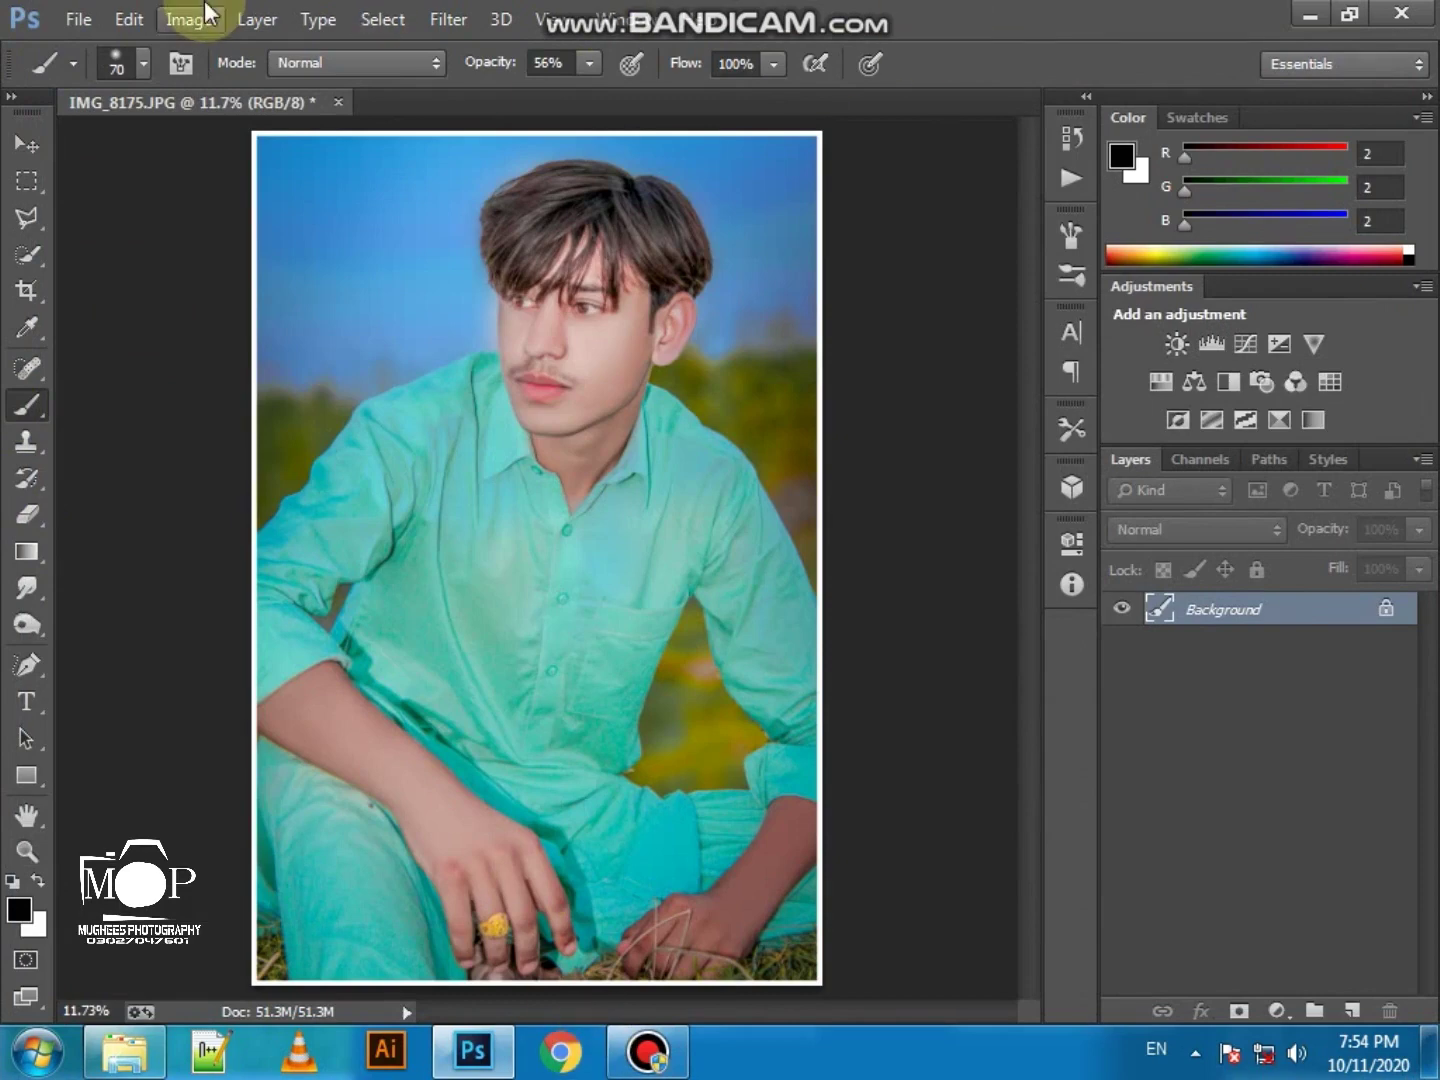
pyautogui.click(80, 19)
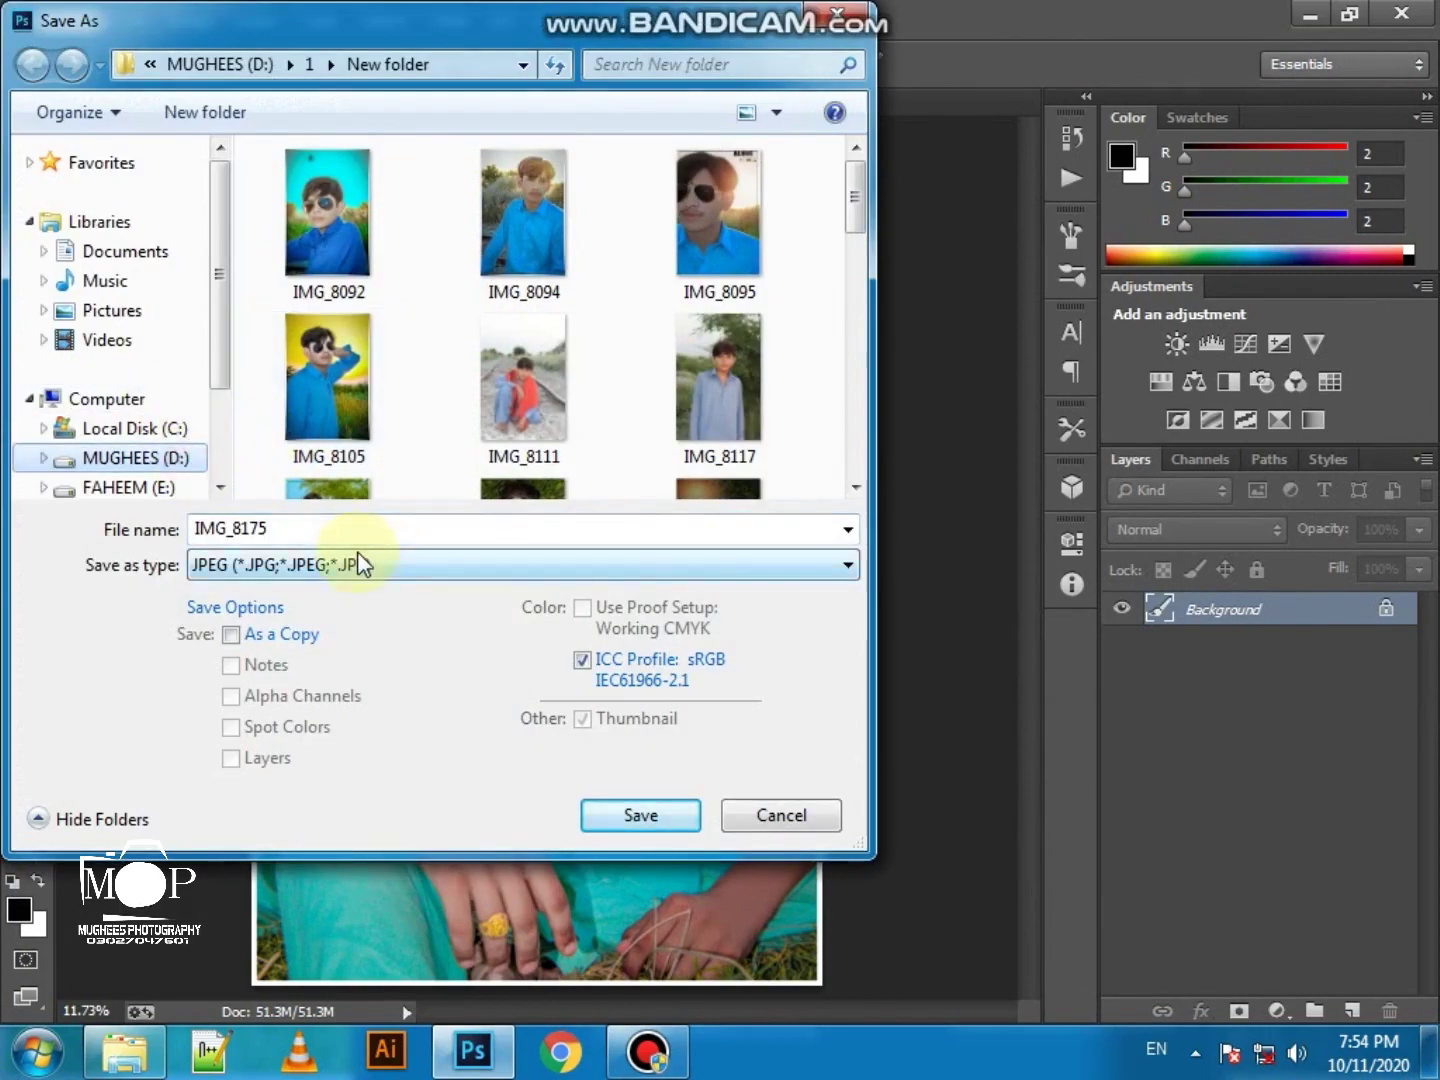
# Save as JPEG IMG_8175 at quality 12 Maximum, then bring up the Bandicam window
pyautogui.click(630, 815)
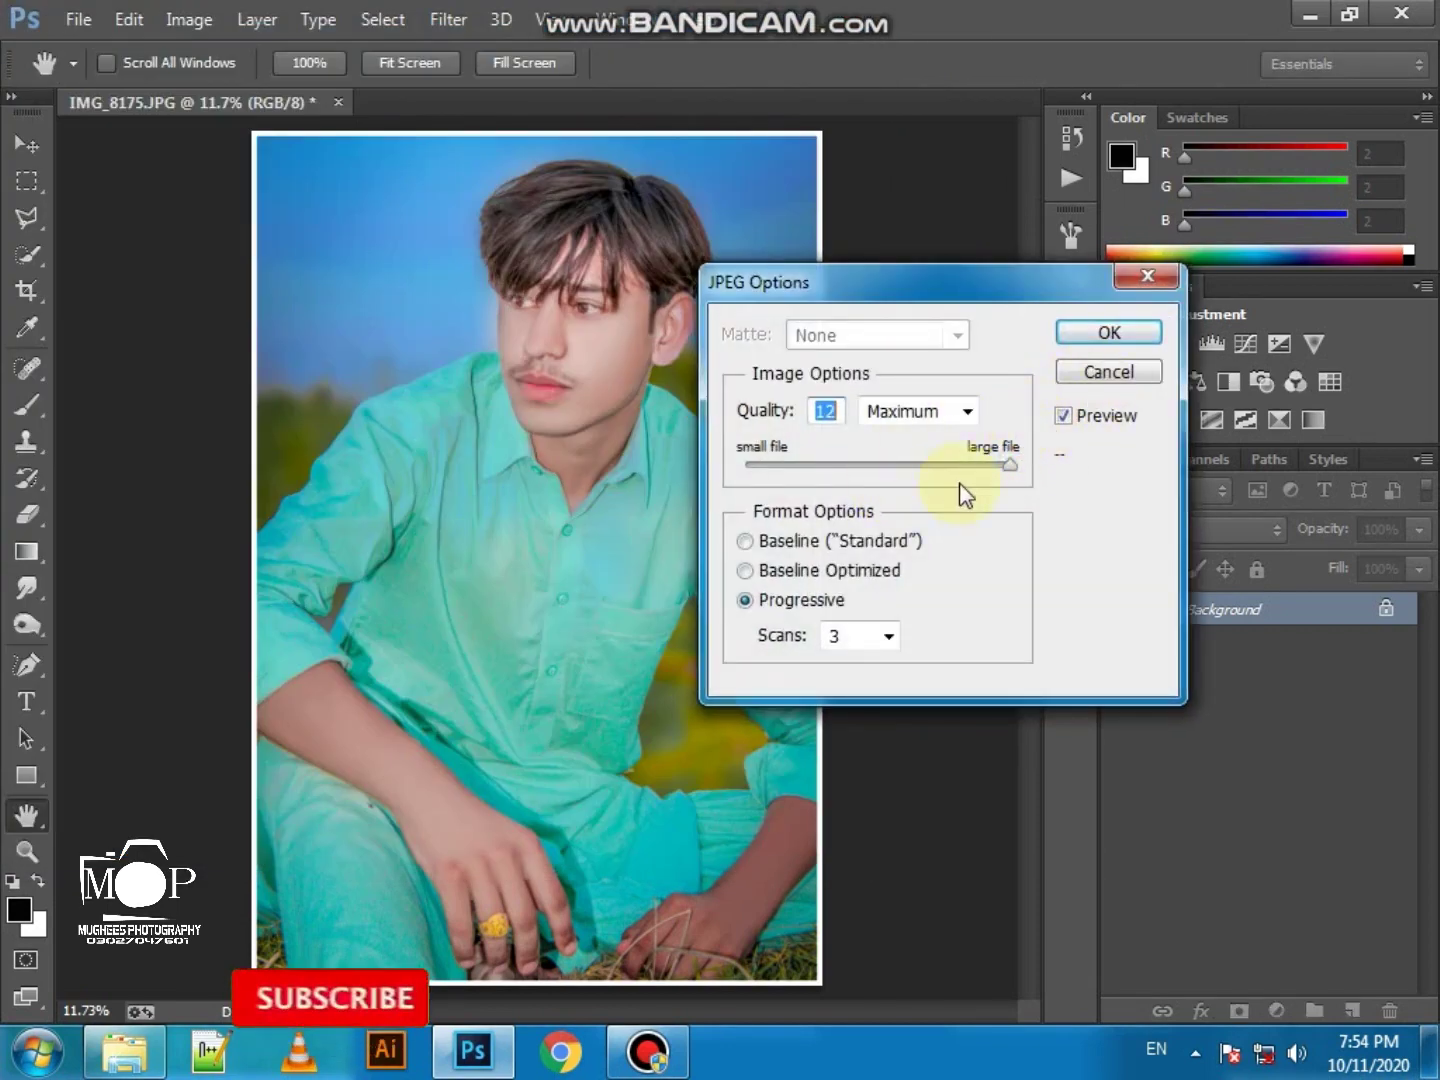
pyautogui.click(1110, 337)
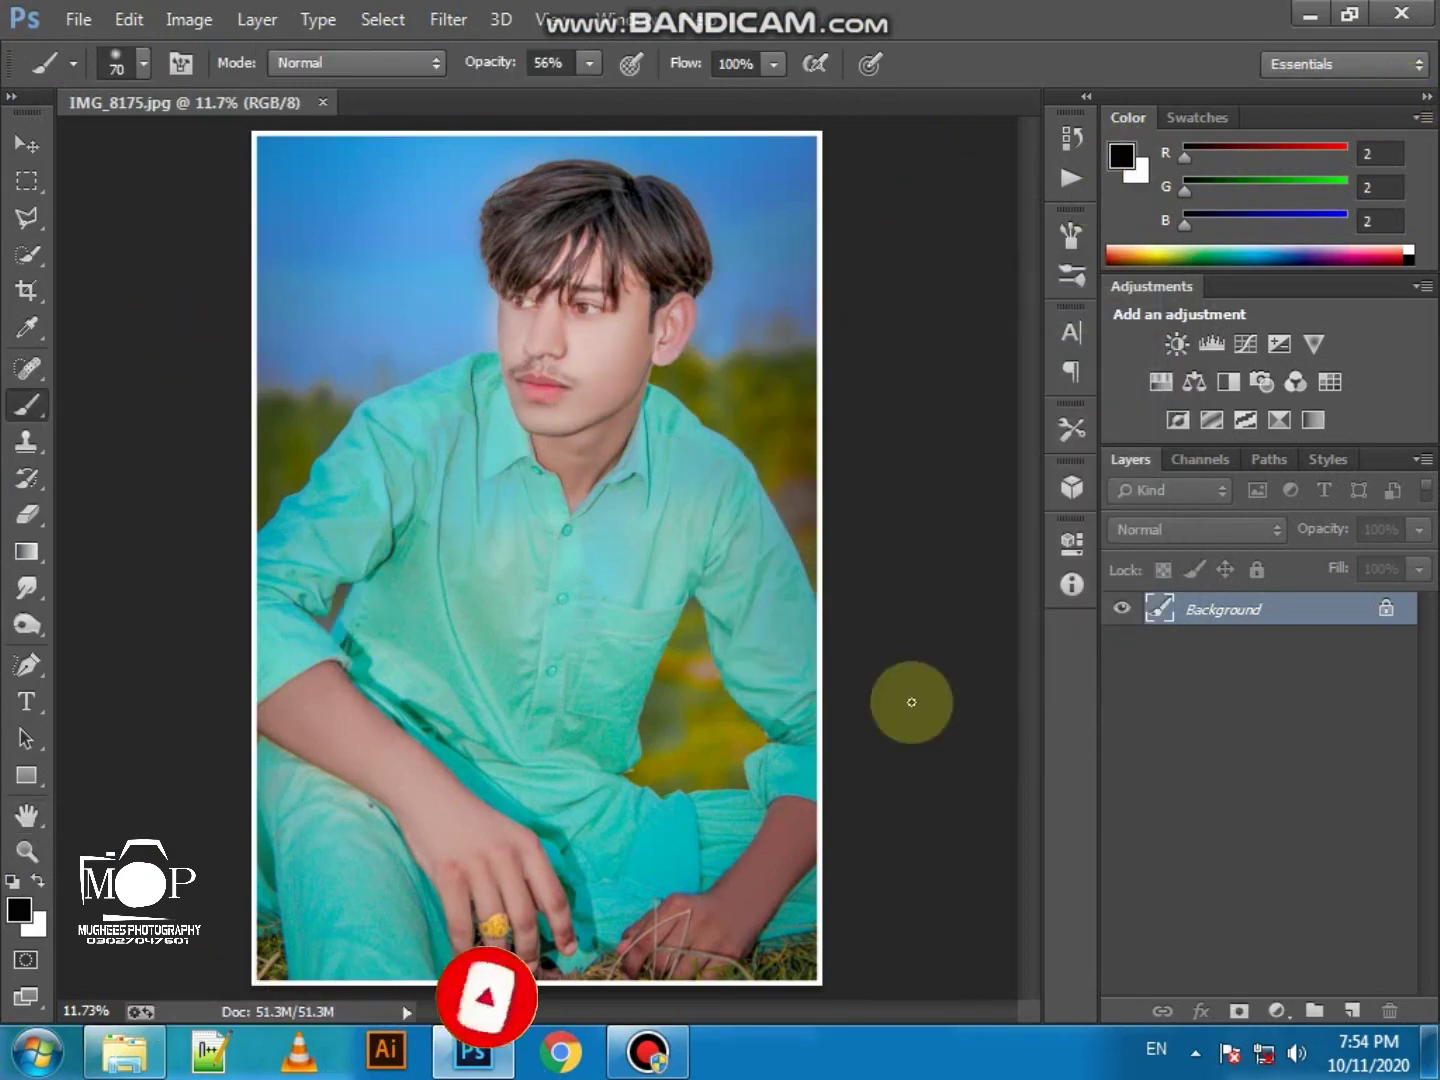
pyautogui.click(648, 1050)
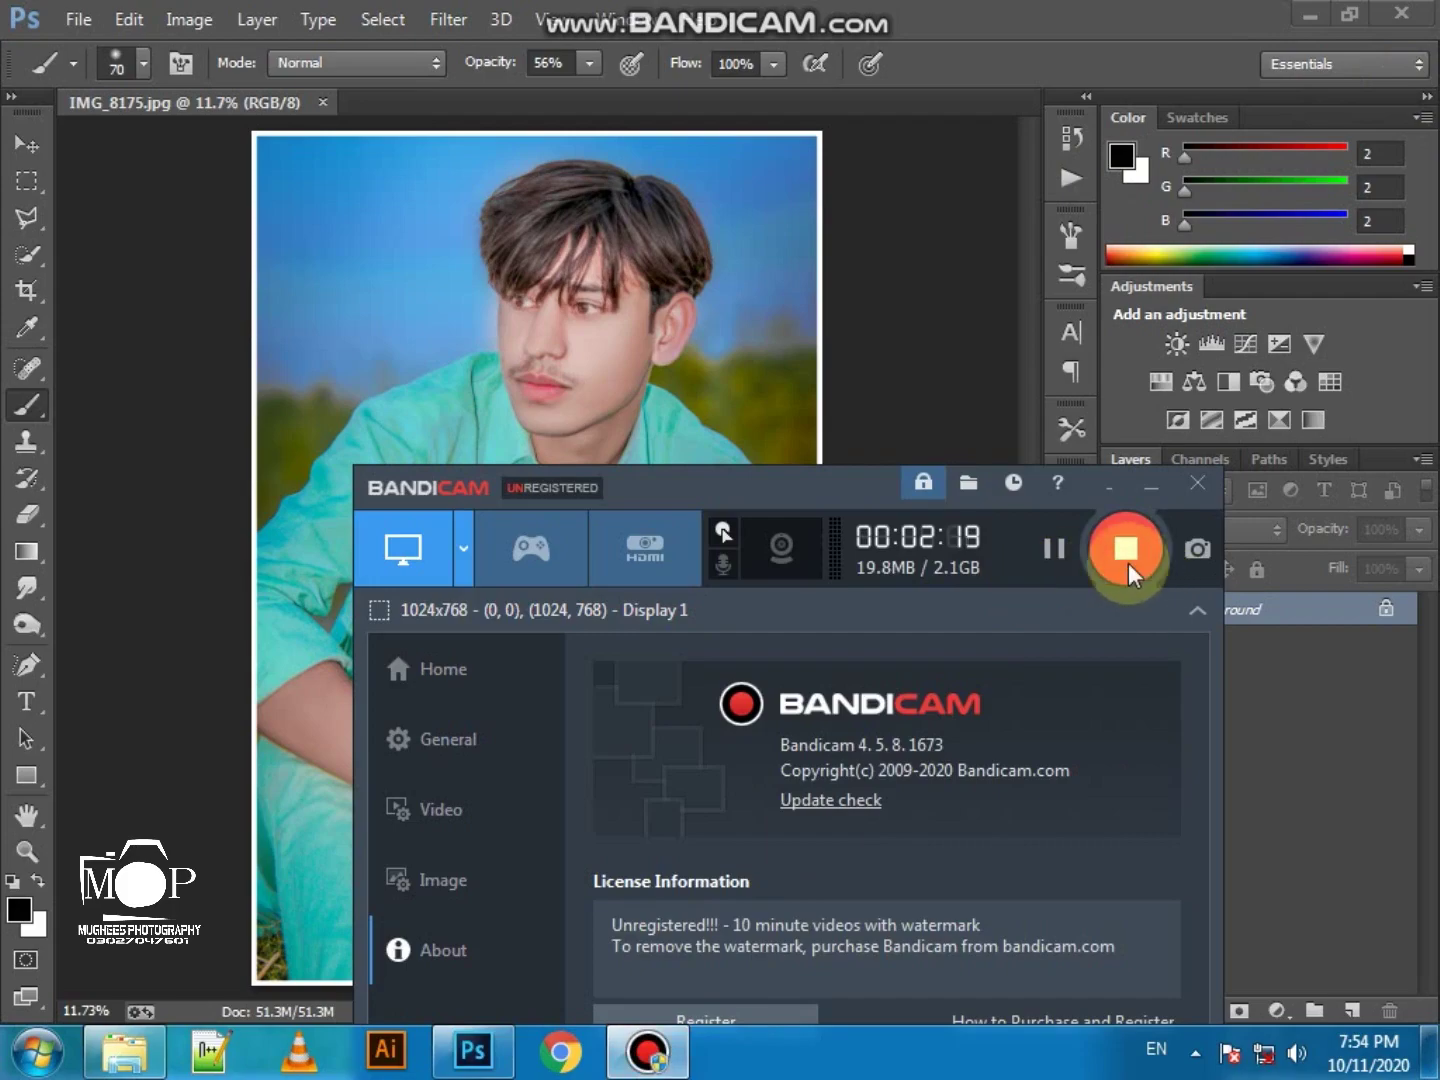